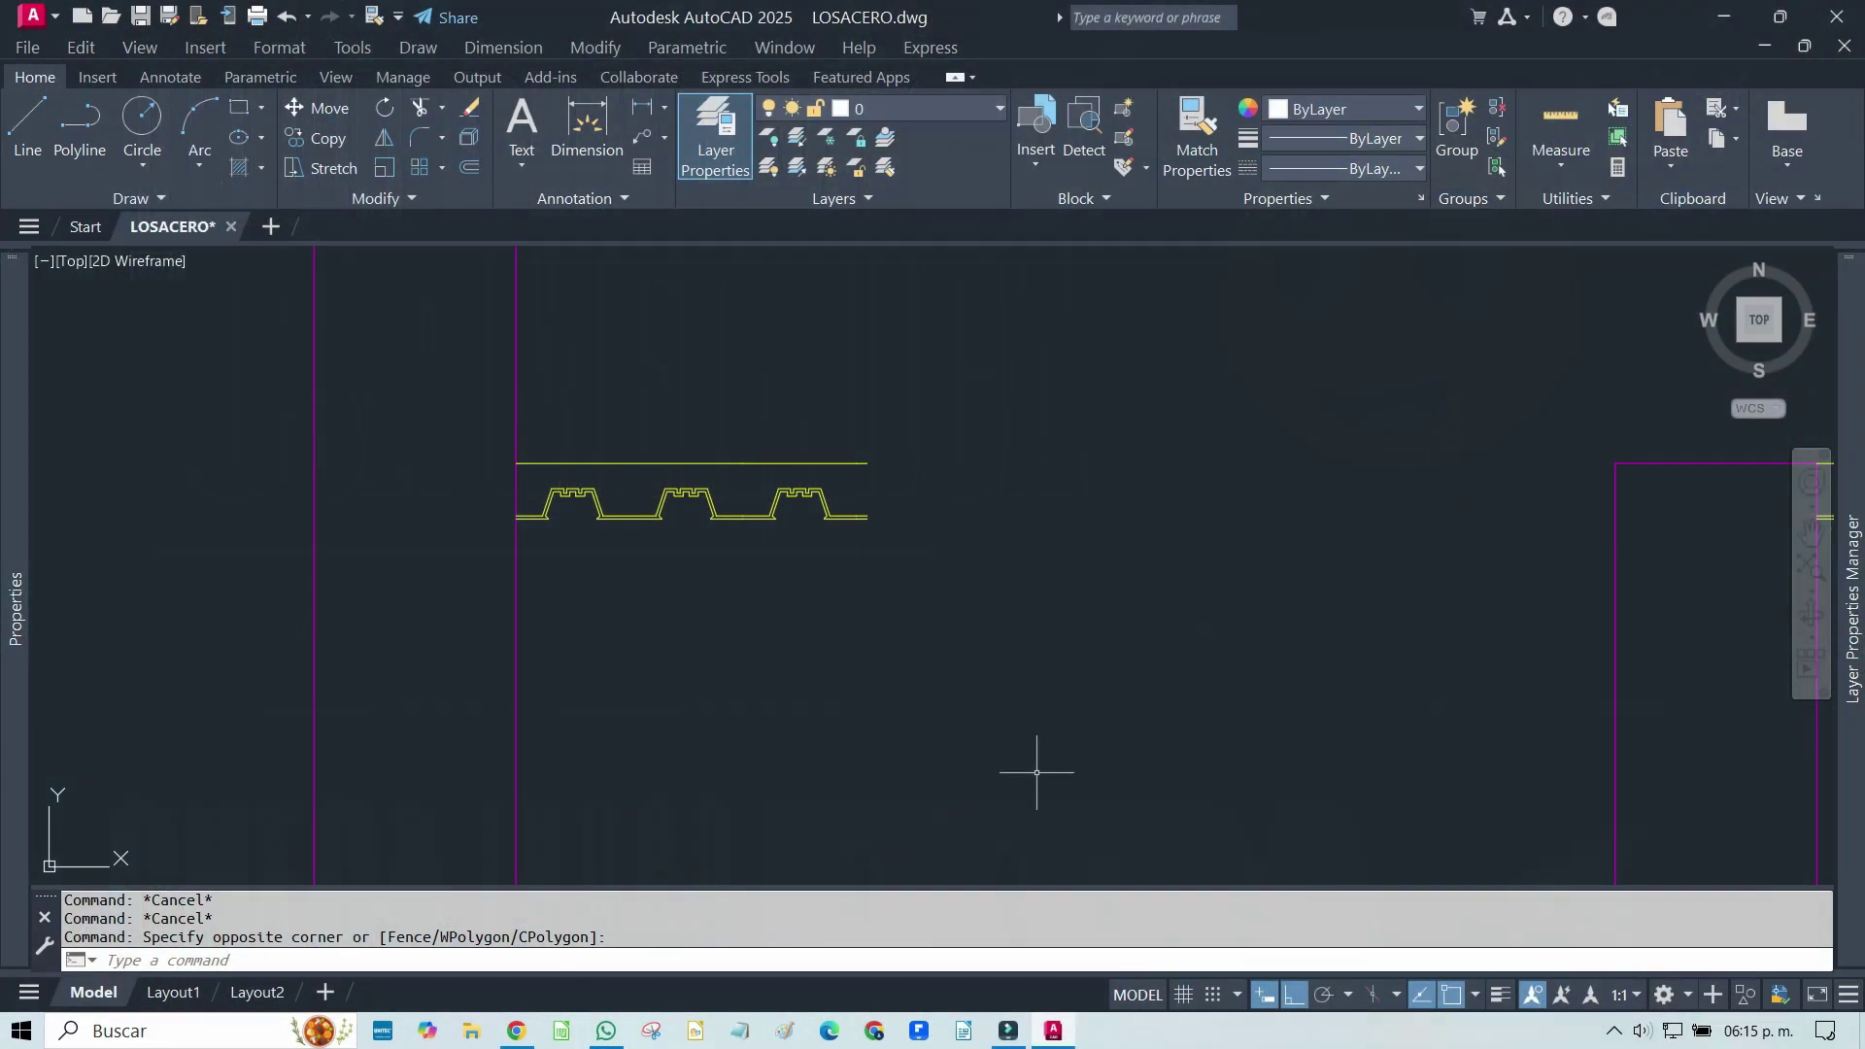
Drag the metal deck block's lower-right array grip out to the right-hand column
{"action": "key", "text": "Escape"}
{"action": "key", "text": "Escape"}
{"action": "left_click", "coordinate": [947, 410]}
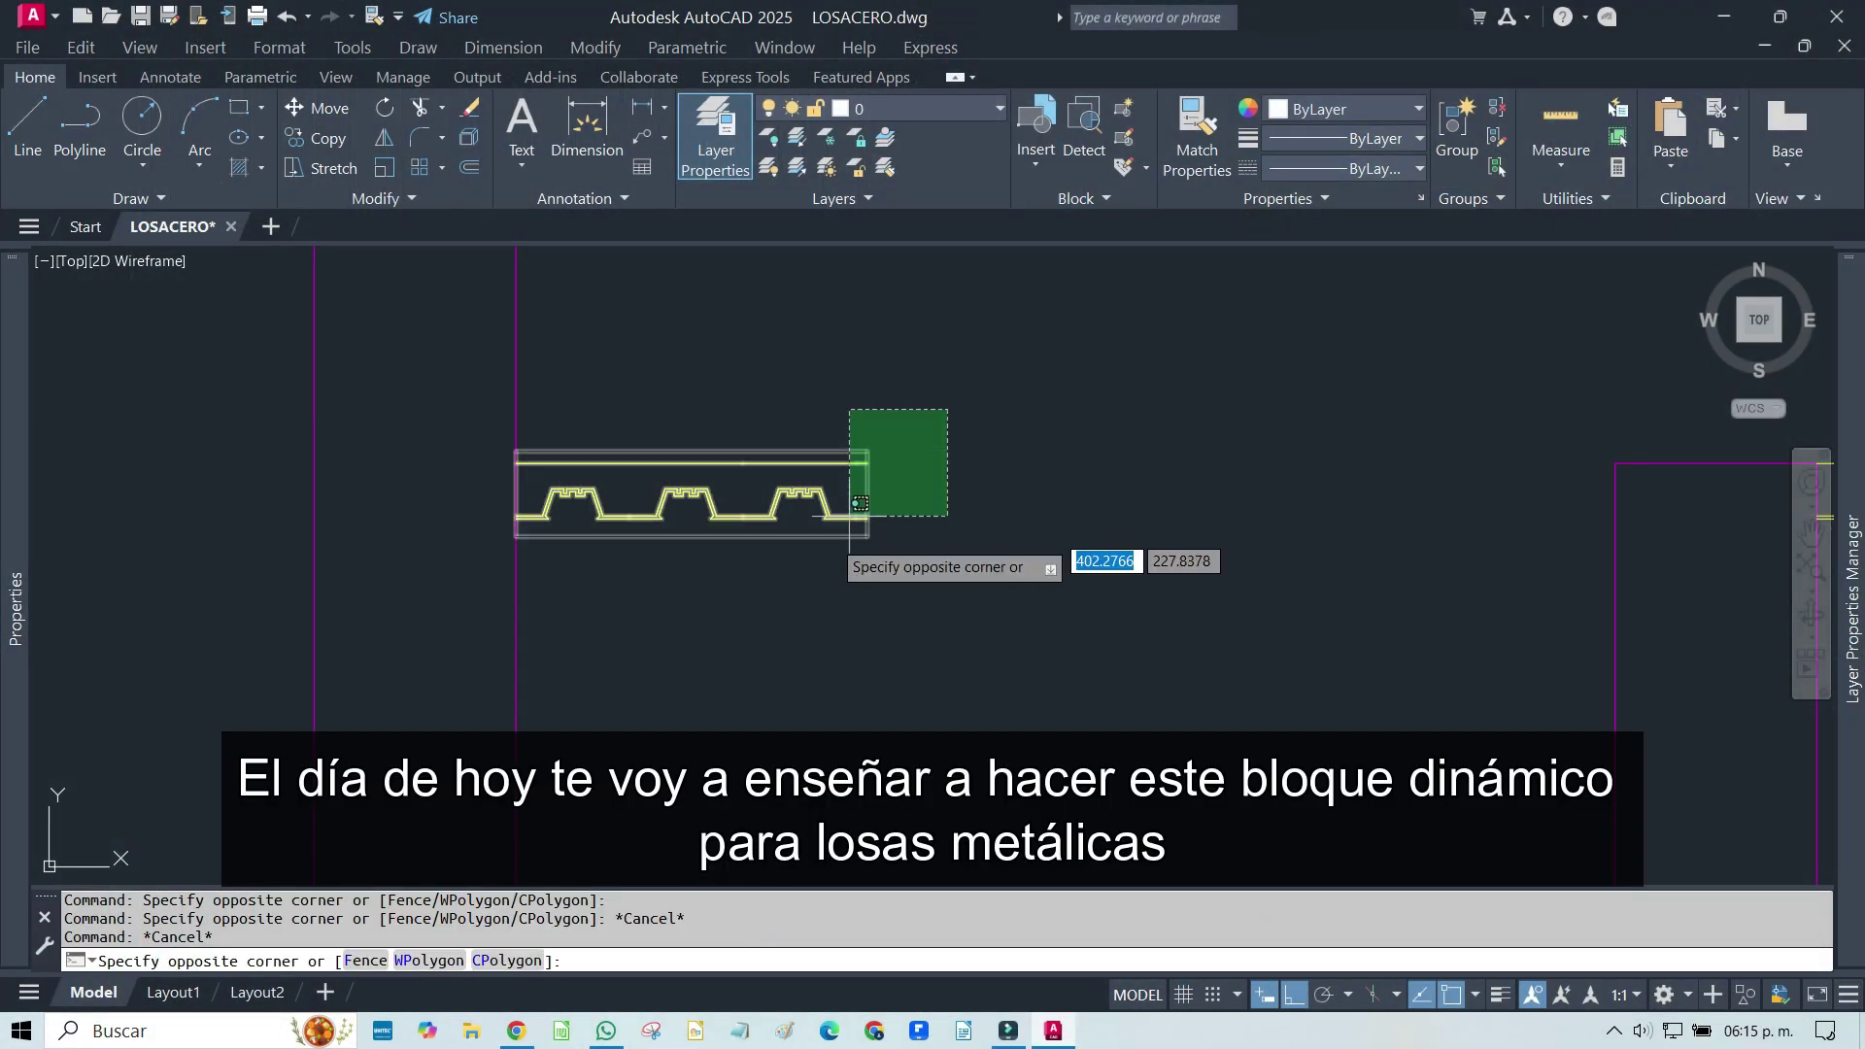
{"action": "left_click", "coordinate": [751, 613]}
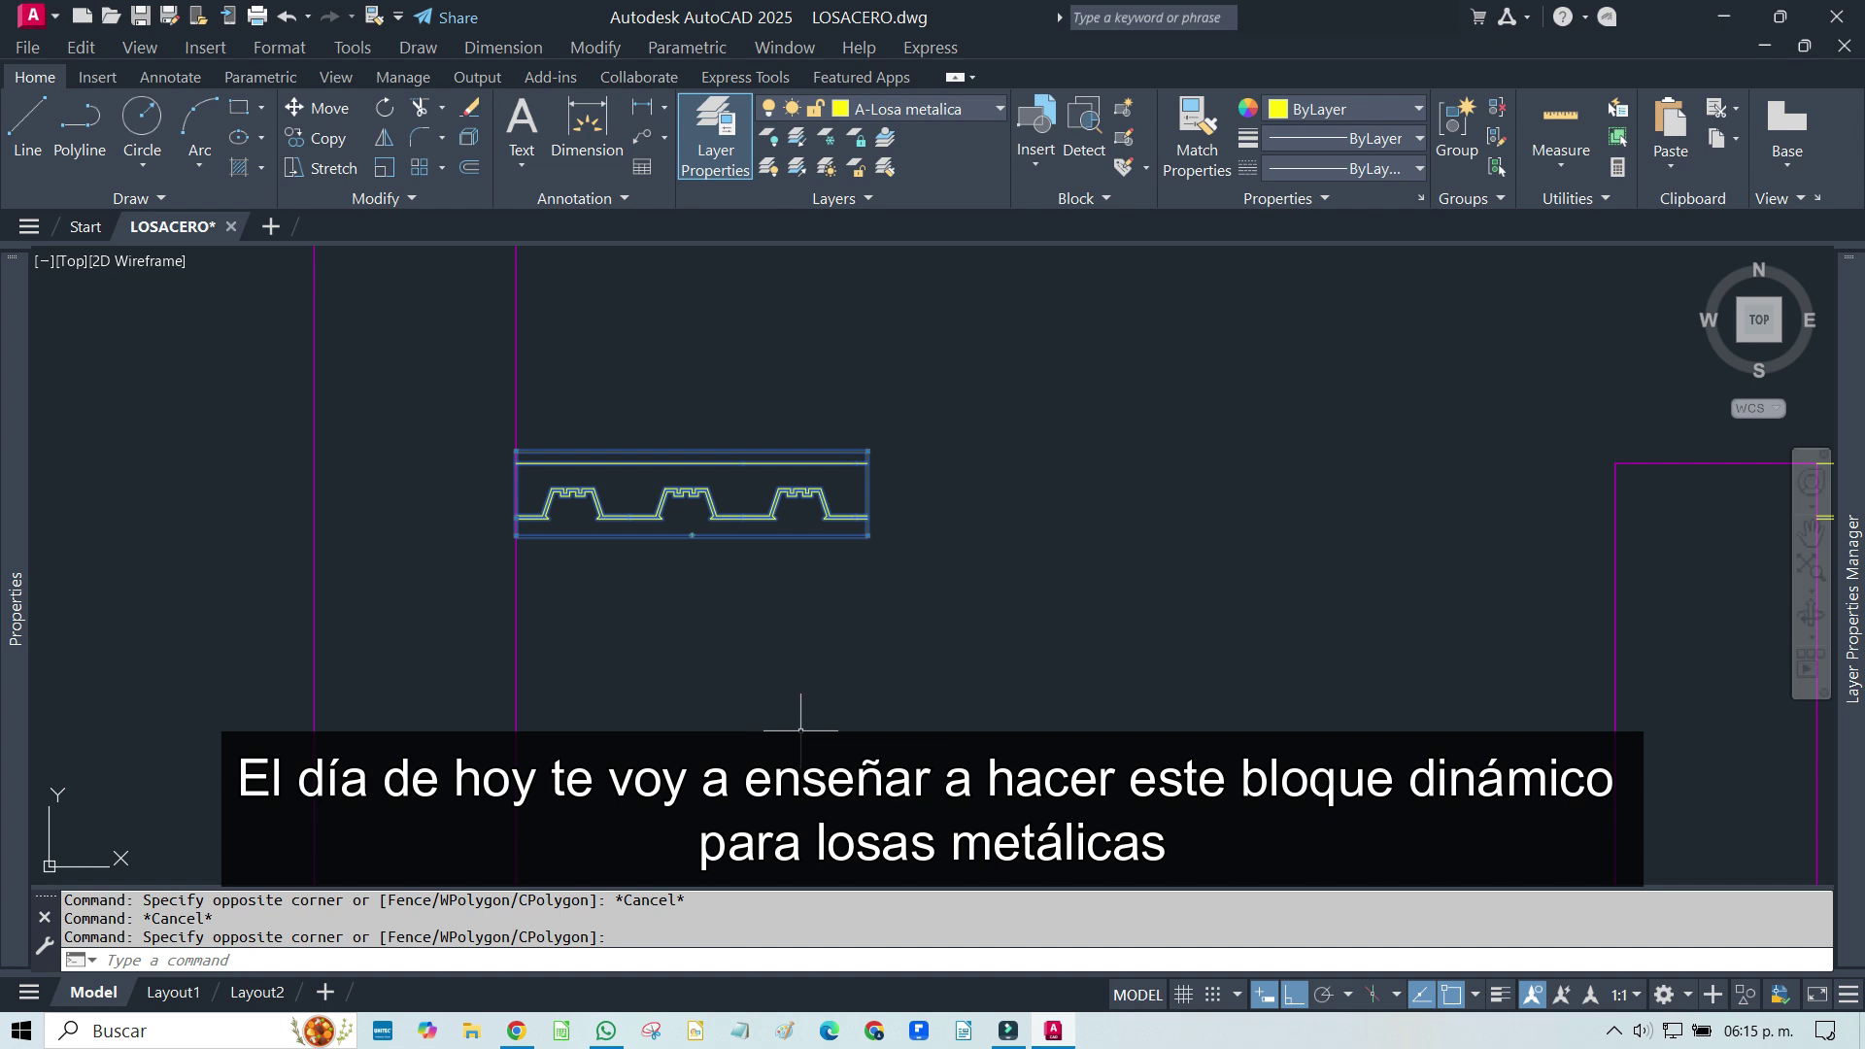
{"action": "left_click", "coordinate": [868, 535]}
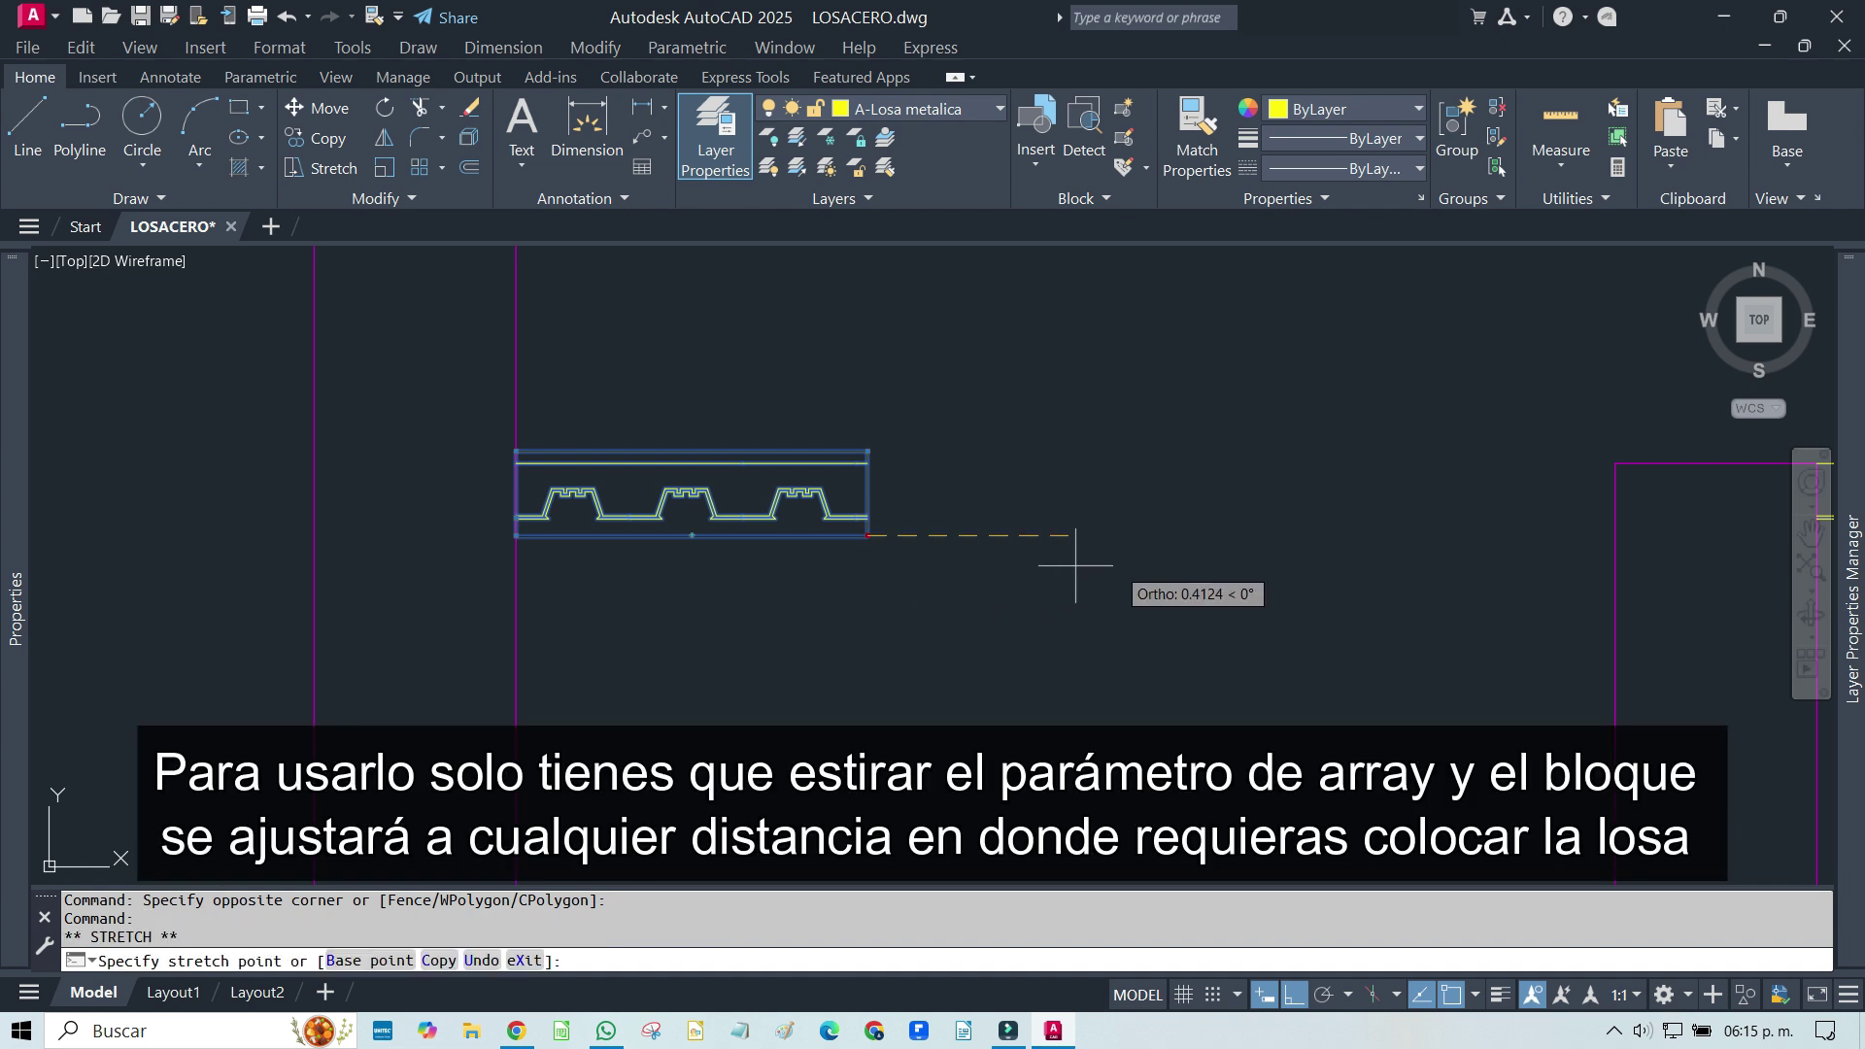
{"action": "left_click", "coordinate": [1616, 535]}
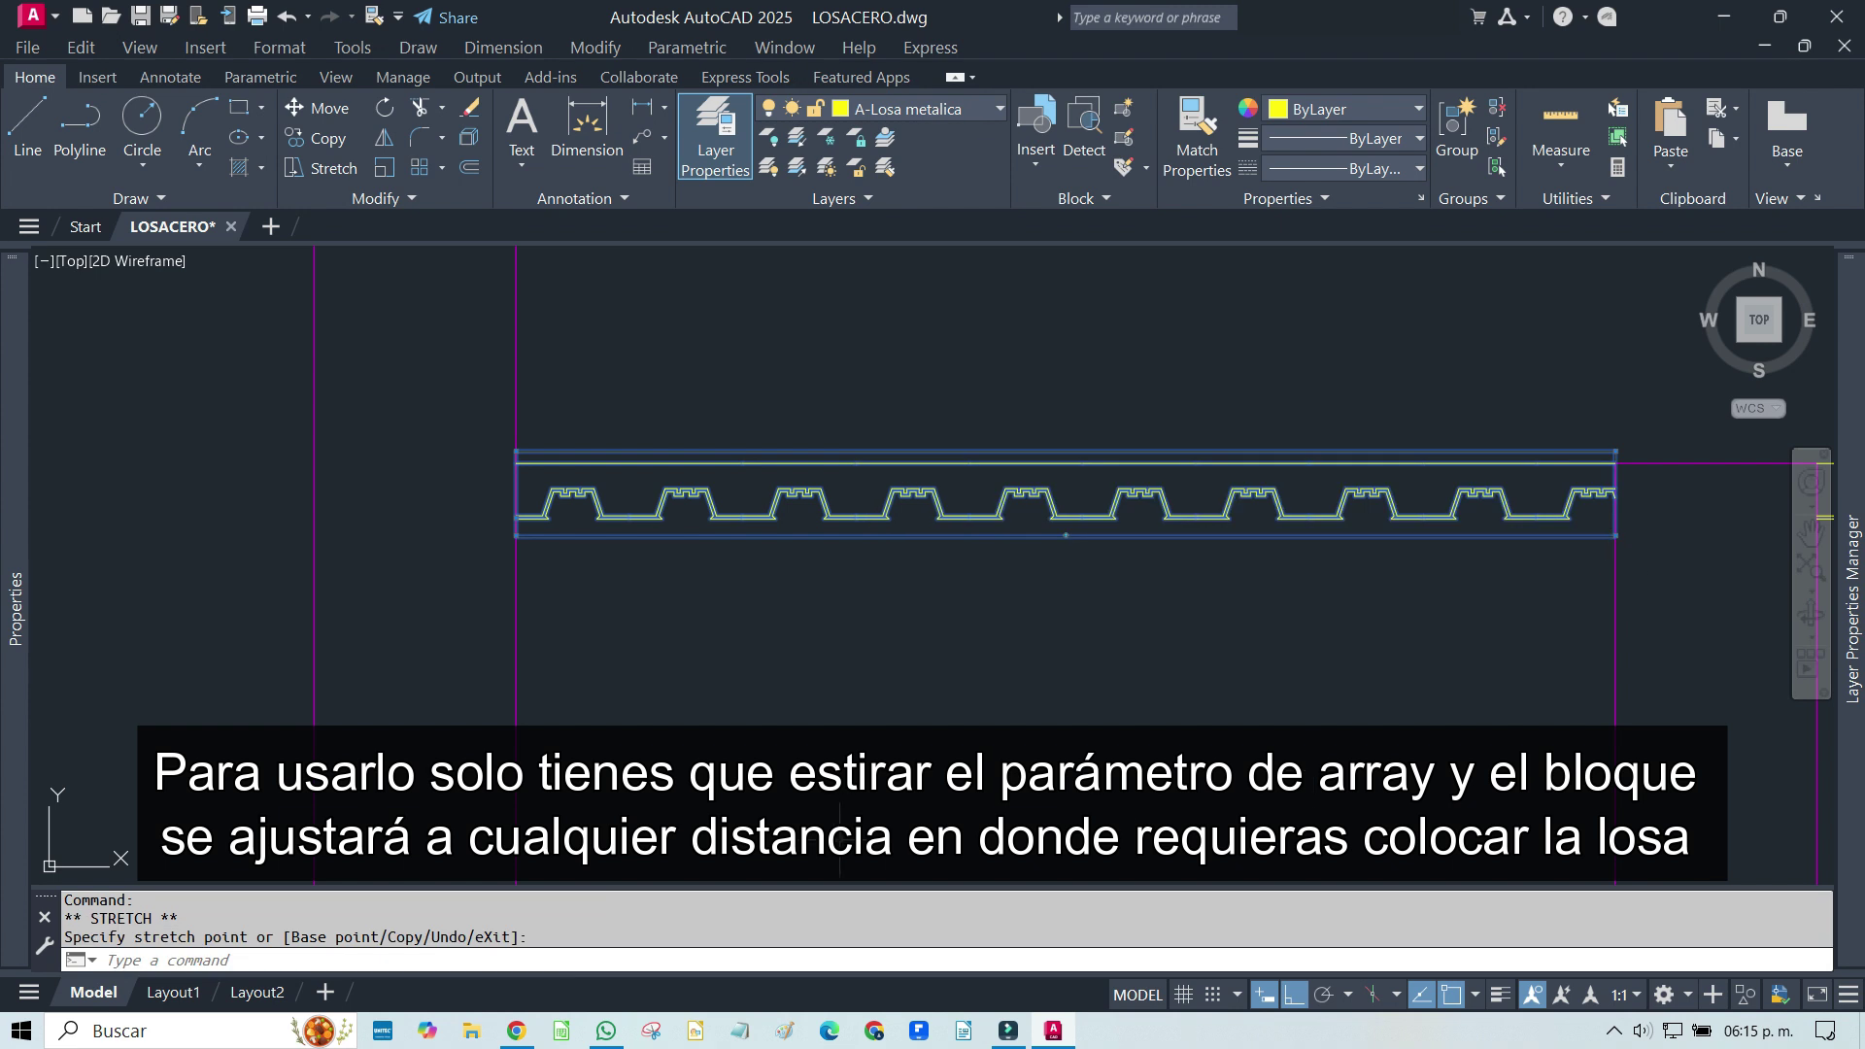
{"action": "key", "text": "Escape"}
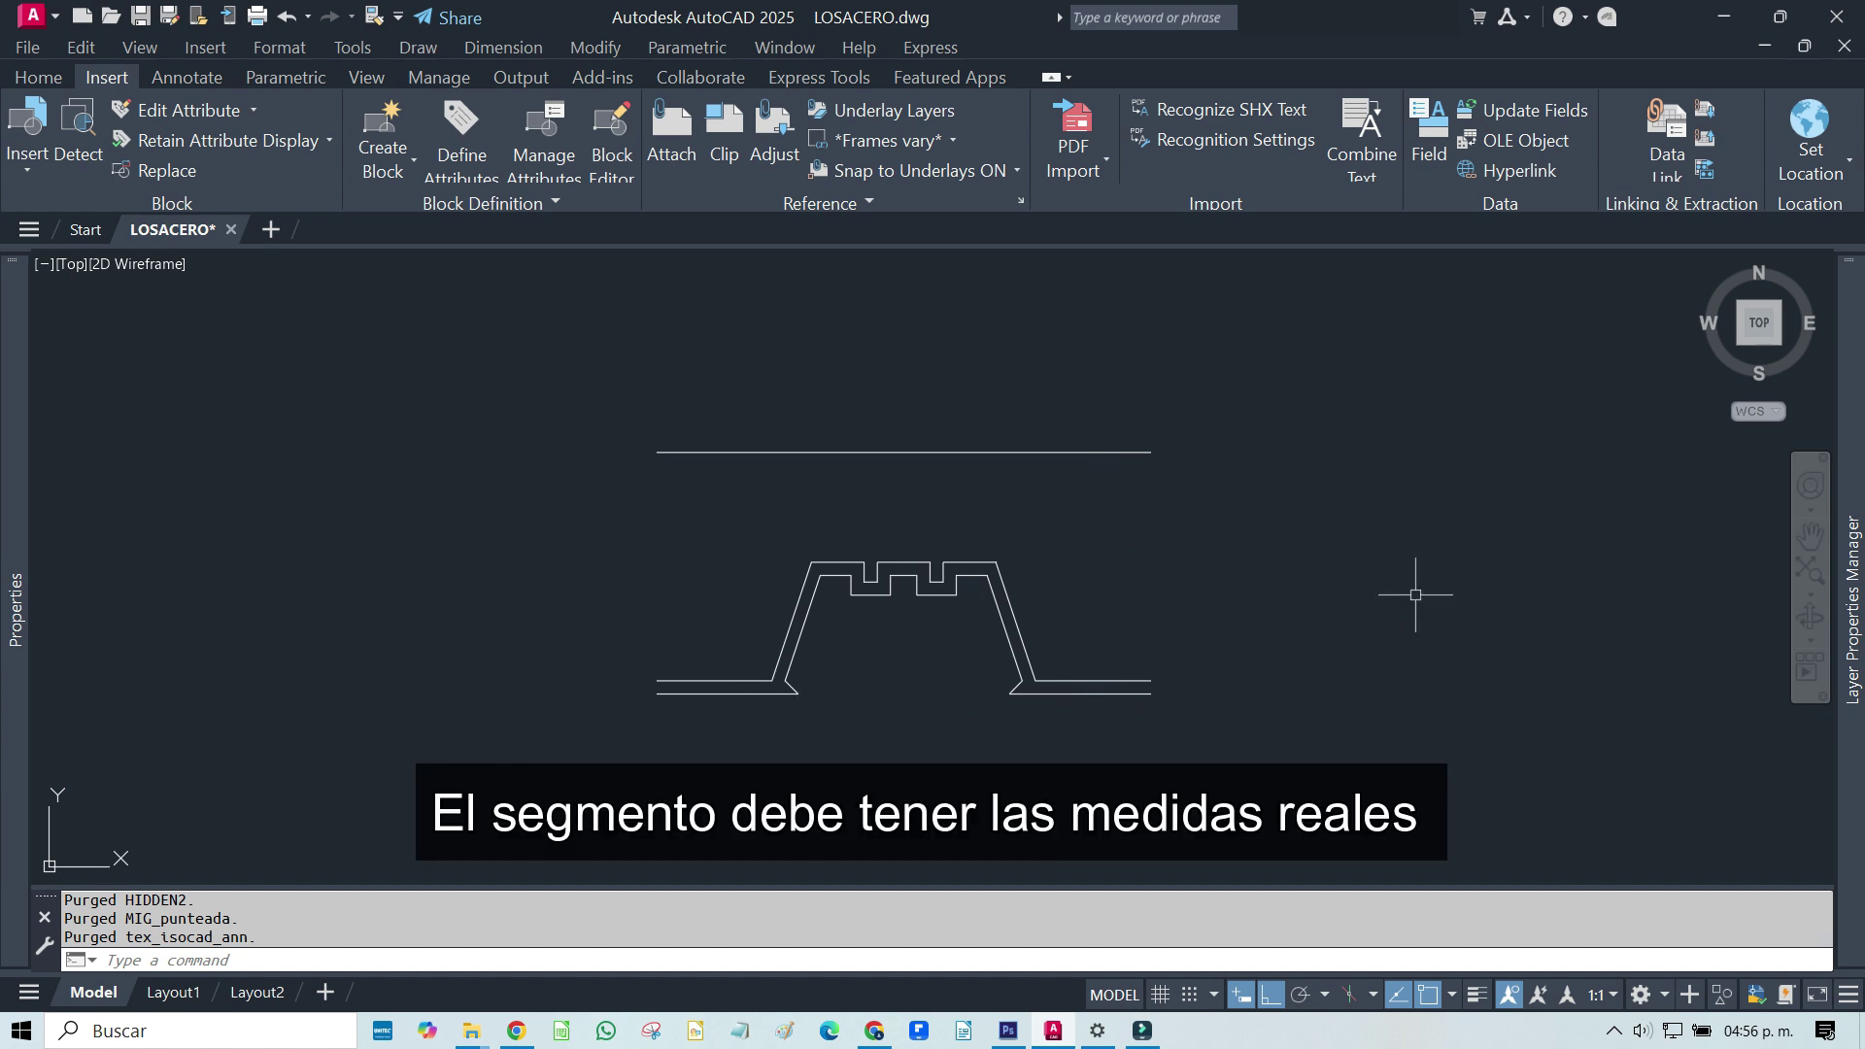
{"action": "middle_click_drag", "start_coordinate": [1200, 575], "coordinate": [1058, 546]}
{"action": "type", "text": "mi"}
{"action": "key", "text": "Return"}
{"action": "left_click", "coordinate": [1081, 399]}
{"action": "left_click", "coordinate": [475, 729]}
{"action": "key", "text": "Return"}
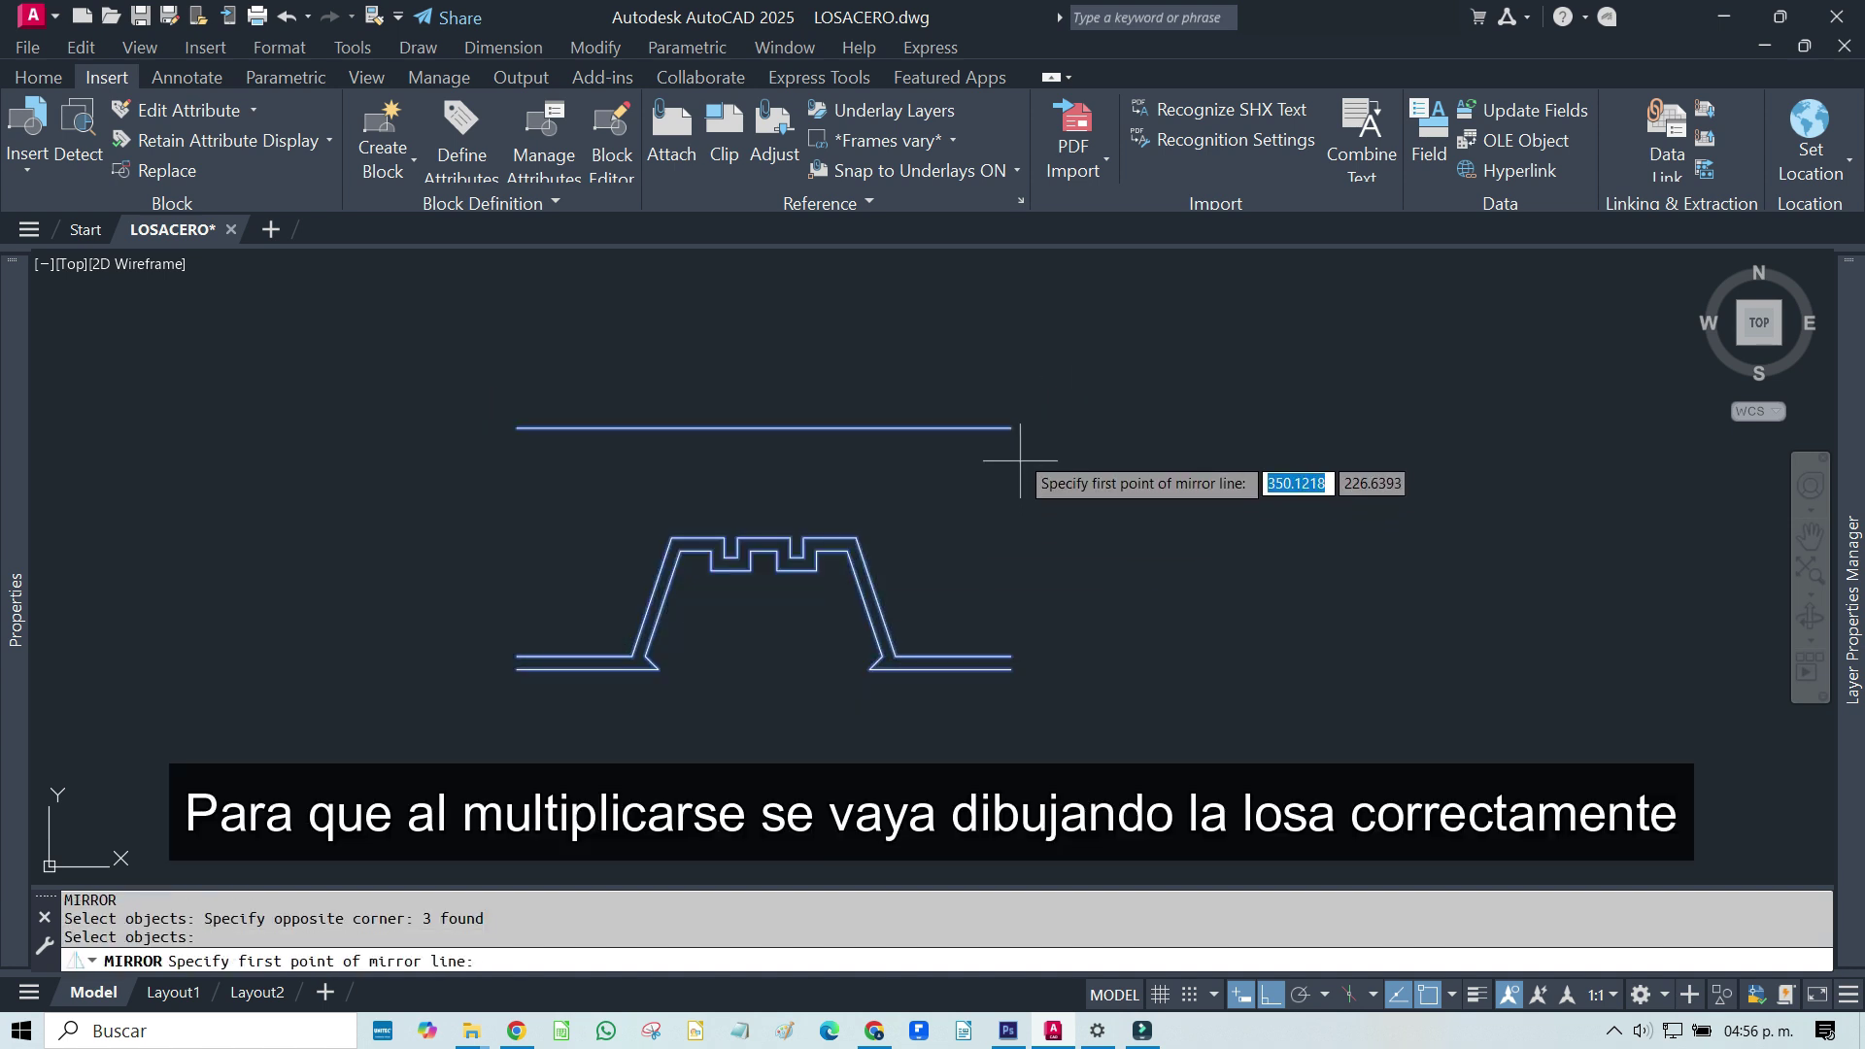
{"action": "left_click", "coordinate": [1010, 427]}
{"action": "left_click", "coordinate": [1054, 331]}
{"action": "key", "text": "Return"}
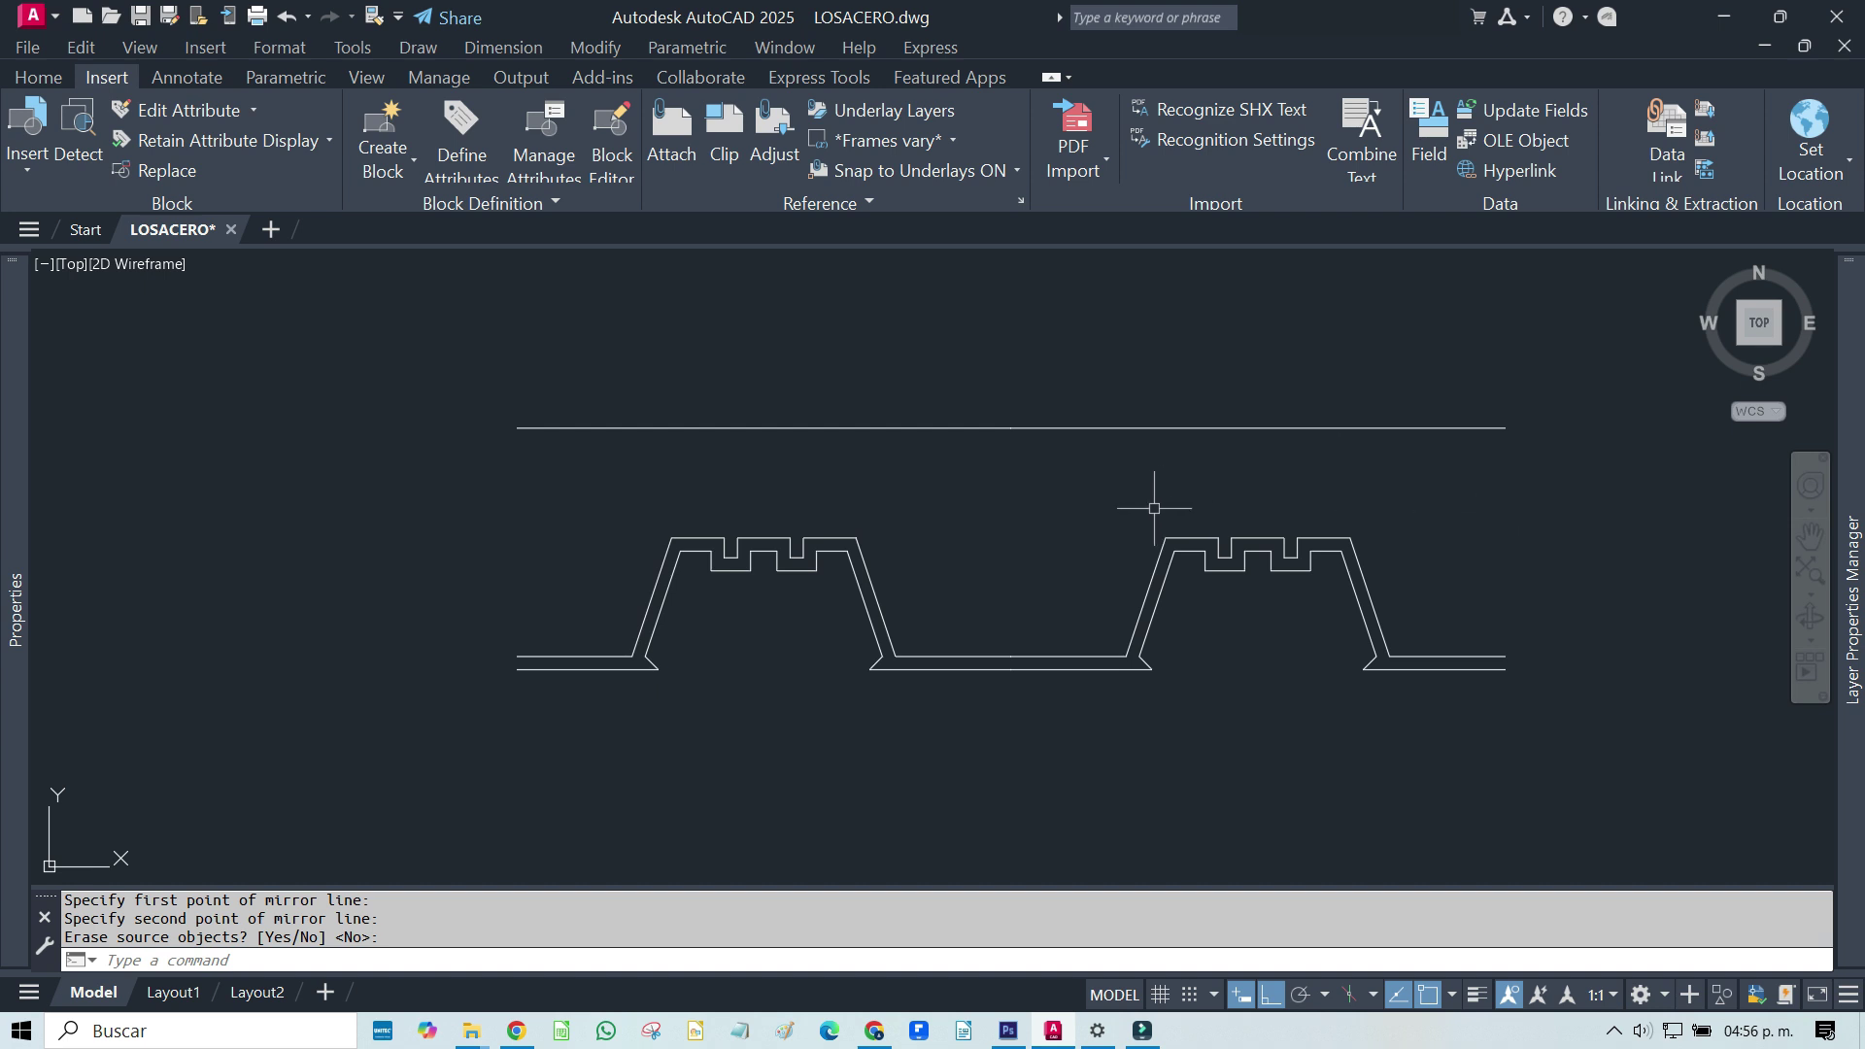
{"action": "key", "text": "ctrl+z"}
{"action": "middle_click_drag", "start_coordinate": [1101, 507], "coordinate": [1290, 519]}
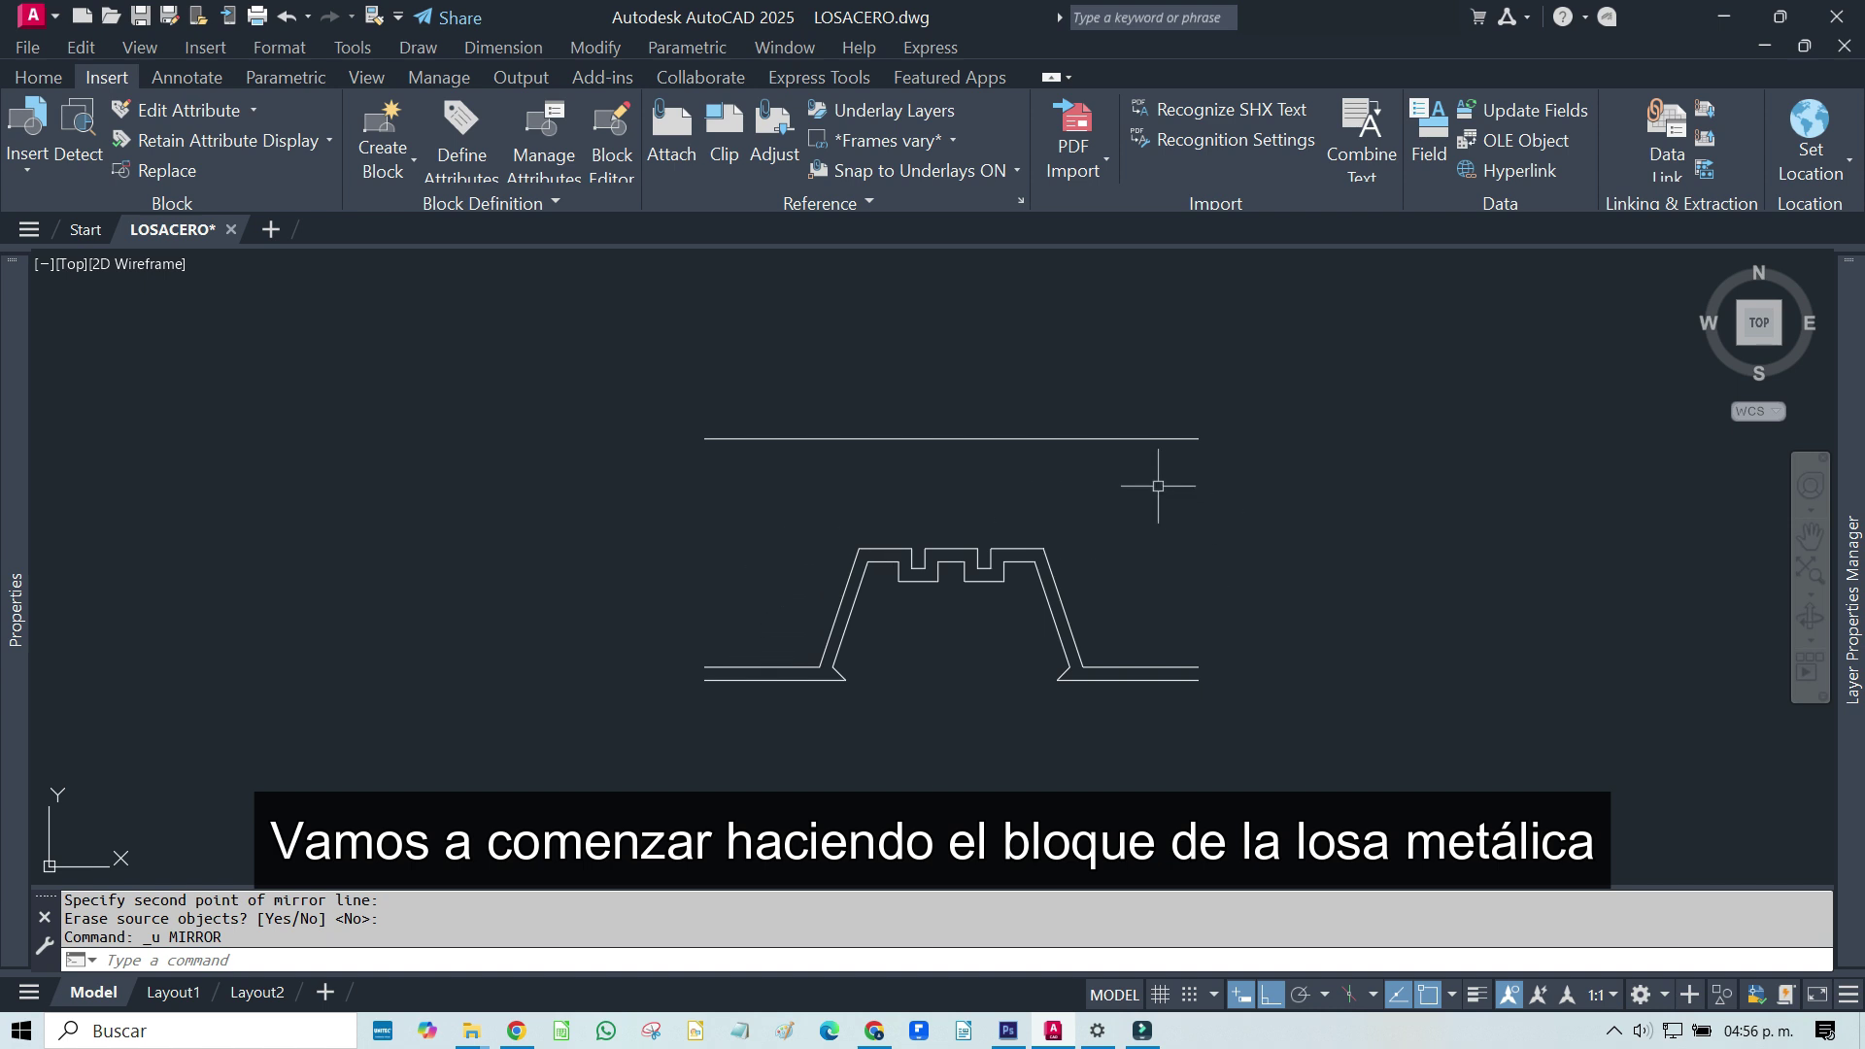
Start a block named 'Losa metálica' with its base point at the profile's lower-left corner
{"action": "type", "text": "B"}
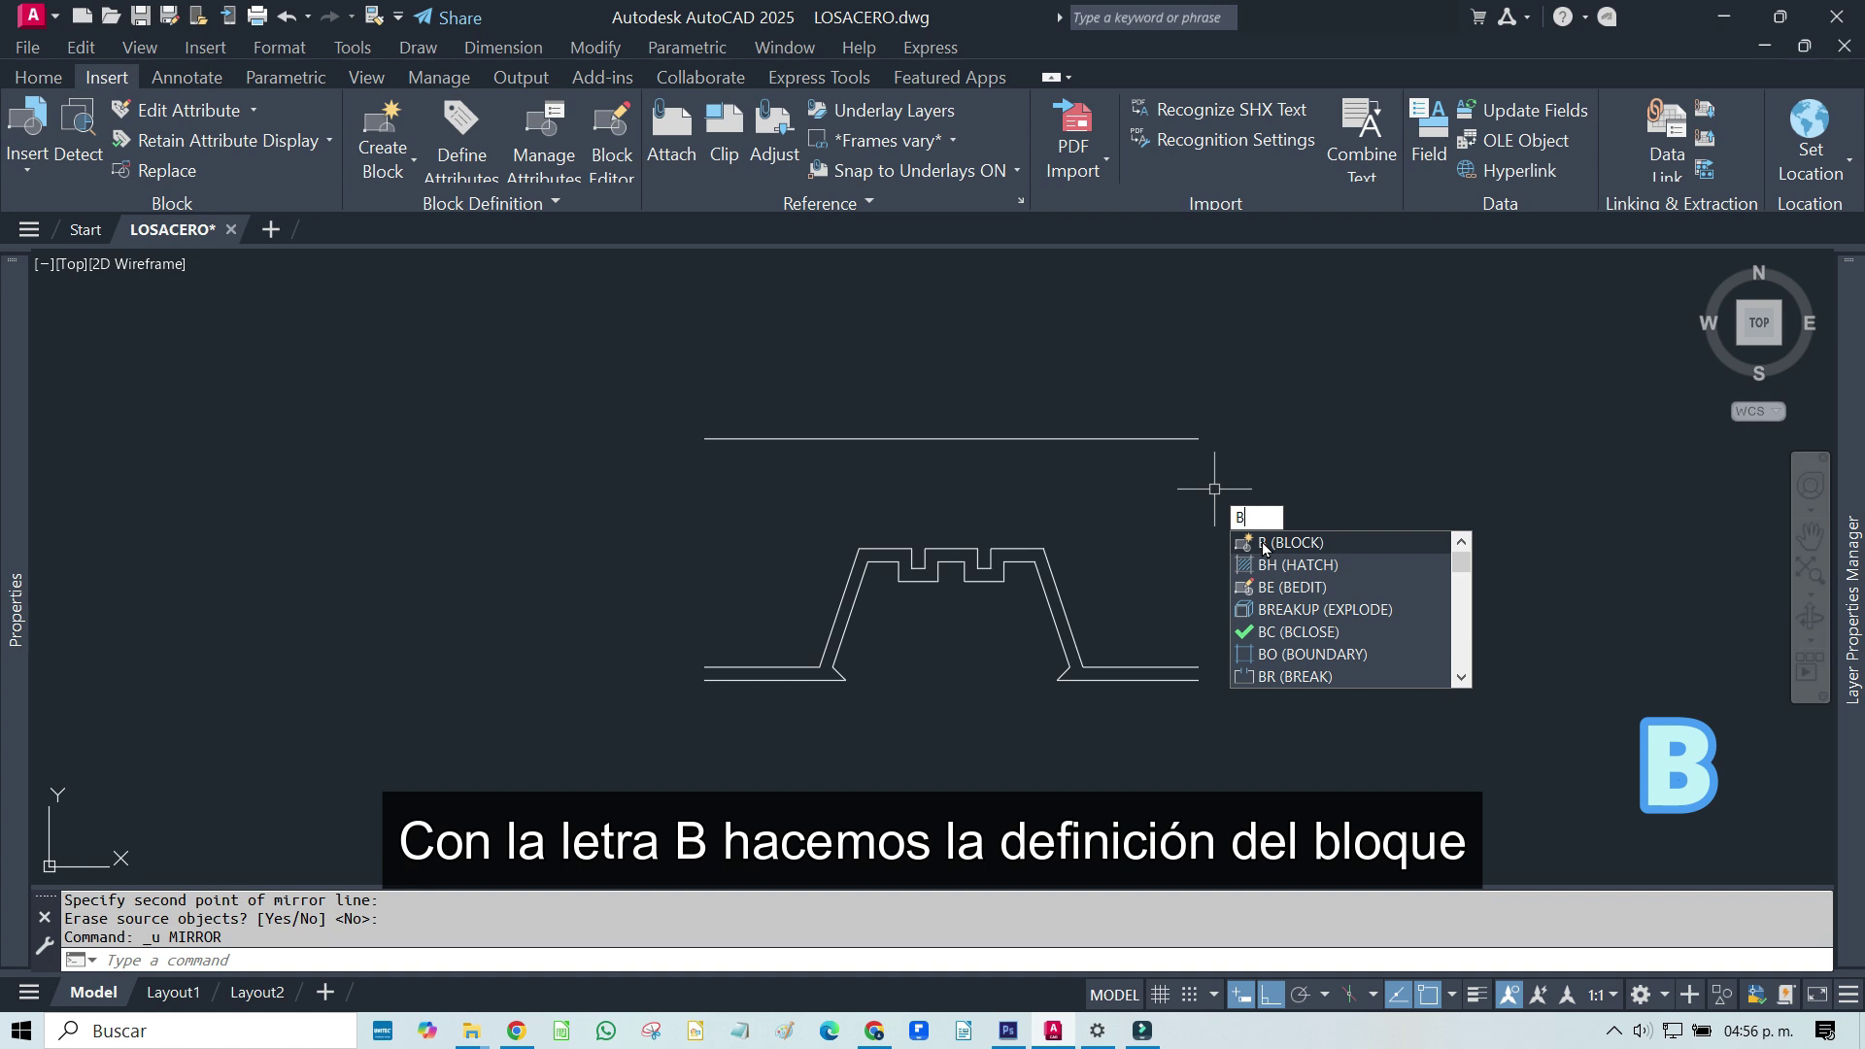
{"action": "left_click", "coordinate": [1263, 544]}
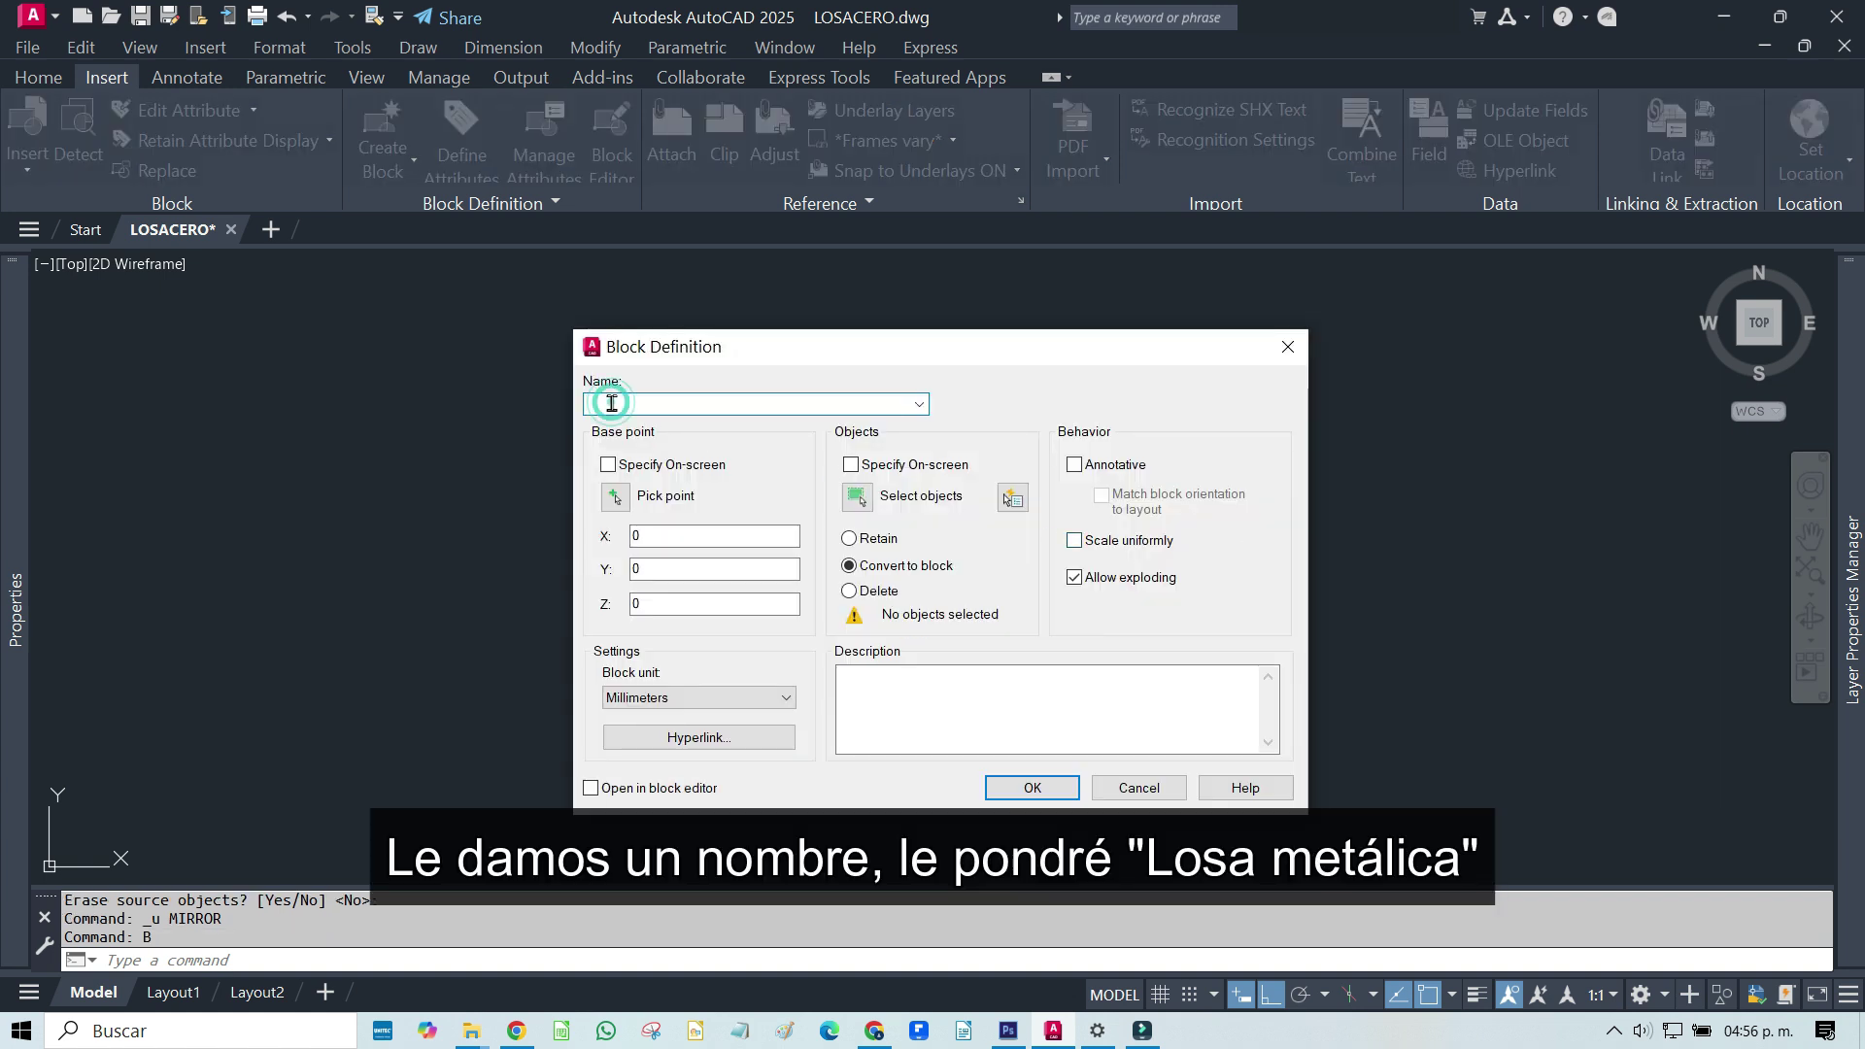
{"action": "type", "text": "Losa metálica"}
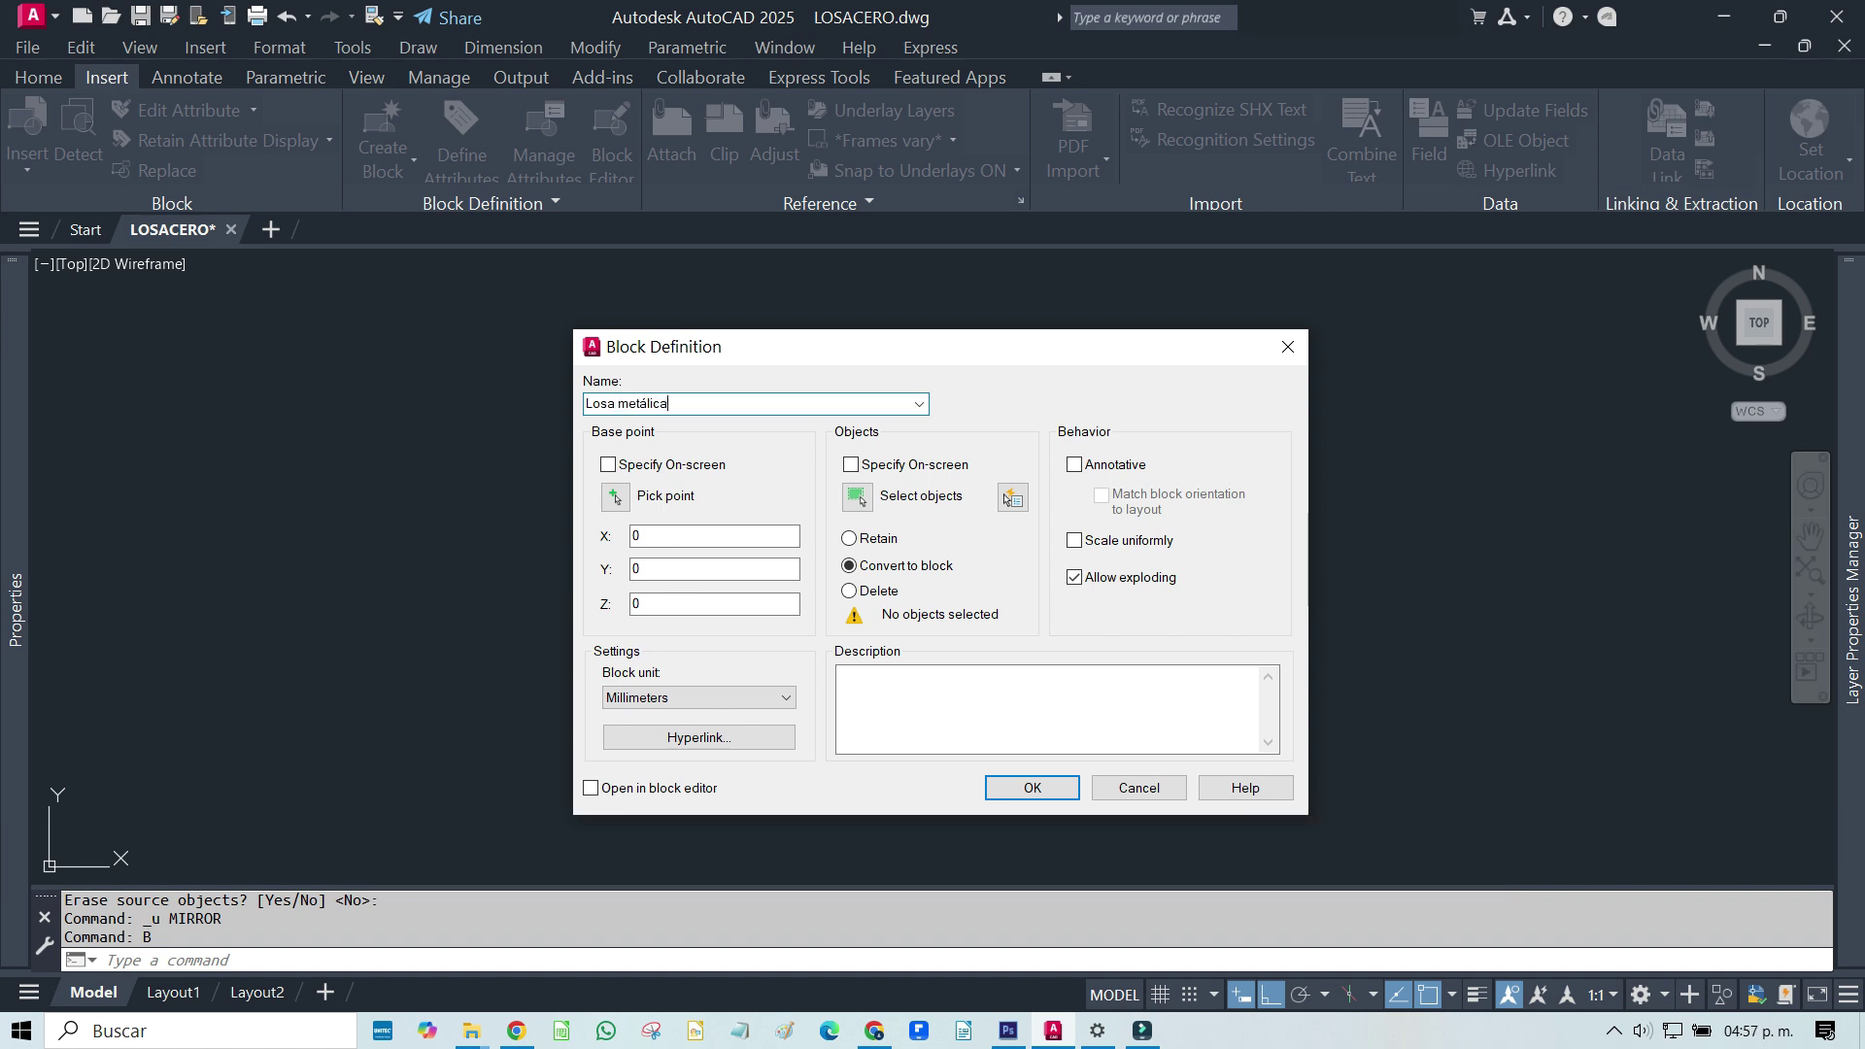
{"action": "left_click", "coordinate": [616, 498]}
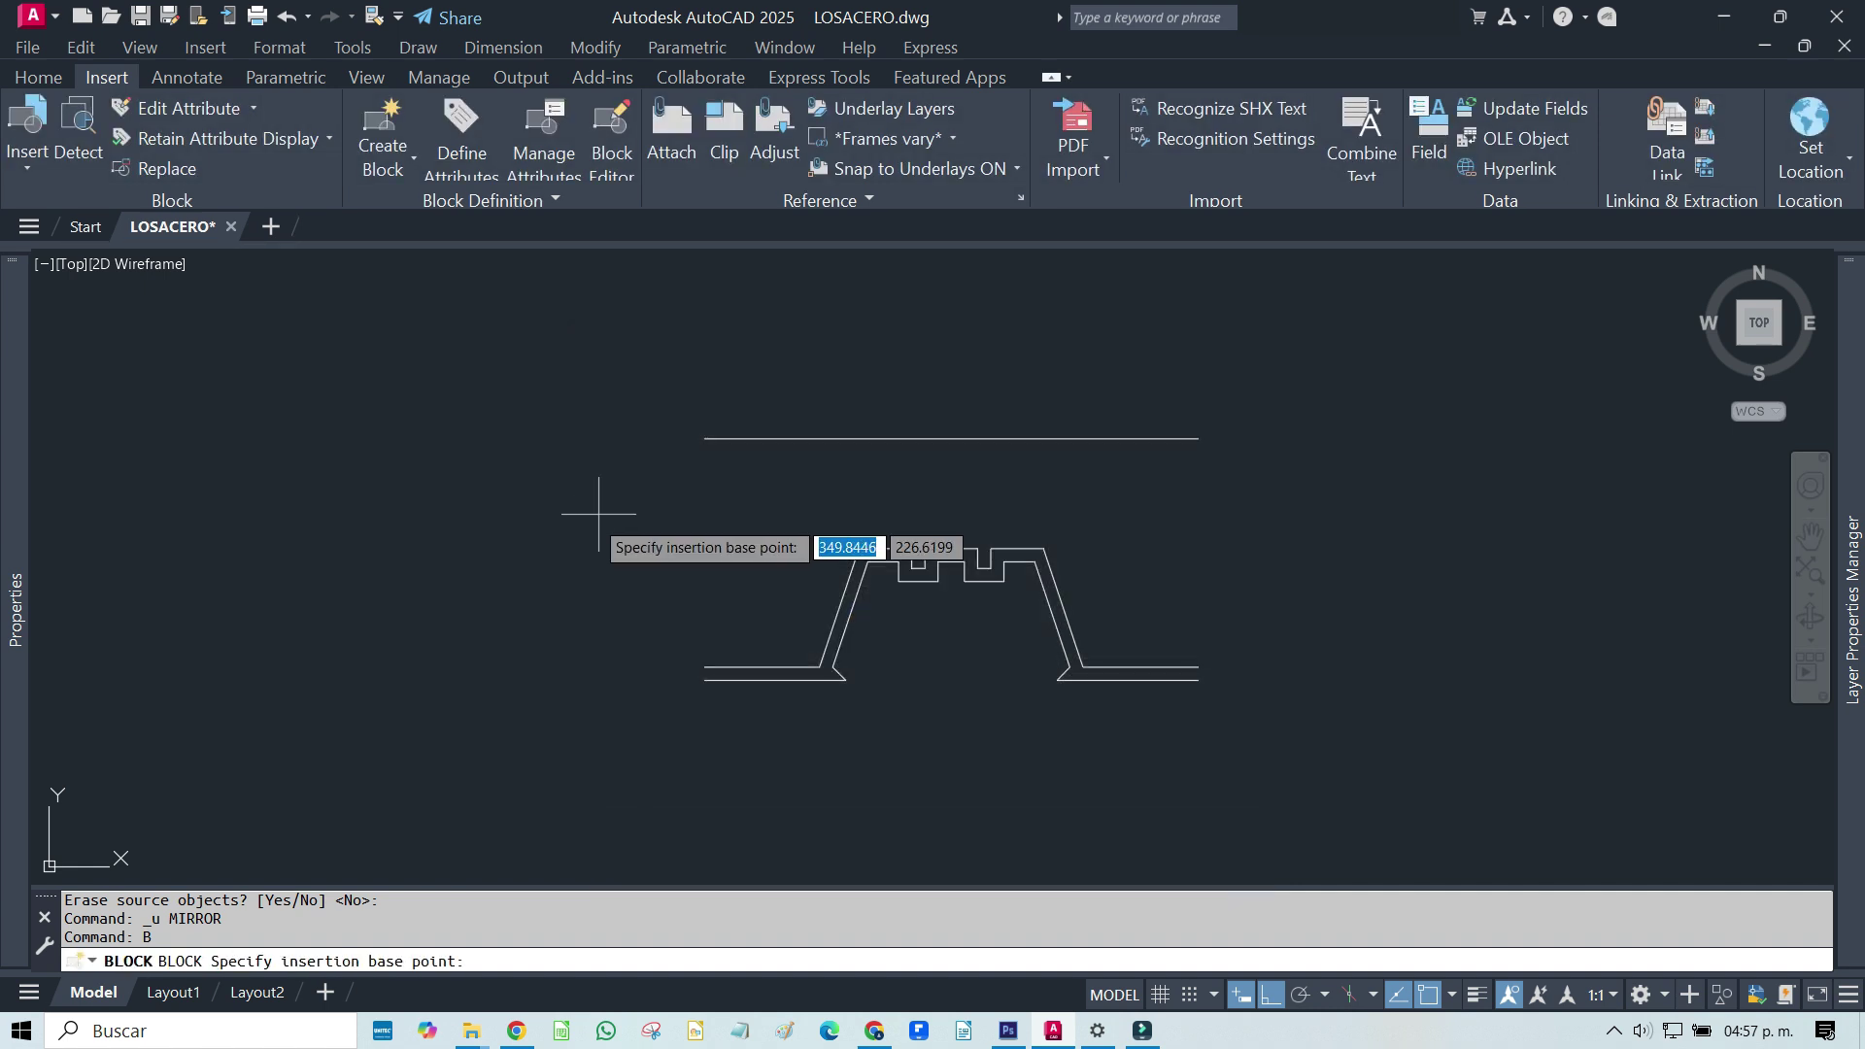
{"action": "left_click", "coordinate": [705, 680]}
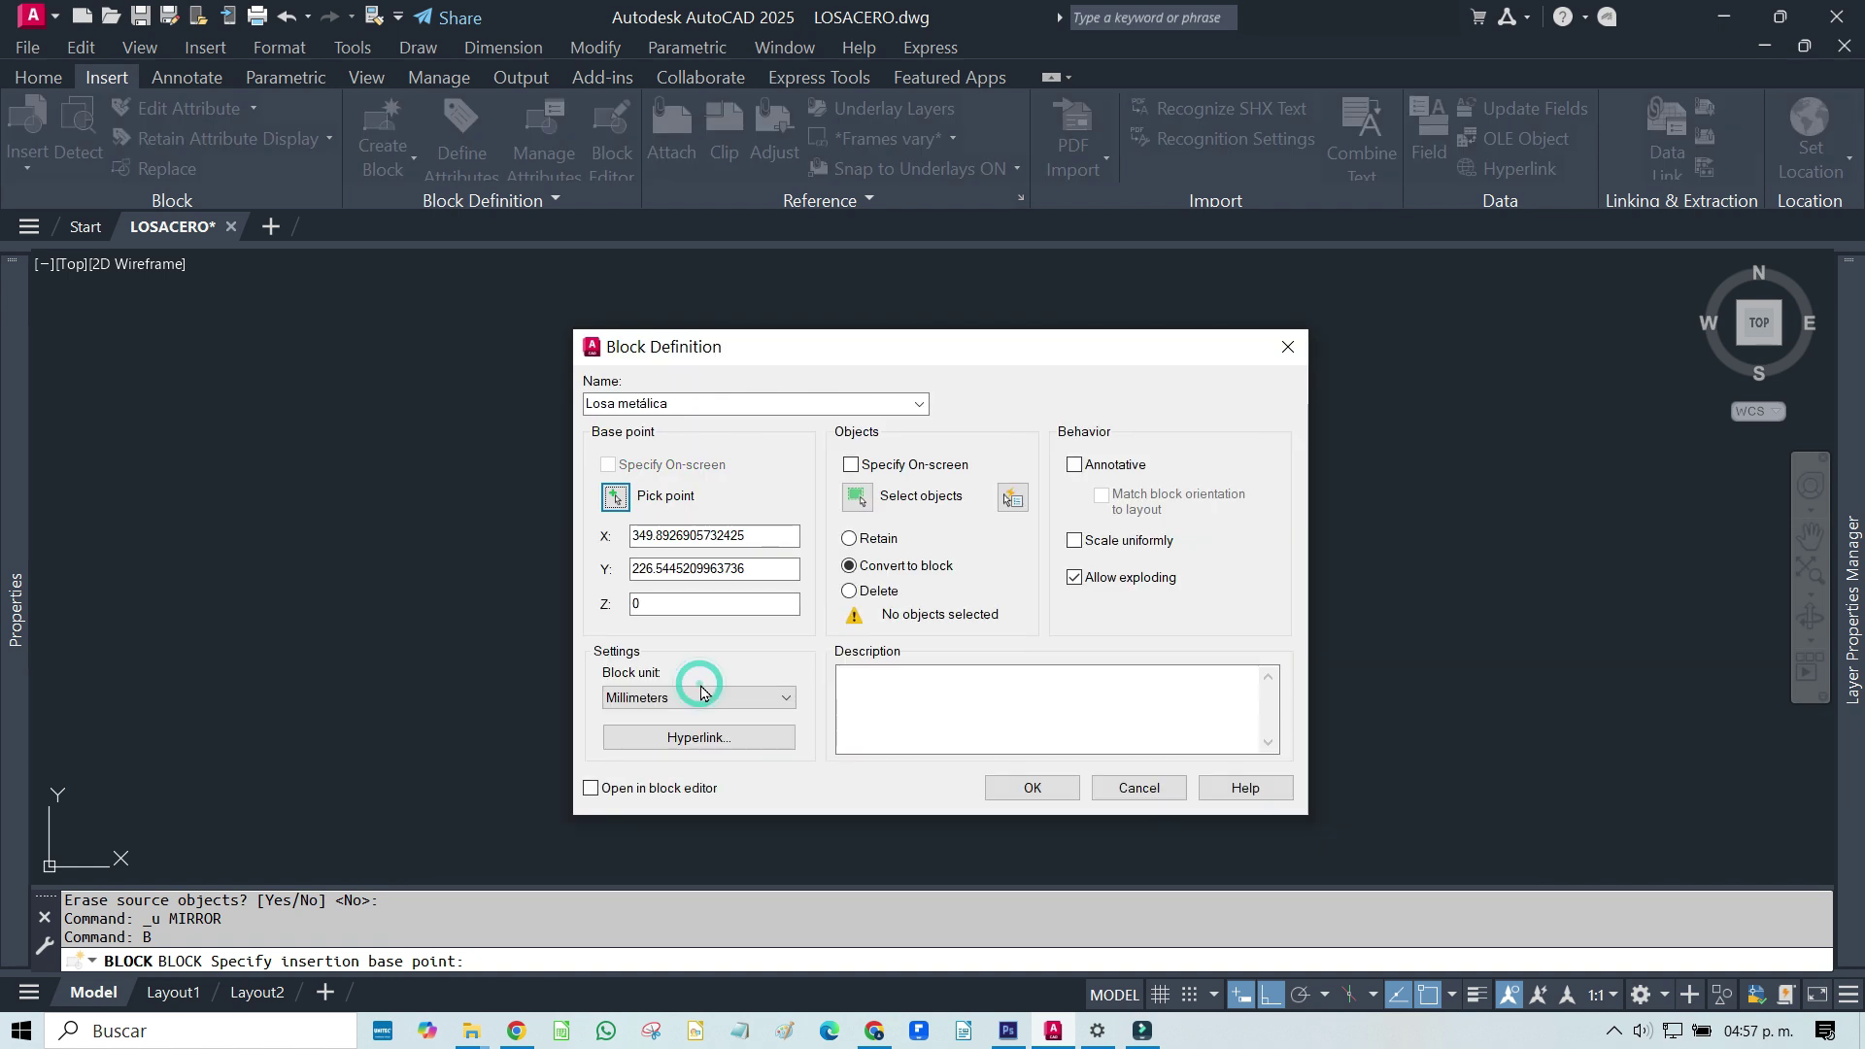
Window-select the three rib profile lines and confirm the Losa metálica block
{"action": "left_click", "coordinate": [856, 498]}
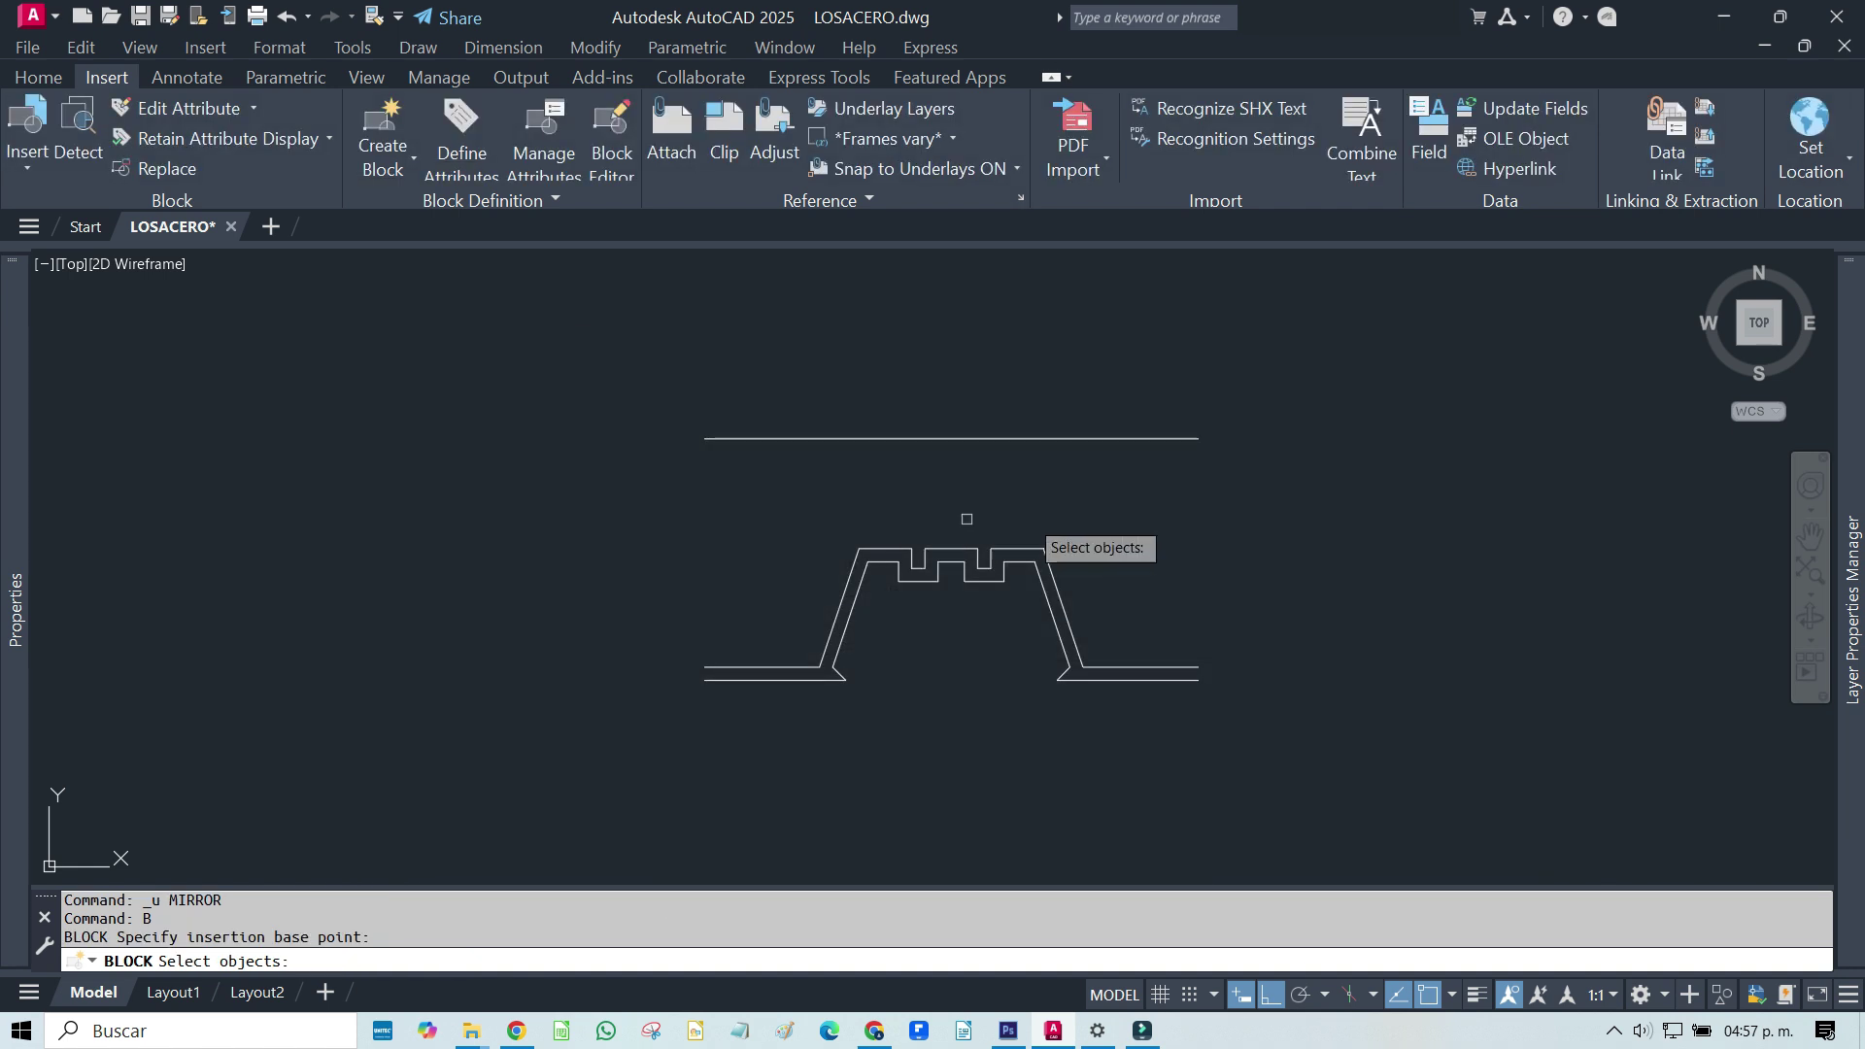
{"action": "left_click", "coordinate": [1239, 395]}
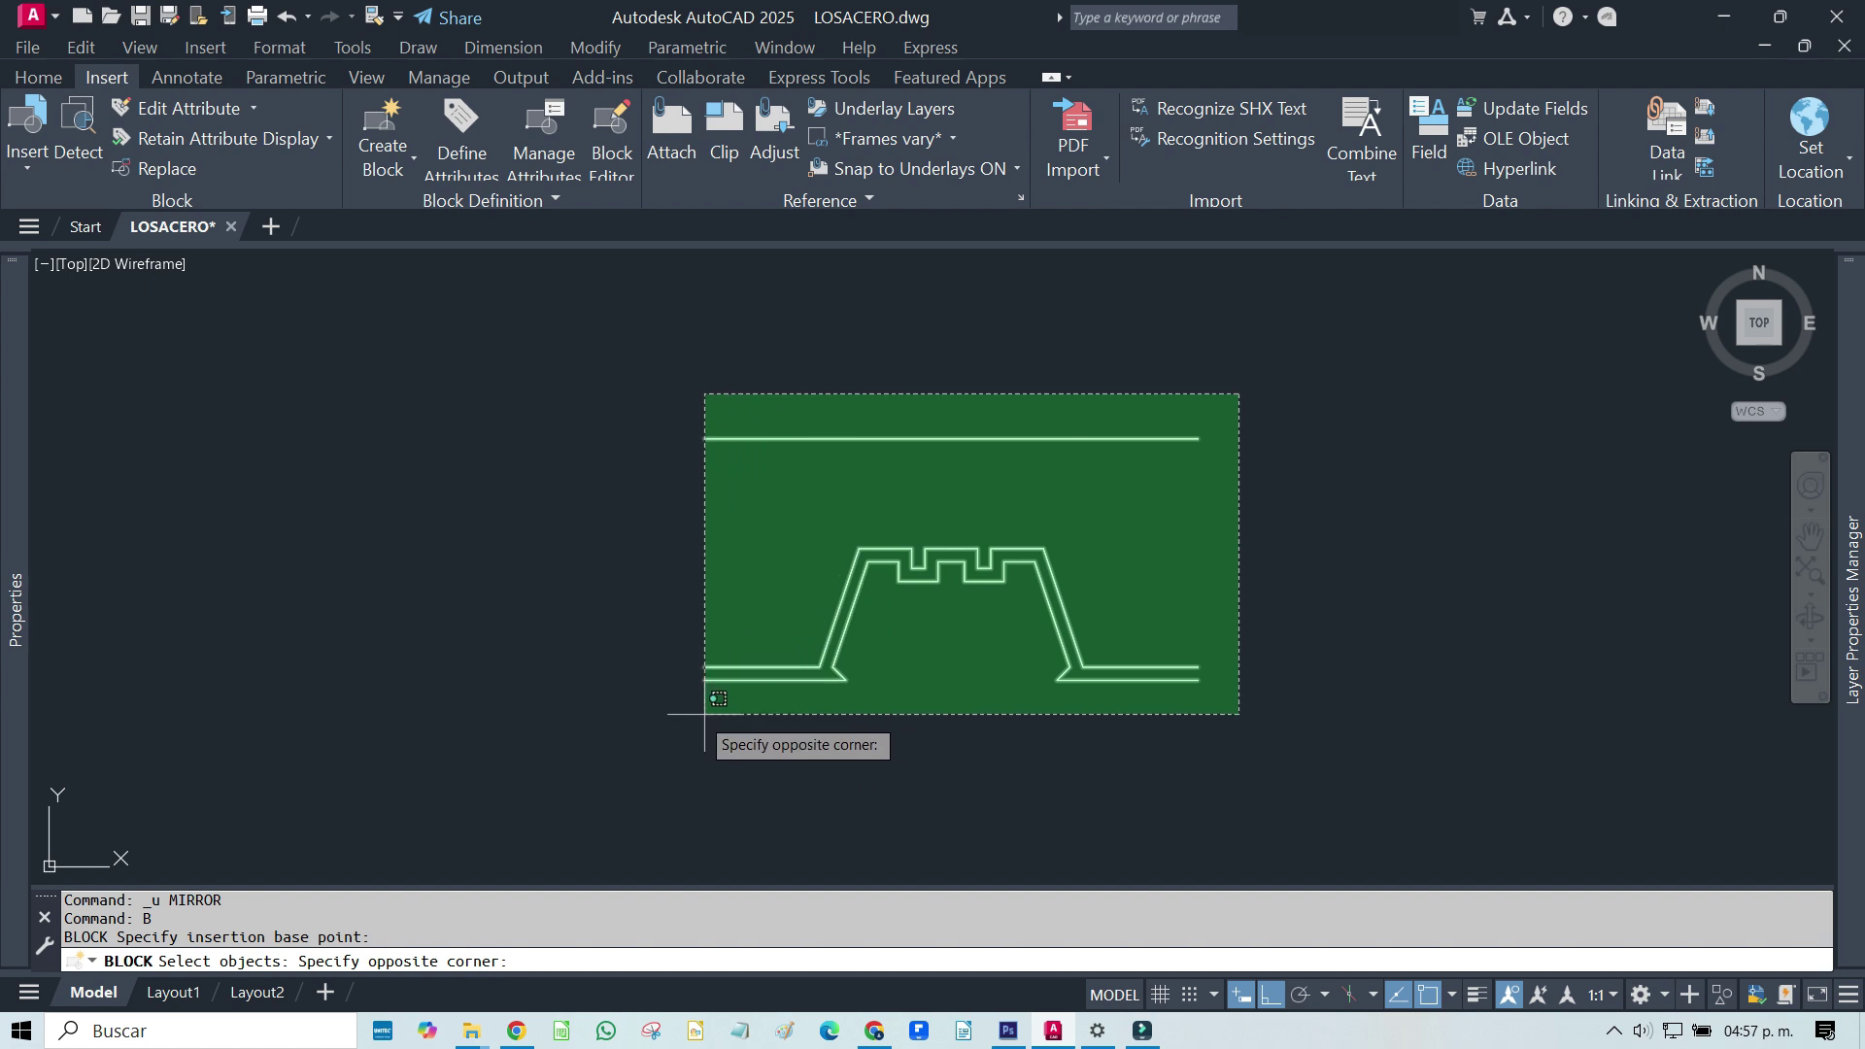
{"action": "left_click", "coordinate": [663, 716]}
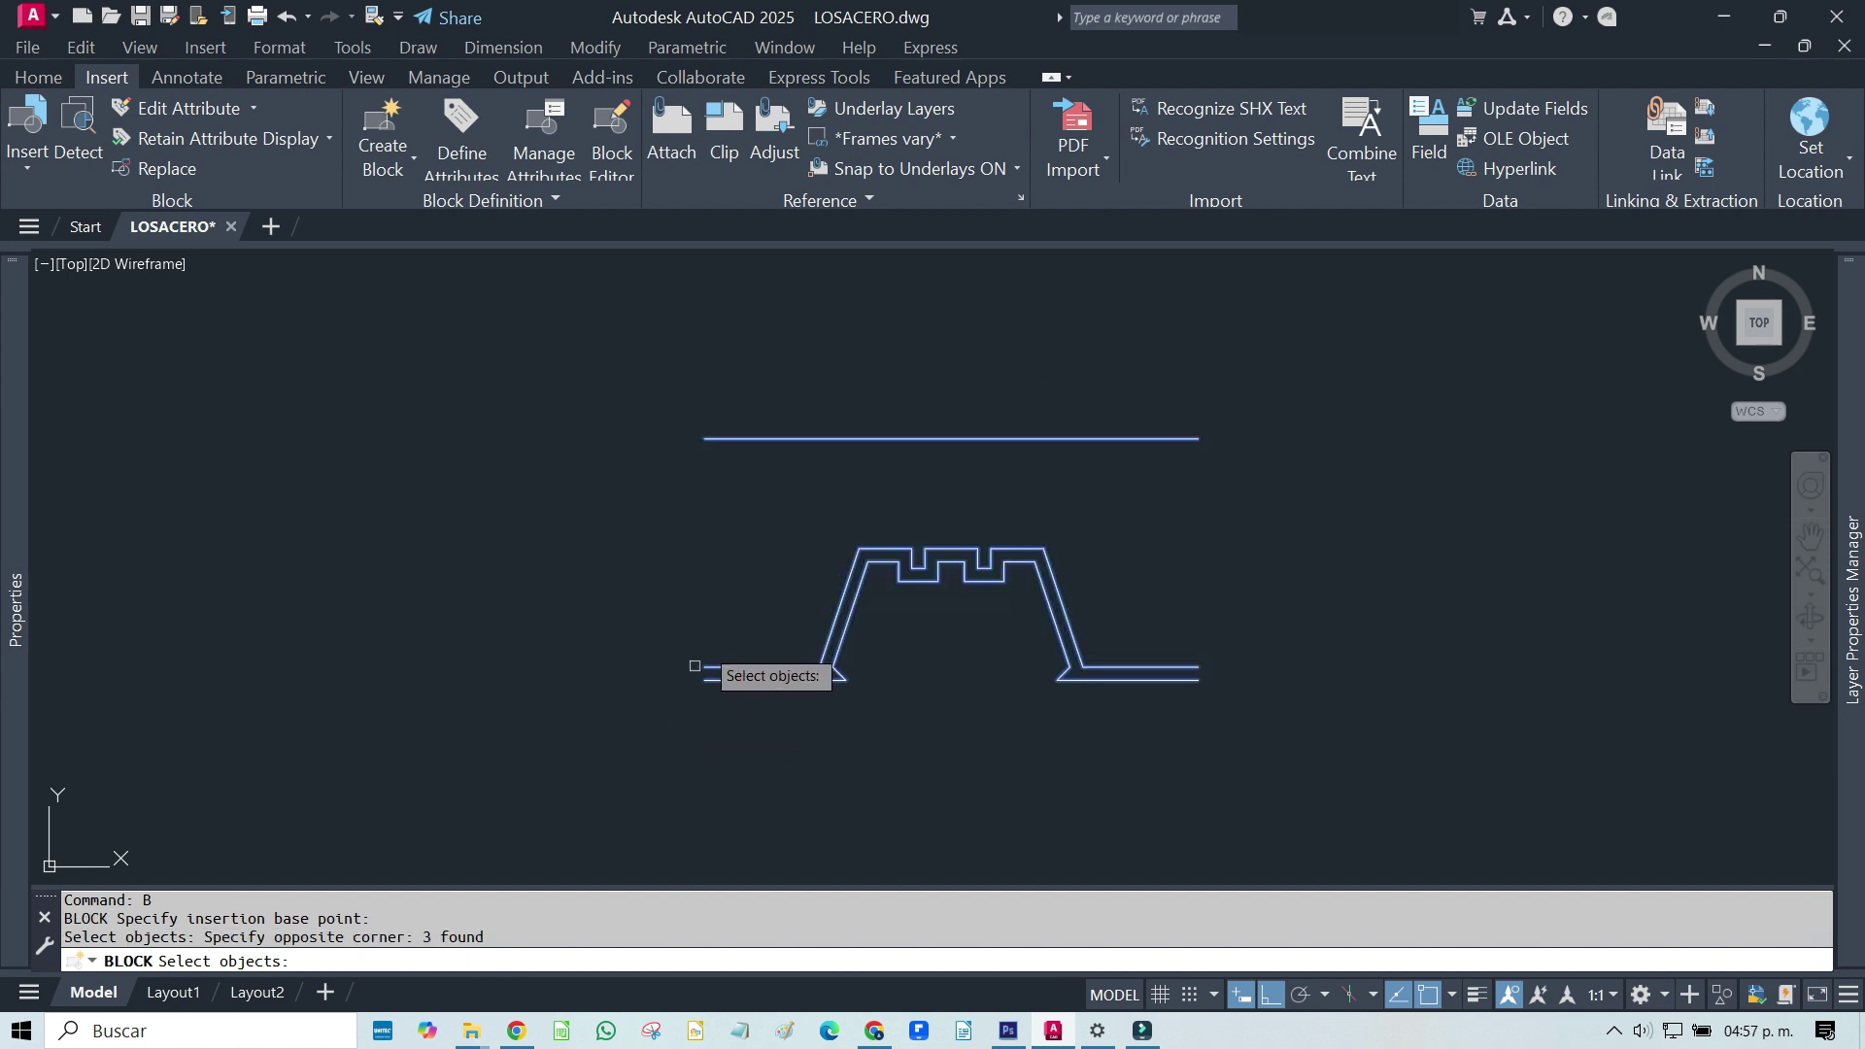
{"action": "key", "text": "Return"}
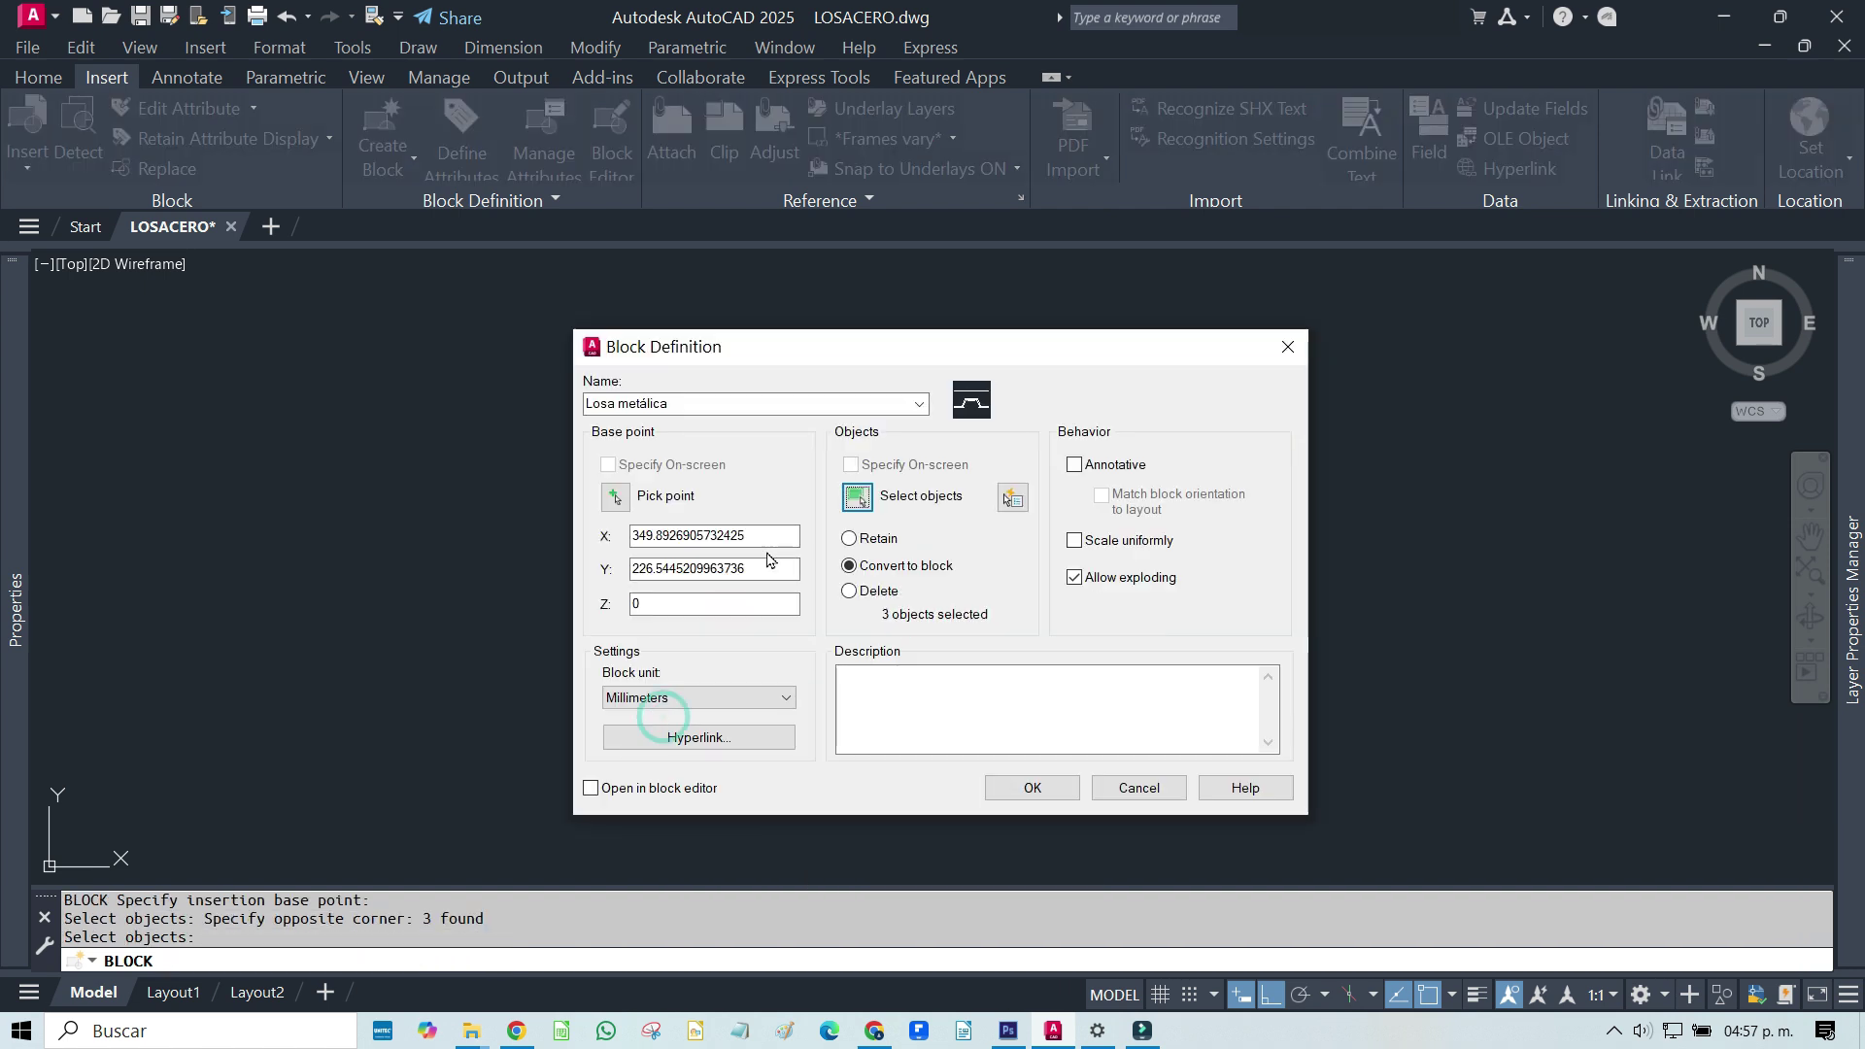
{"action": "left_click", "coordinate": [1058, 797]}
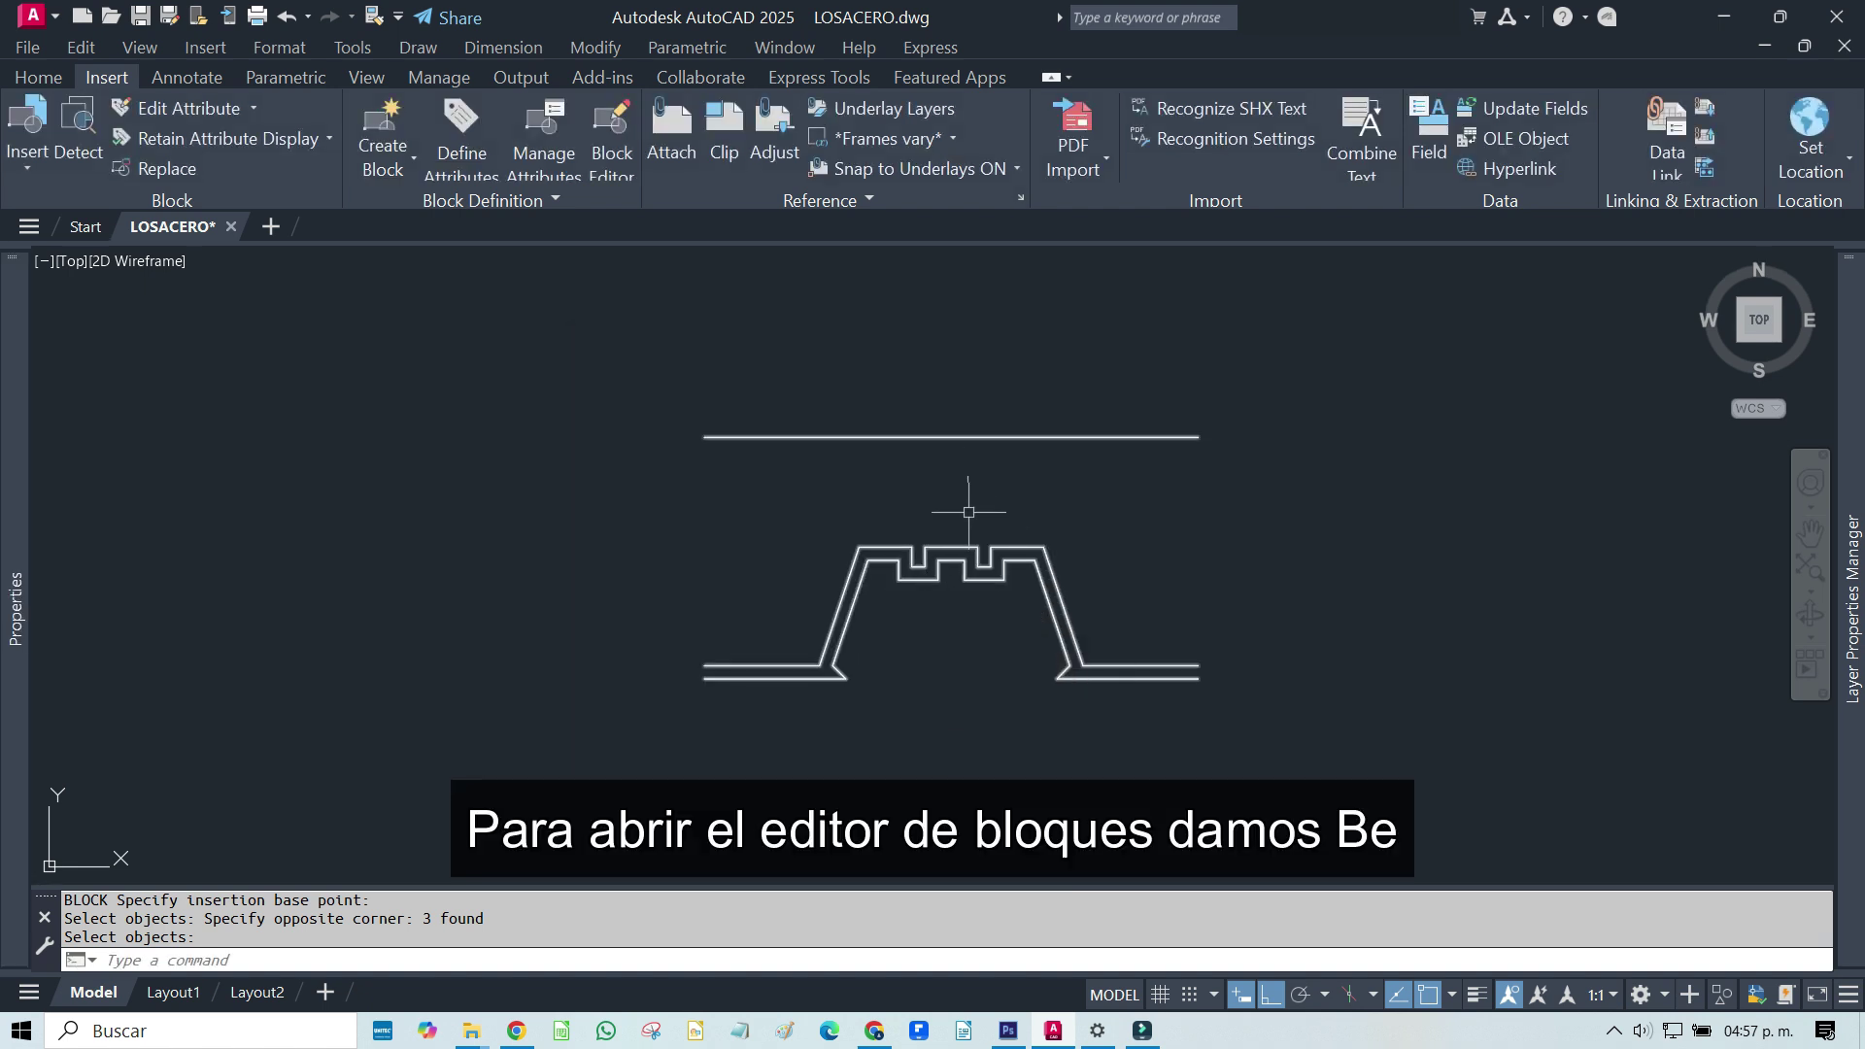
Use BEDIT to open the Losa metálica block definition in the Block Editor
{"action": "type", "text": "BE"}
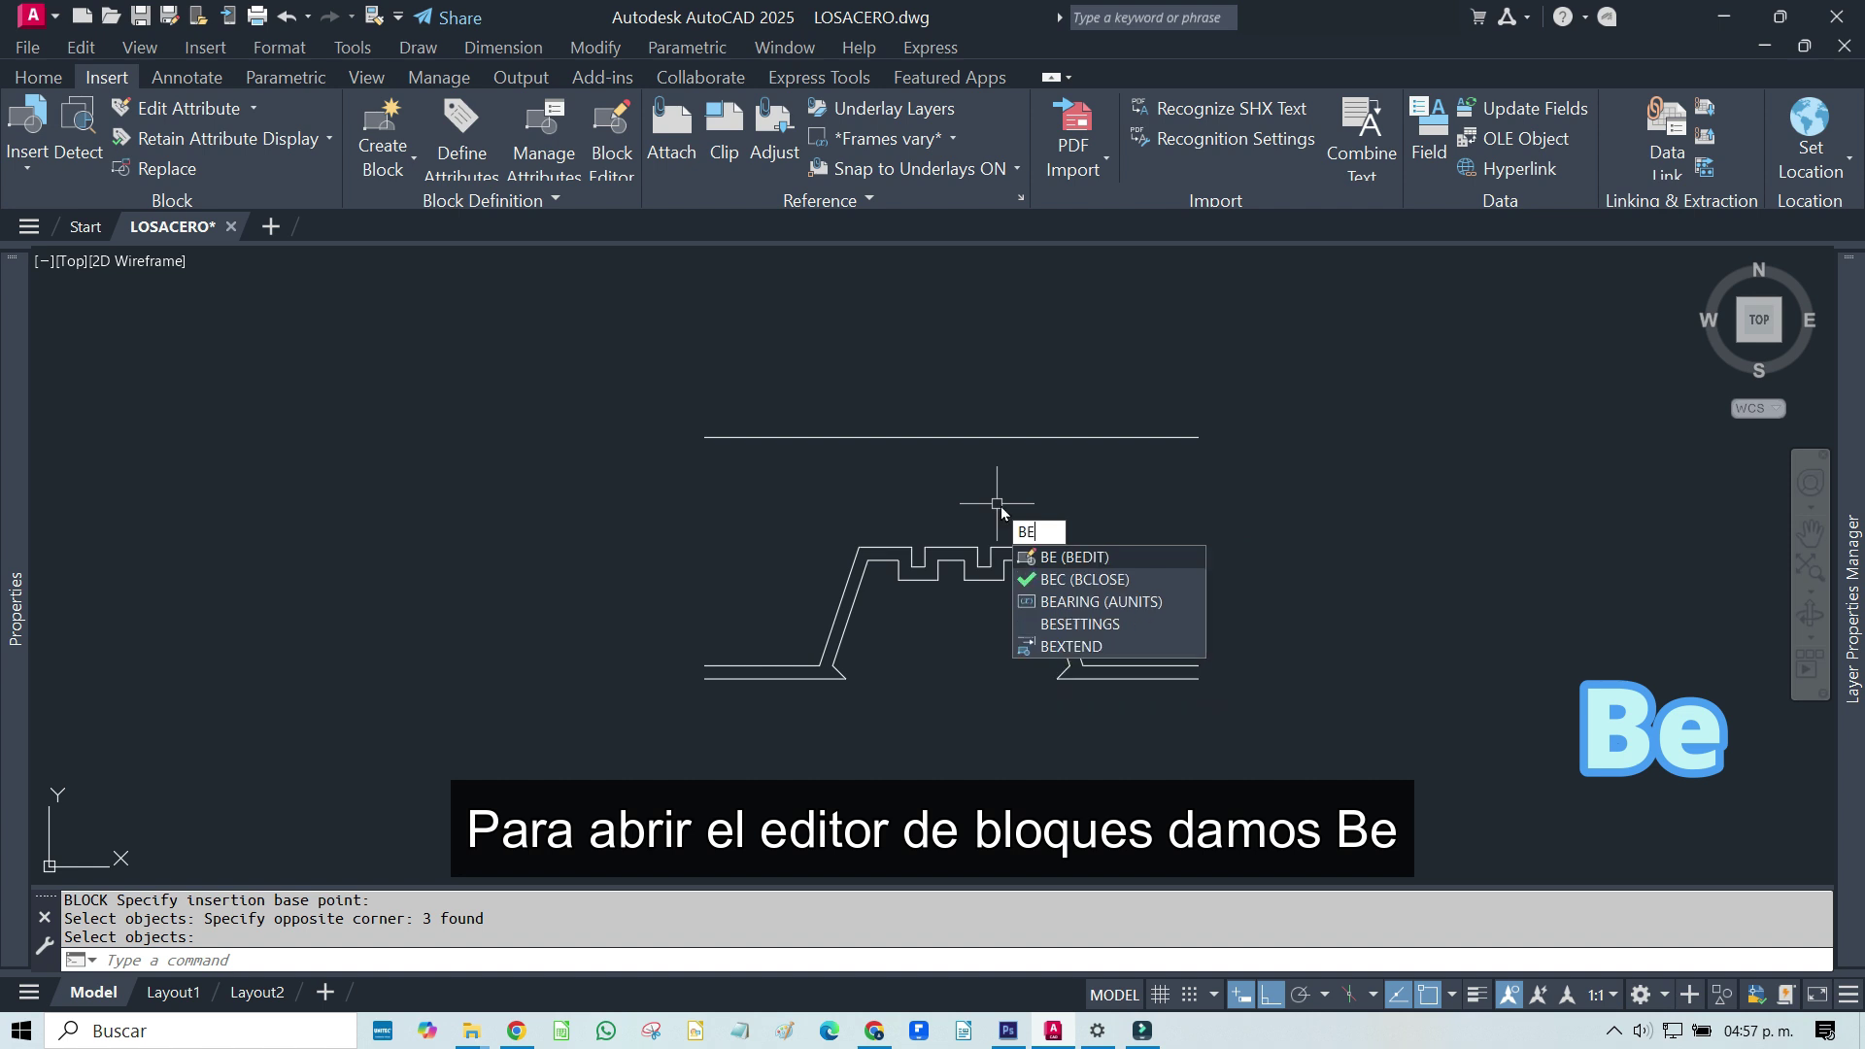
{"action": "left_click", "coordinate": [1072, 559]}
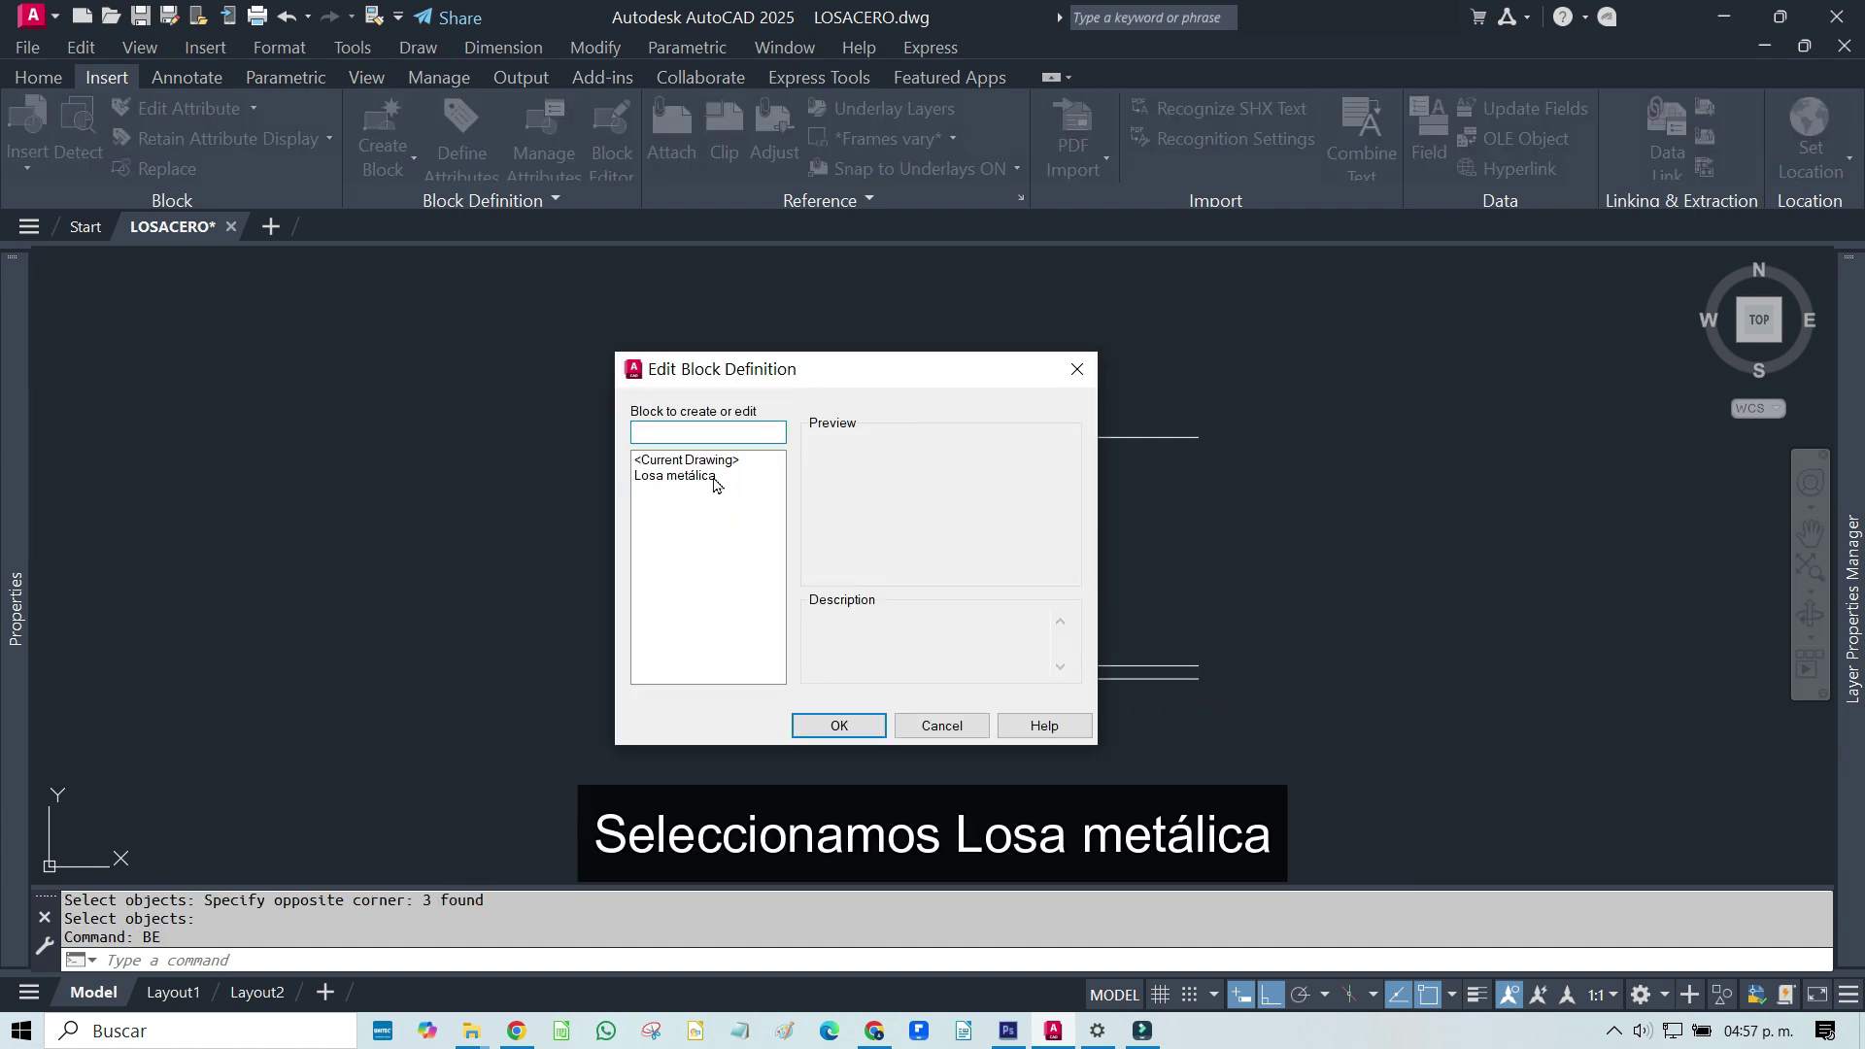
{"action": "left_click", "coordinate": [707, 480]}
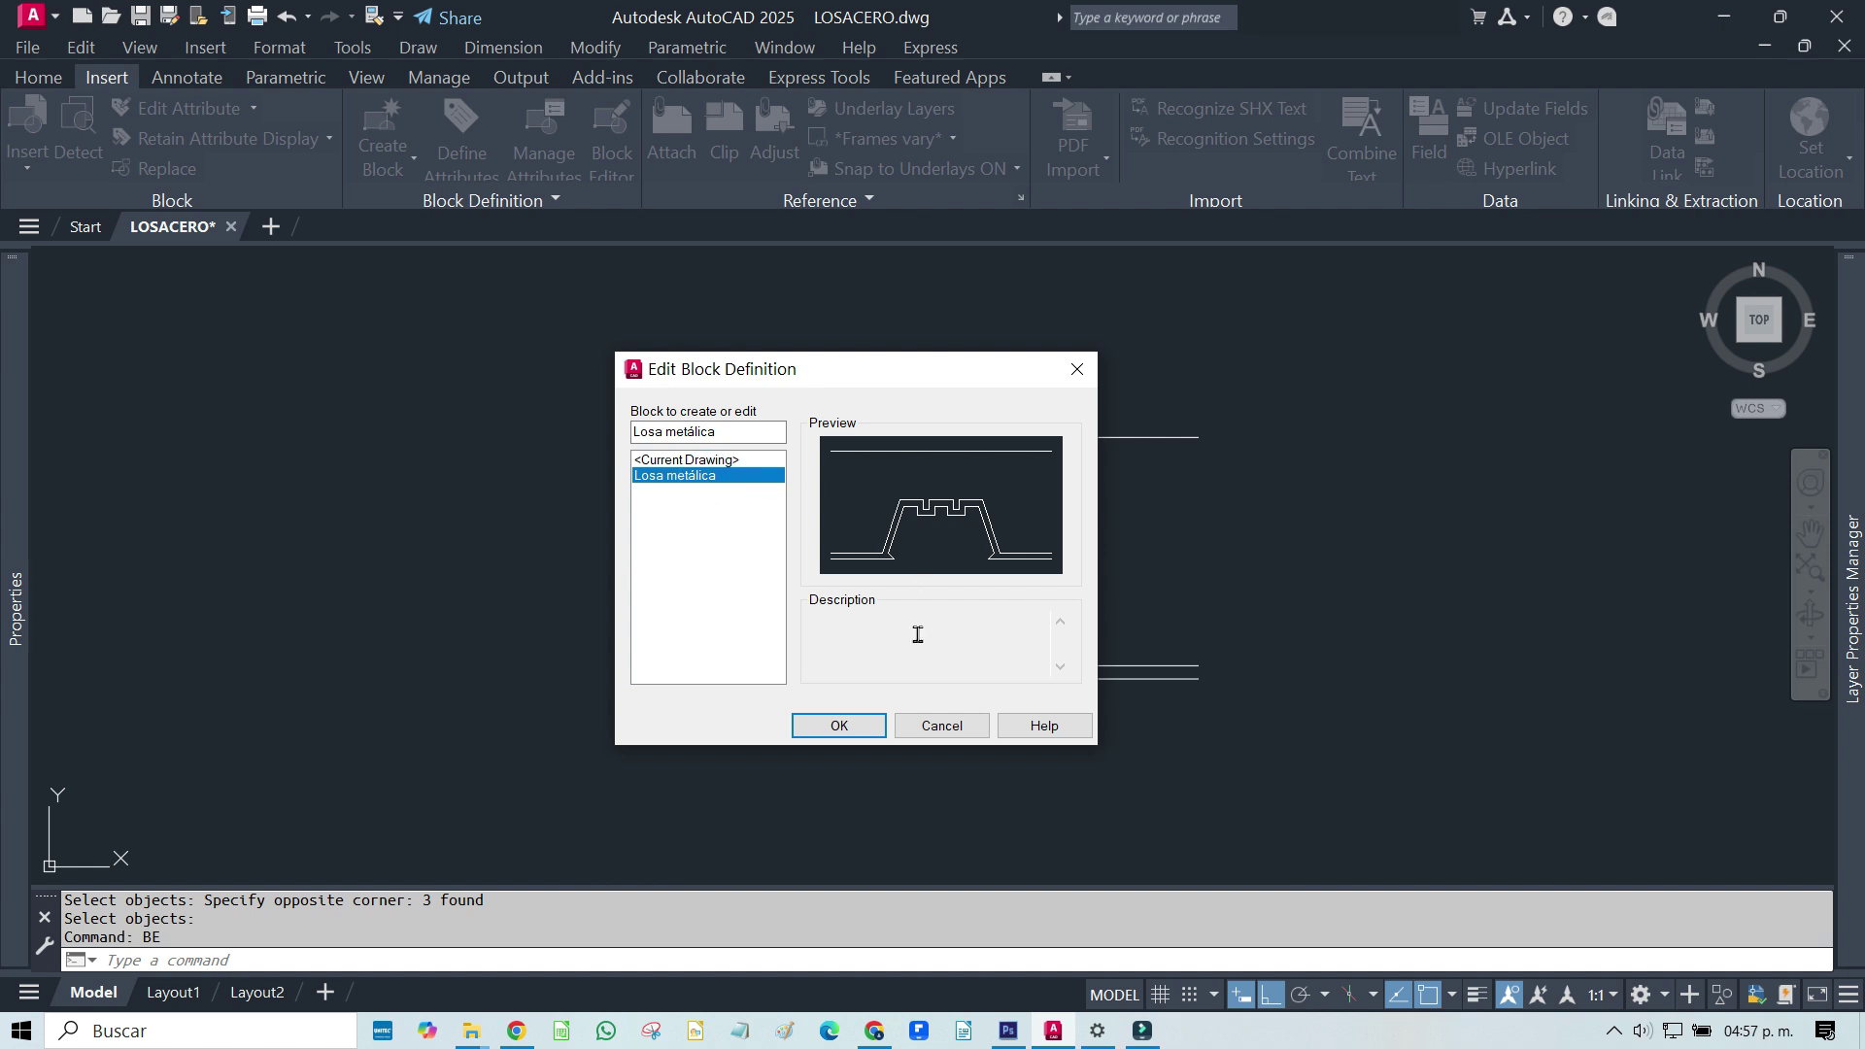
{"action": "left_click", "coordinate": [840, 726]}
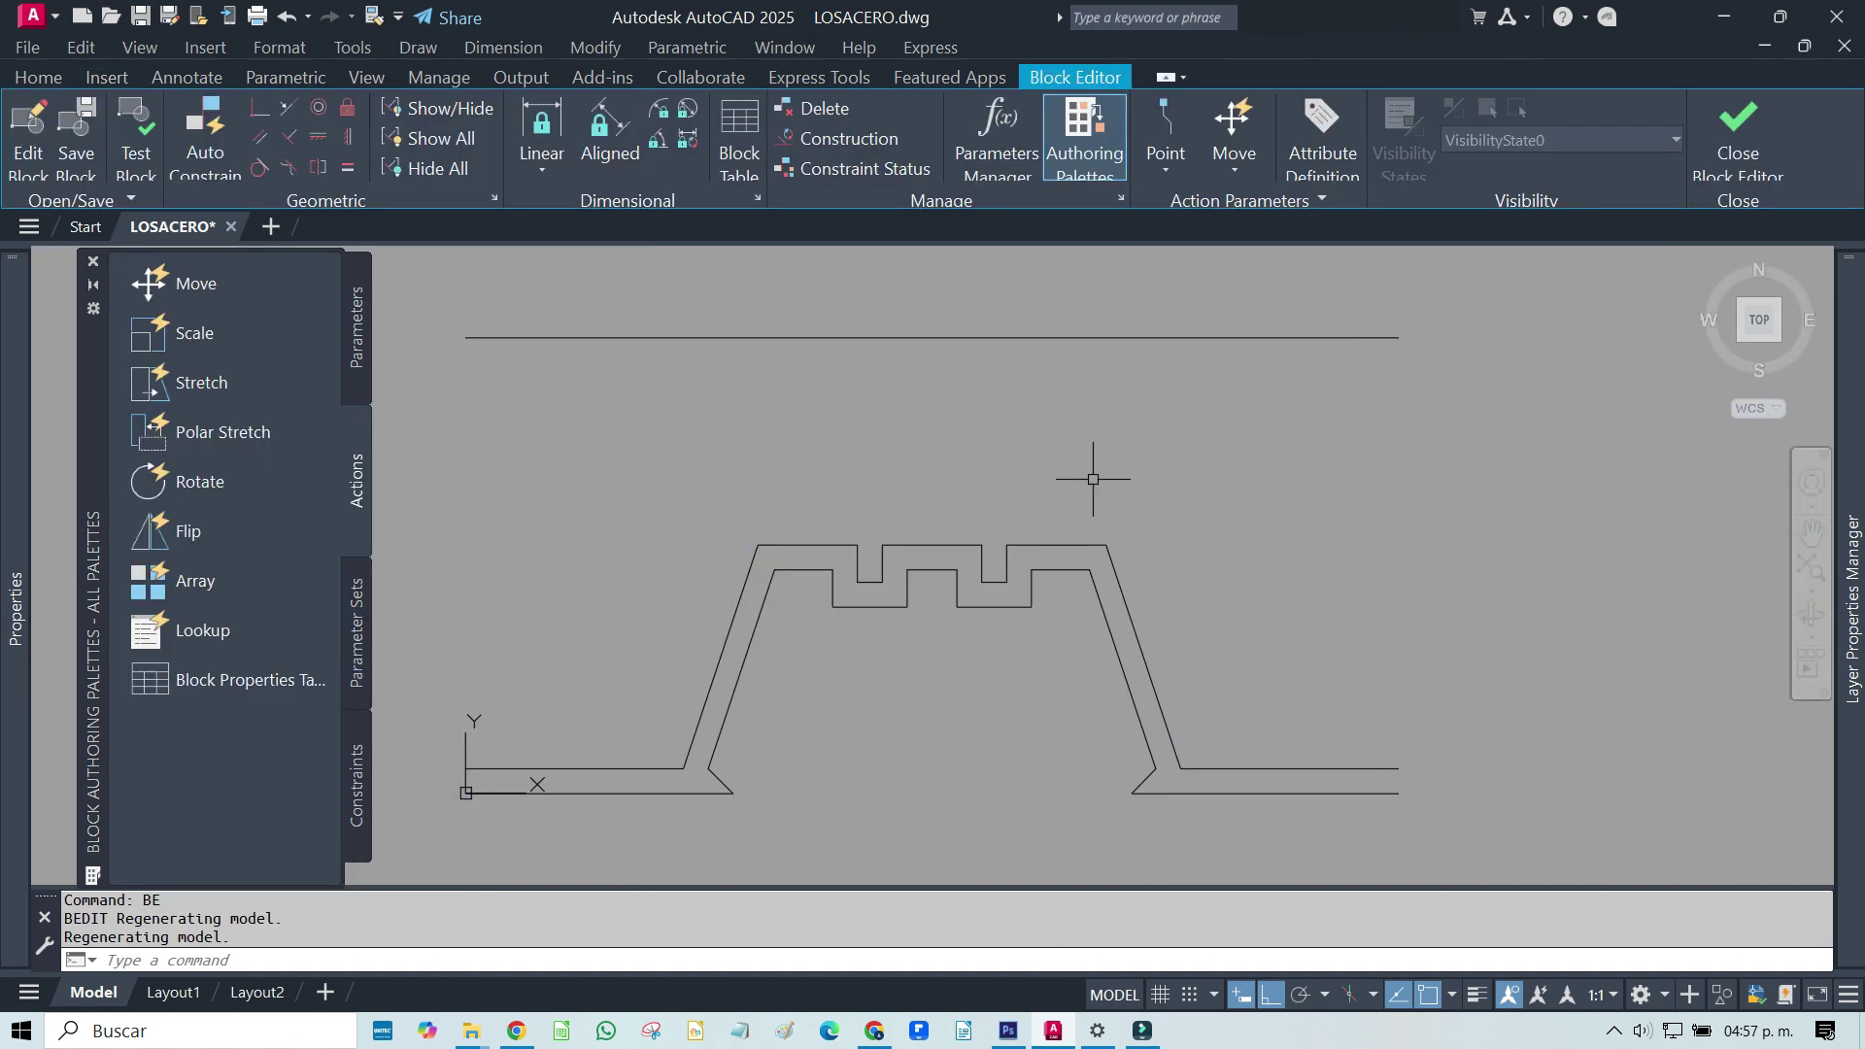
Add a linear parameter Distance1 across the slab's bottom edge, labelled below it
{"action": "scroll", "coordinate": [1093, 479], "scroll_direction": "down", "scroll_amount": 1}
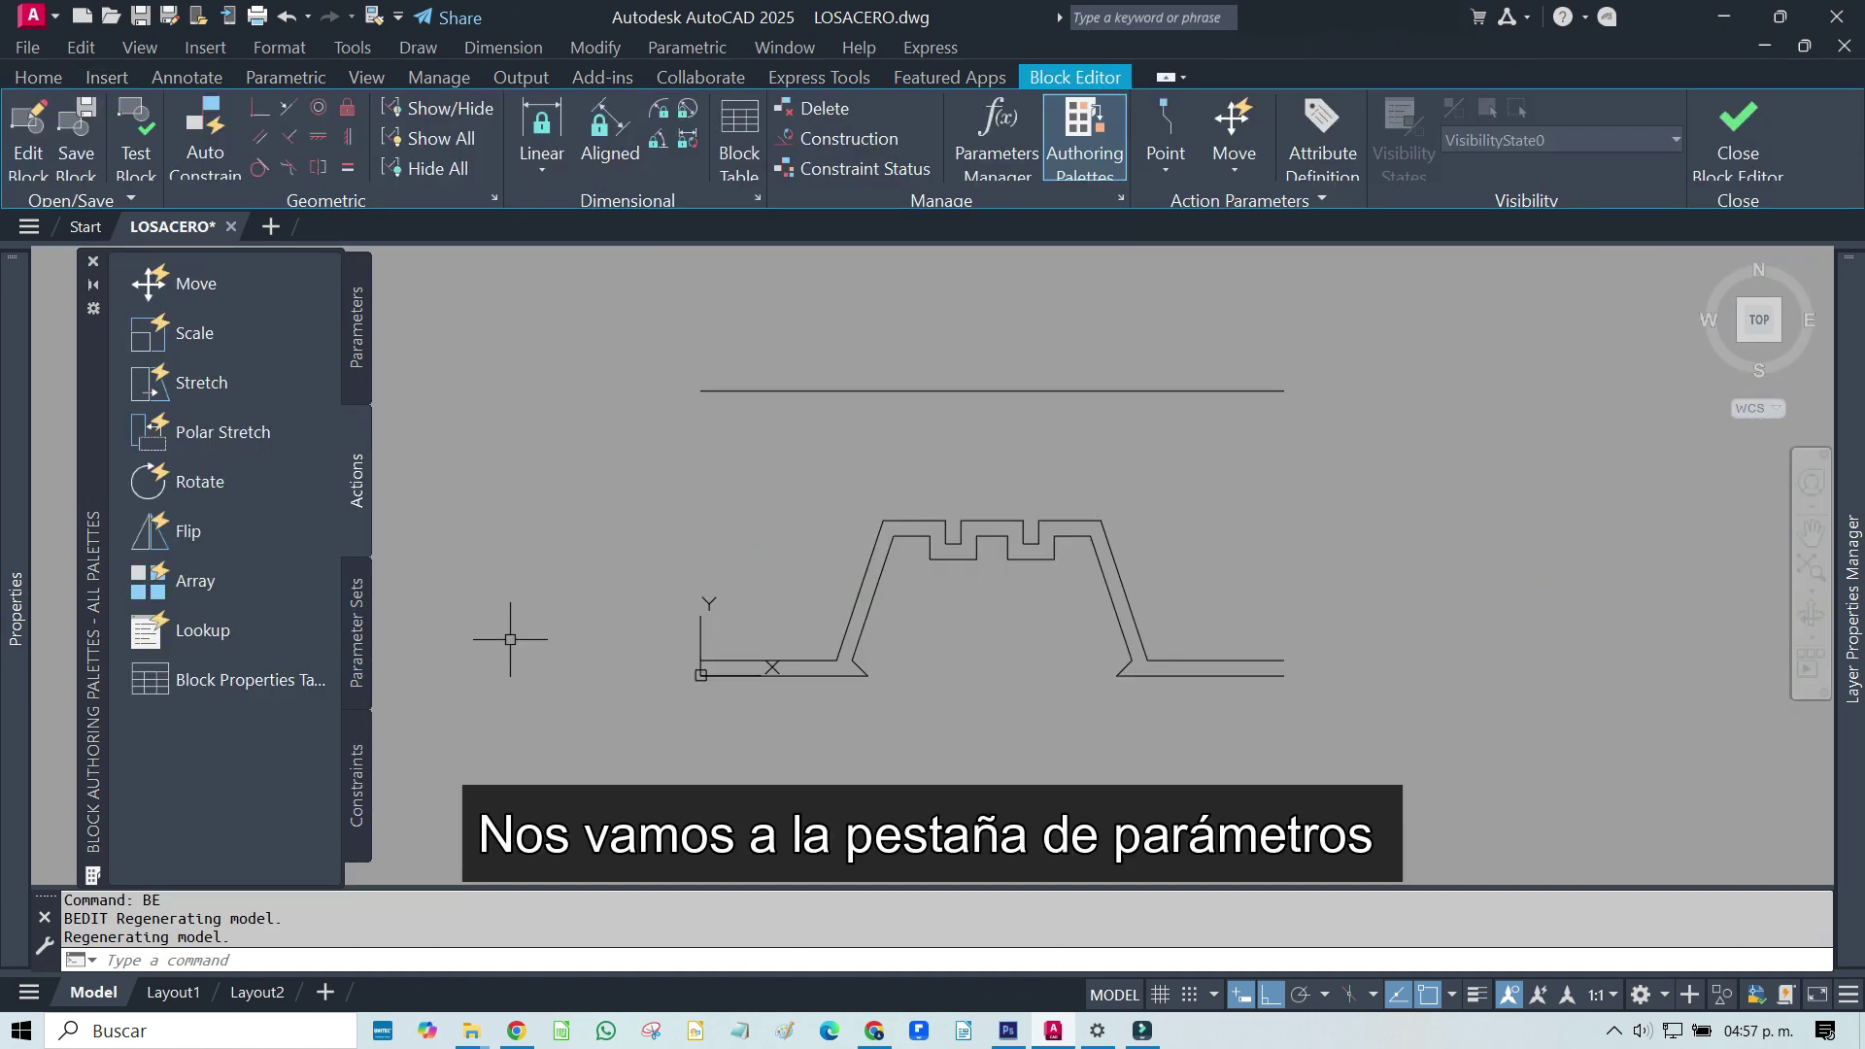
{"action": "left_click", "coordinate": [356, 319]}
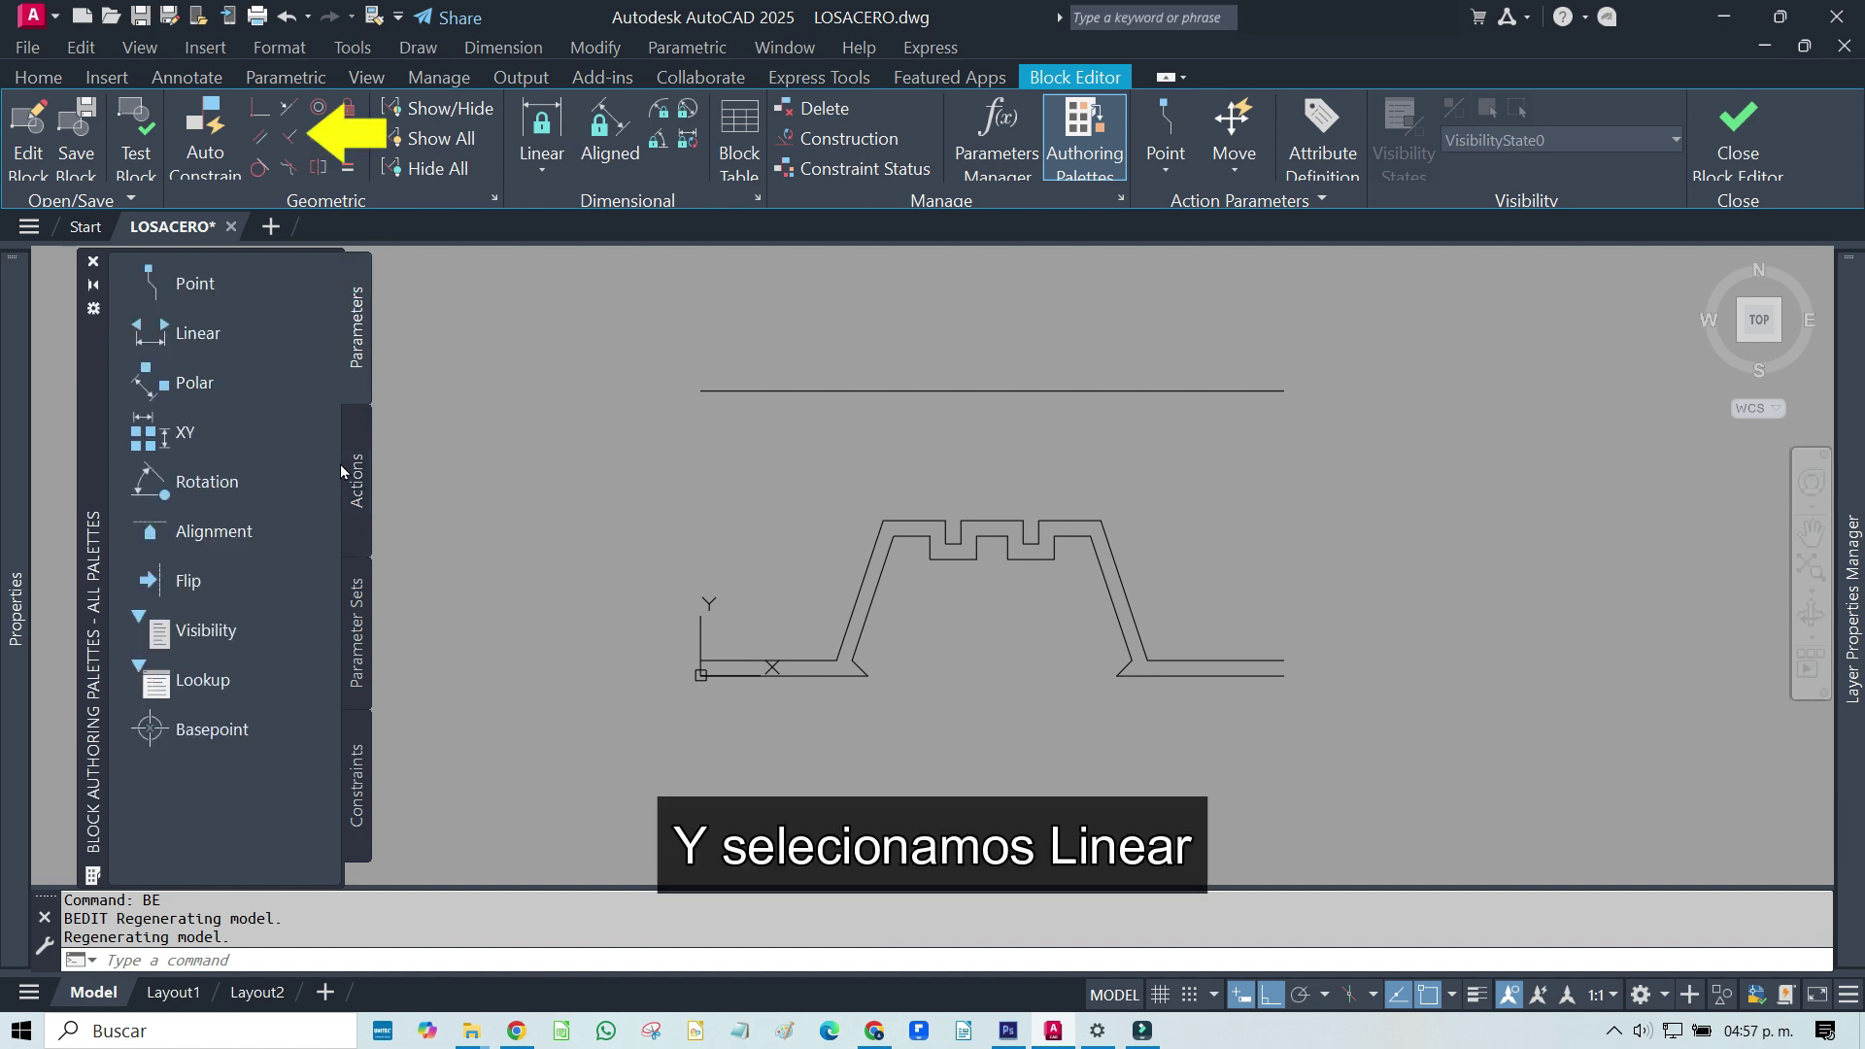
{"action": "left_click", "coordinate": [198, 335]}
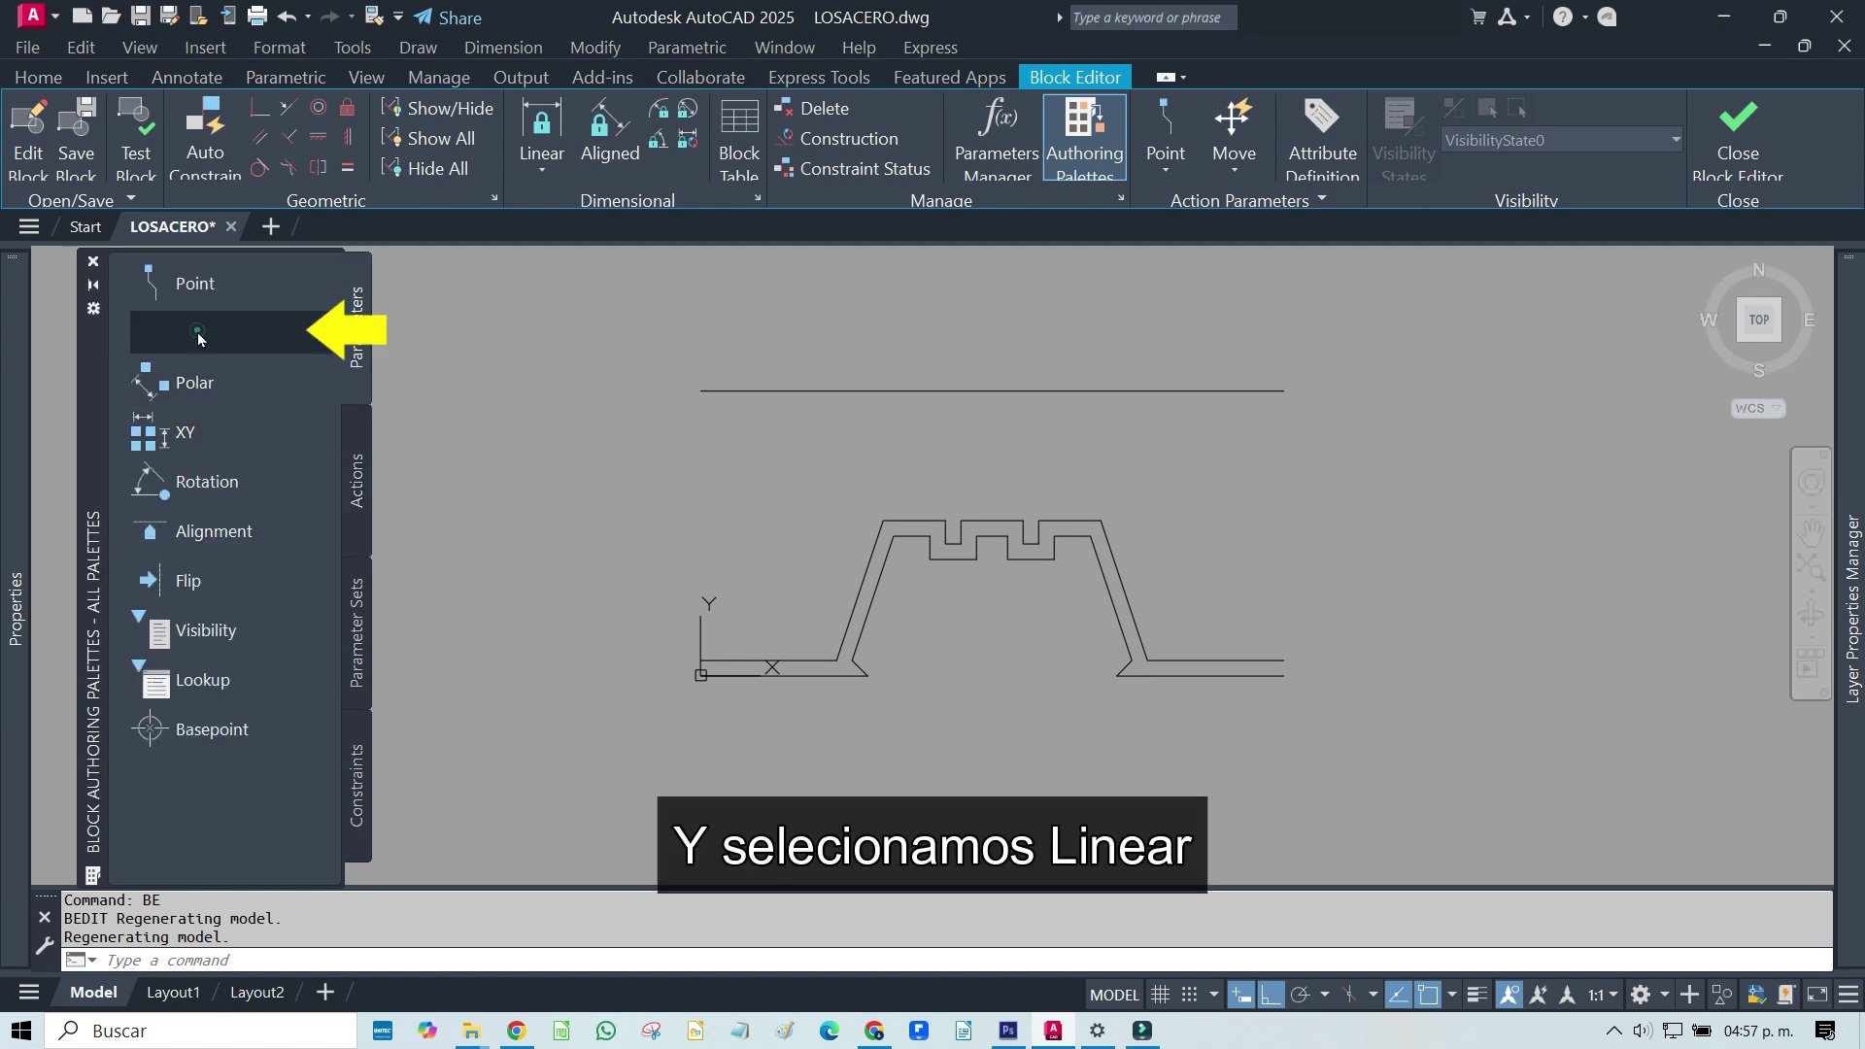
{"action": "left_click", "coordinate": [701, 676]}
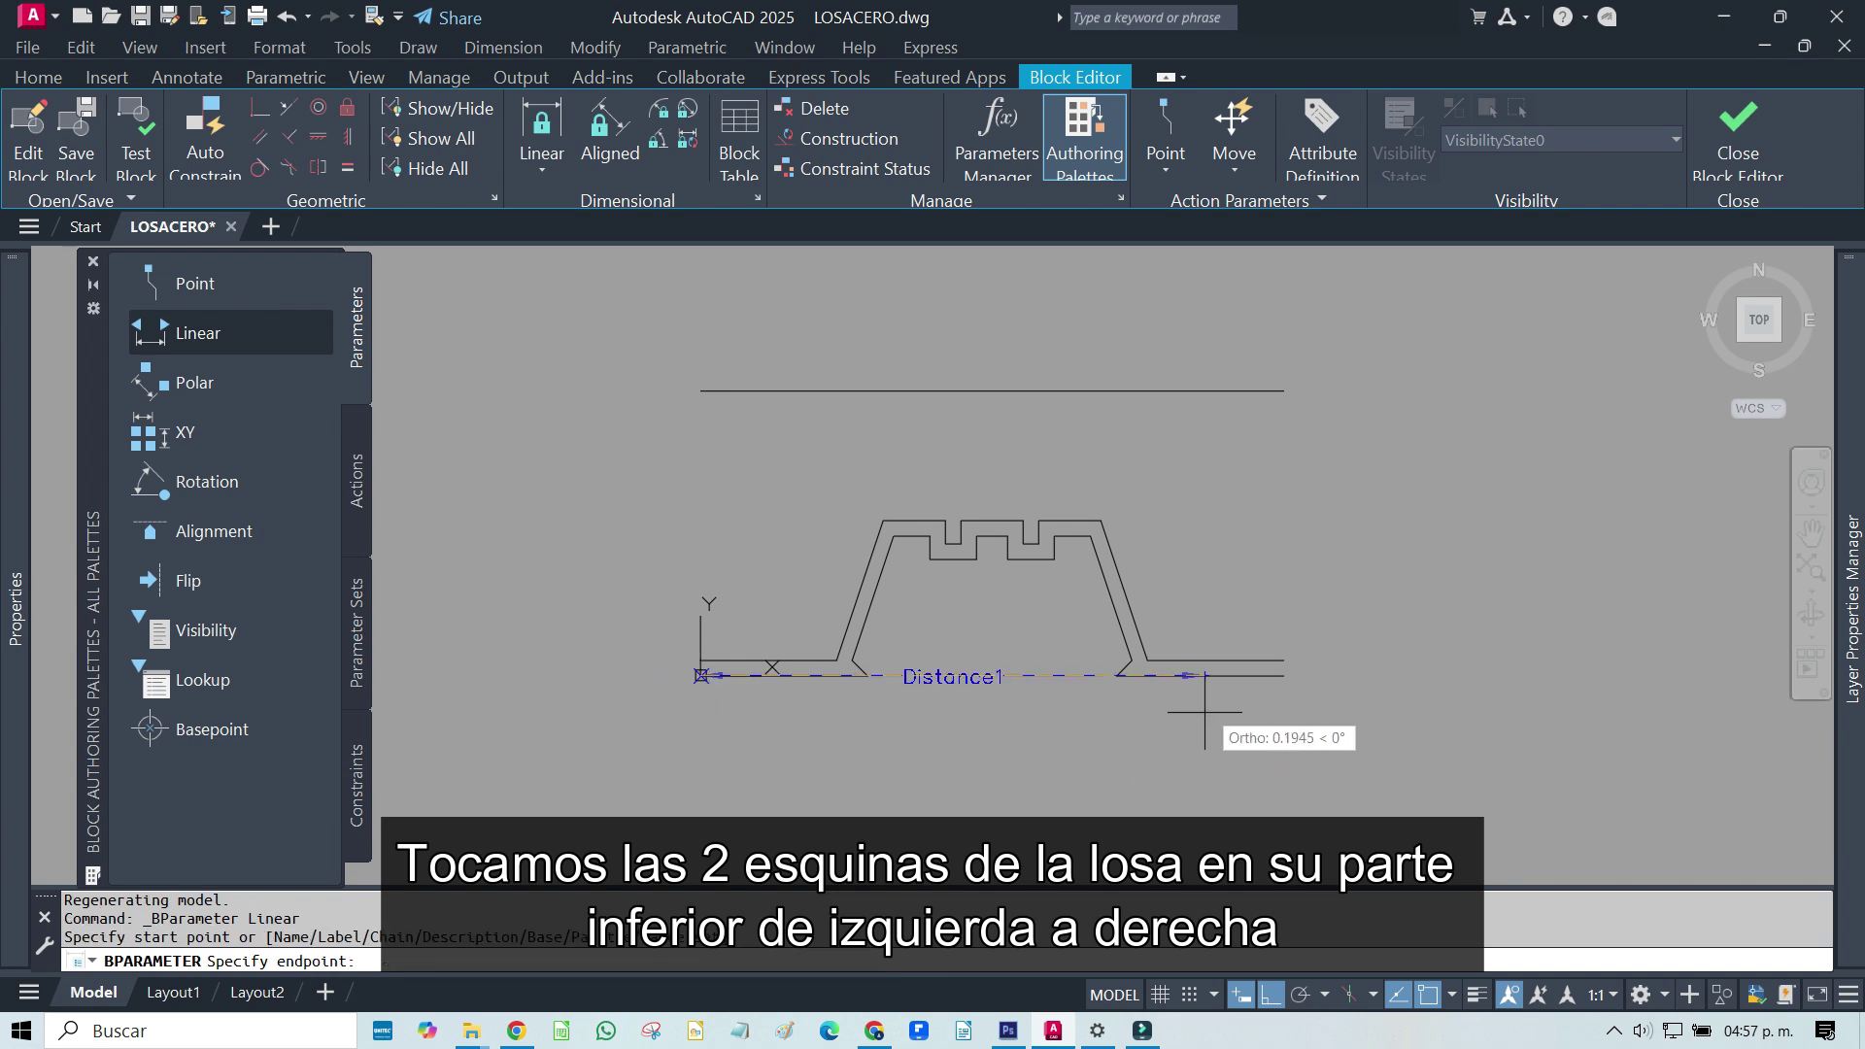
{"action": "left_click", "coordinate": [1283, 675]}
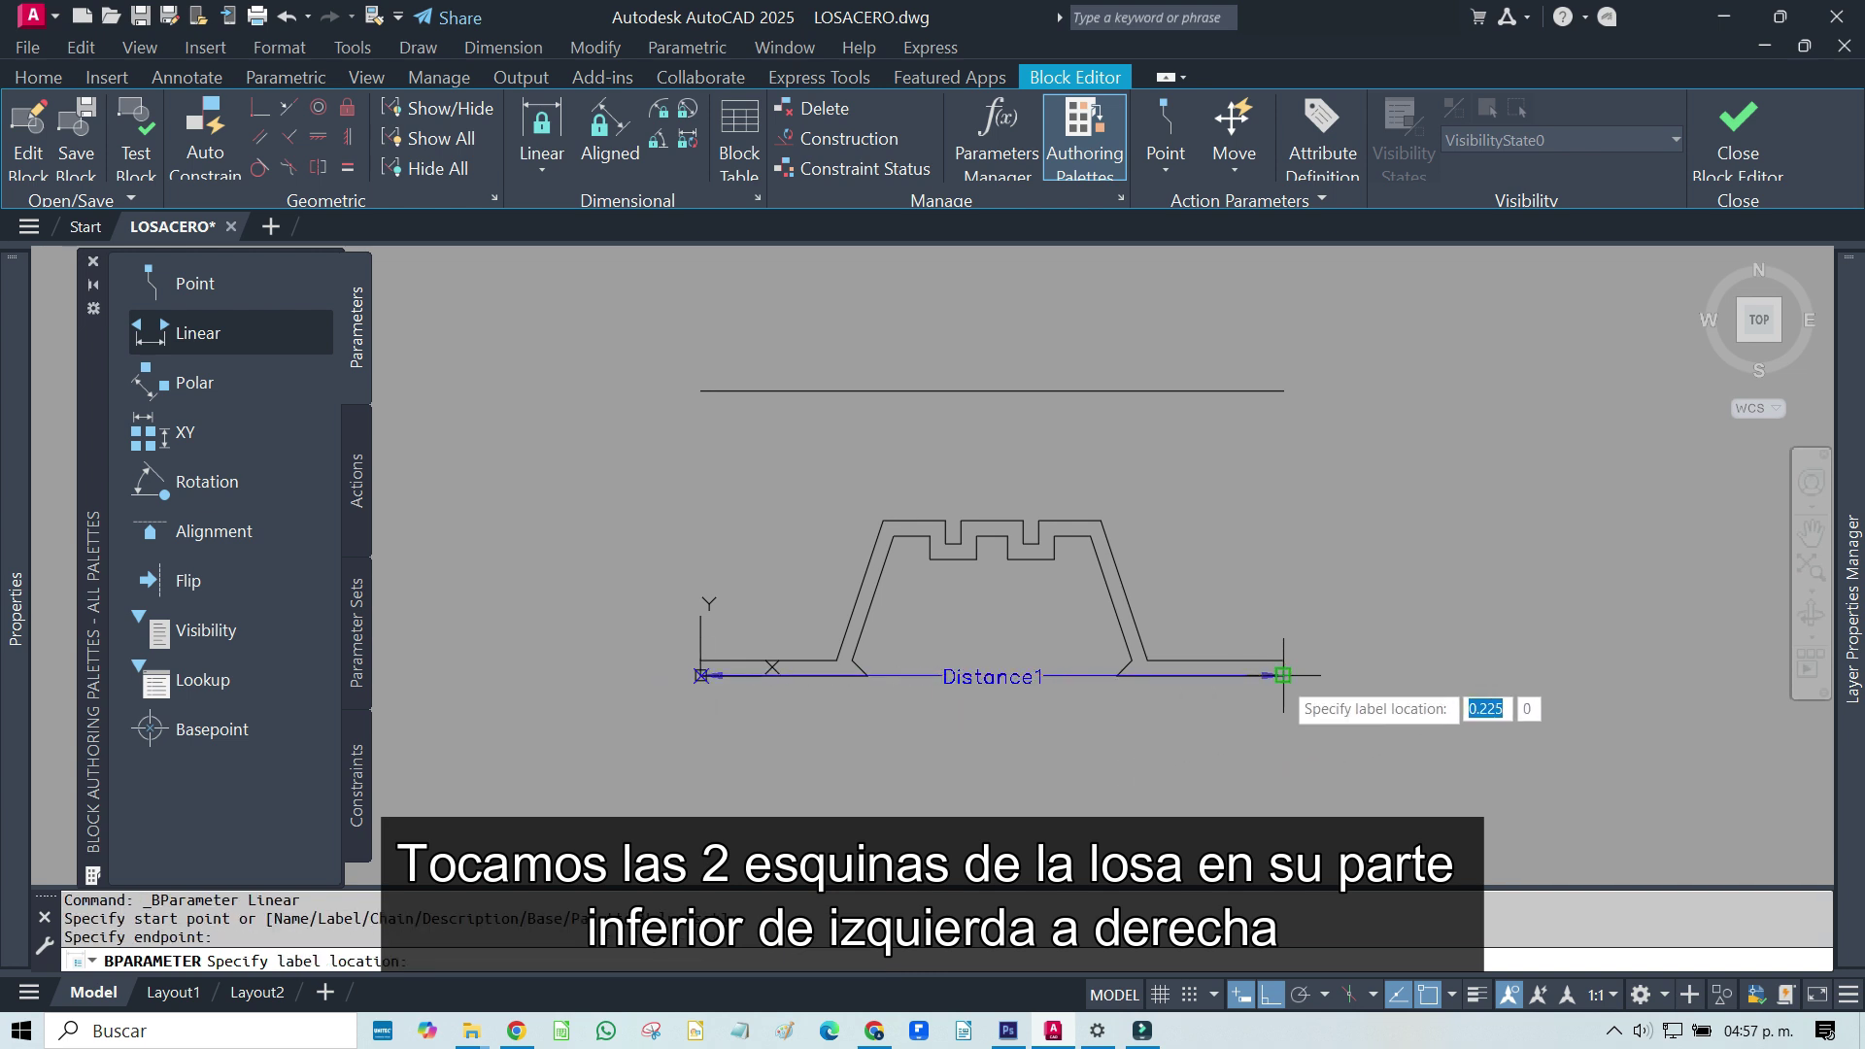
{"action": "left_click", "coordinate": [1269, 781]}
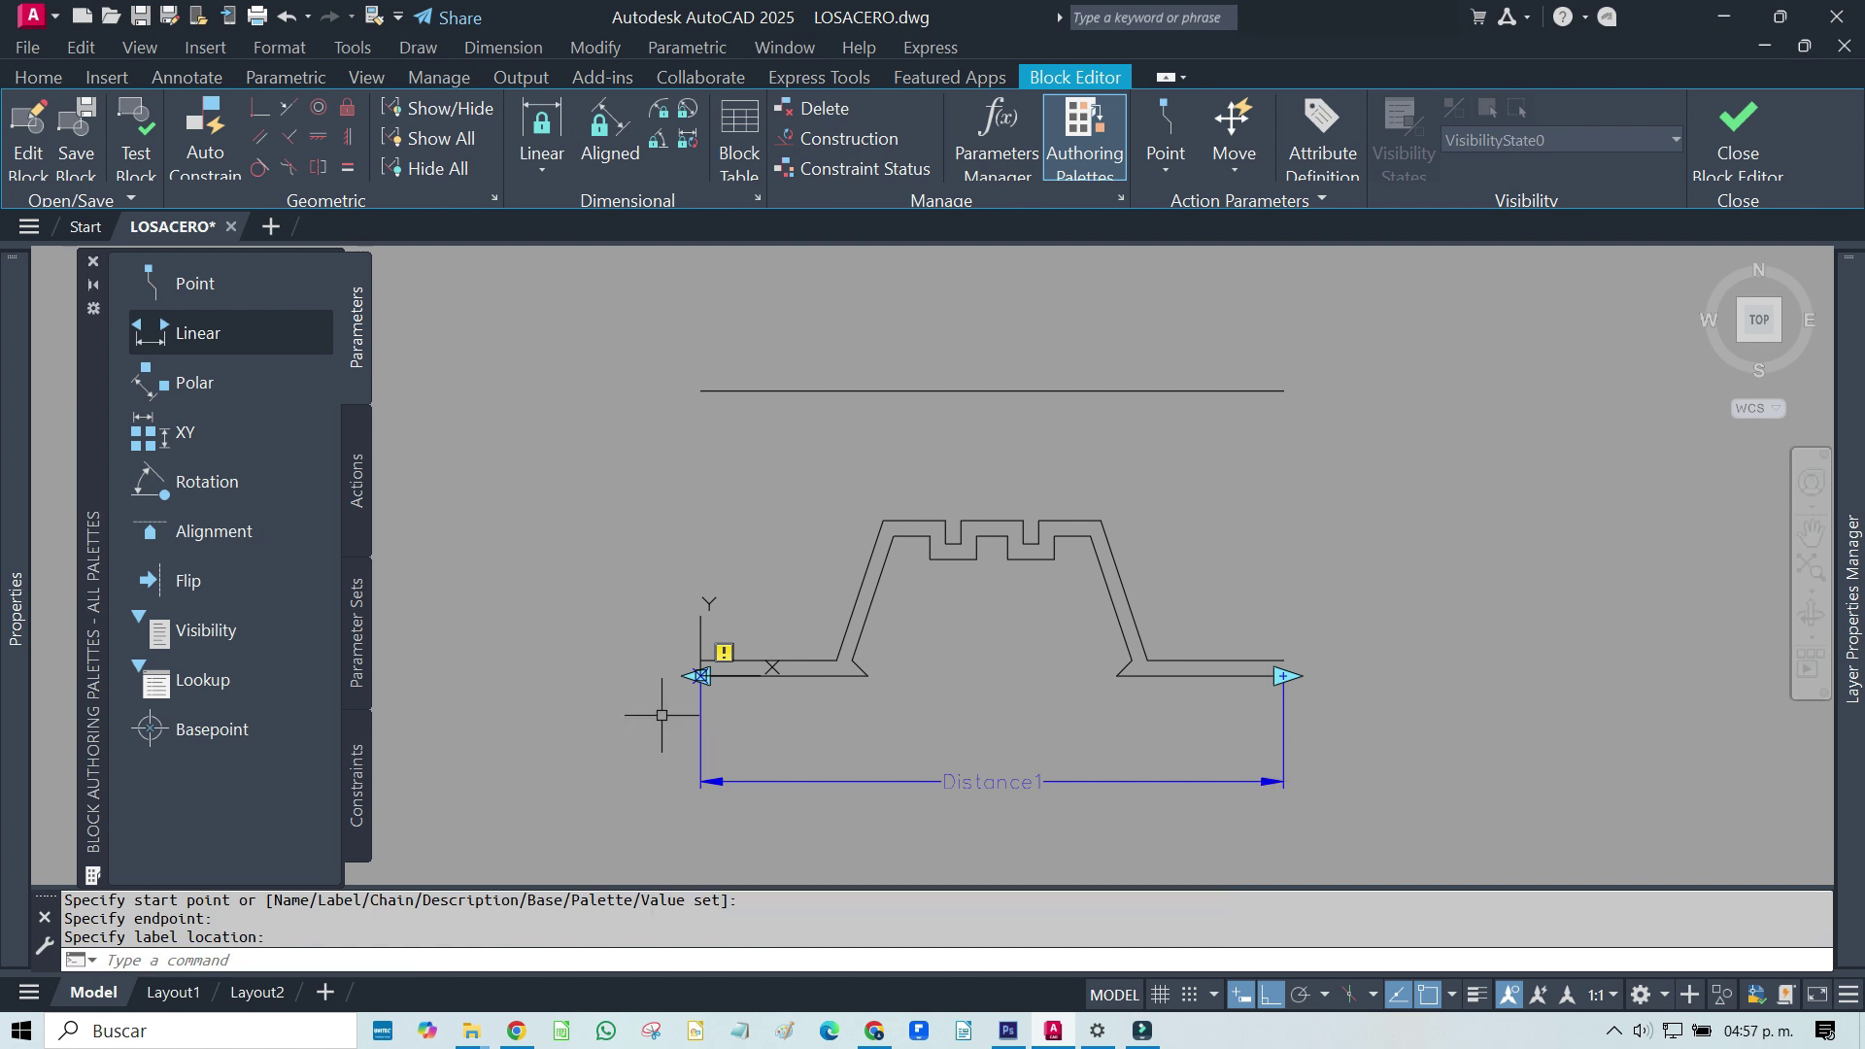
Set Distance1's Number of Grips to 1 in Properties
{"action": "left_click", "coordinate": [723, 758]}
{"action": "left_click", "coordinate": [674, 742]}
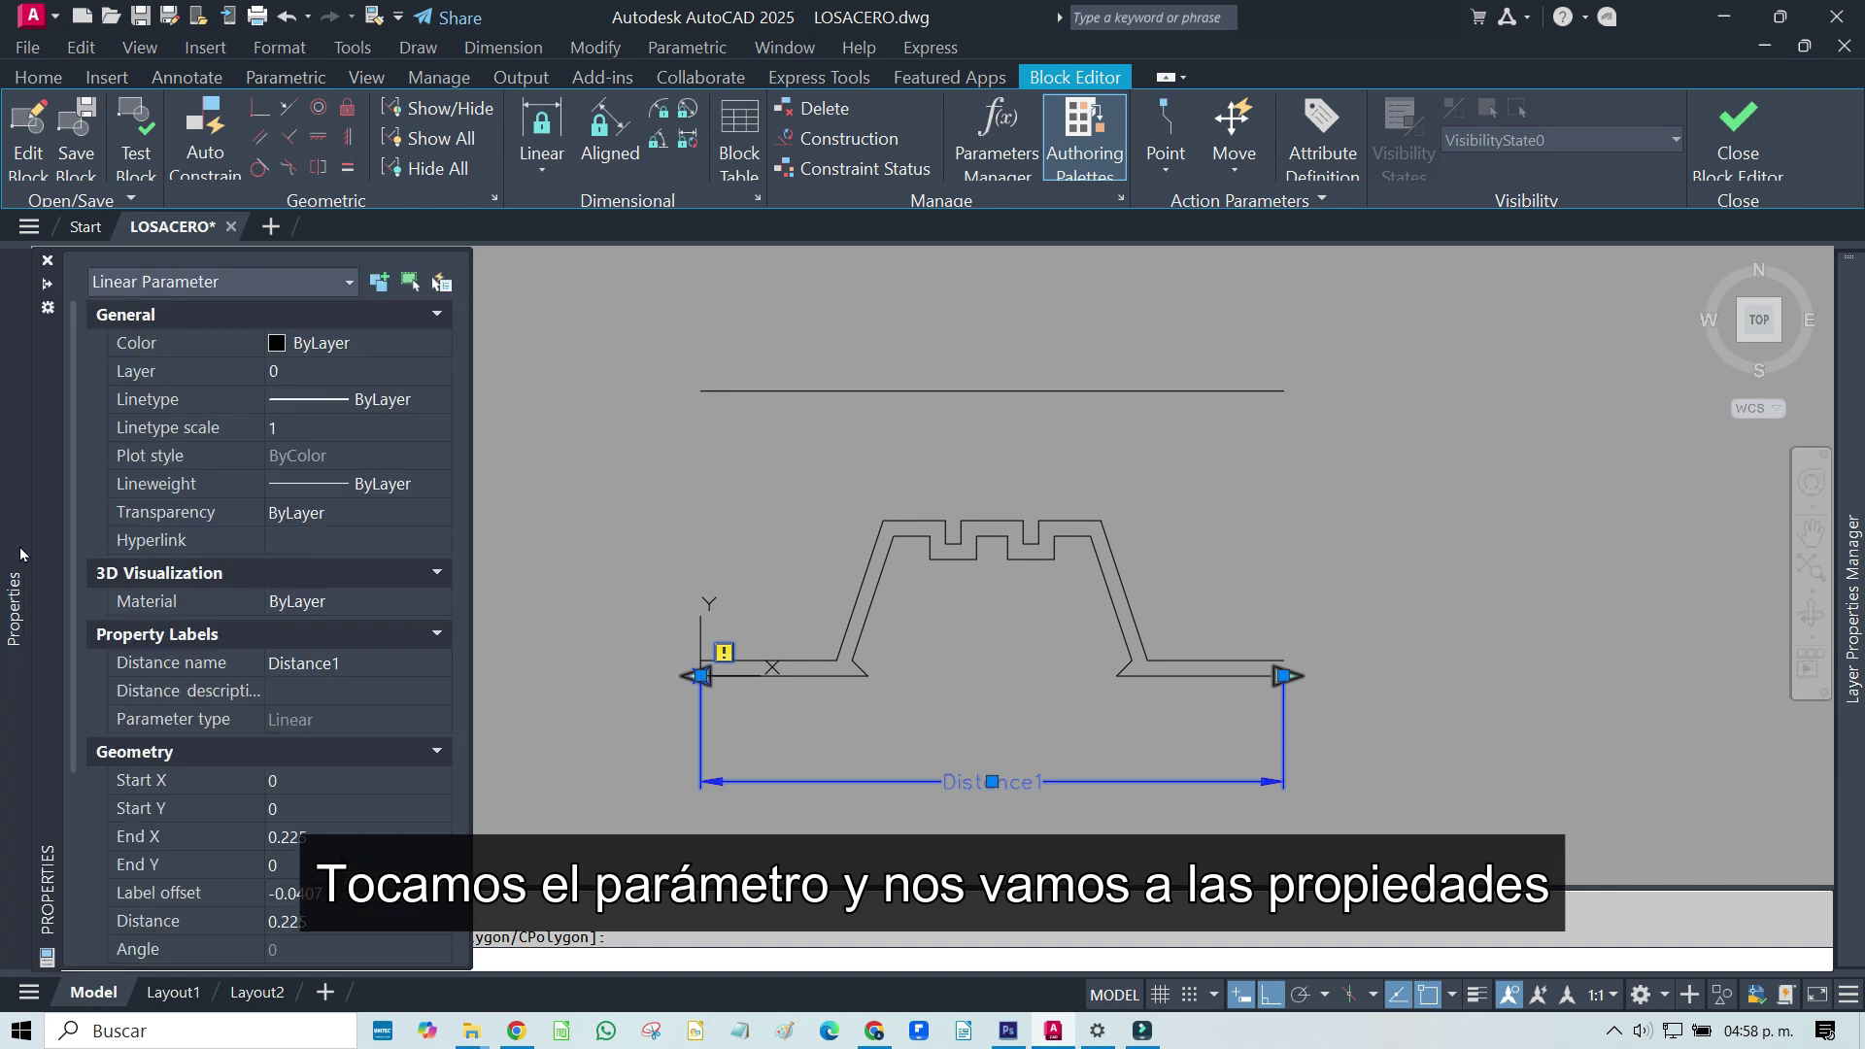
{"action": "scroll", "coordinate": [274, 699], "scroll_direction": "down", "scroll_amount": 1}
{"action": "scroll", "coordinate": [279, 701], "scroll_direction": "down", "scroll_amount": 2}
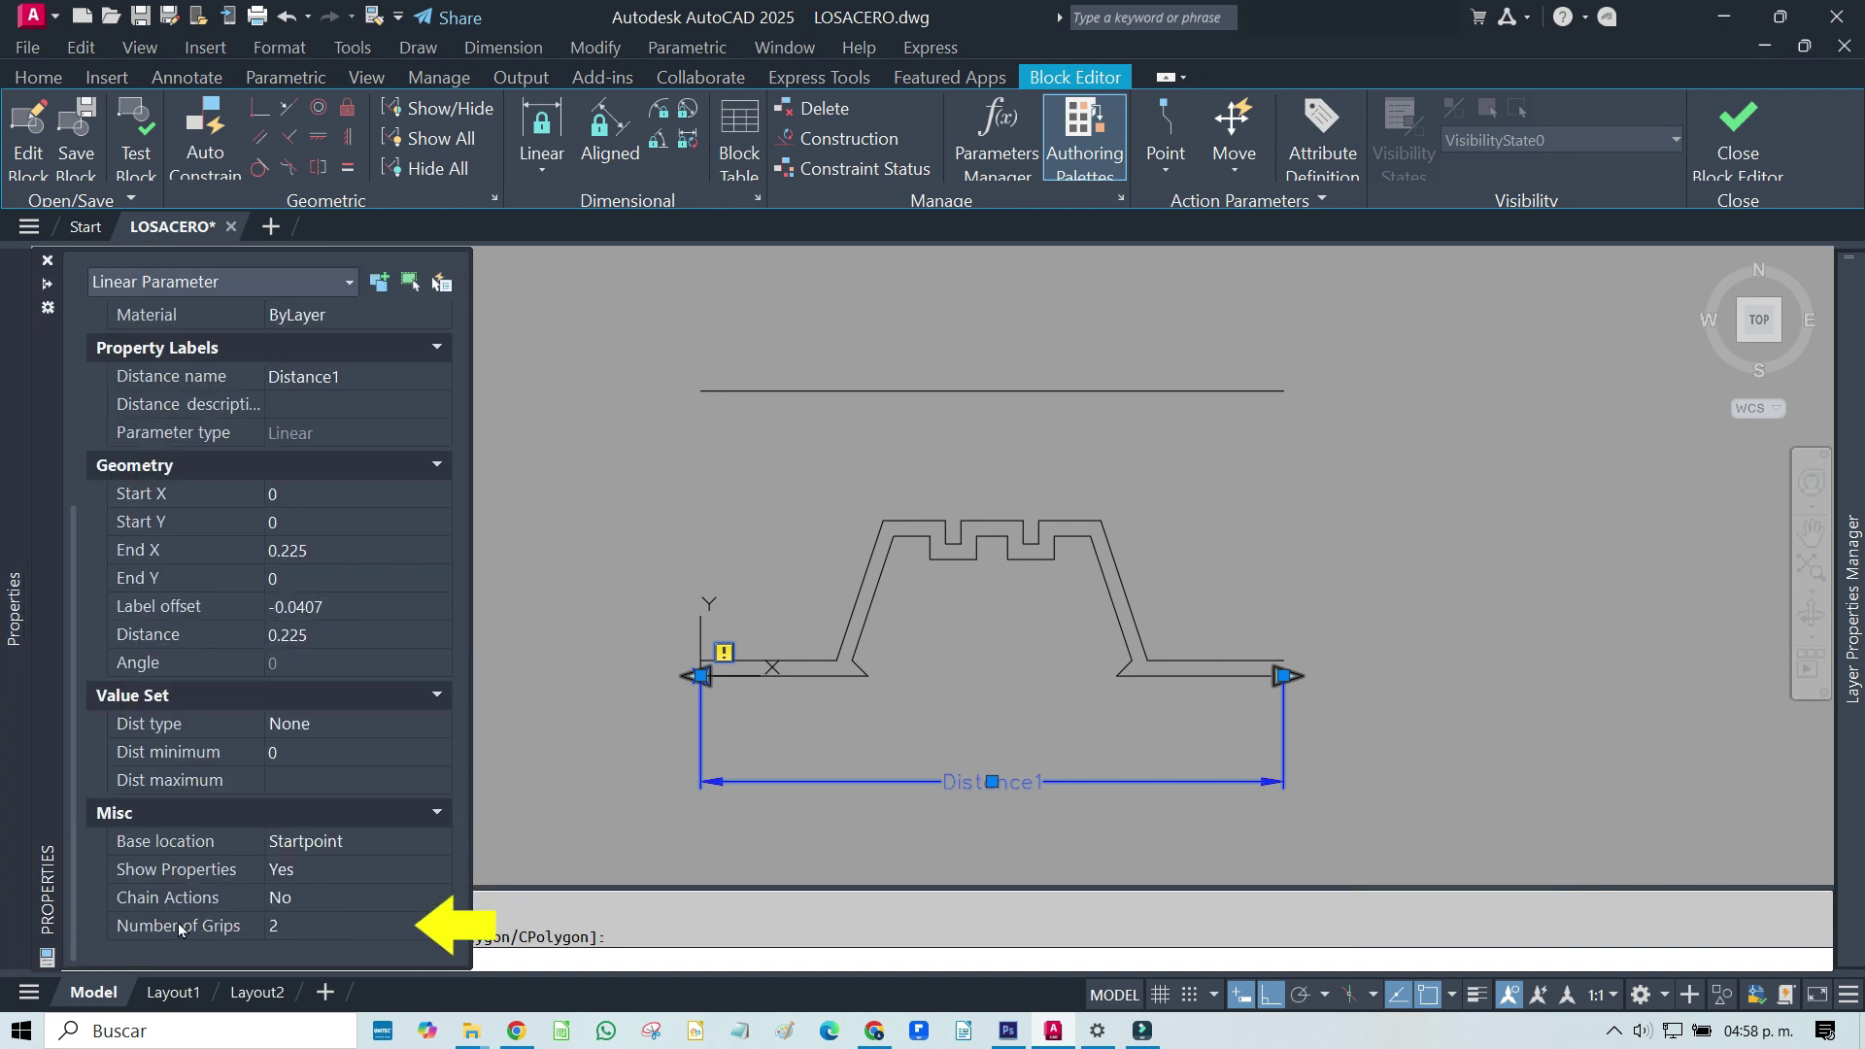
{"action": "left_click", "coordinate": [338, 925]}
{"action": "left_click", "coordinate": [307, 973]}
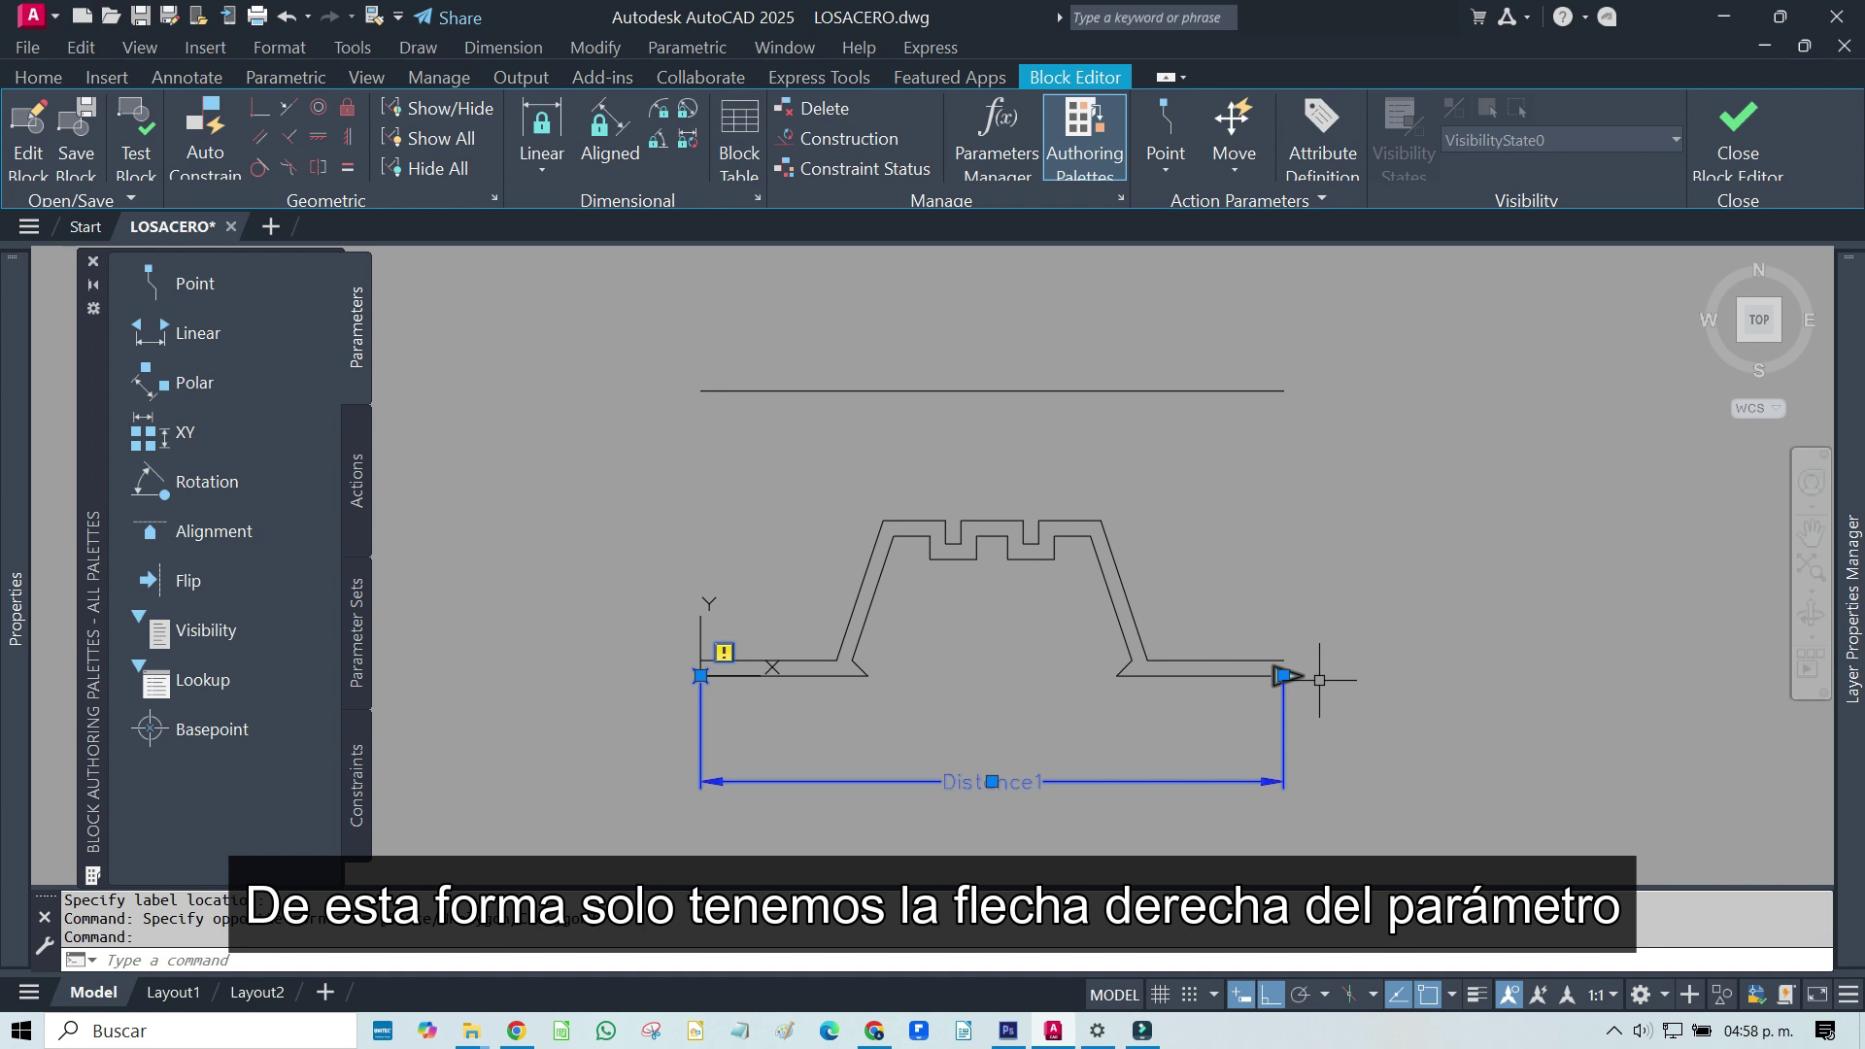
{"action": "key", "text": "Escape"}
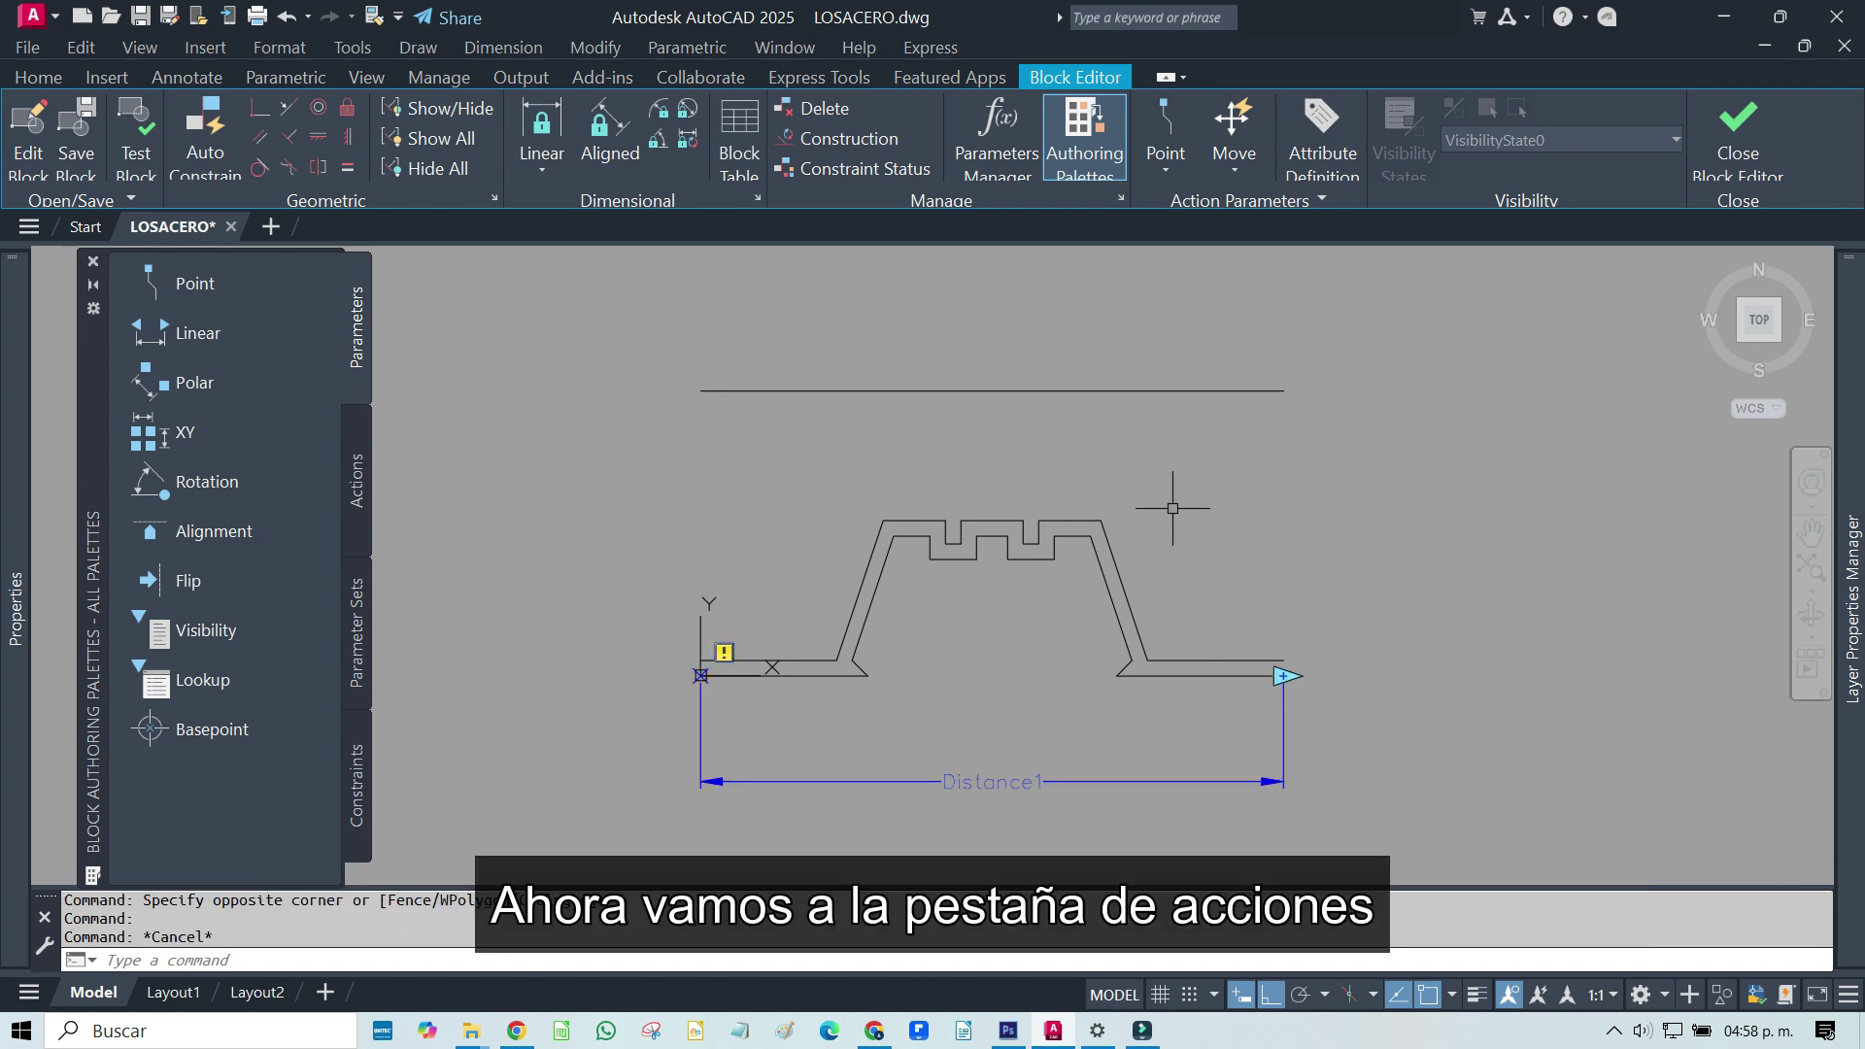
Add an Array action on Distance1 for all deck geometry, spaced by the top line's length
{"action": "left_click", "coordinate": [355, 493]}
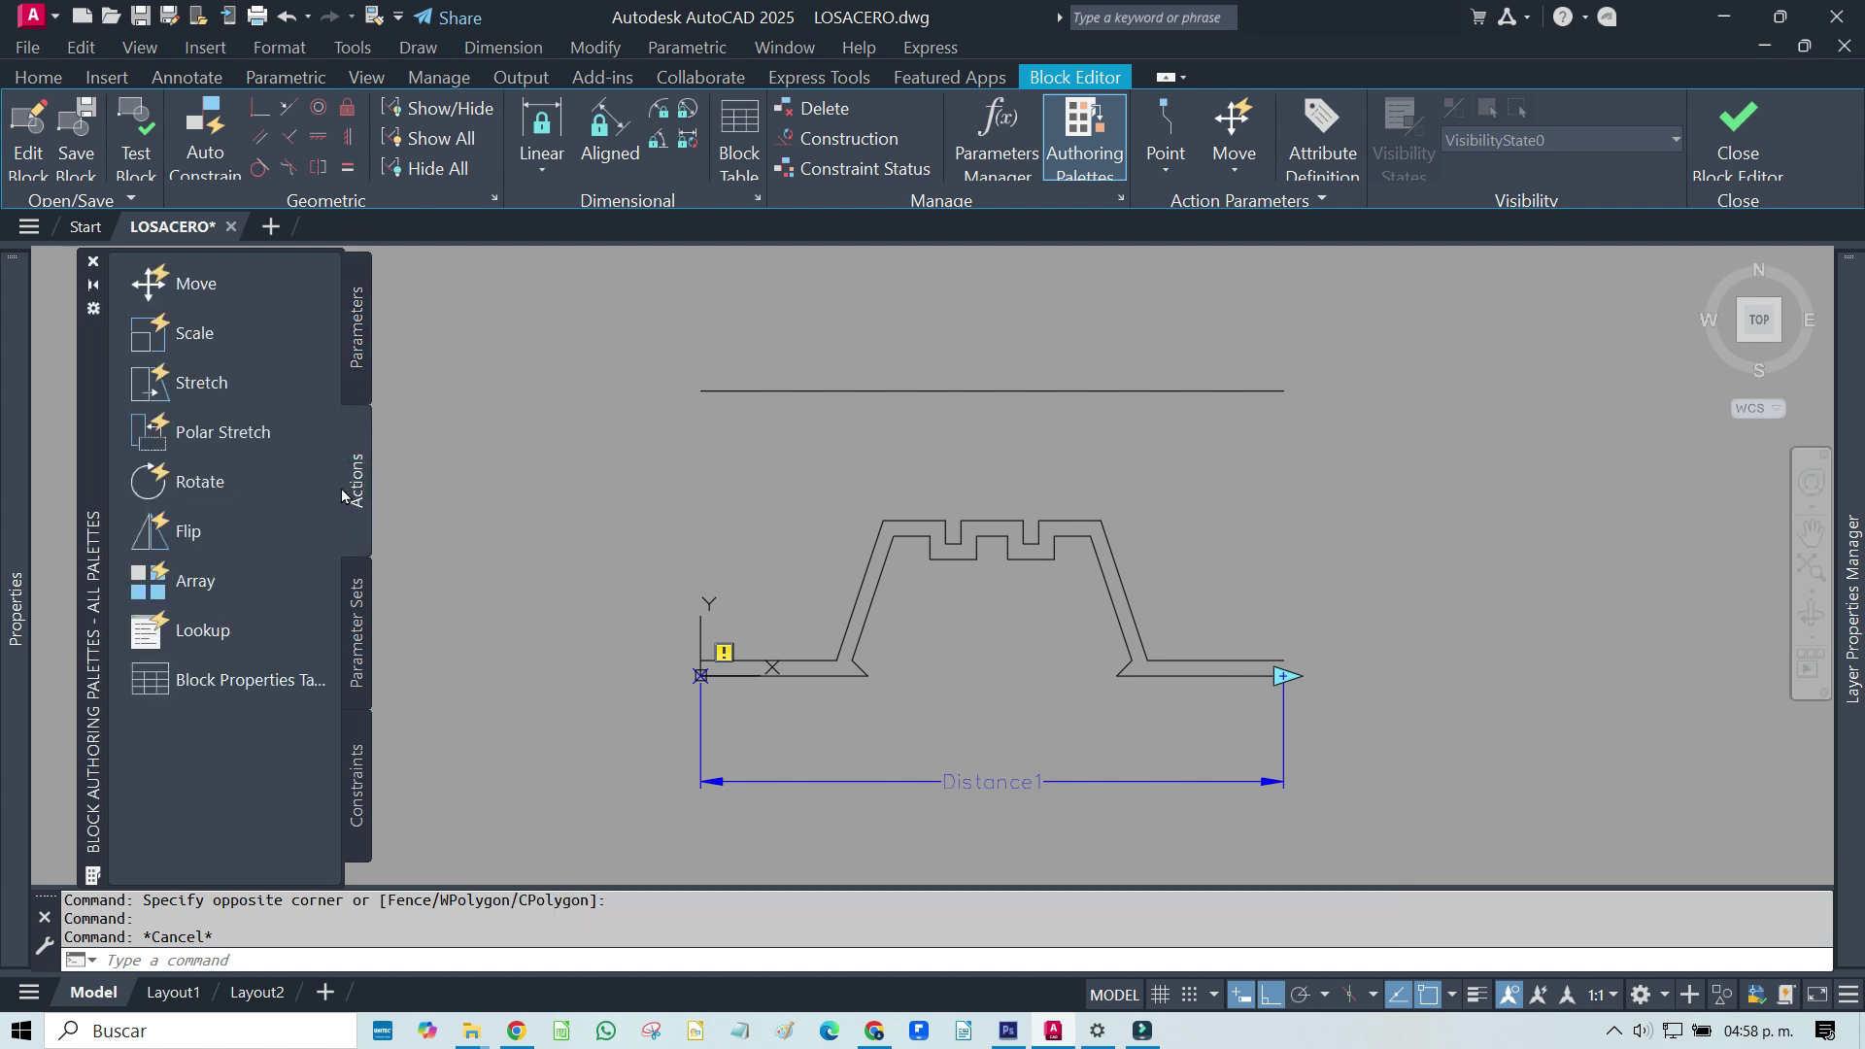
{"action": "left_click", "coordinate": [218, 588]}
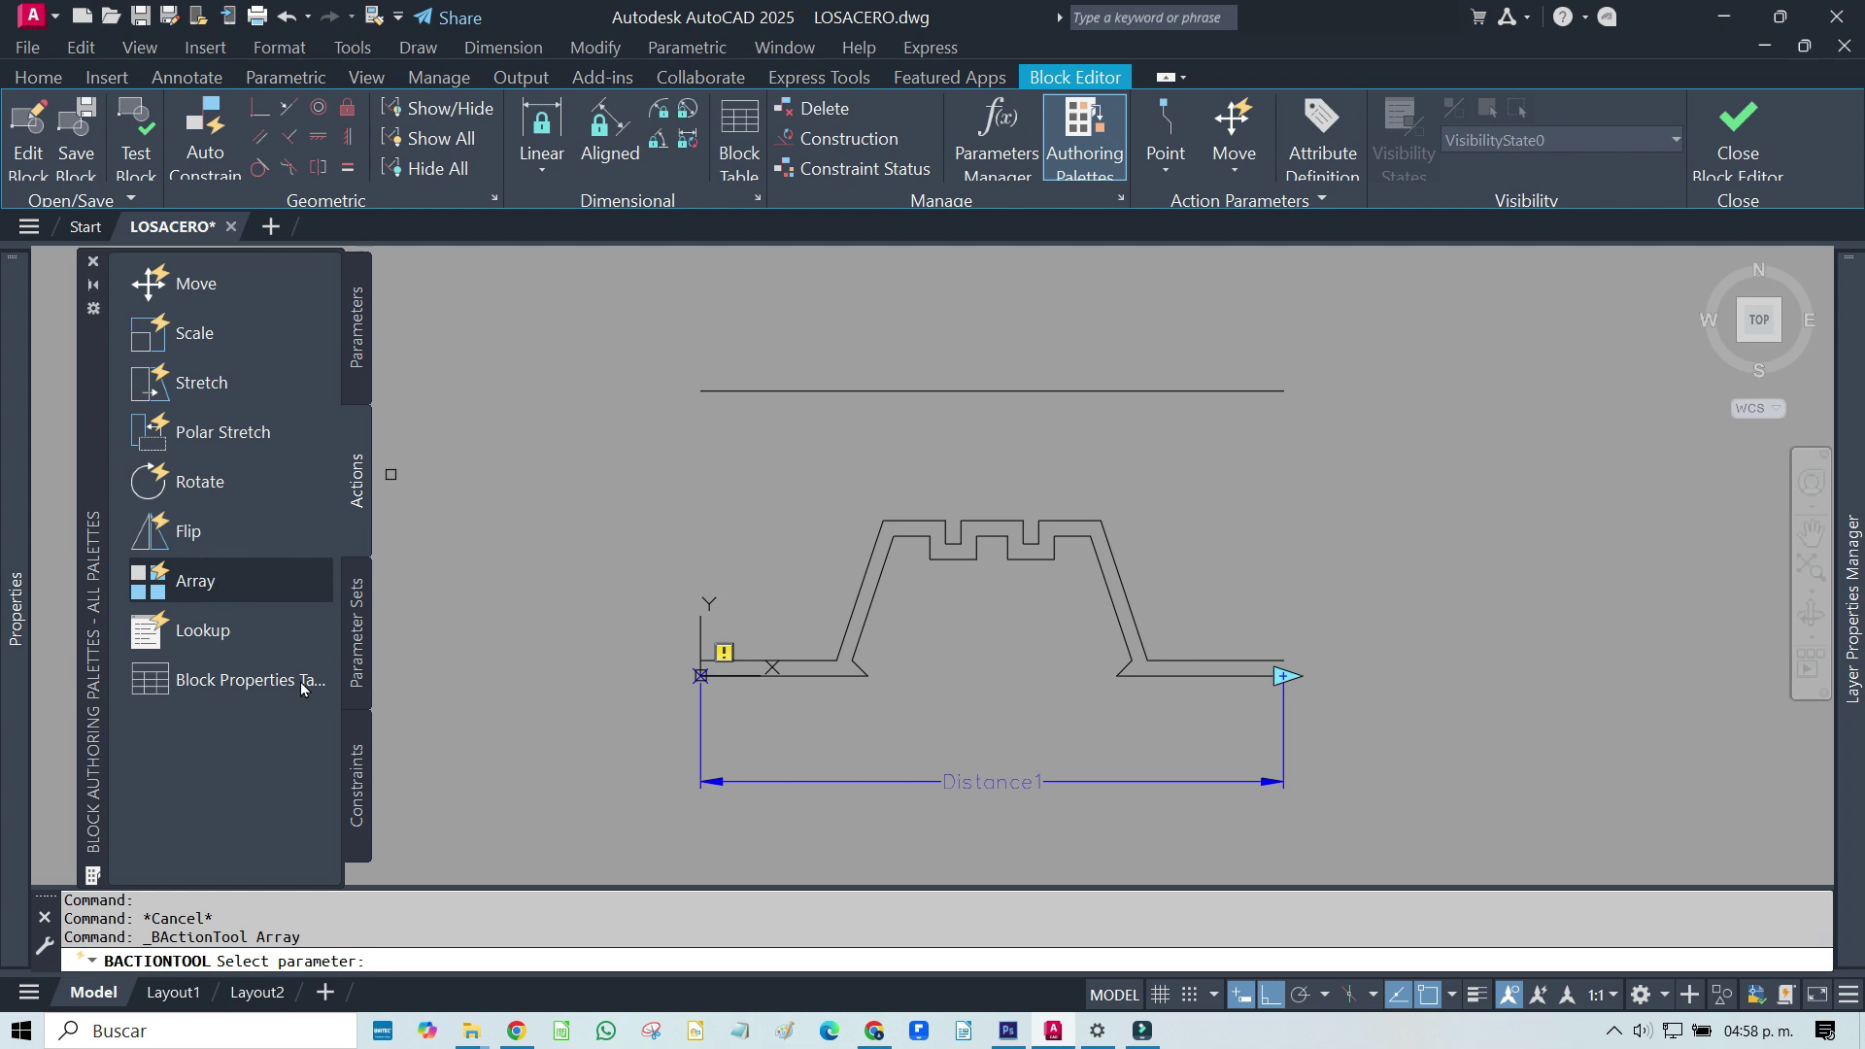
{"action": "left_click", "coordinate": [1284, 725]}
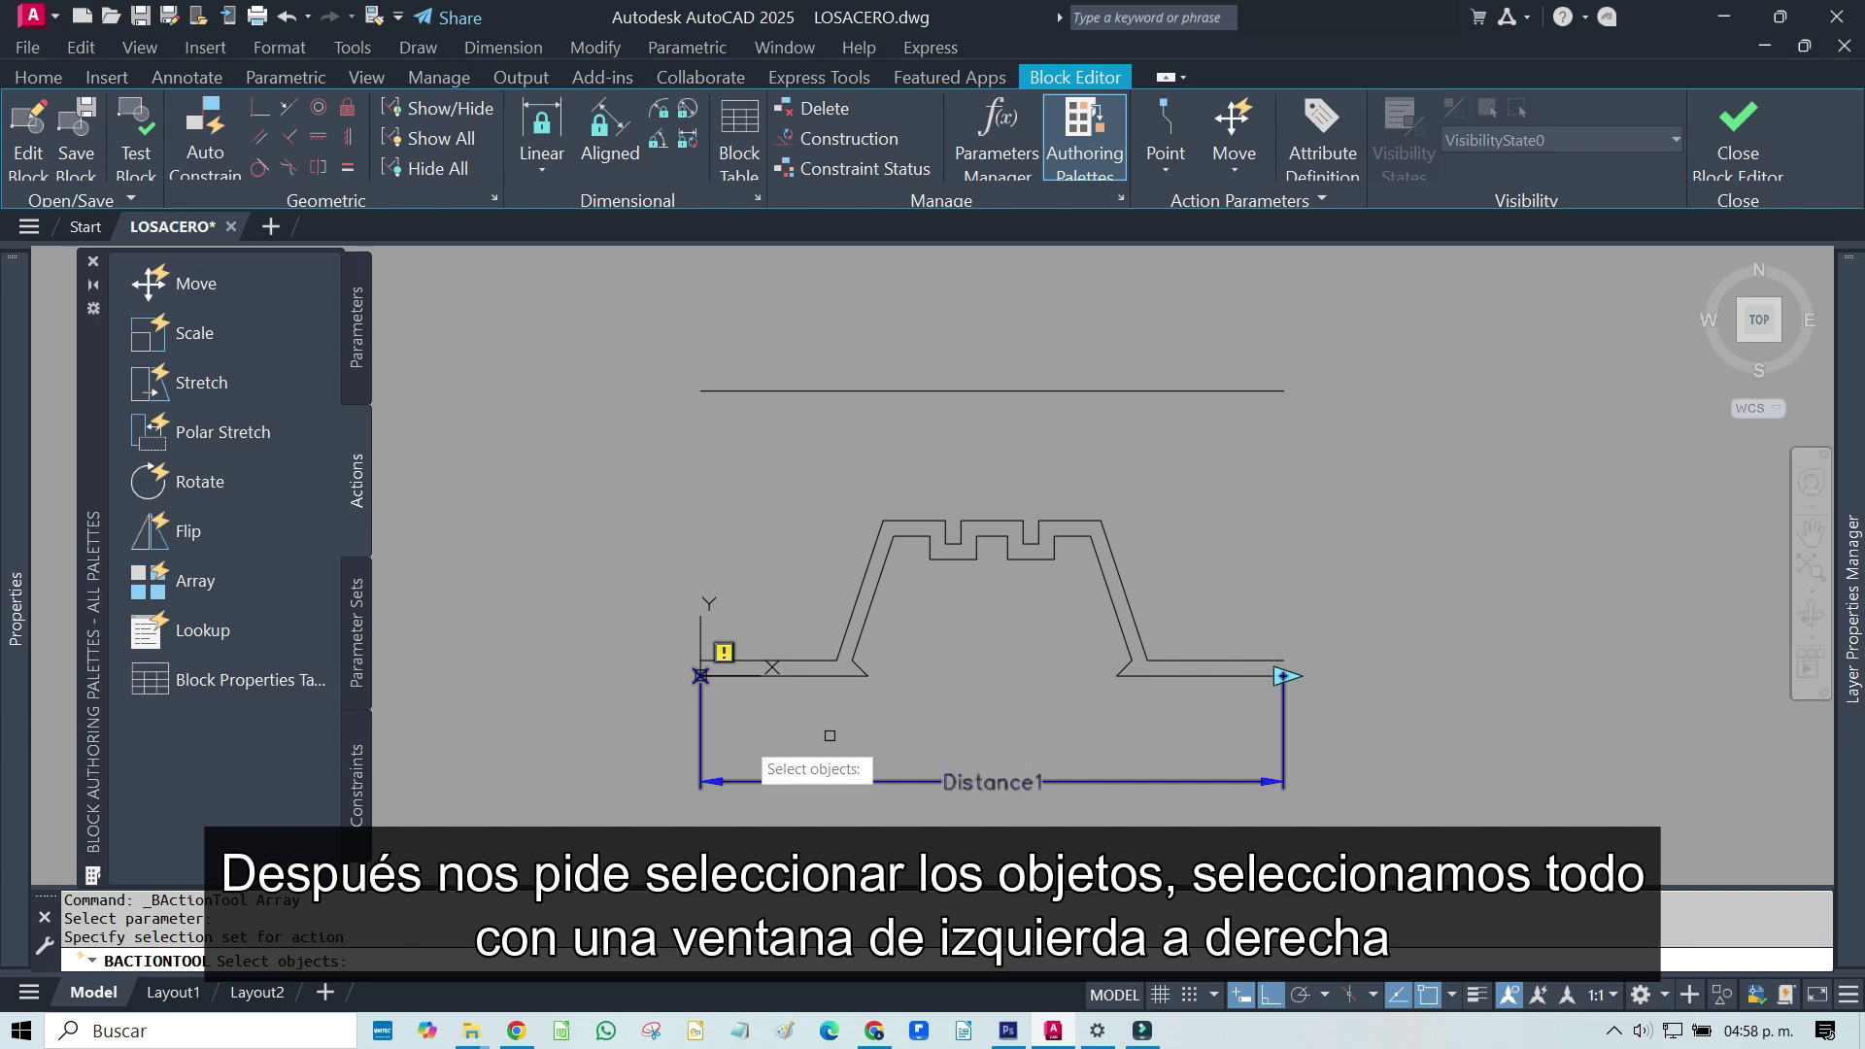
{"action": "left_click", "coordinate": [589, 730]}
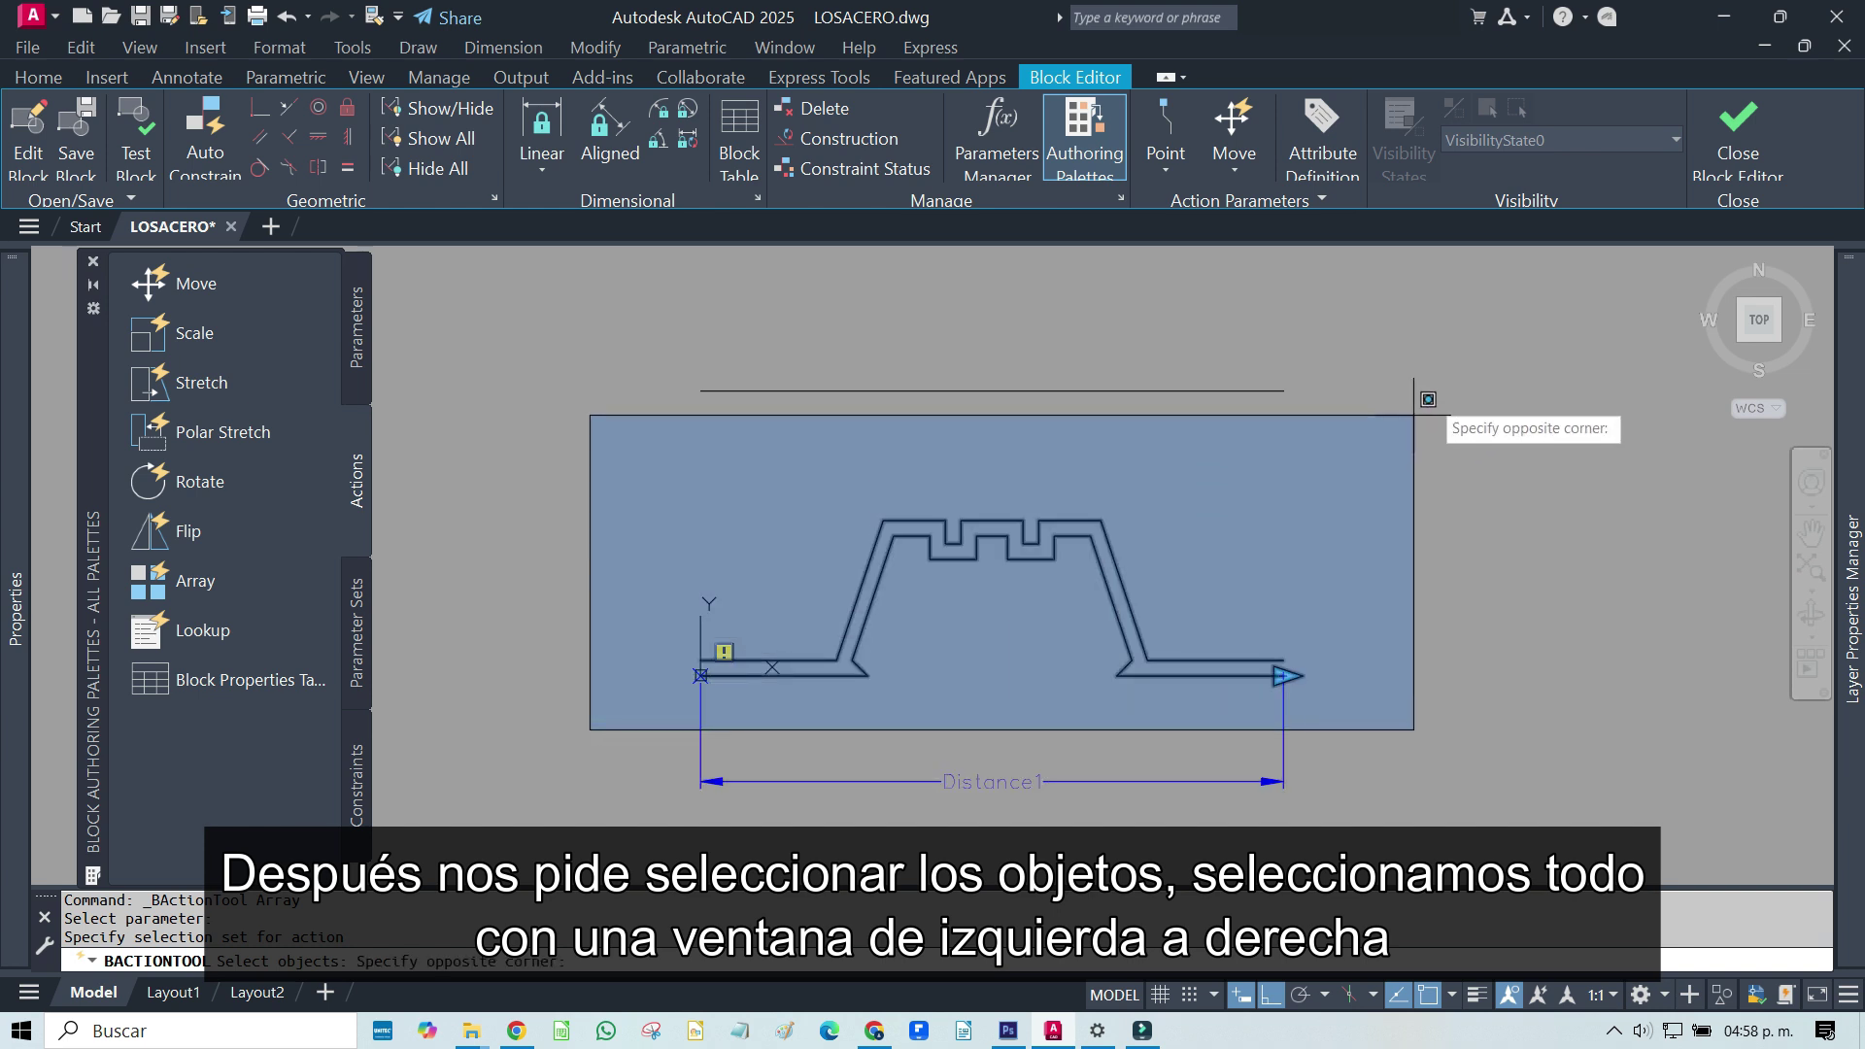
{"action": "left_click", "coordinate": [1438, 311]}
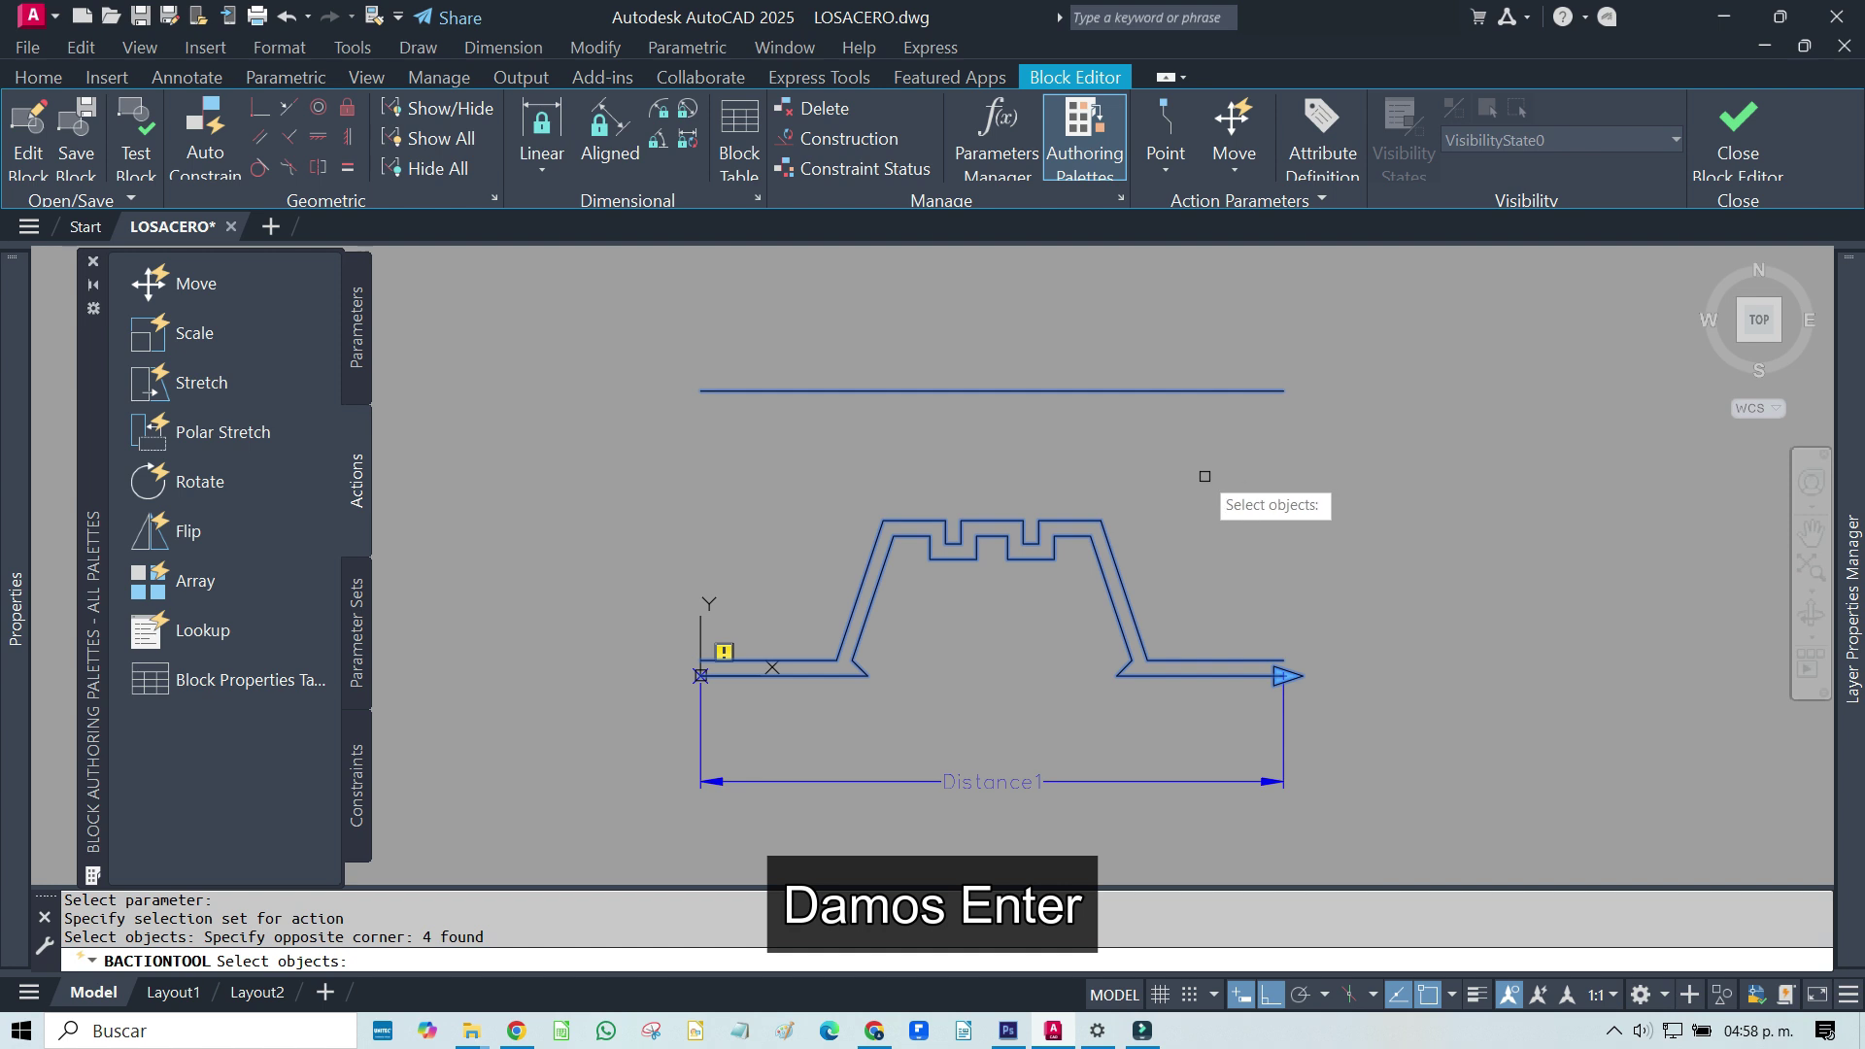
{"action": "key", "text": "Return"}
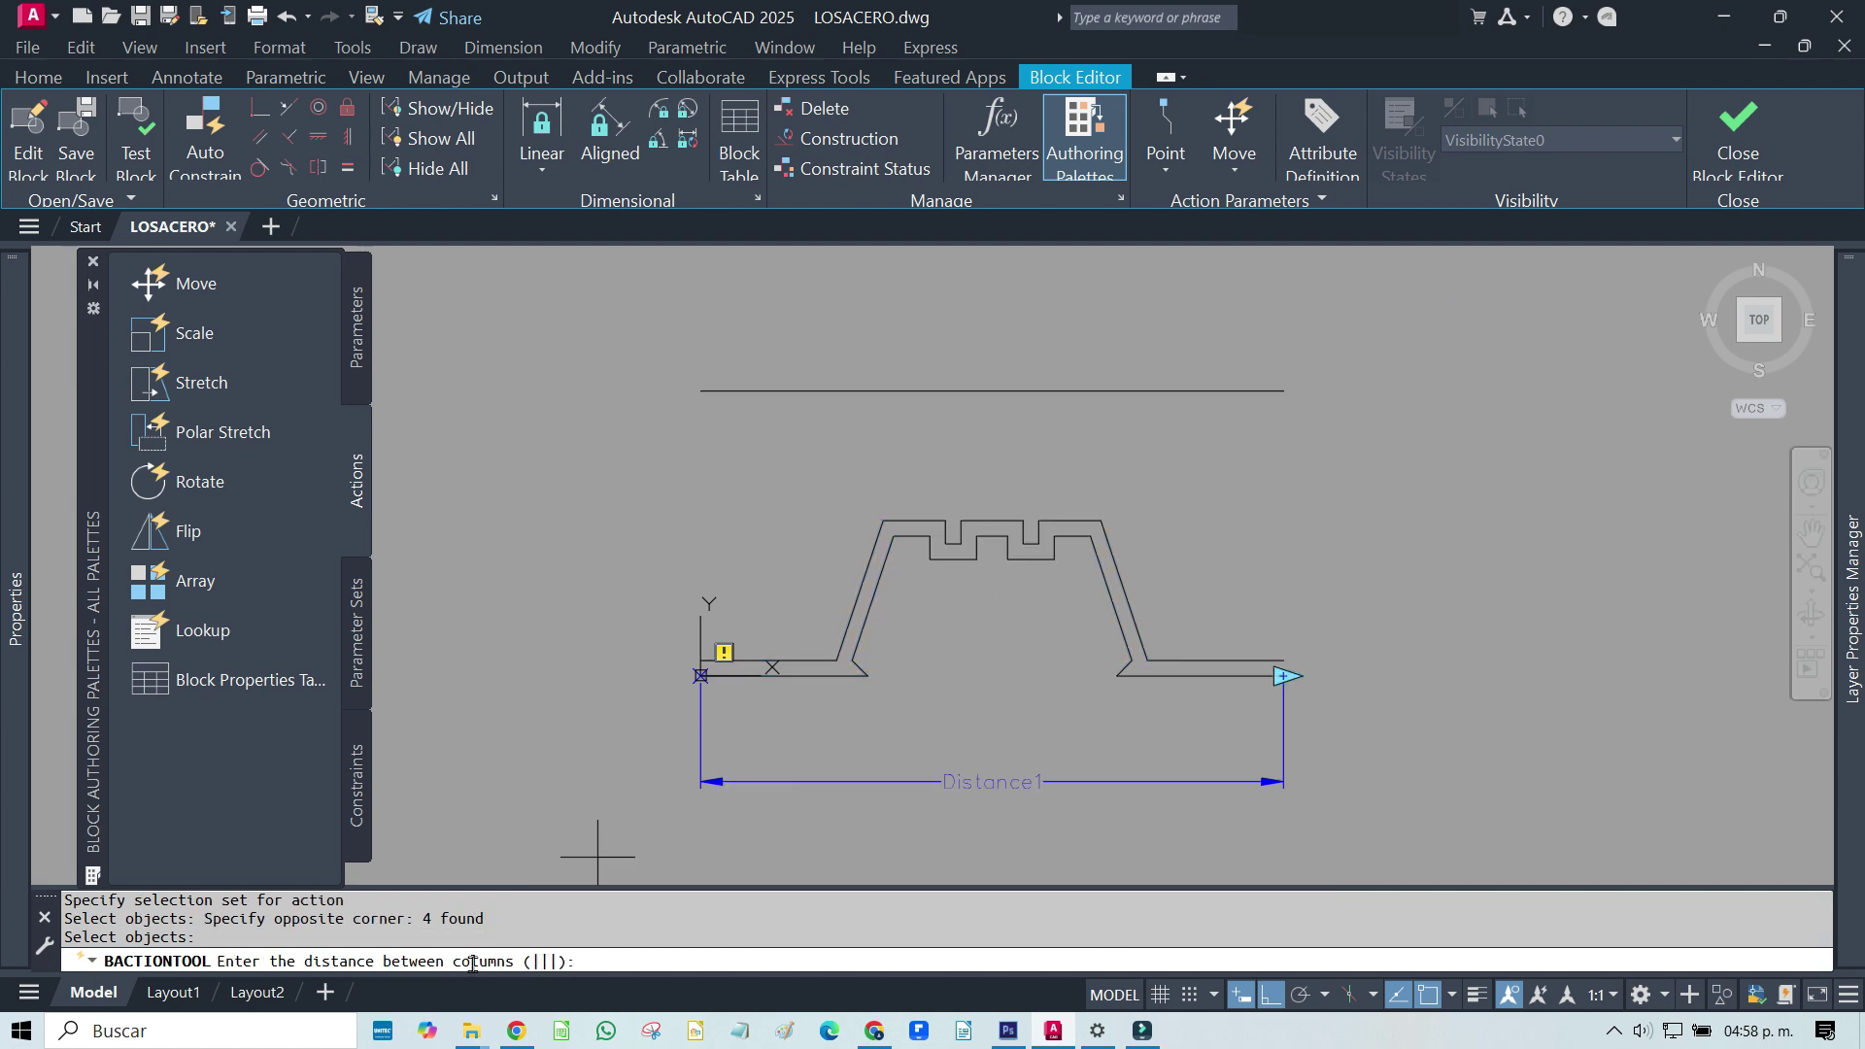
{"action": "left_click", "coordinate": [700, 391]}
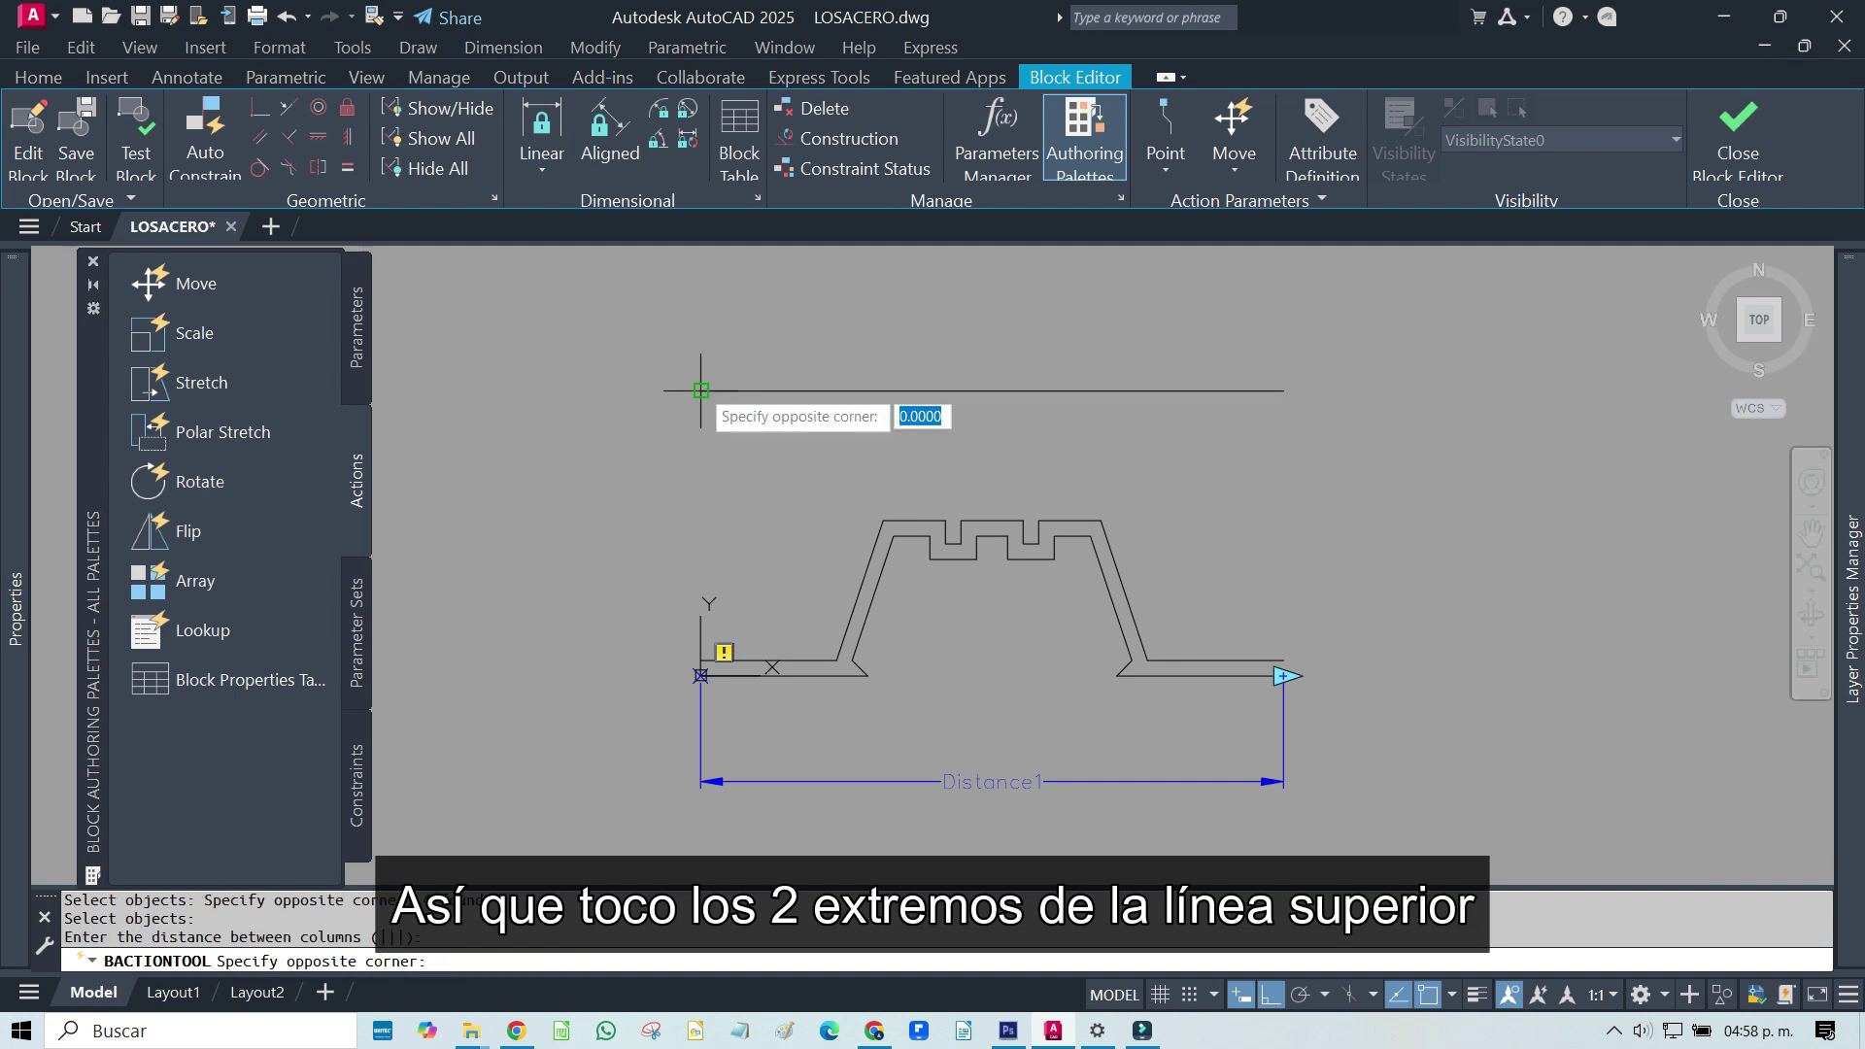
{"action": "left_click", "coordinate": [1265, 384]}
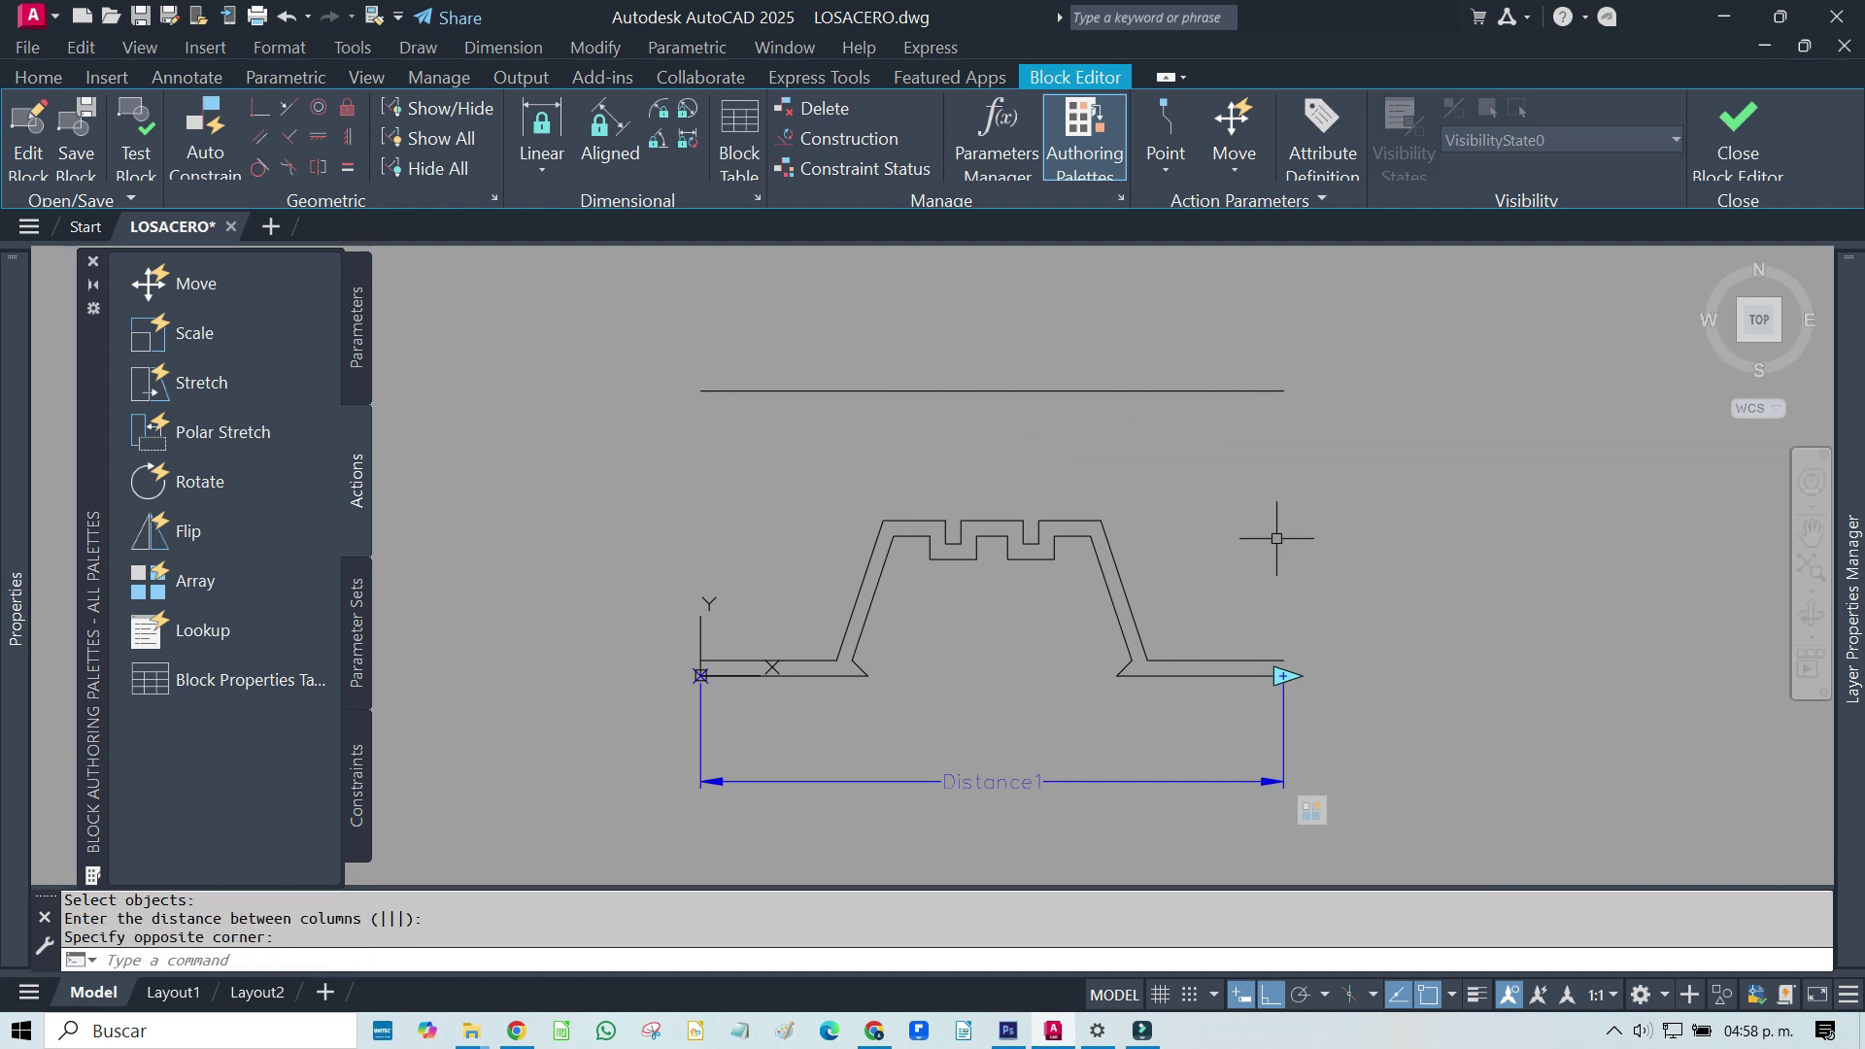
Close the Block Editor, saving the changes to Losa metálica
{"action": "left_click", "coordinate": [1726, 144]}
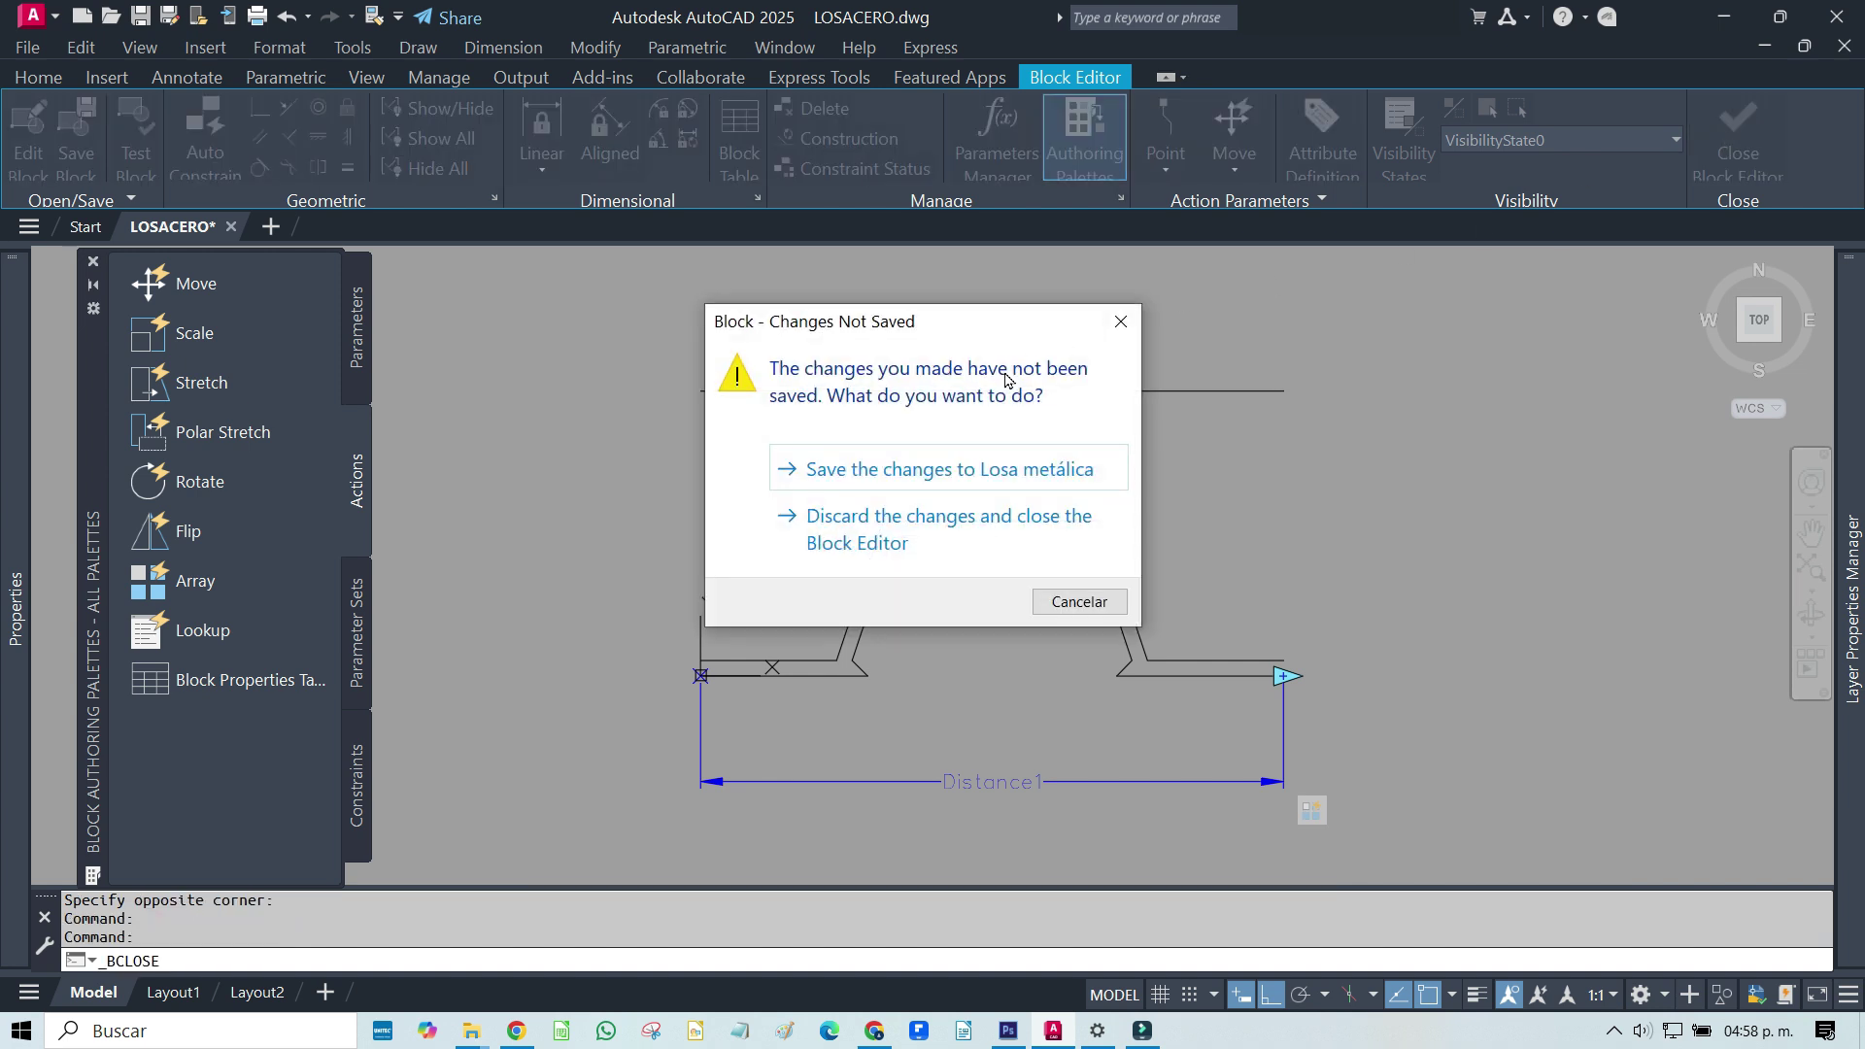
{"action": "left_click", "coordinate": [898, 471]}
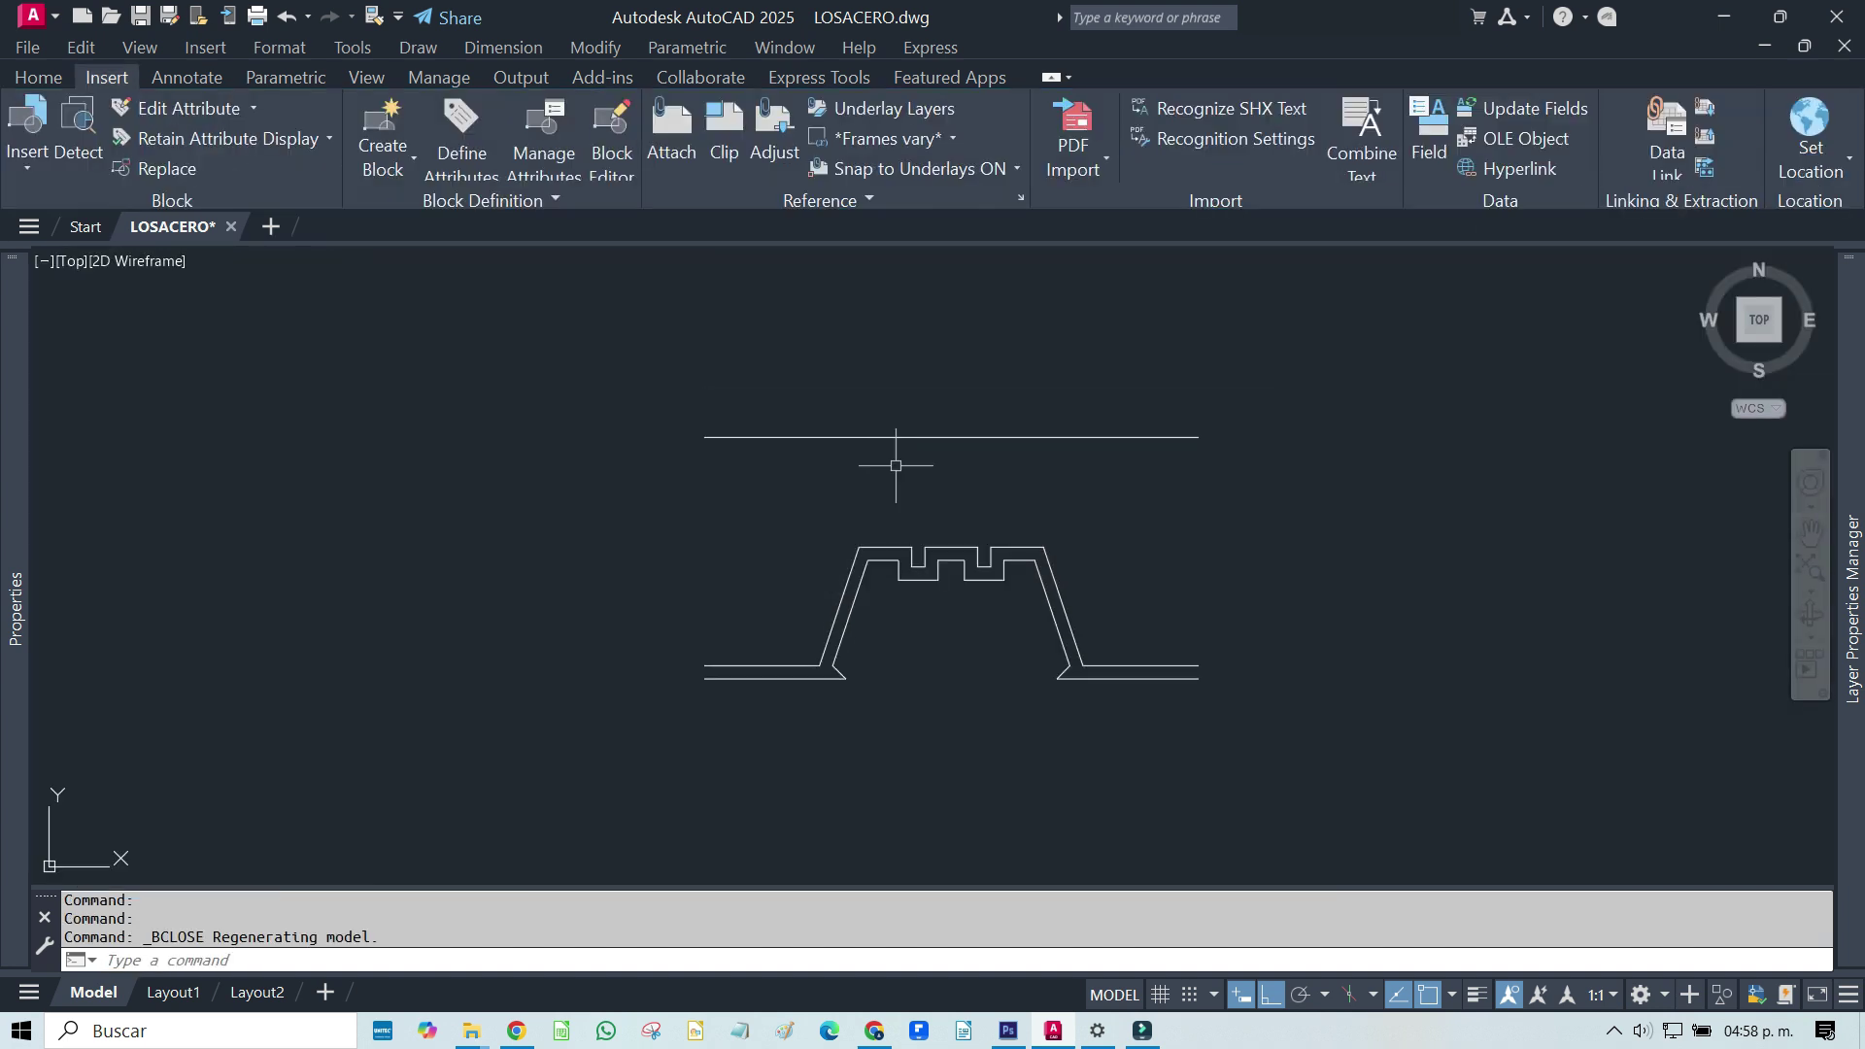
{"action": "middle_click_drag", "start_coordinate": [1308, 571], "coordinate": [966, 558]}
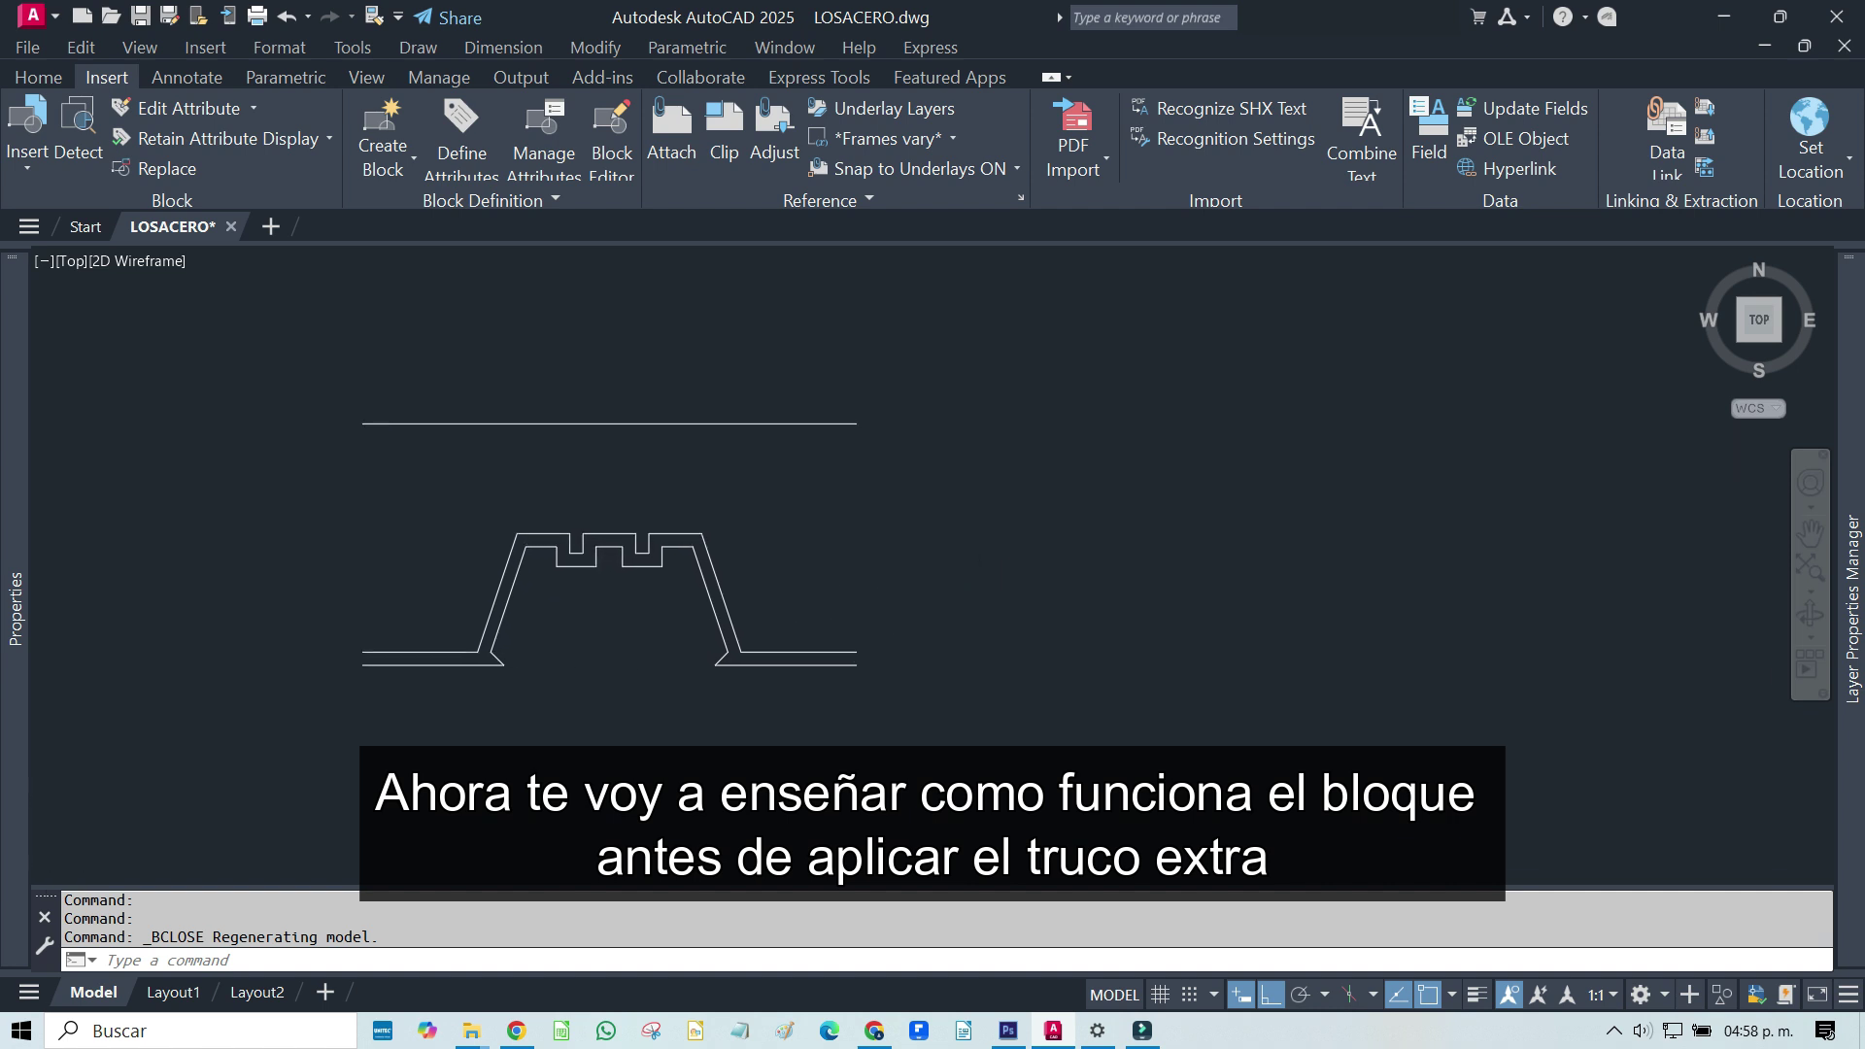
Drag the block's array arrow right so the deck profile repeats three times, then reselect it
{"action": "left_click", "coordinate": [923, 366]}
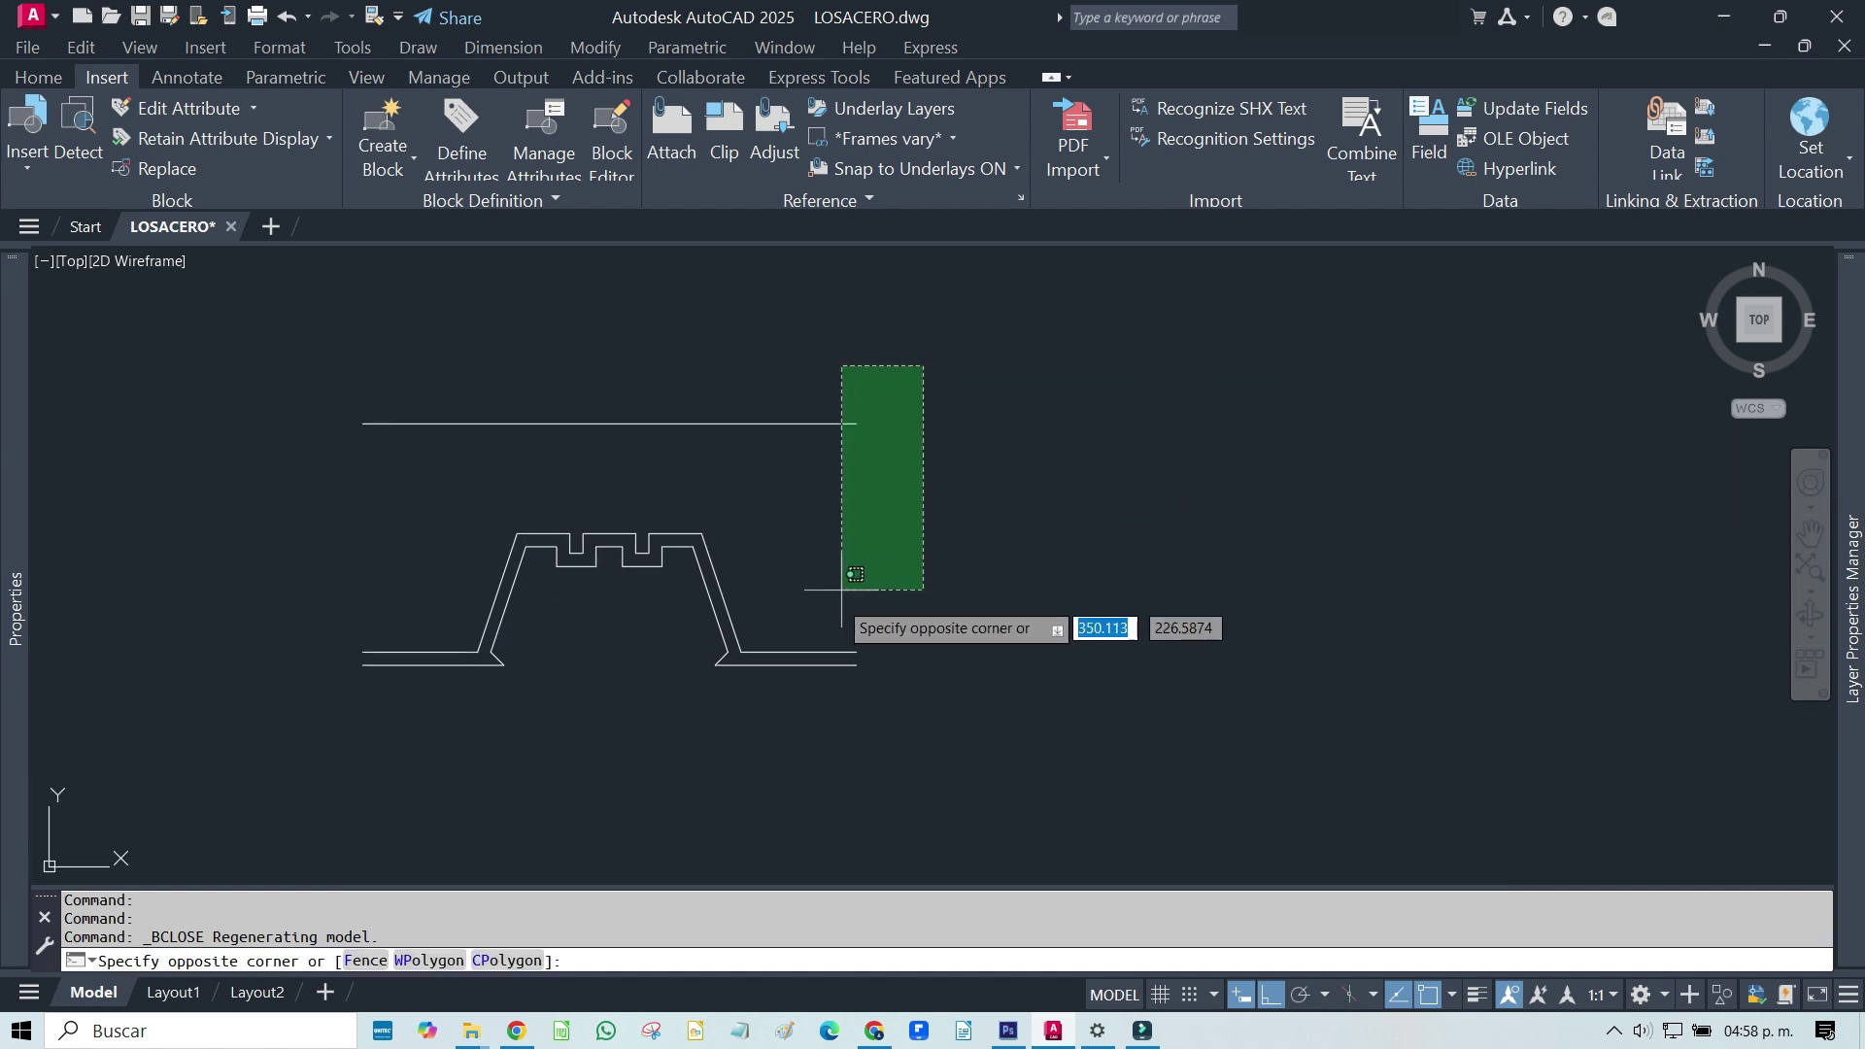
{"action": "left_click", "coordinate": [819, 726]}
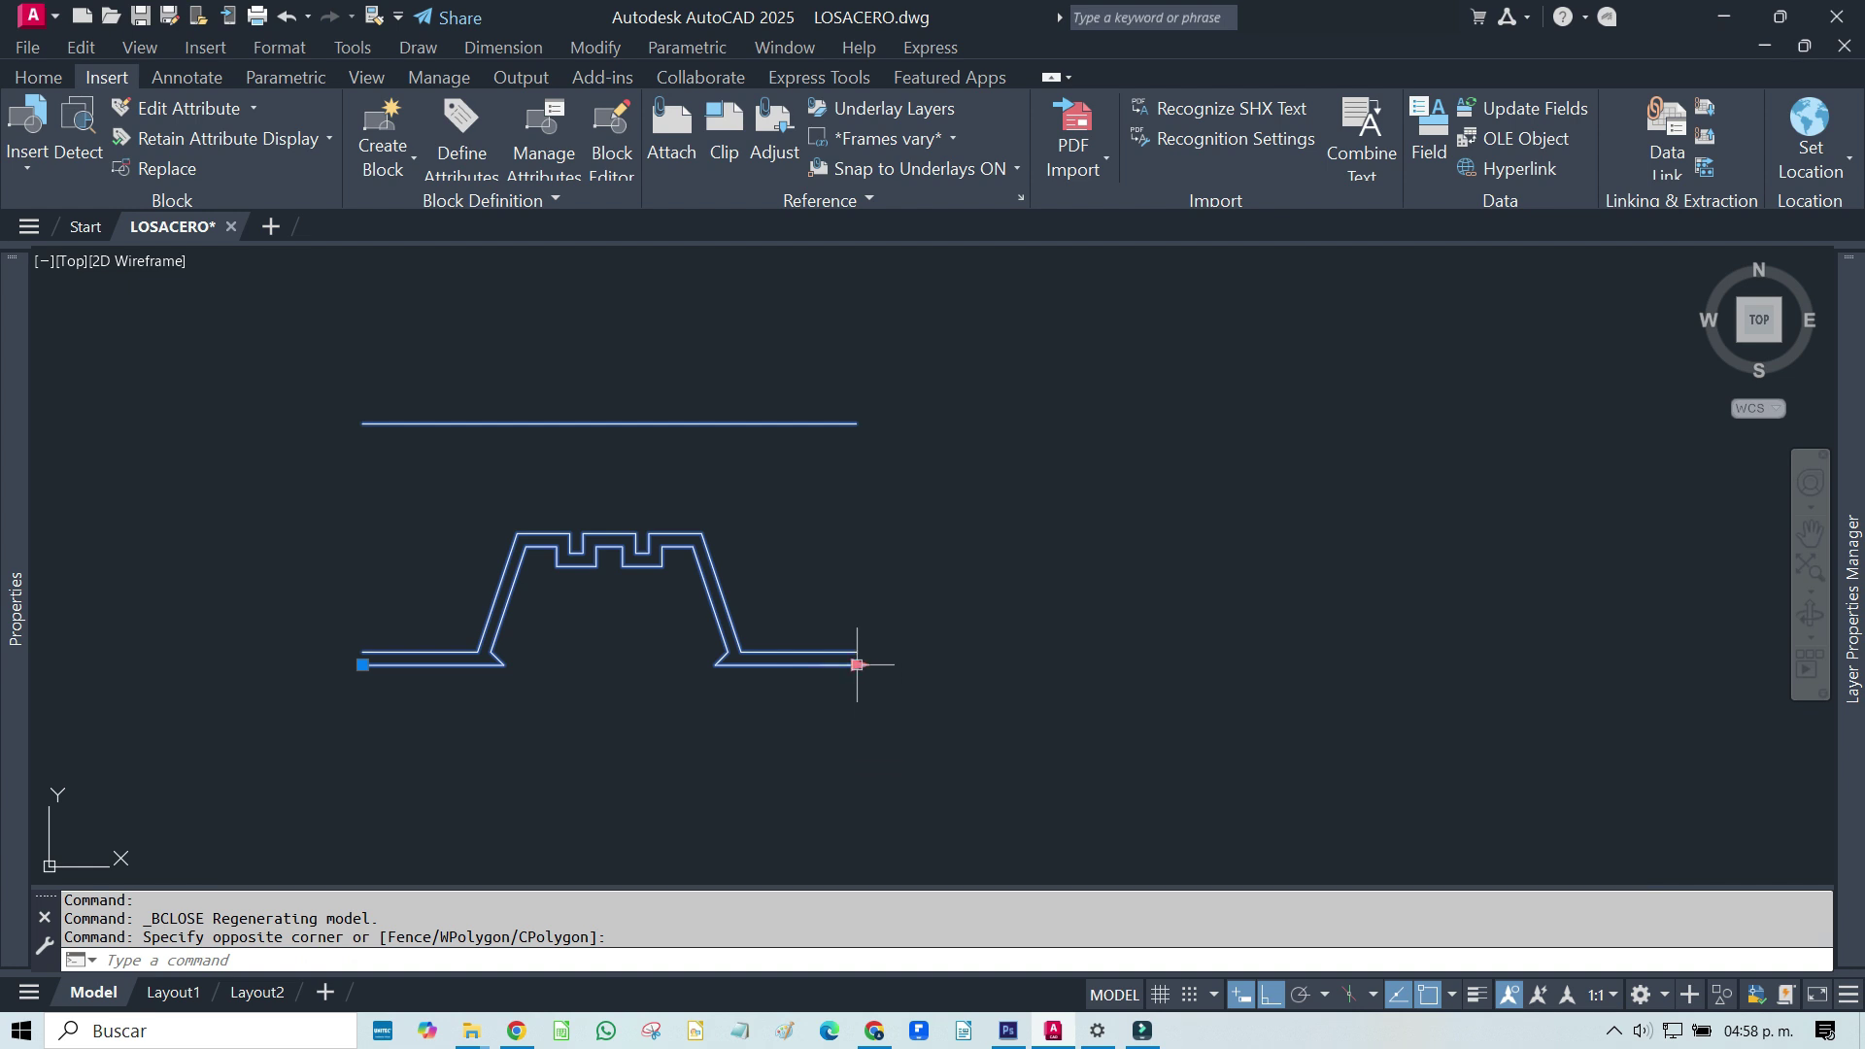
{"action": "left_click", "coordinate": [857, 664]}
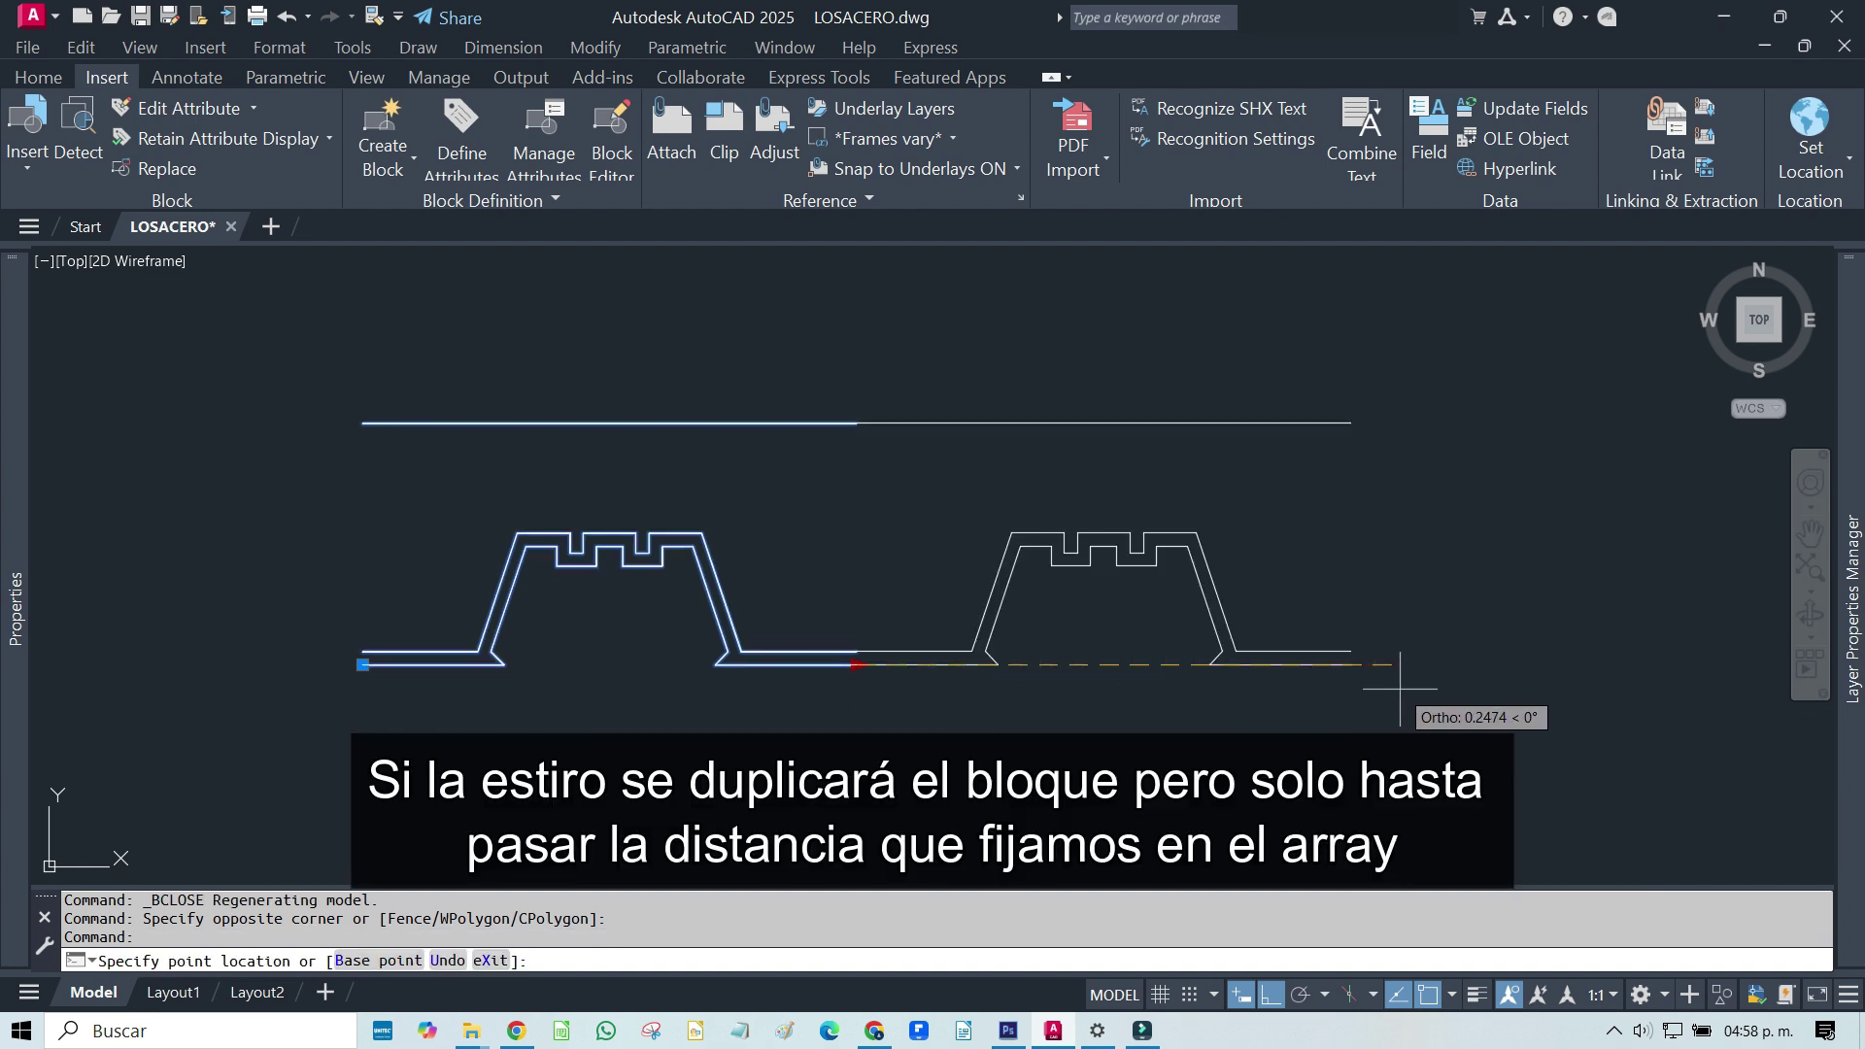
{"action": "scroll", "coordinate": [1028, 654], "scroll_direction": "down", "scroll_amount": 2}
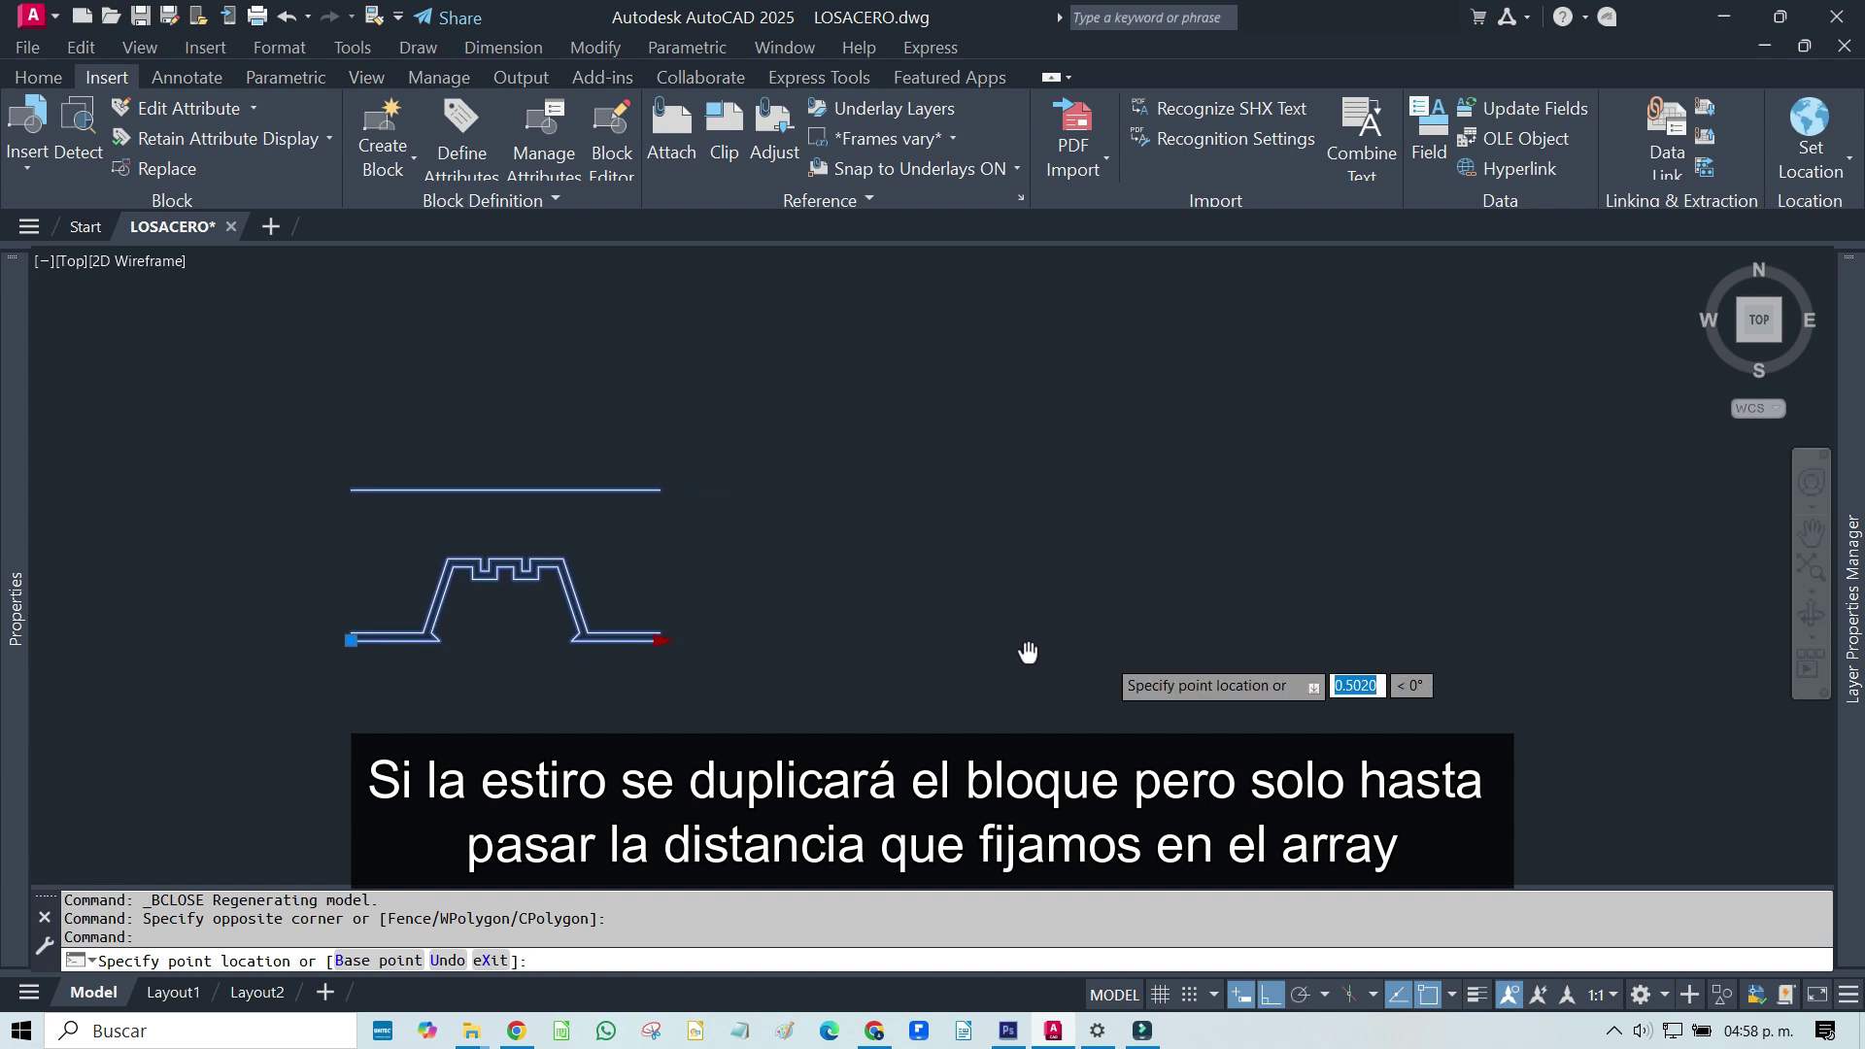
{"action": "left_click", "coordinate": [1426, 678]}
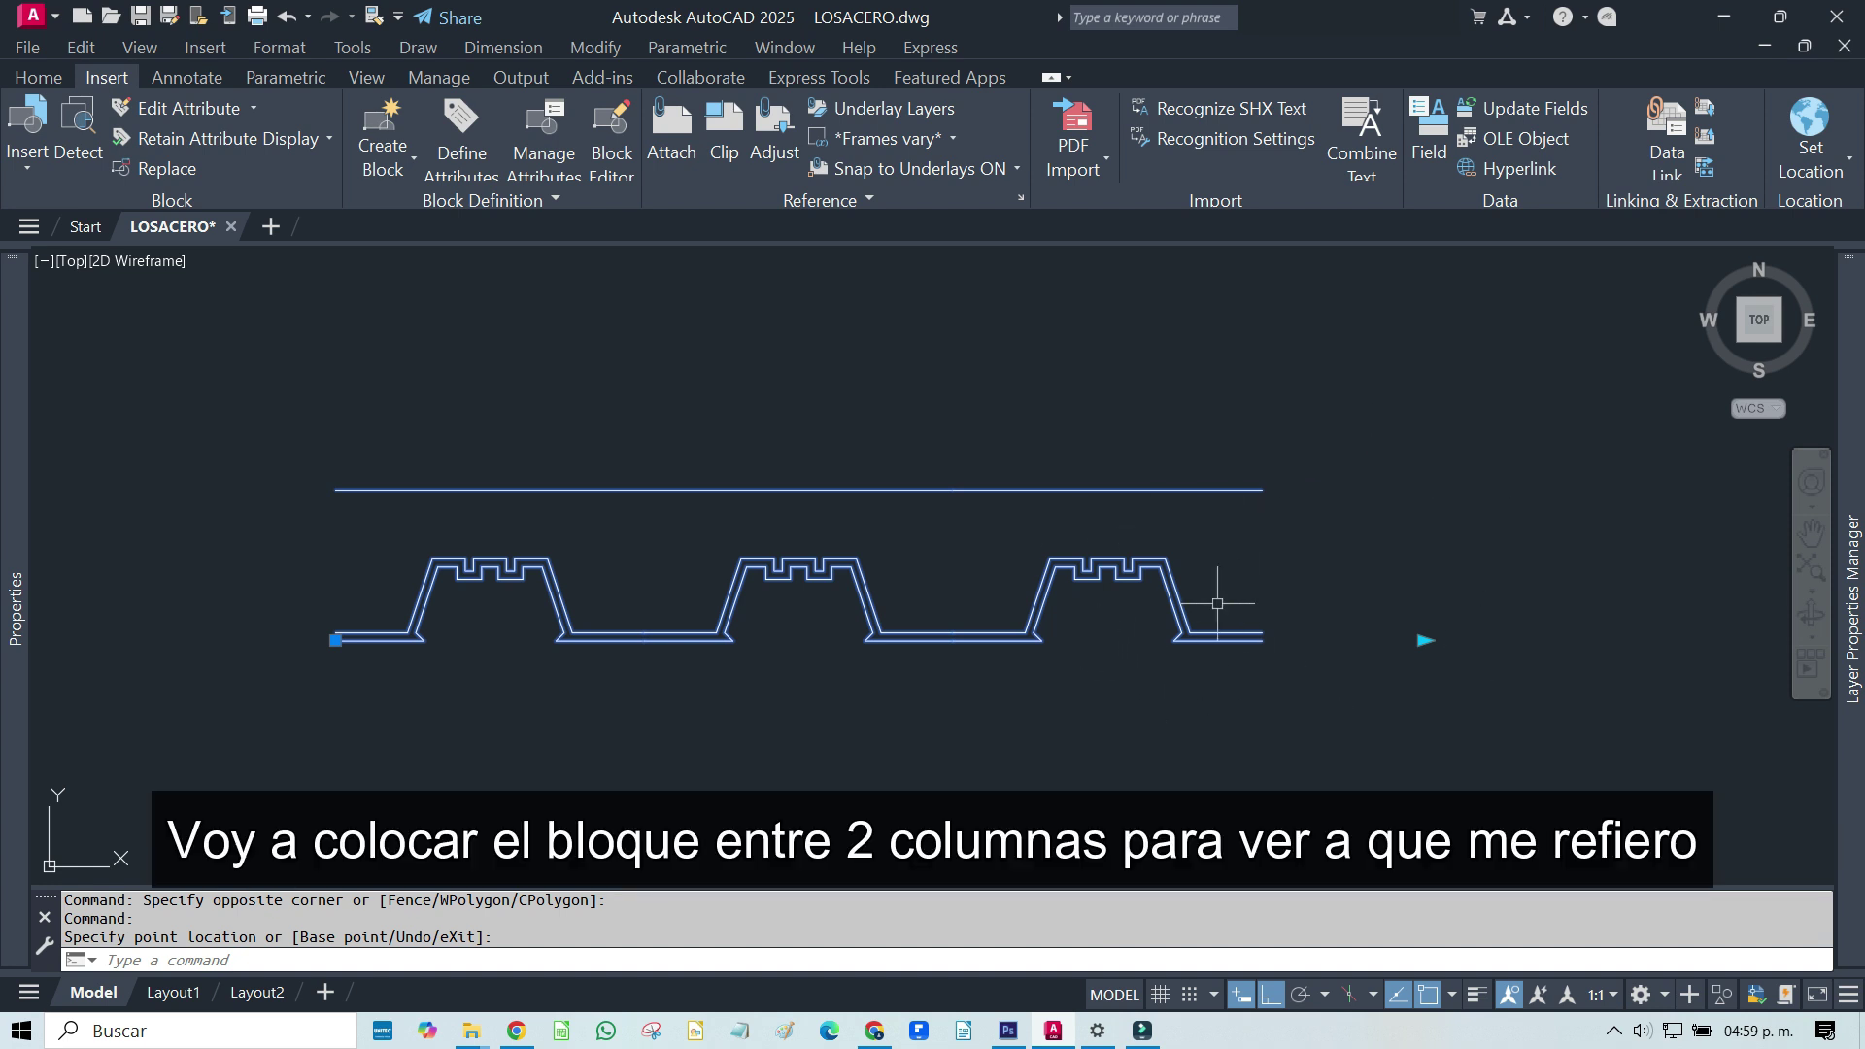
{"action": "key", "text": "Escape"}
{"action": "middle_click_drag", "start_coordinate": [948, 601], "coordinate": [1097, 609]}
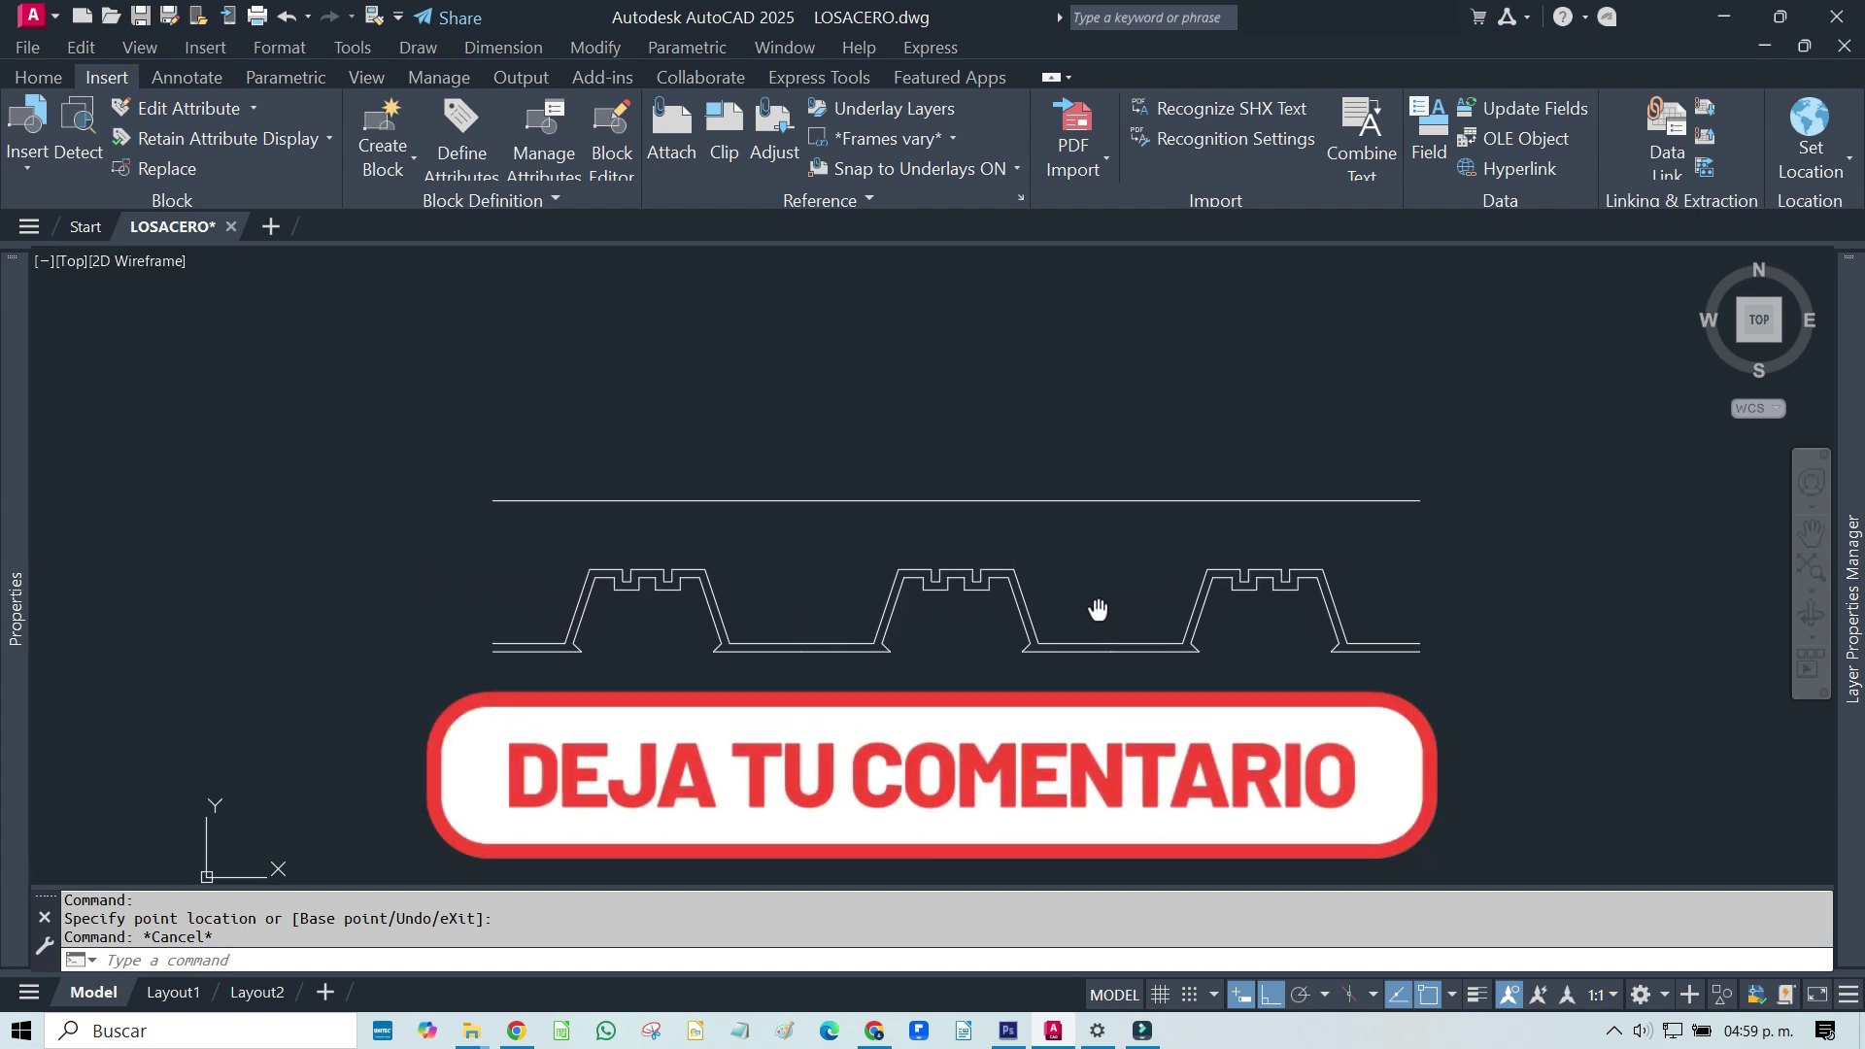
{"action": "left_click", "coordinate": [1034, 565]}
{"action": "left_click", "coordinate": [956, 623]}
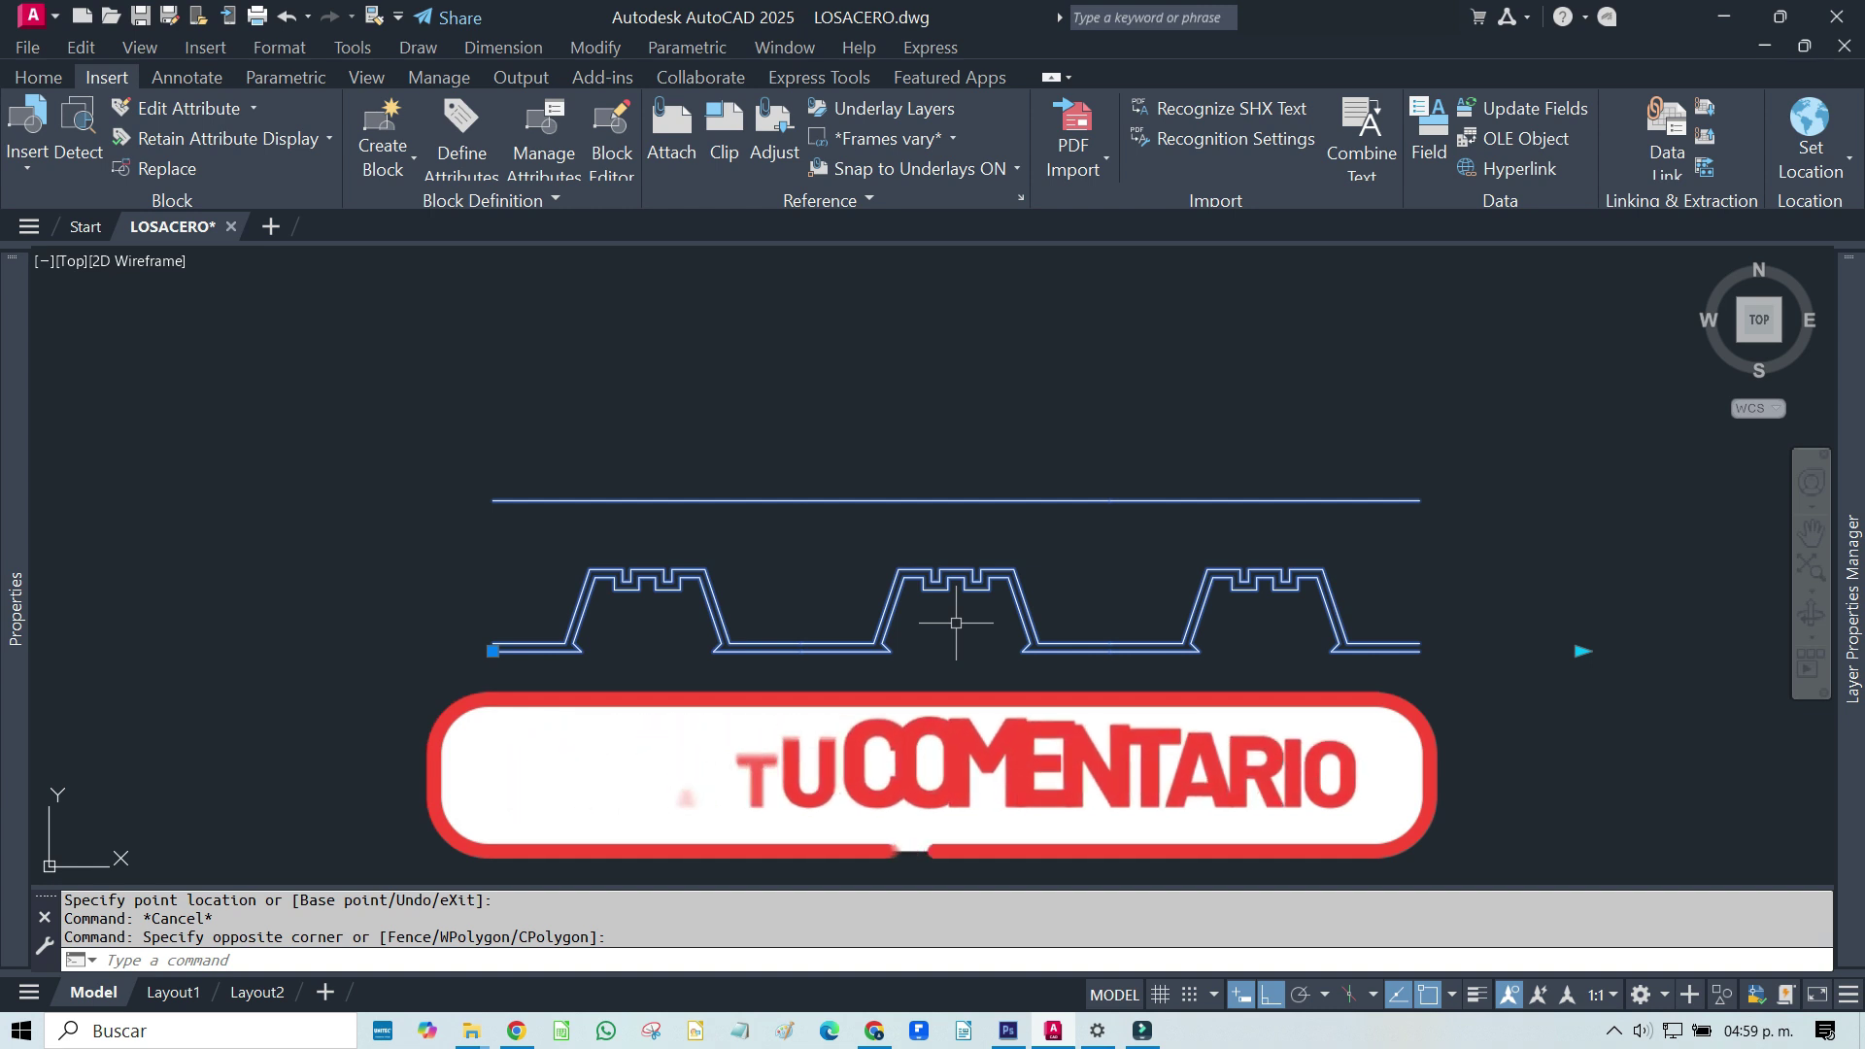
Move the slab so its left end sits against the left column's inner face
{"action": "type", "text": "M"}
{"action": "key", "text": "Return"}
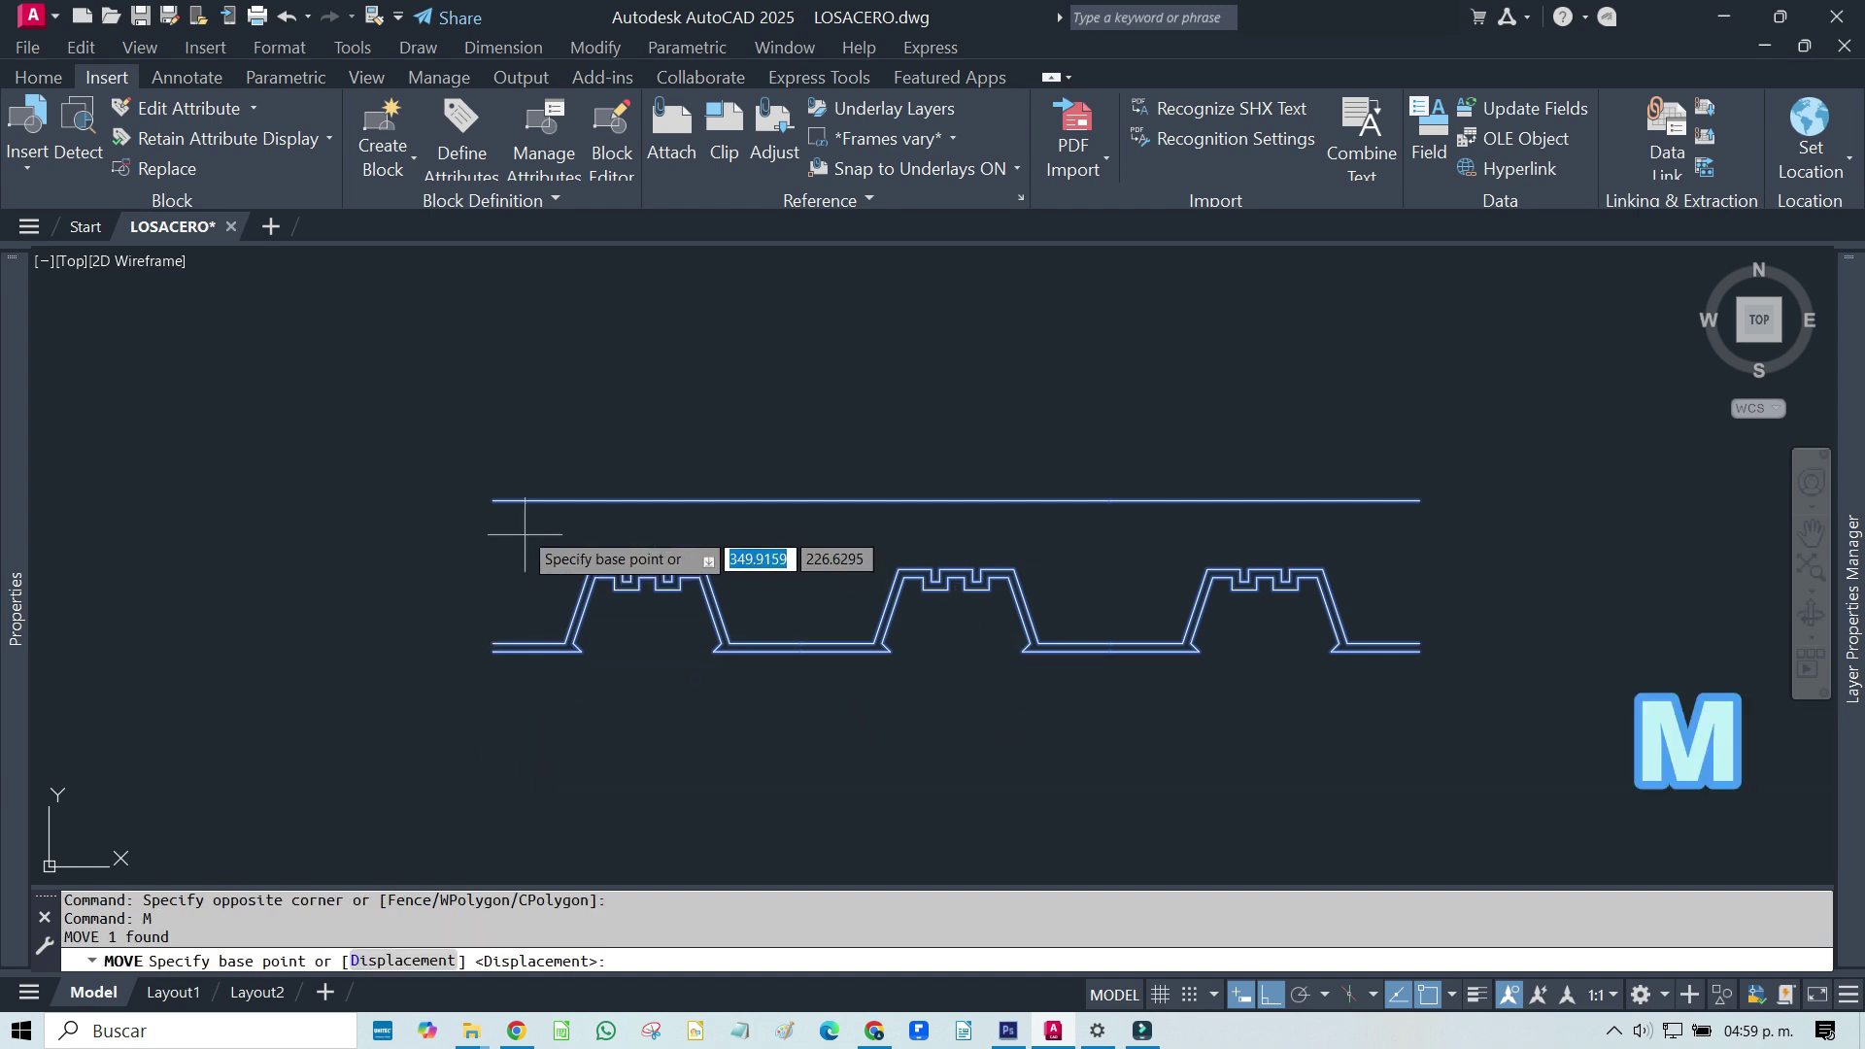
{"action": "left_click", "coordinate": [525, 533]}
{"action": "scroll", "coordinate": [1000, 616], "scroll_direction": "down", "scroll_amount": 3}
{"action": "scroll", "coordinate": [404, 617], "scroll_direction": "down", "scroll_amount": 3}
{"action": "middle_click_drag", "start_coordinate": [404, 616], "coordinate": [1353, 593]}
{"action": "scroll", "coordinate": [1353, 593], "scroll_direction": "up", "scroll_amount": 3}
{"action": "left_click", "coordinate": [1115, 303]}
{"action": "scroll", "coordinate": [1205, 291], "scroll_direction": "up", "scroll_amount": 3}
{"action": "scroll", "coordinate": [1205, 290], "scroll_direction": "up", "scroll_amount": 2}
{"action": "middle_click_drag", "start_coordinate": [1205, 291], "coordinate": [949, 574]}
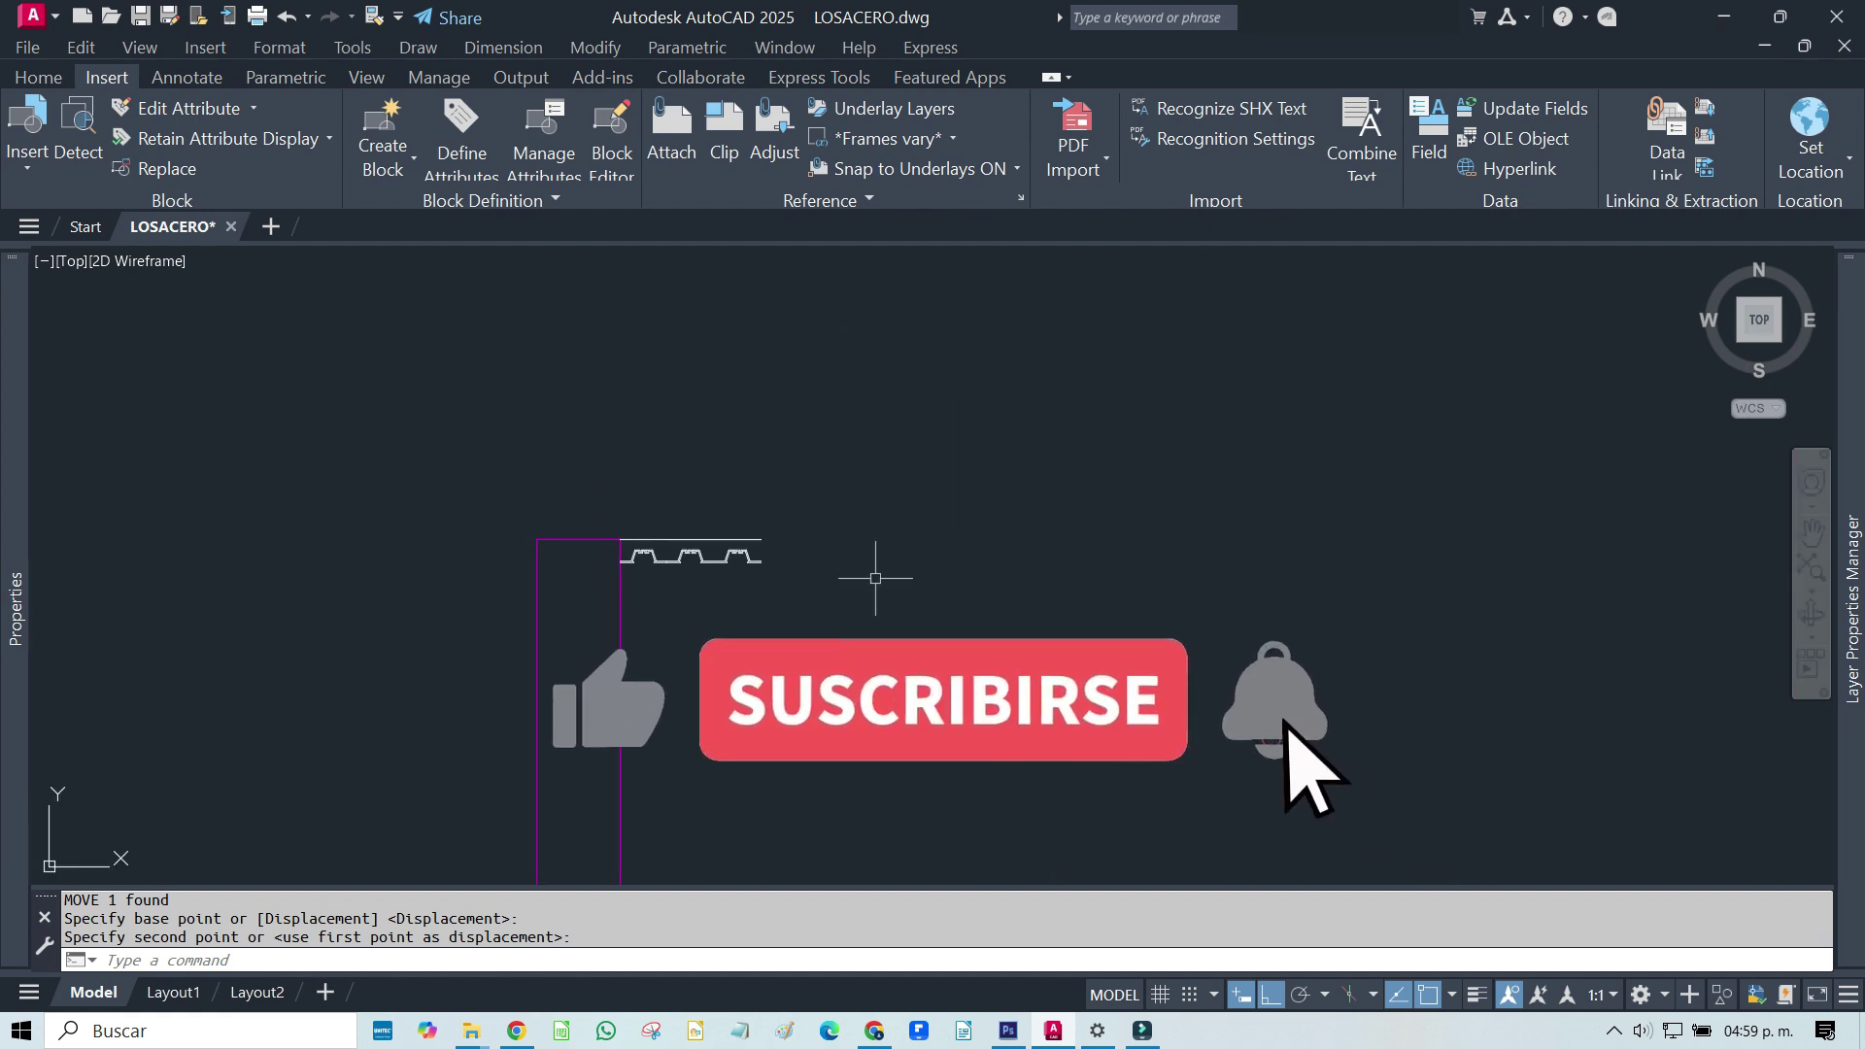
{"action": "middle_click_drag", "start_coordinate": [1006, 549], "coordinate": [918, 515]}
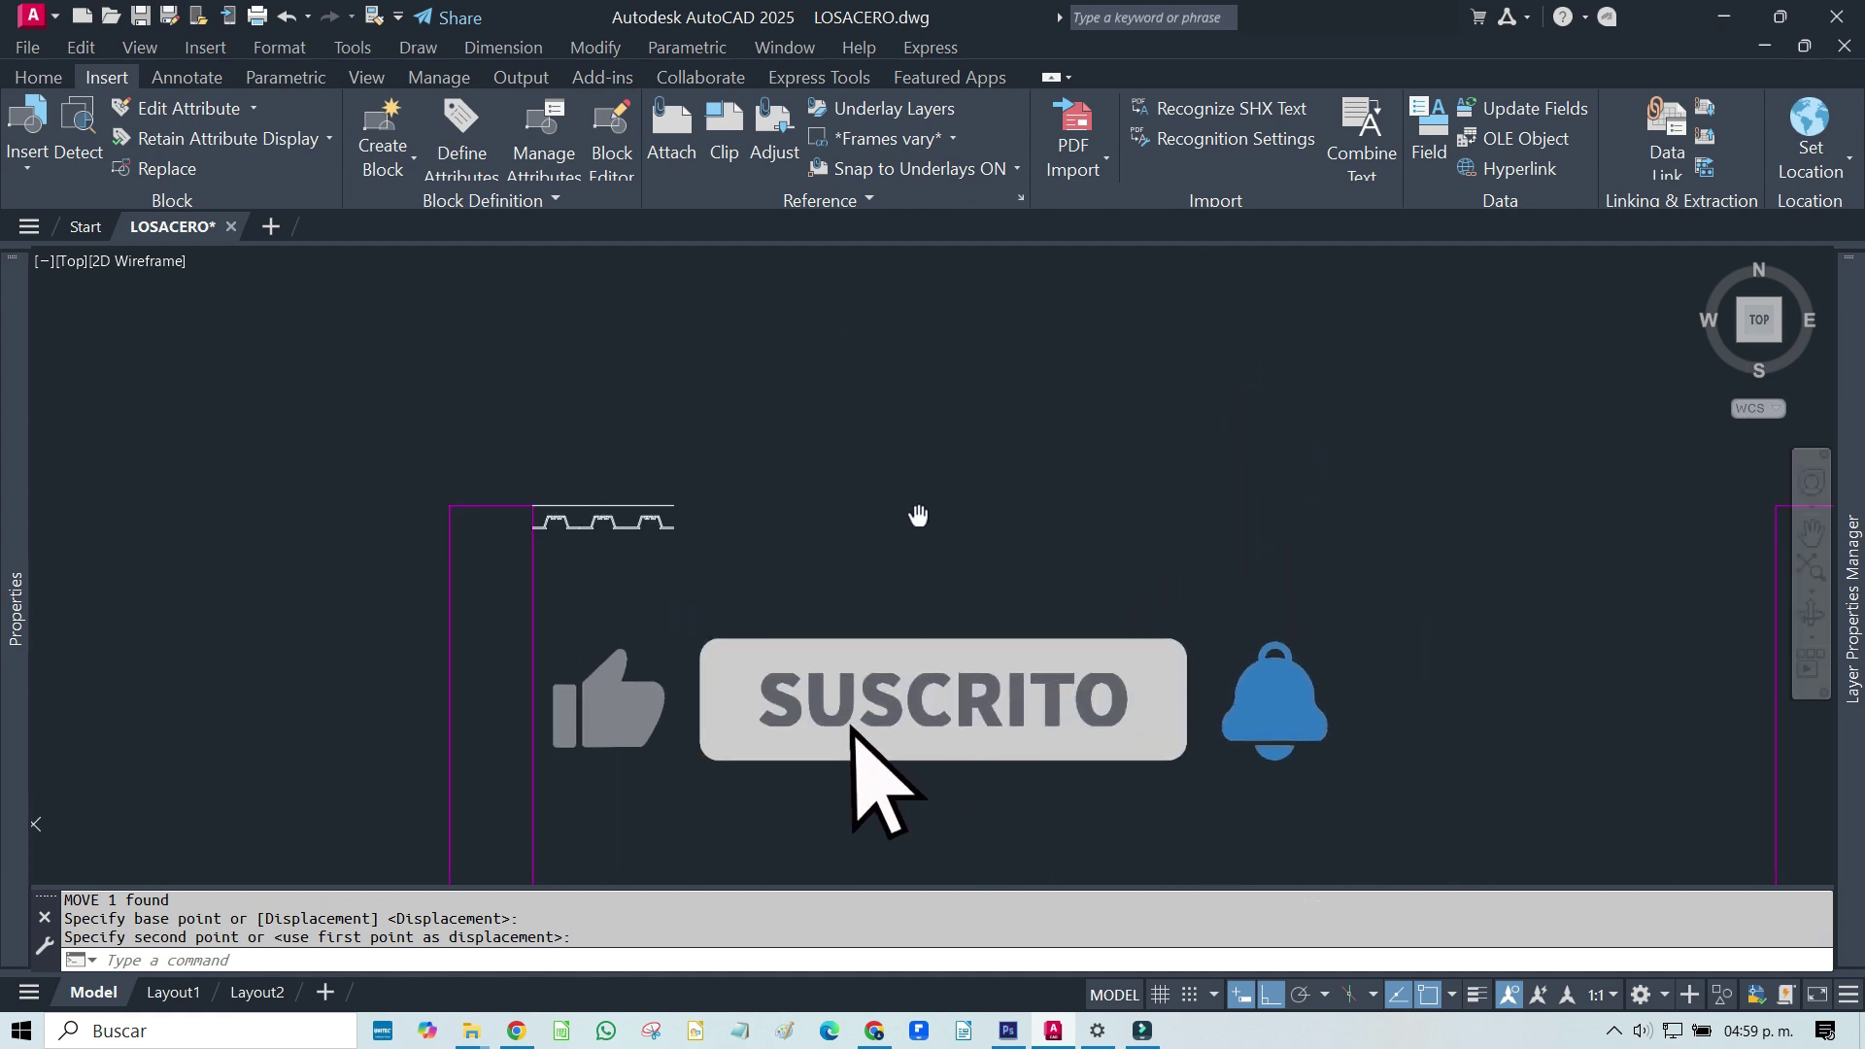
{"action": "middle_click_drag", "start_coordinate": [1162, 604], "coordinate": [1043, 597]}
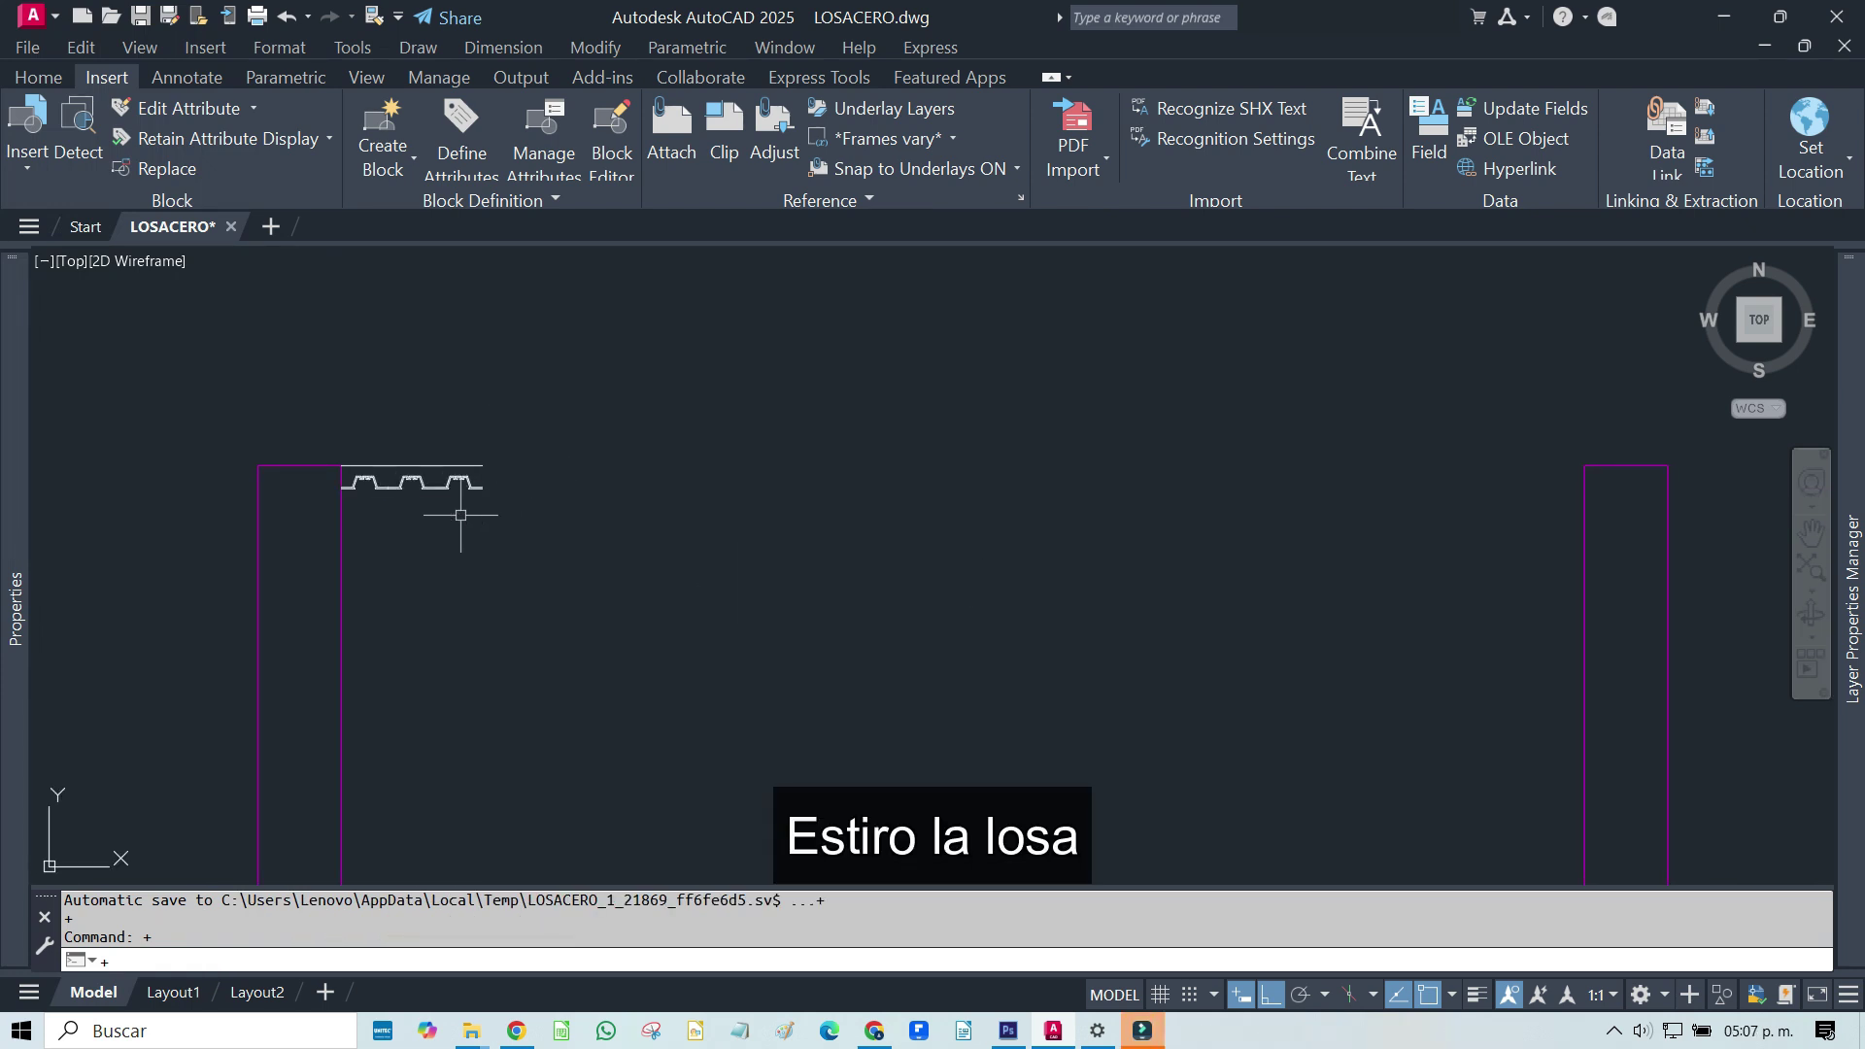
Stretch the slab toward the right column, then undo it back to three ribs
{"action": "key", "text": "Escape"}
{"action": "left_click_drag", "start_coordinate": [524, 491], "coordinate": [467, 520]}
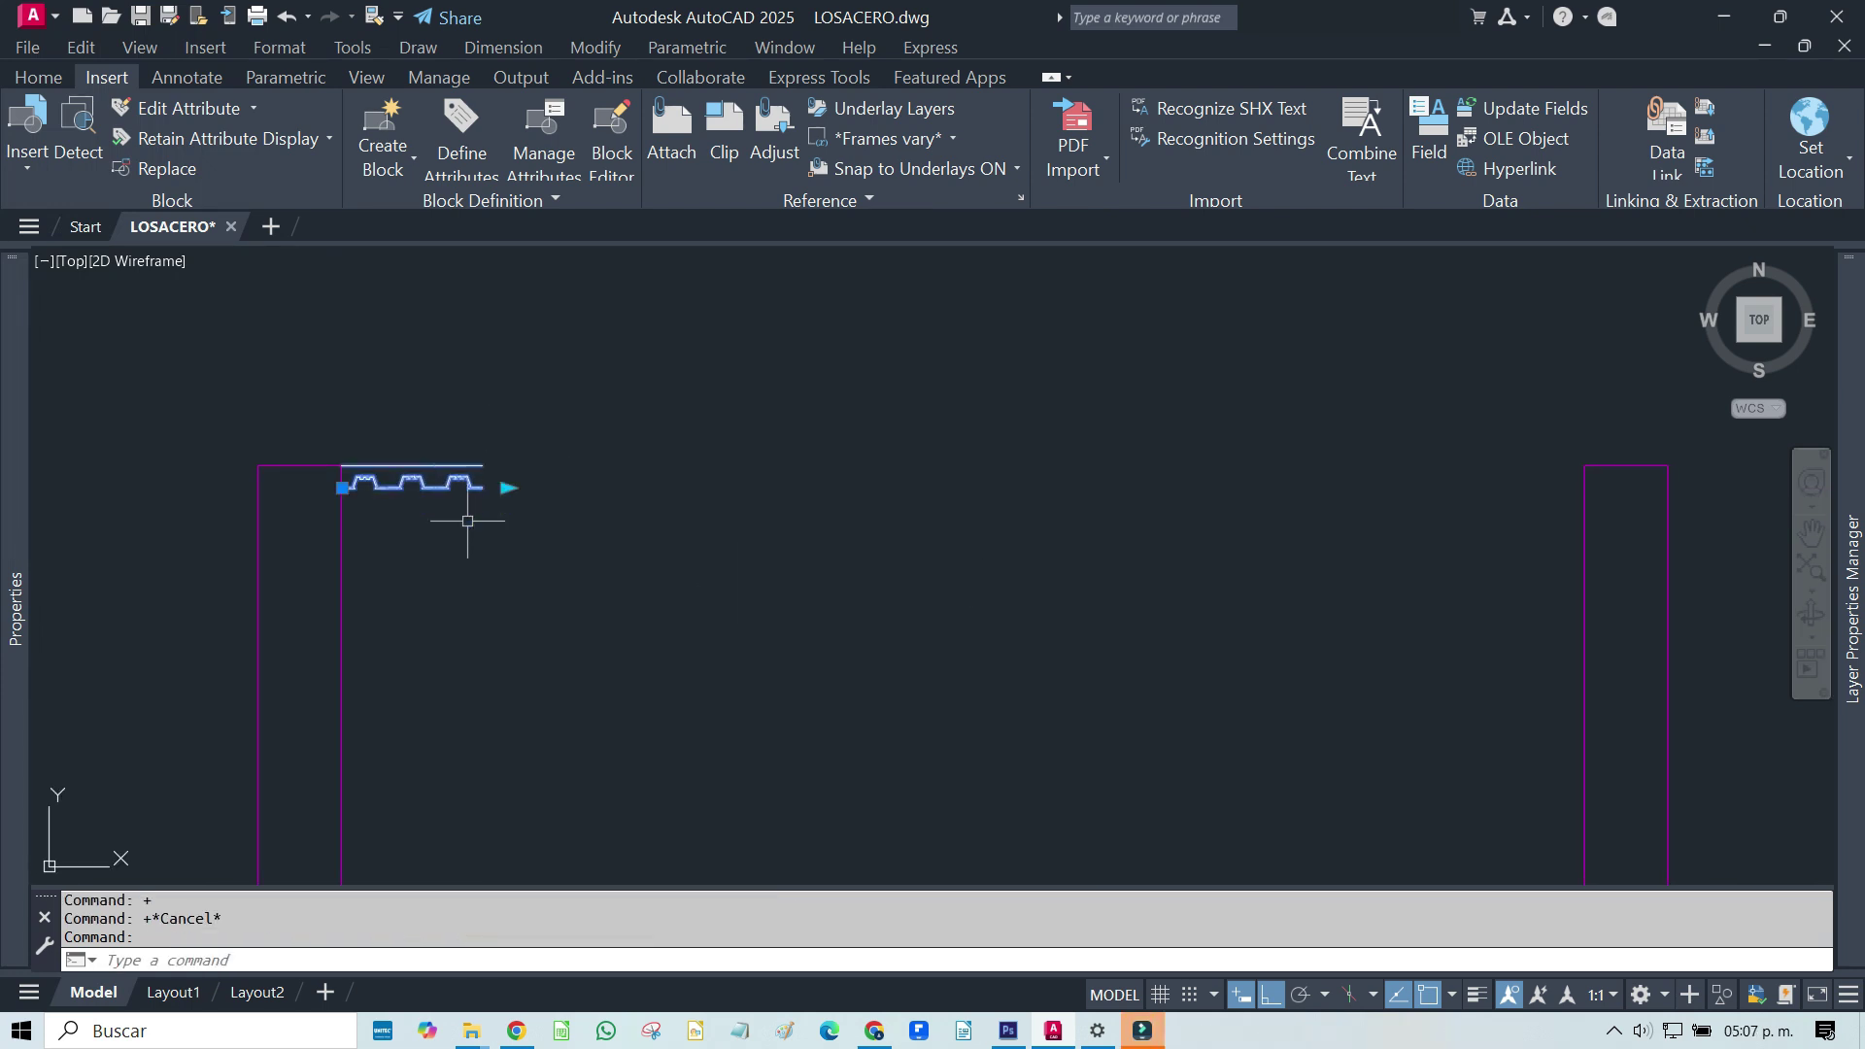
{"action": "left_click", "coordinate": [506, 487]}
{"action": "left_click", "coordinate": [1584, 487]}
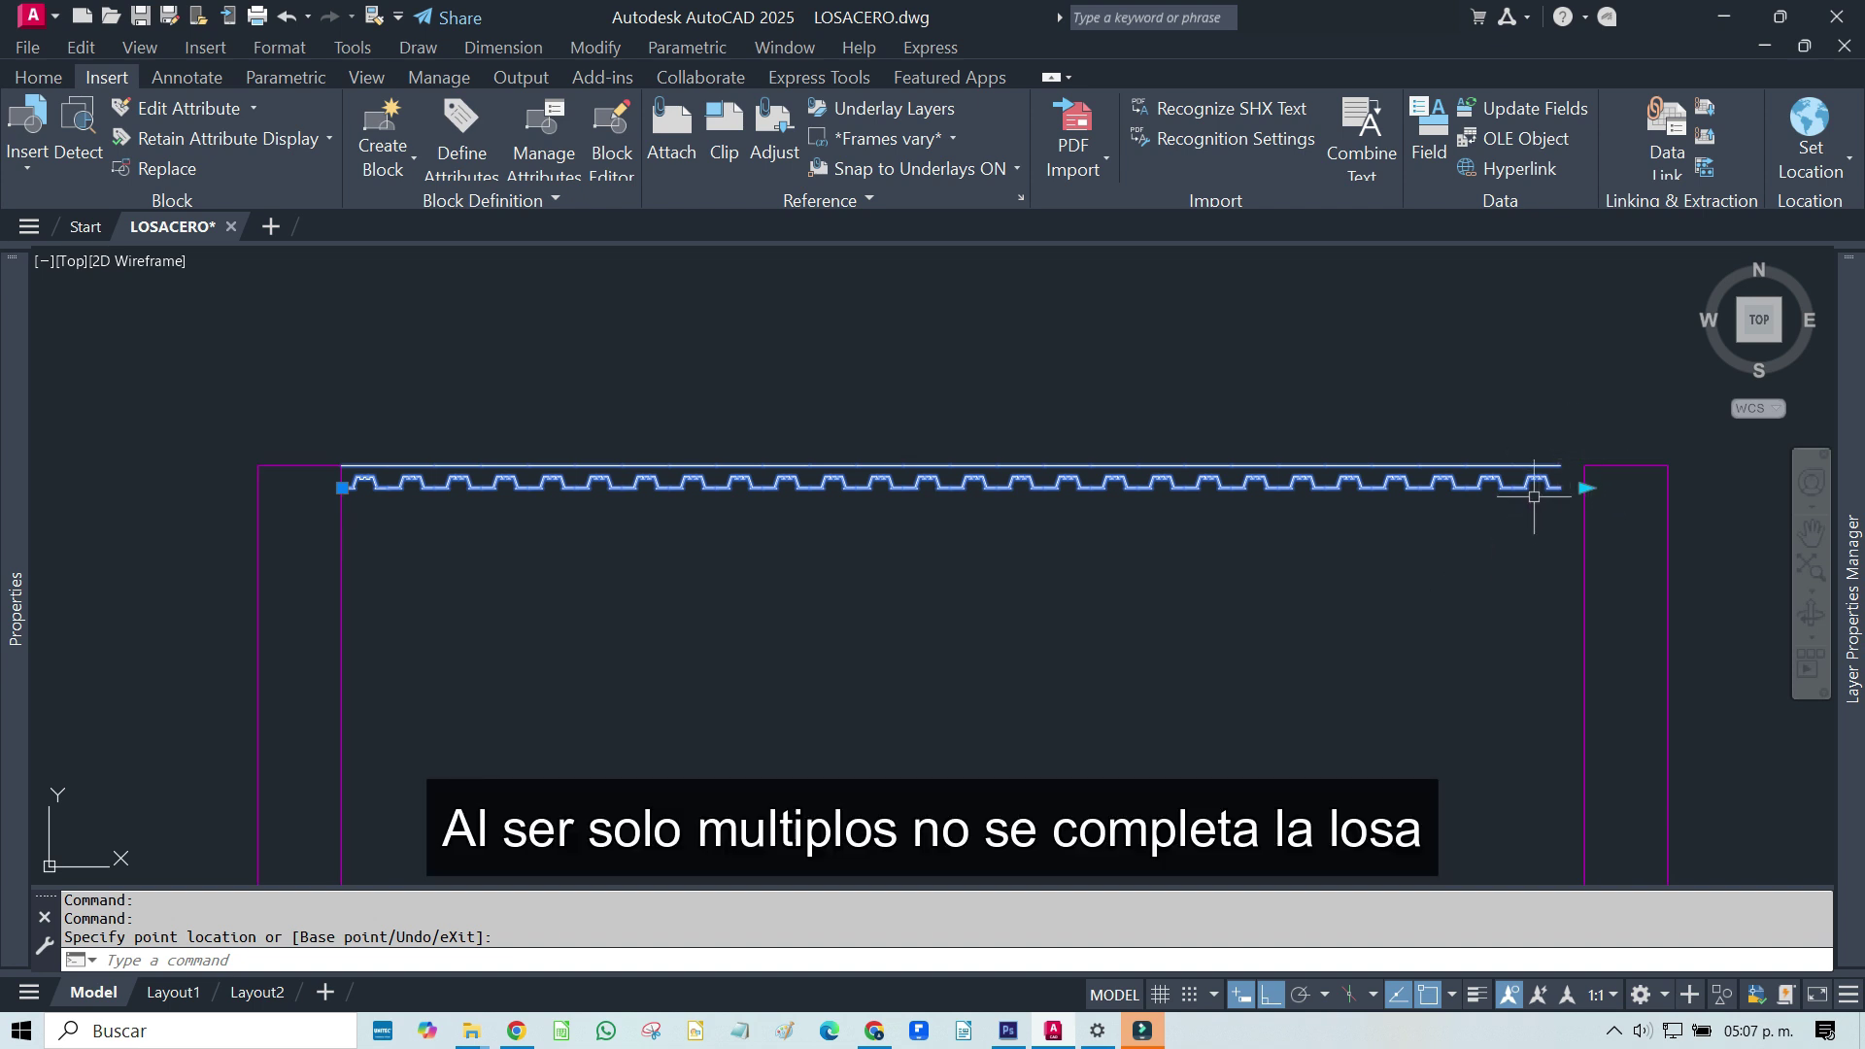
{"action": "key", "text": "Escape"}
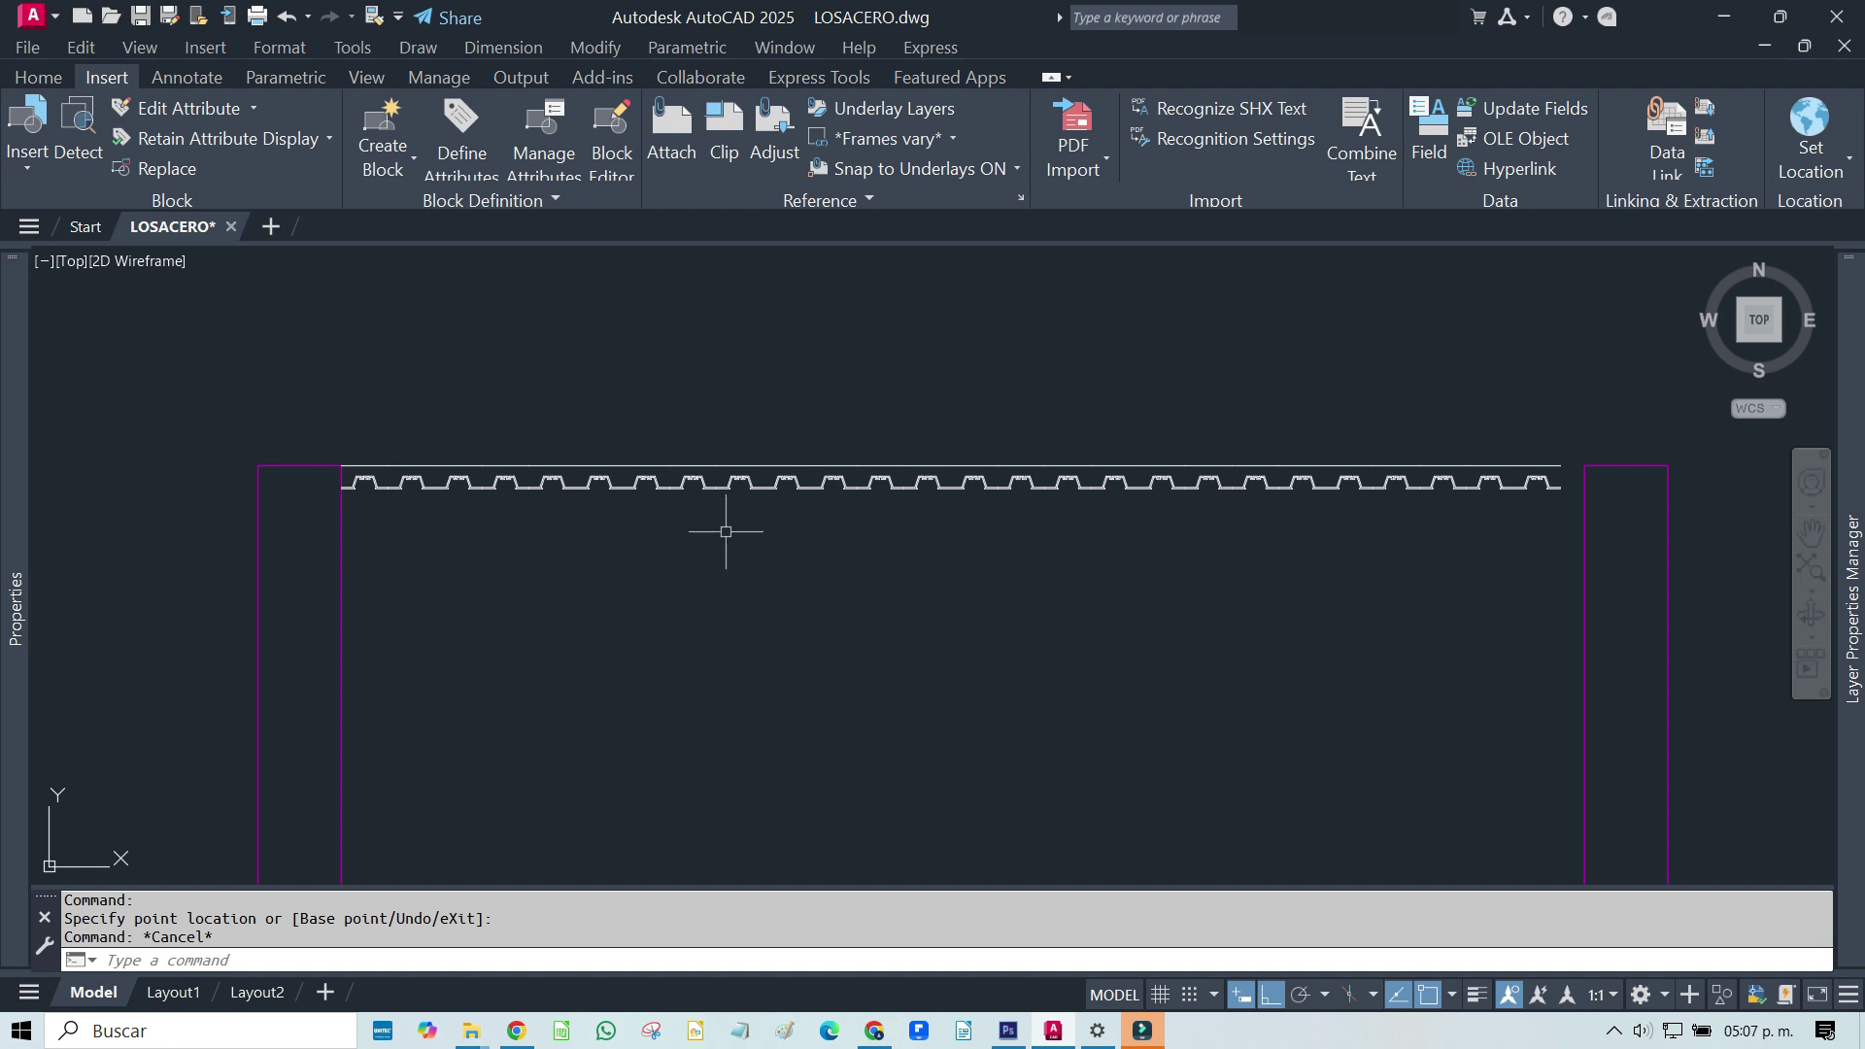
{"action": "key", "text": "ctrl+z"}
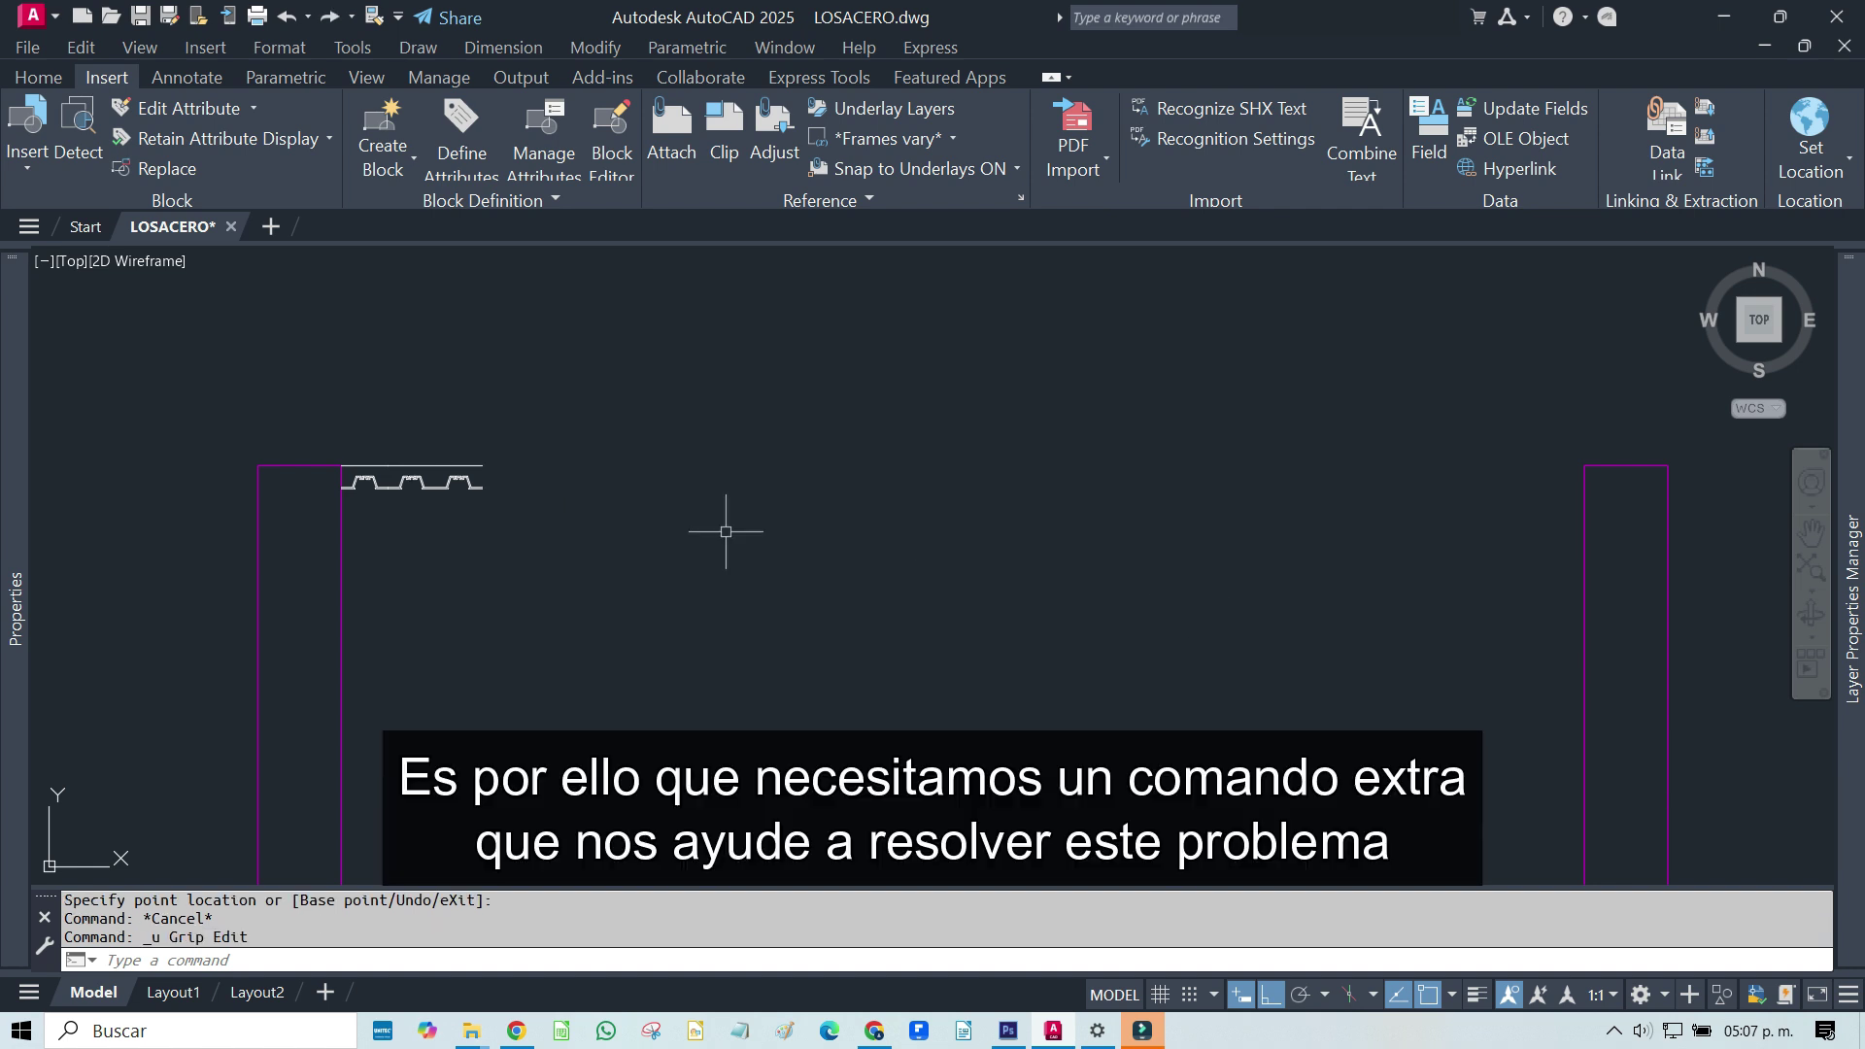
{"action": "scroll", "coordinate": [450, 524], "scroll_direction": "up", "scroll_amount": 2}
{"action": "scroll", "coordinate": [505, 495], "scroll_direction": "up", "scroll_amount": 1}
{"action": "scroll", "coordinate": [575, 471], "scroll_direction": "up", "scroll_amount": 1}
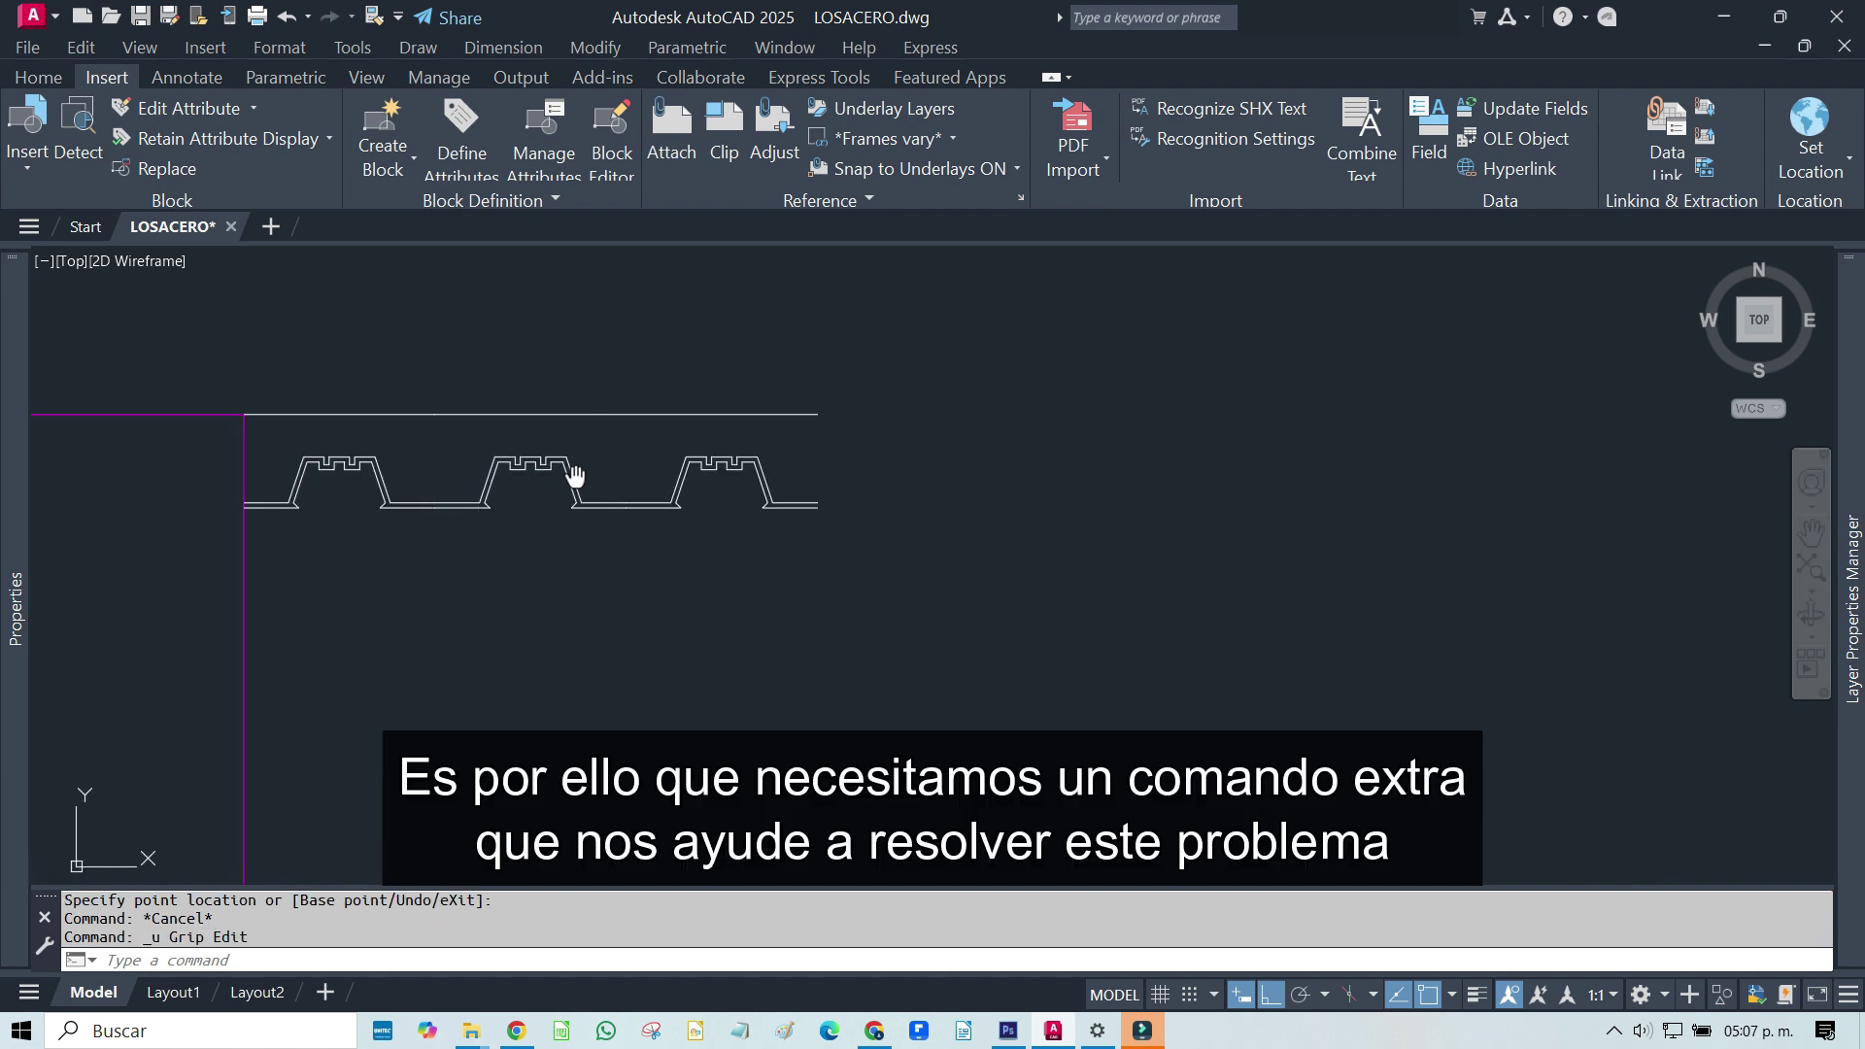
{"action": "scroll", "coordinate": [815, 492], "scroll_direction": "up", "scroll_amount": 2}
{"action": "scroll", "coordinate": [844, 503], "scroll_direction": "up", "scroll_amount": 2}
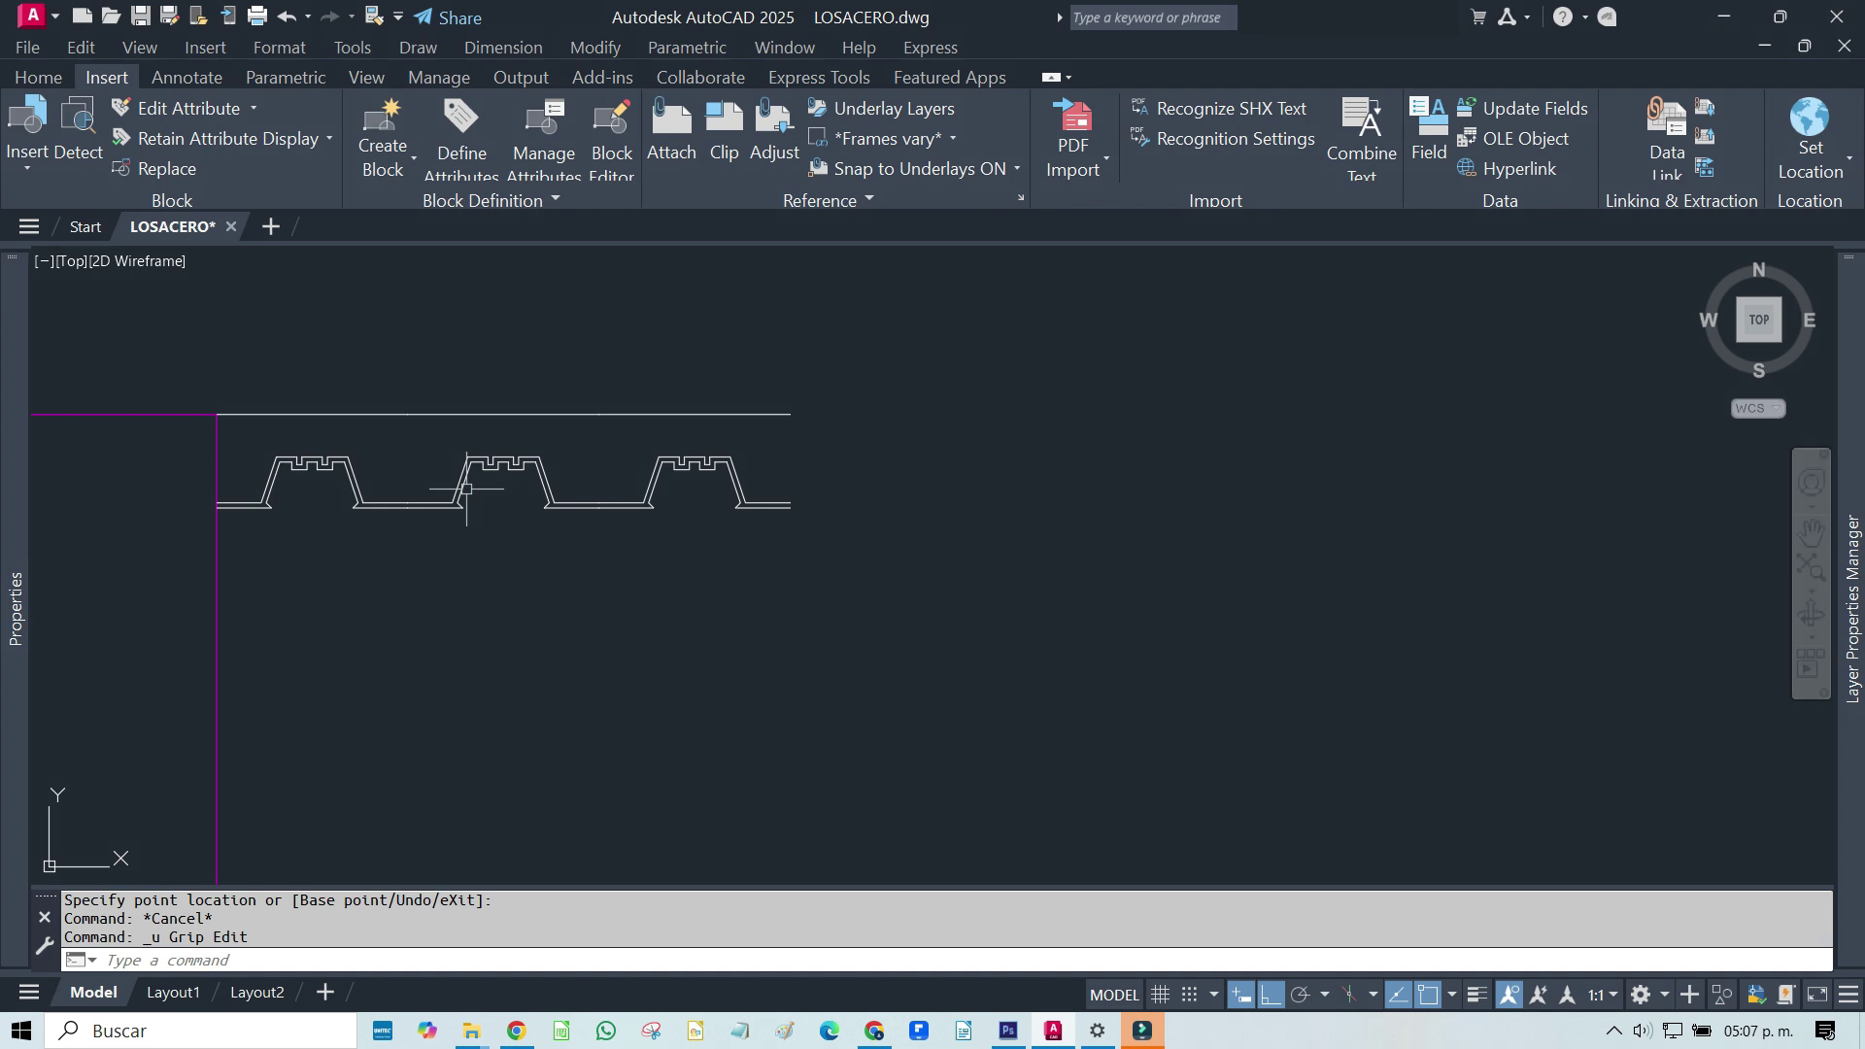
{"action": "mouse_move", "coordinate": [467, 489]}
{"action": "middle_mouse_down"}
{"action": "mouse_move", "coordinate": [825, 492]}
{"action": "mouse_move", "coordinate": [977, 557]}
{"action": "middle_mouse_up"}
{"action": "scroll", "coordinate": [845, 514], "scroll_direction": "up", "scroll_amount": 2}
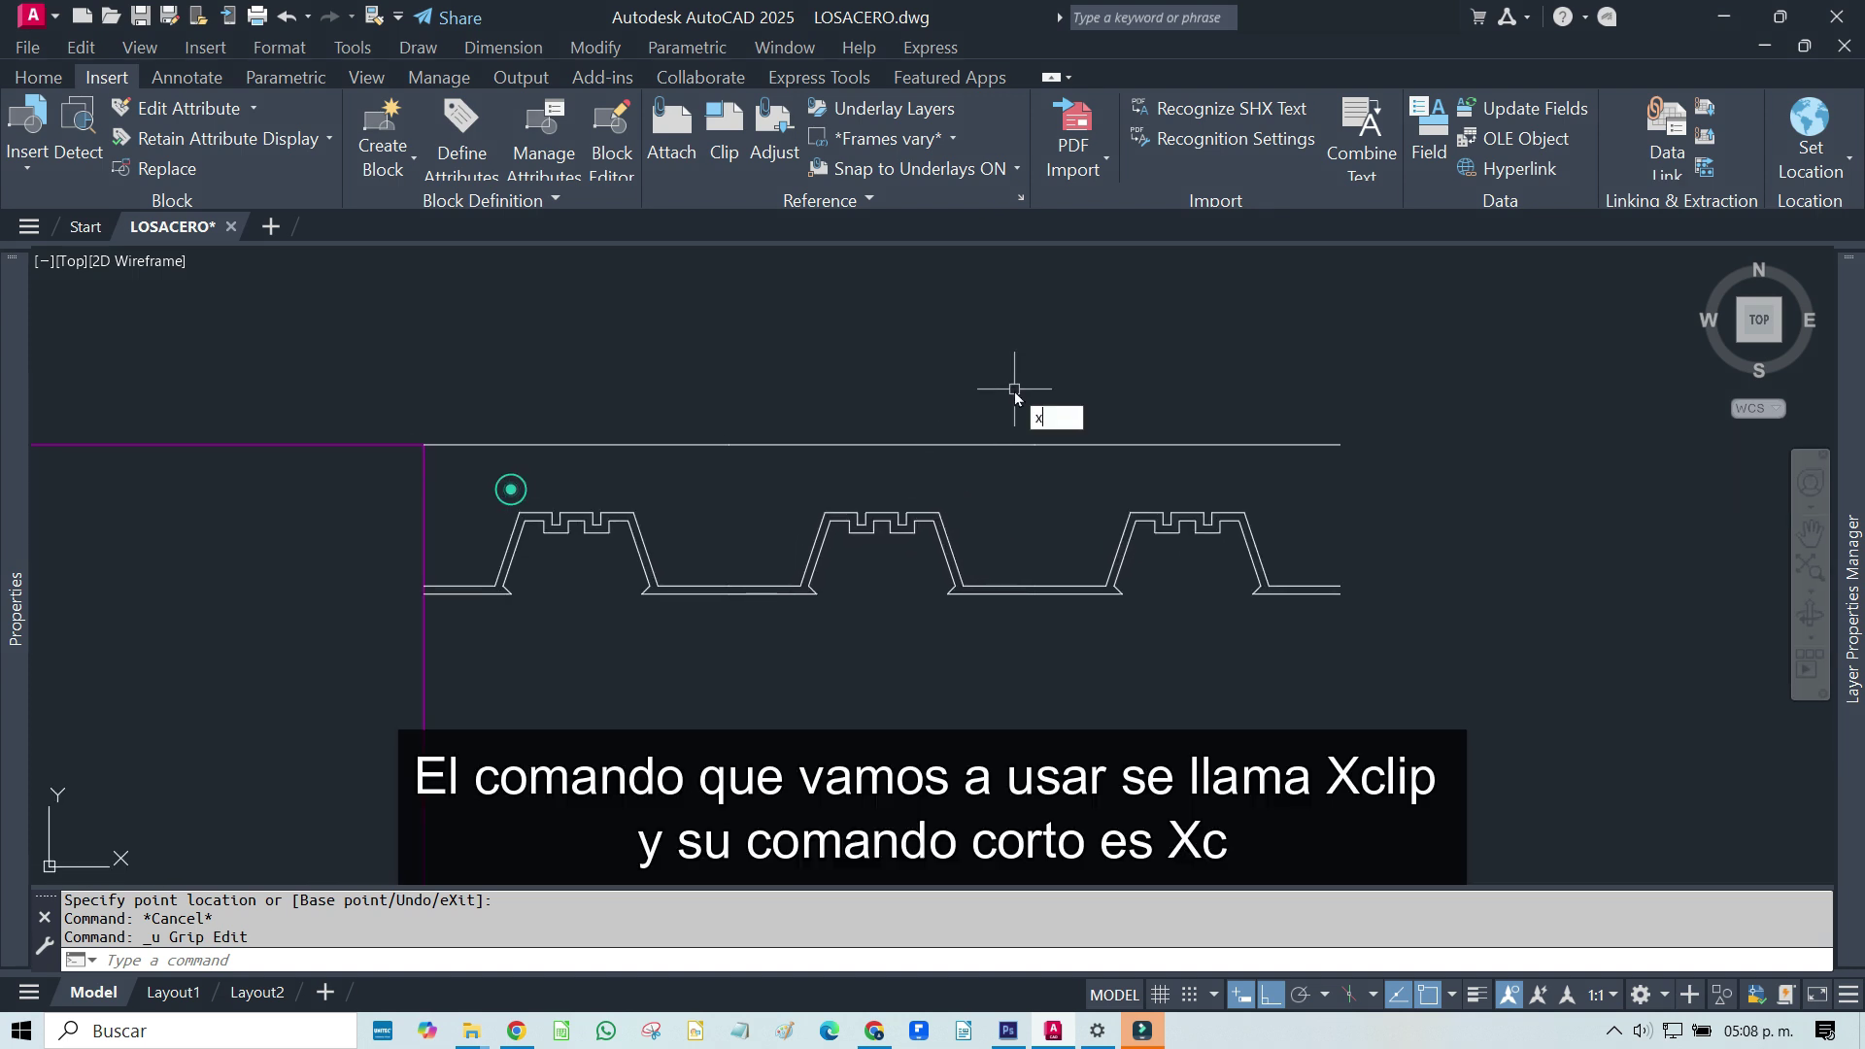
Run XCLIP on the deck slab block with a new rectangular boundary starting at the deck endpoint
{"action": "type", "text": "c"}
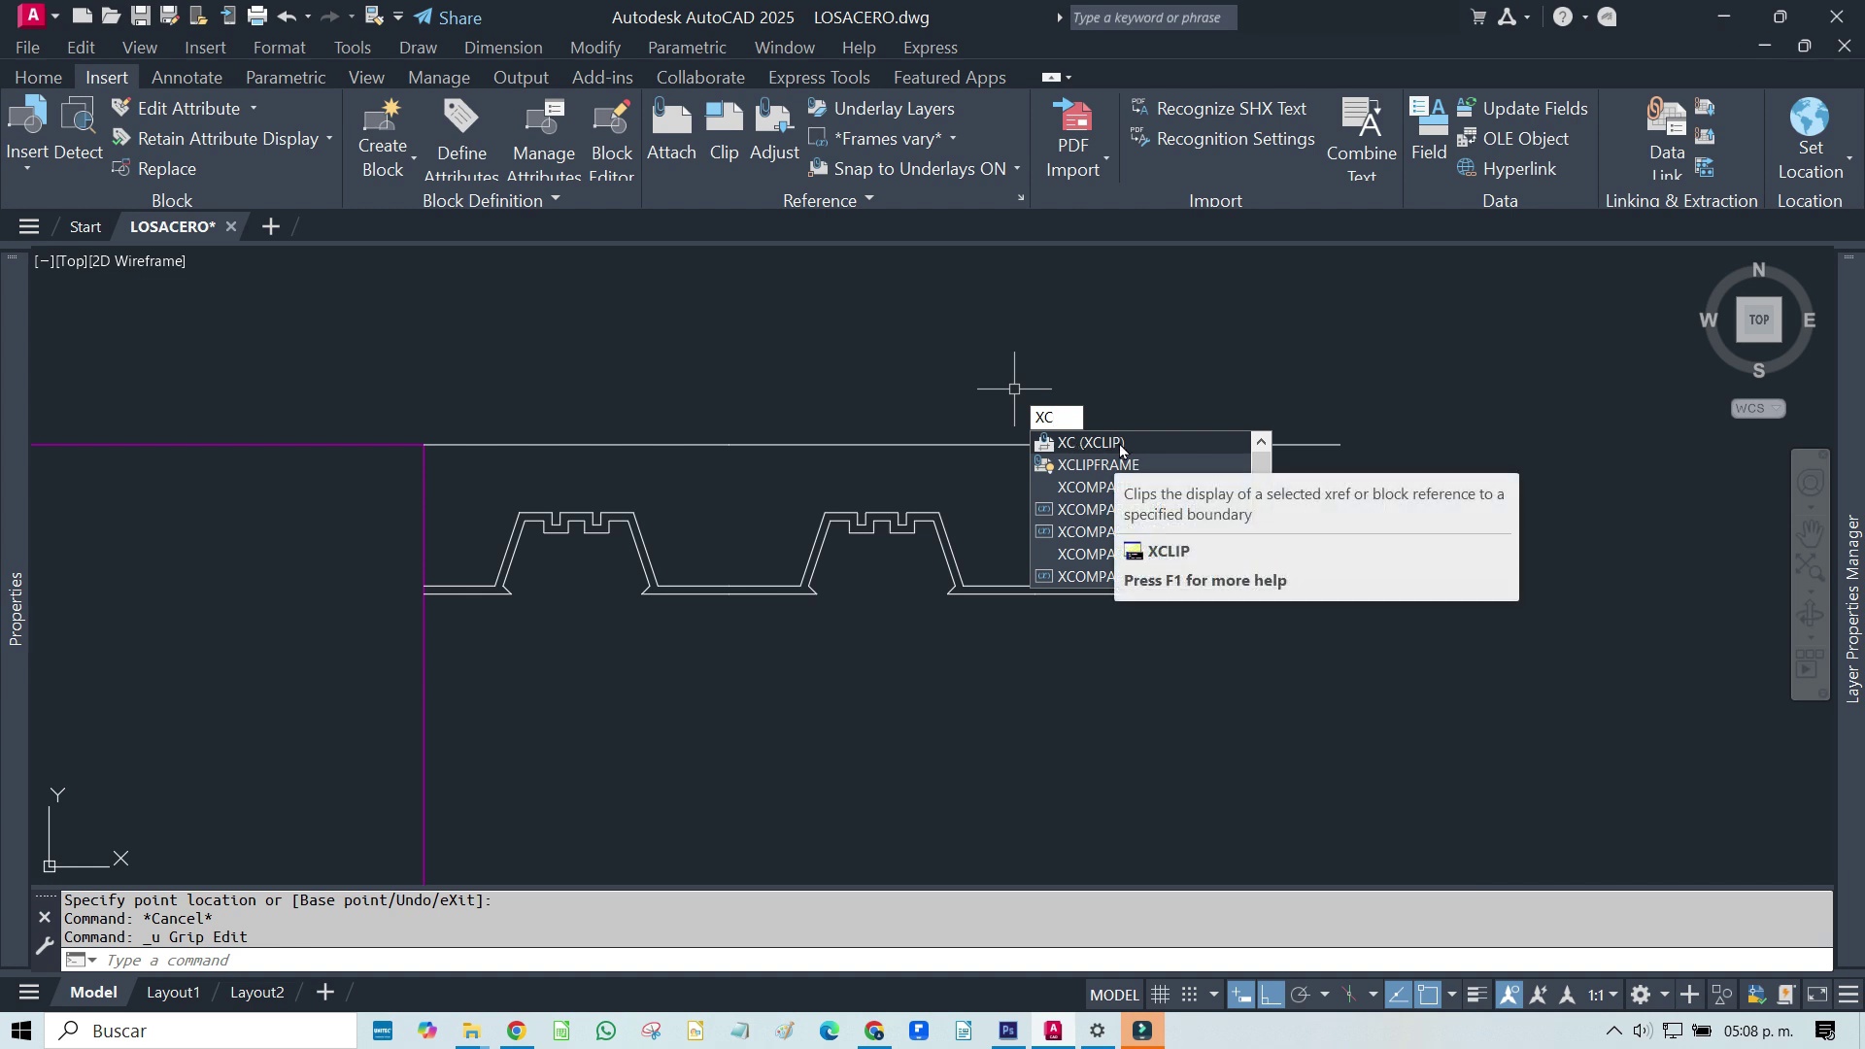
{"action": "key", "text": "Escape"}
{"action": "type", "text": "xc"}
{"action": "key", "text": "Return"}
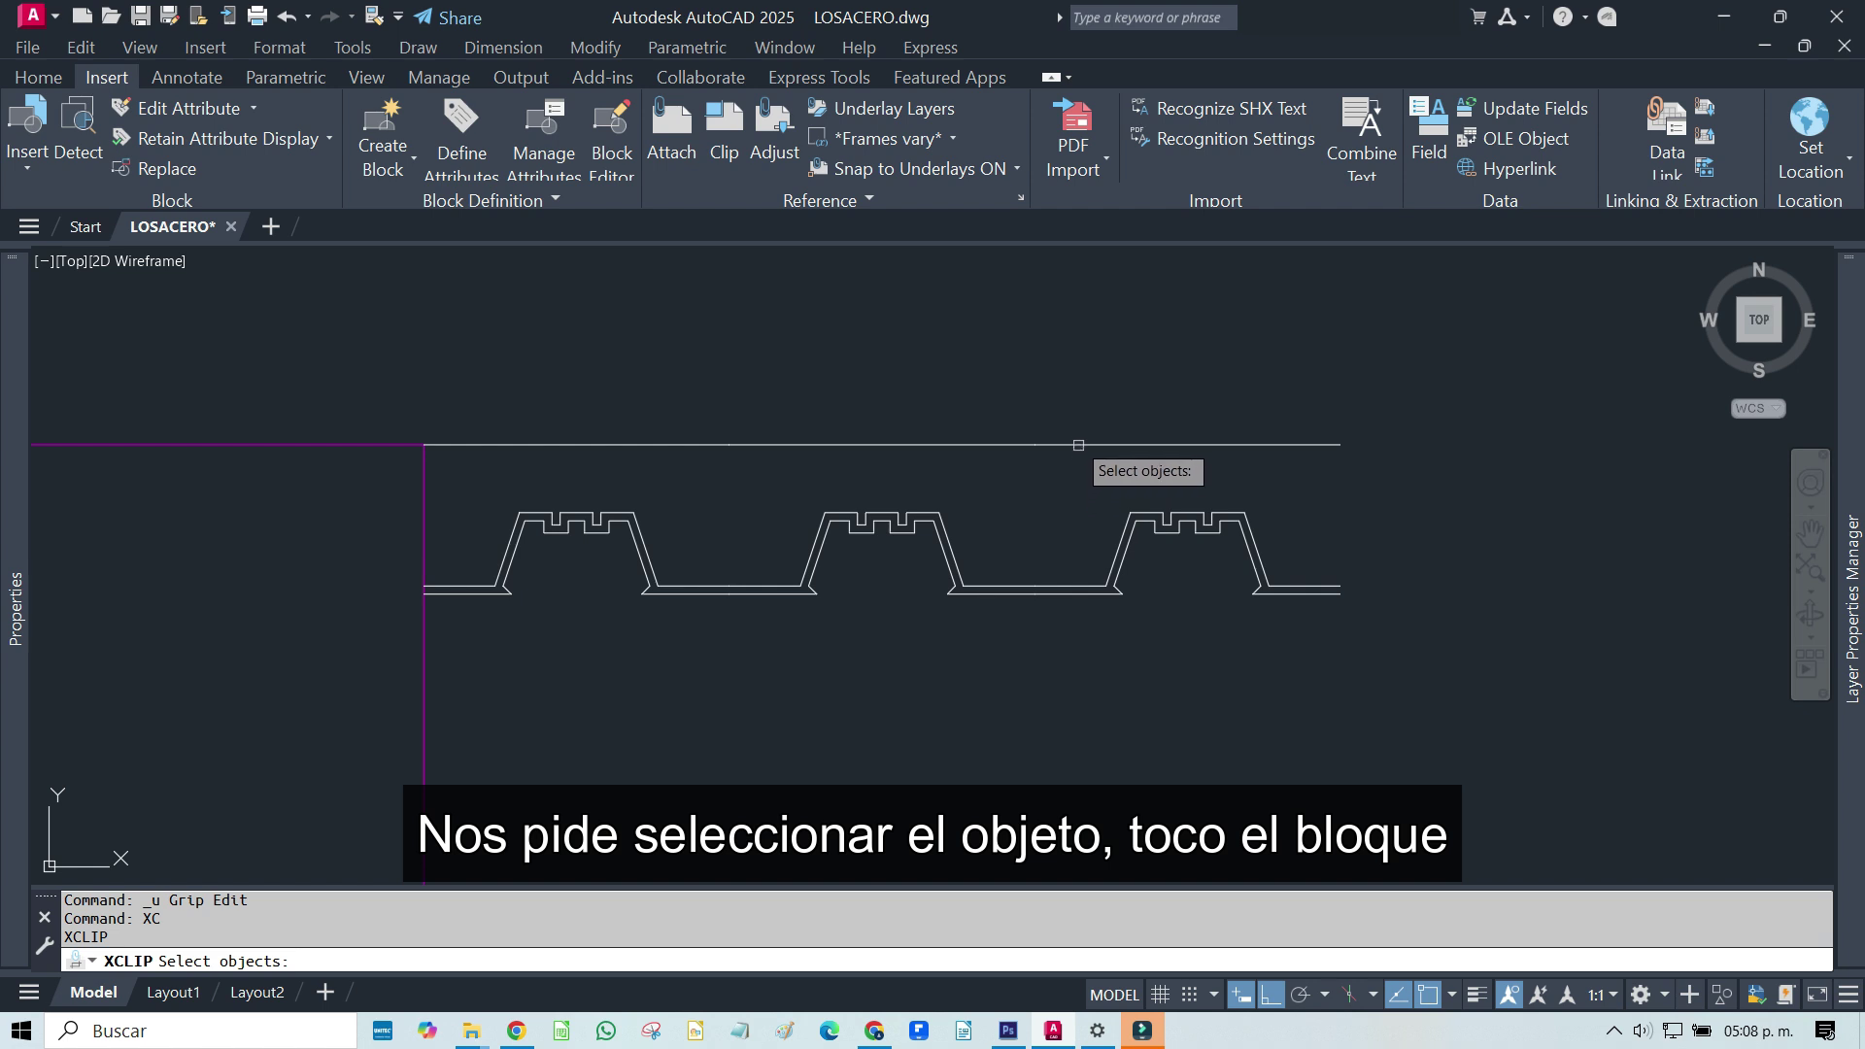
{"action": "left_click", "coordinate": [1072, 444]}
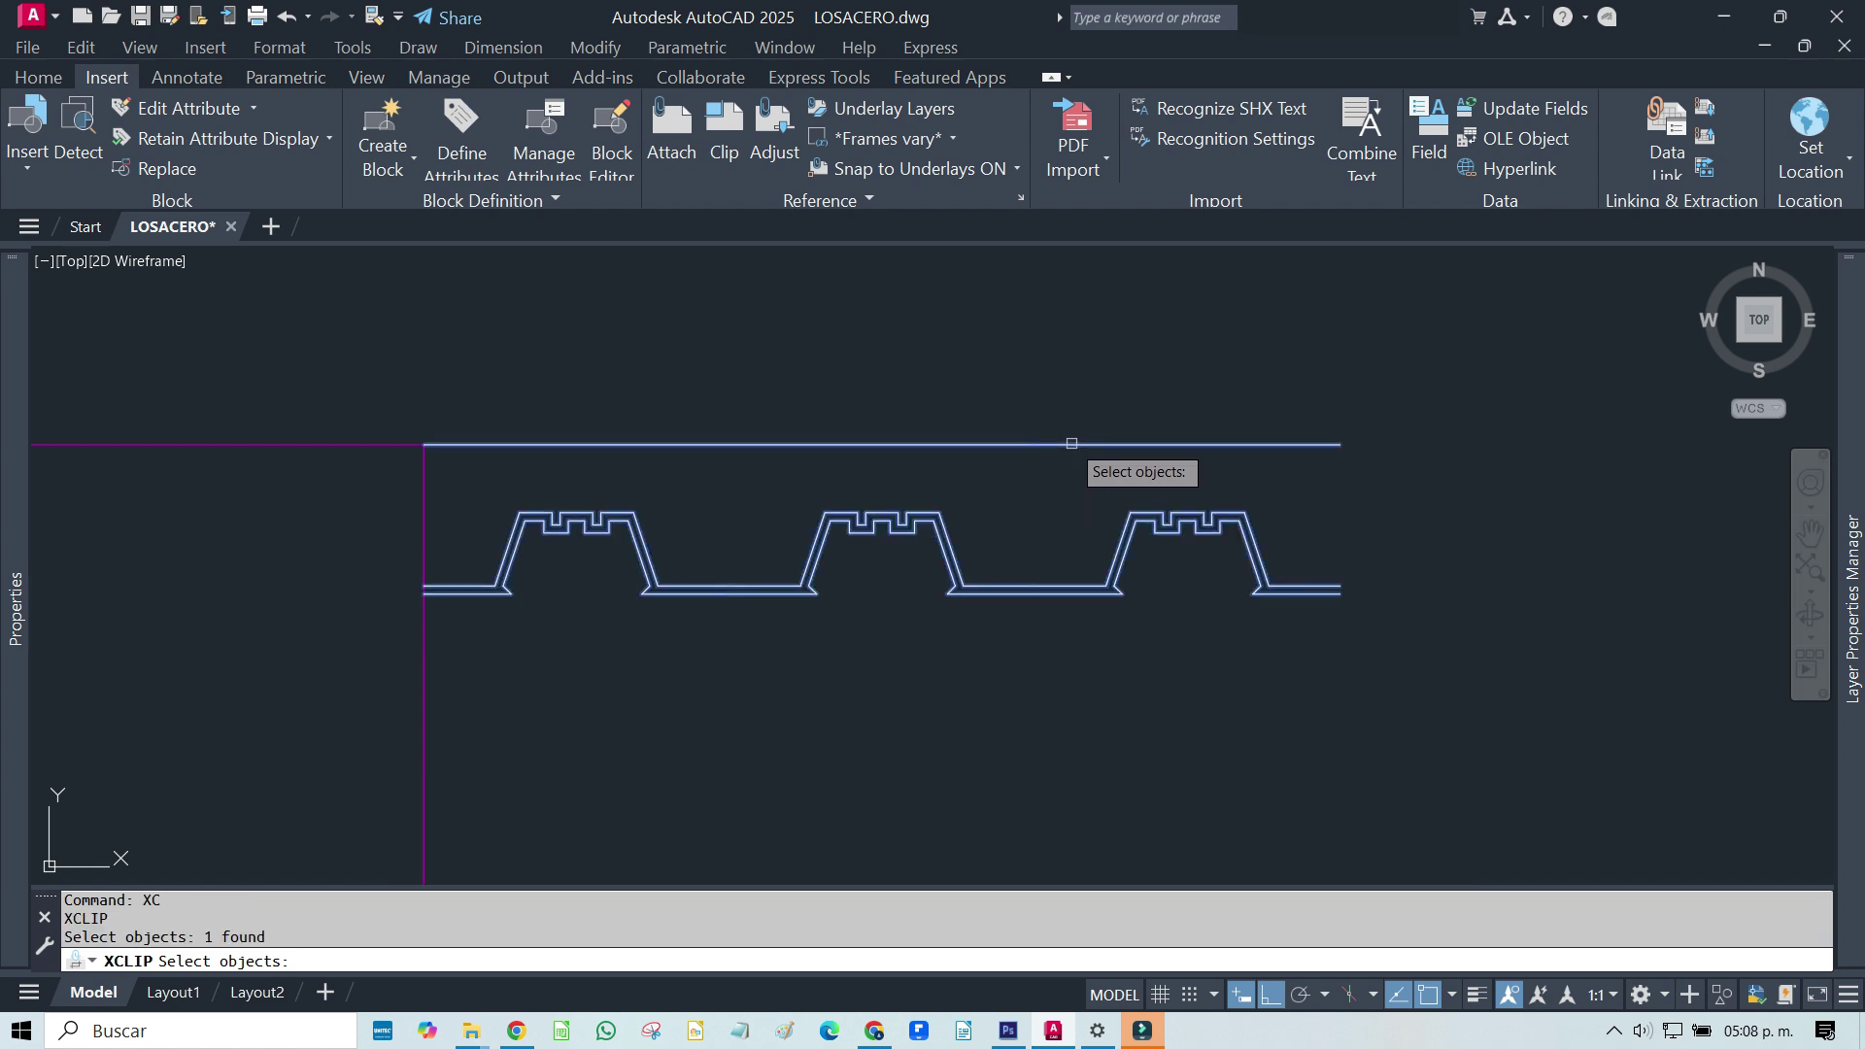
{"action": "key", "text": "Return"}
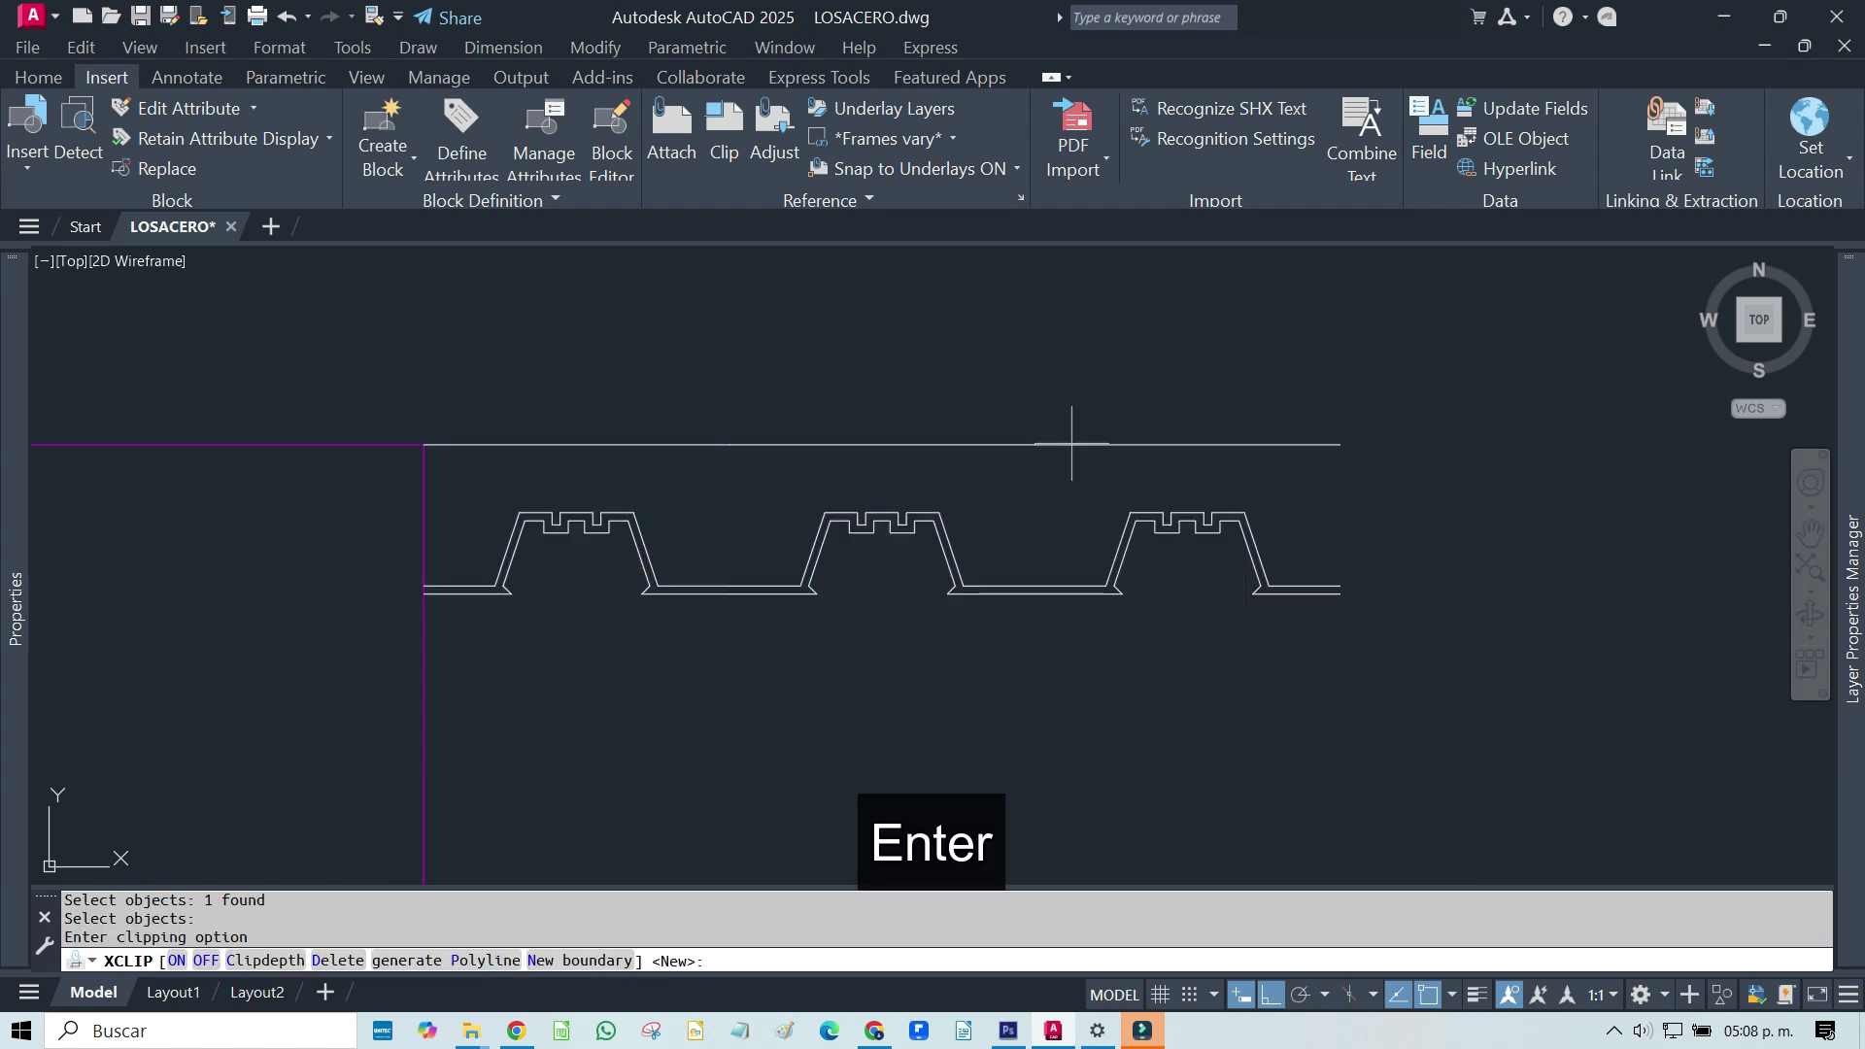
{"action": "key", "text": "Down"}
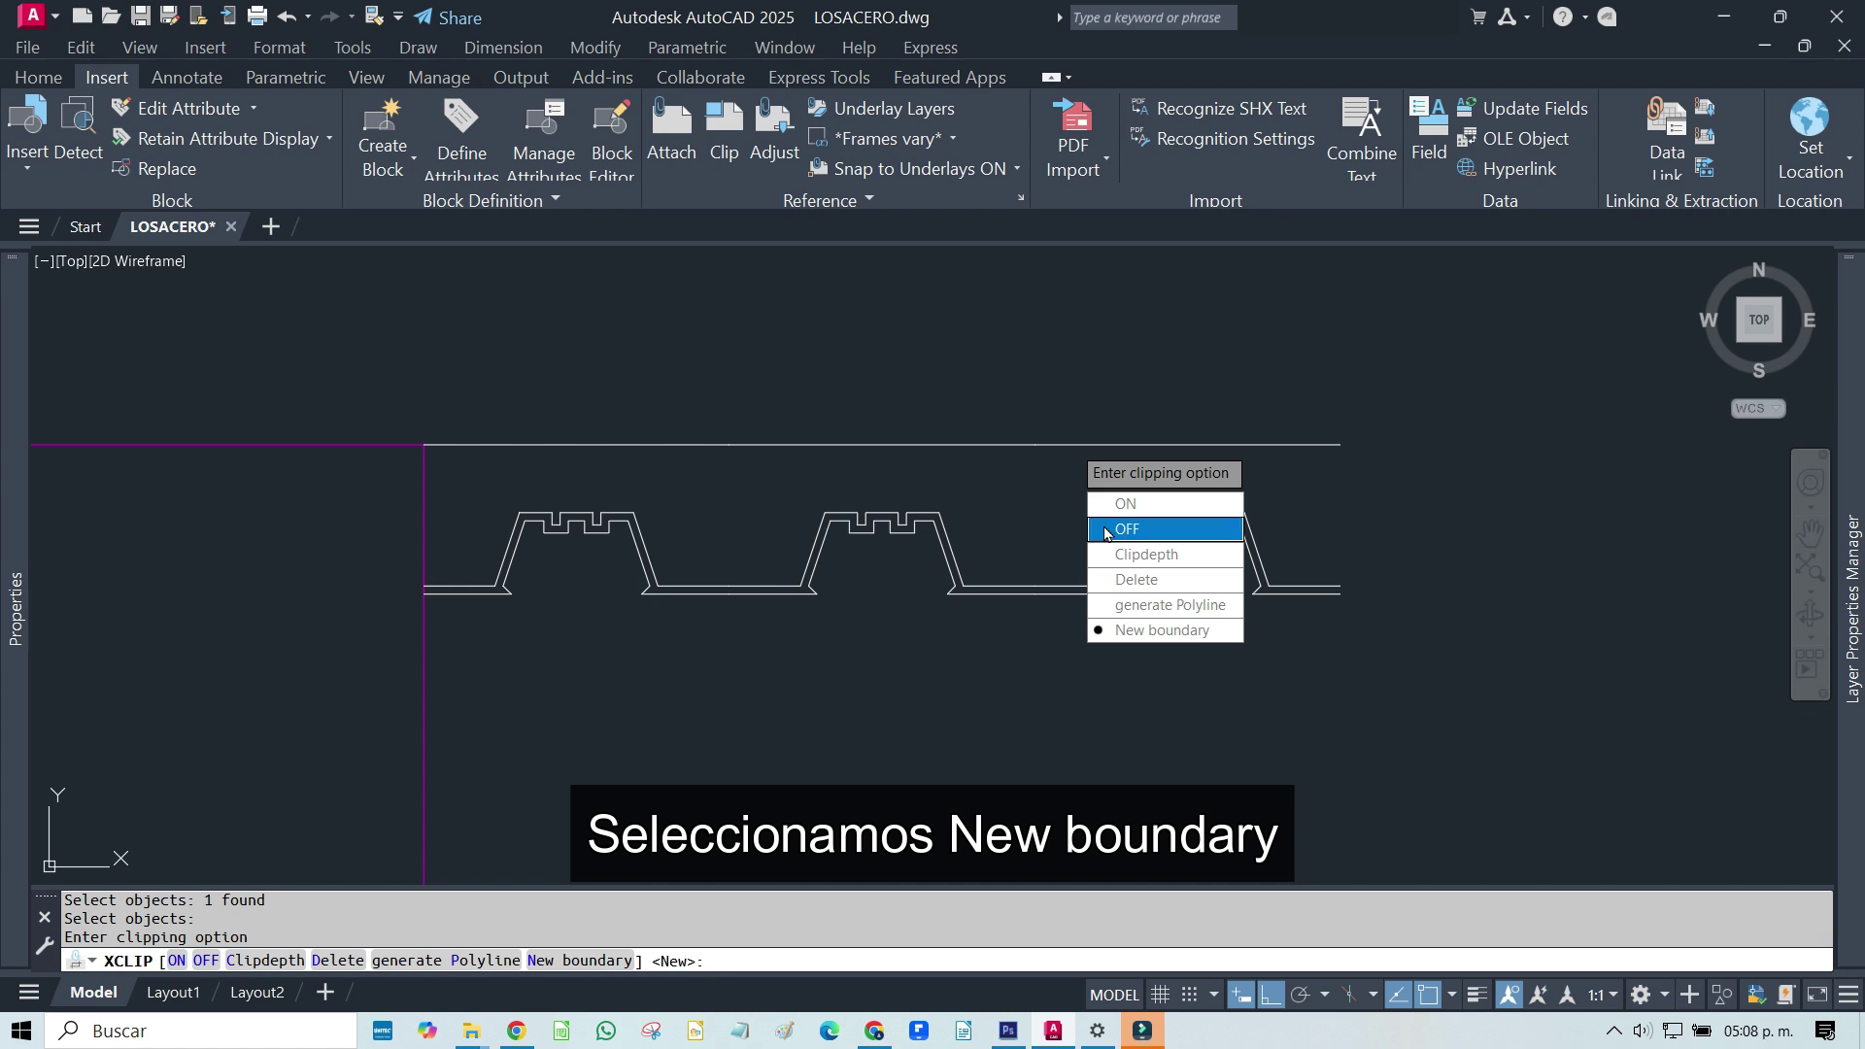
{"action": "left_click", "coordinate": [1191, 637]}
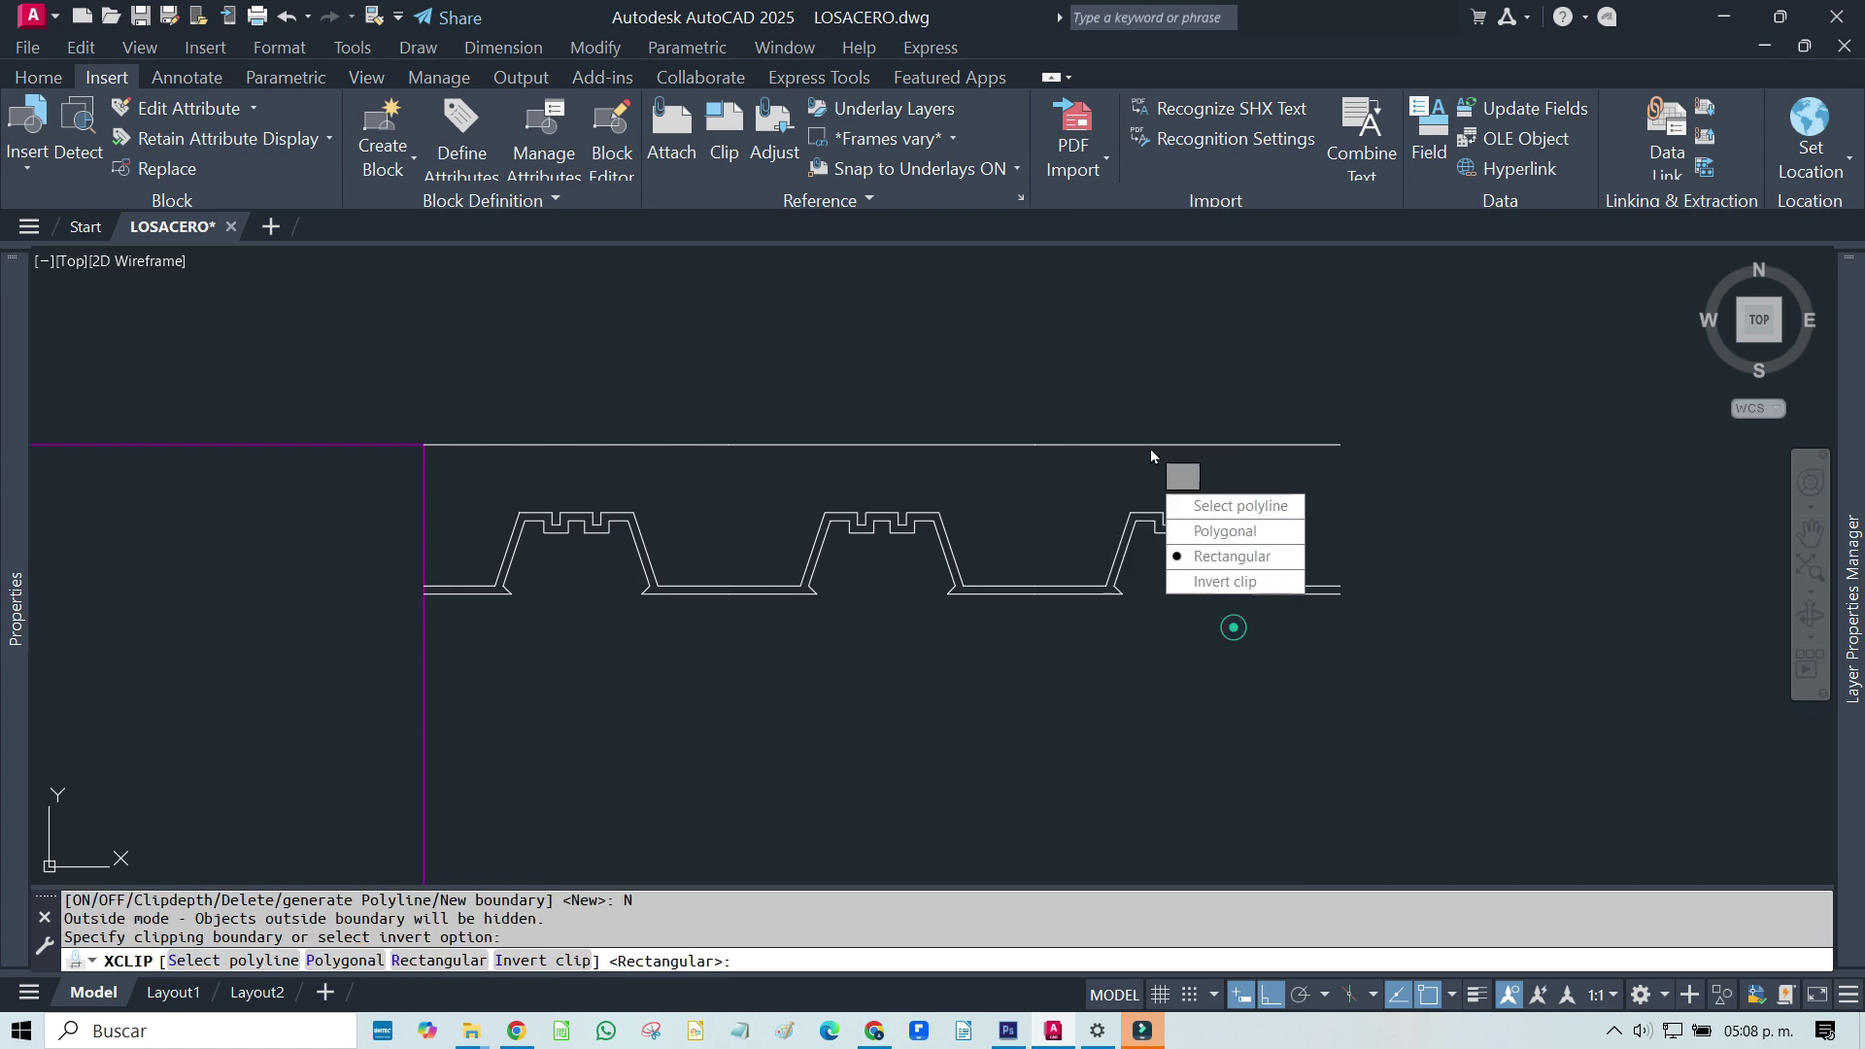
{"action": "left_click", "coordinate": [1251, 560]}
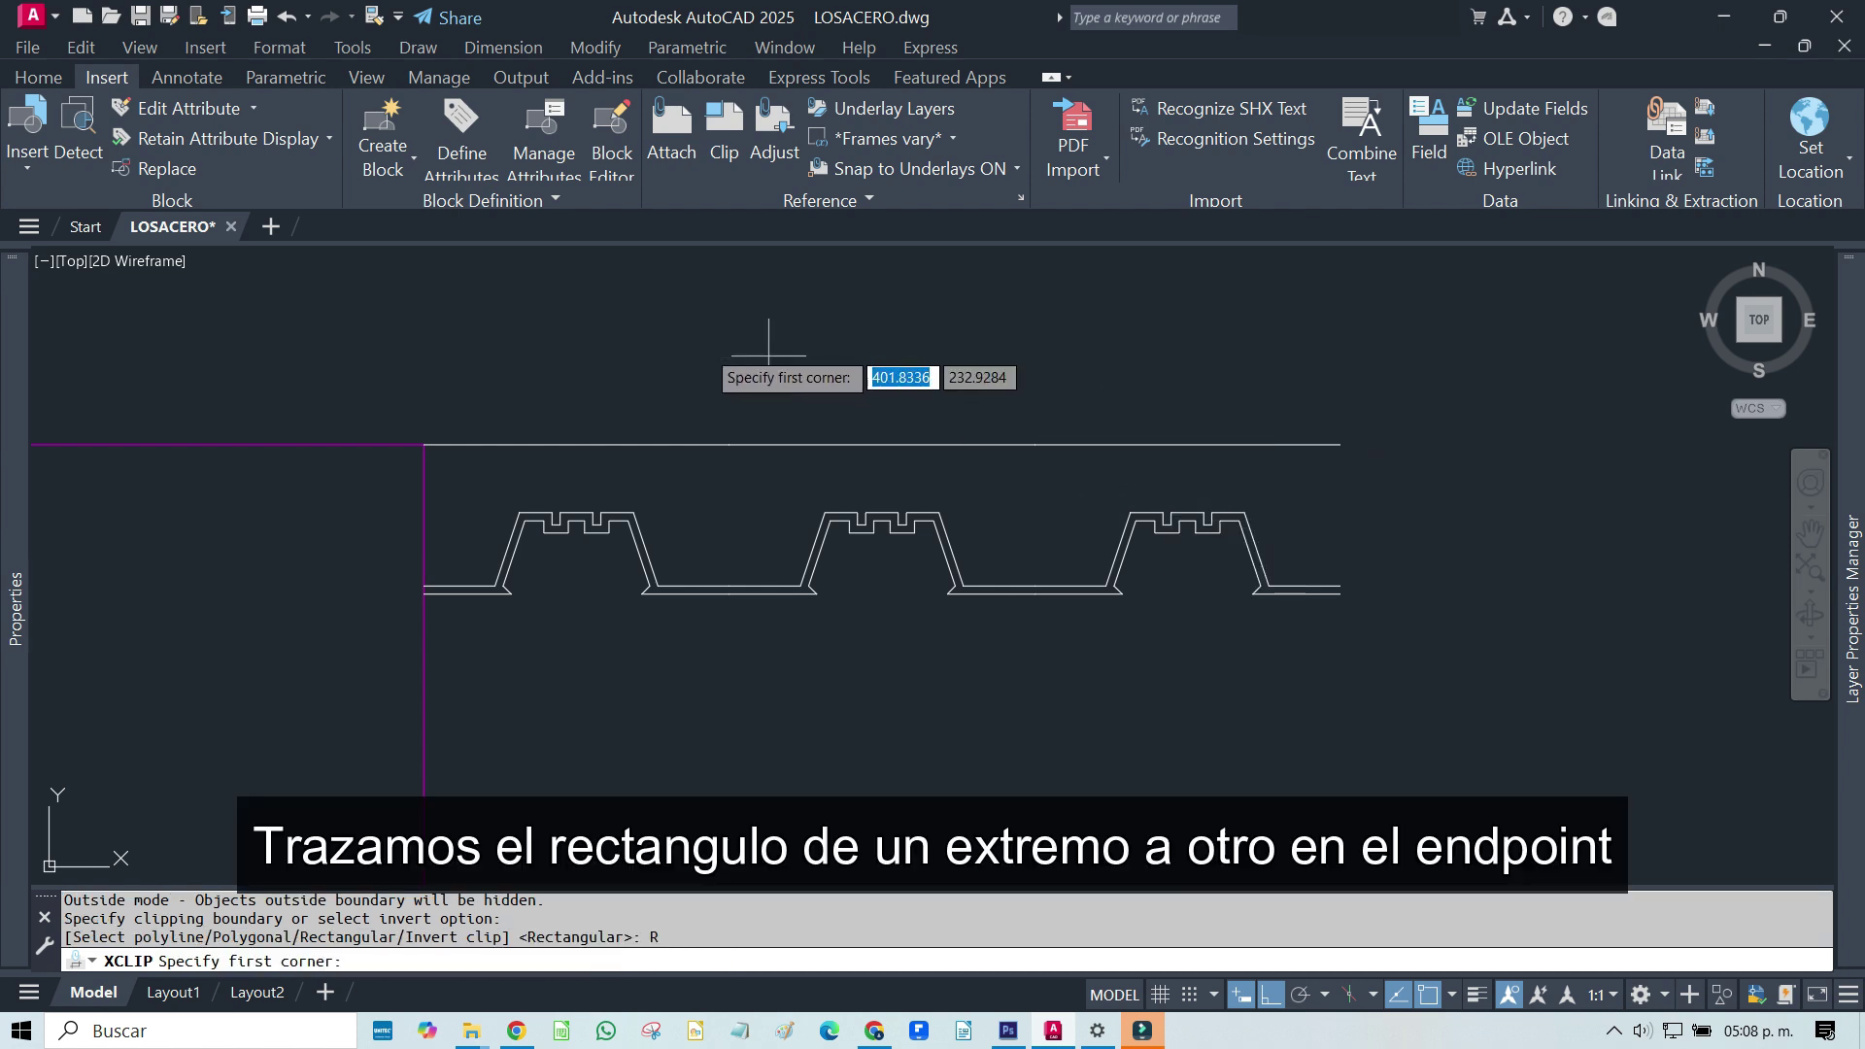
{"action": "left_click", "coordinate": [423, 444]}
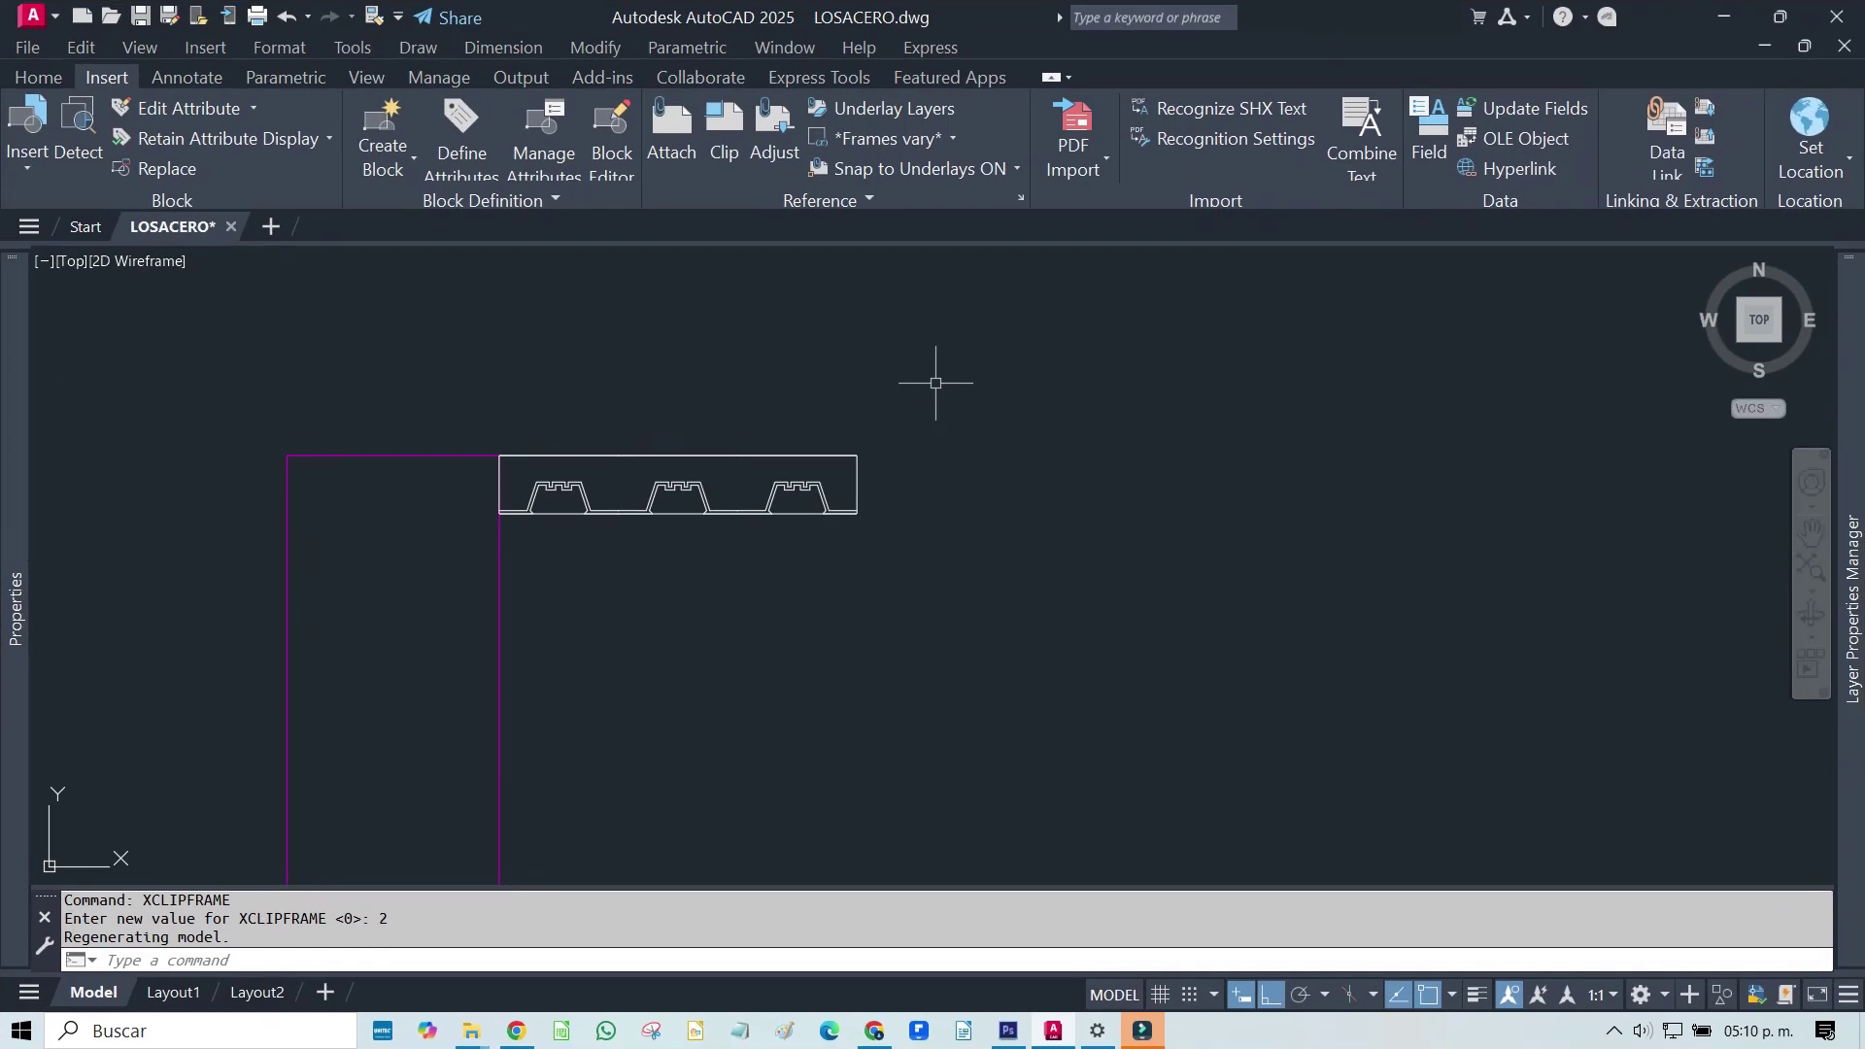
Set XCLIPFRAME to 0 so the clip frame is hidden
{"action": "type", "text": "XC"}
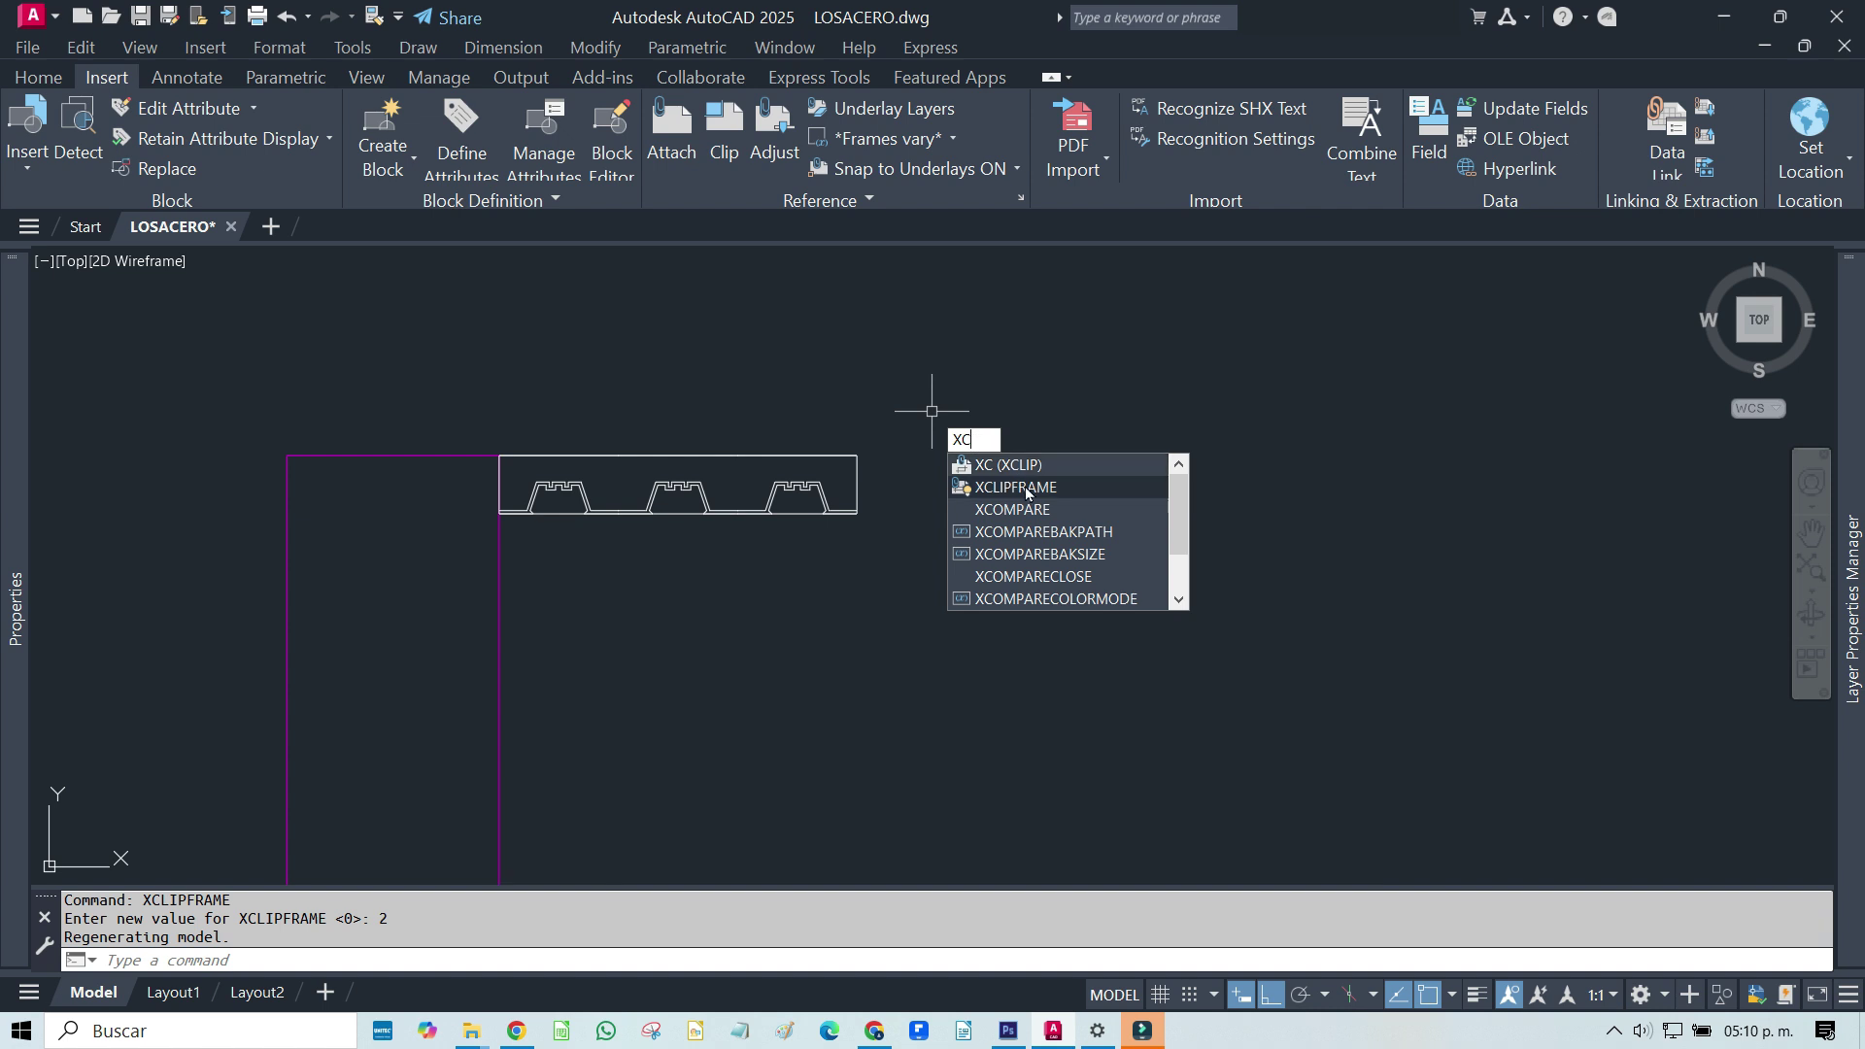
{"action": "left_click", "coordinate": [1027, 488]}
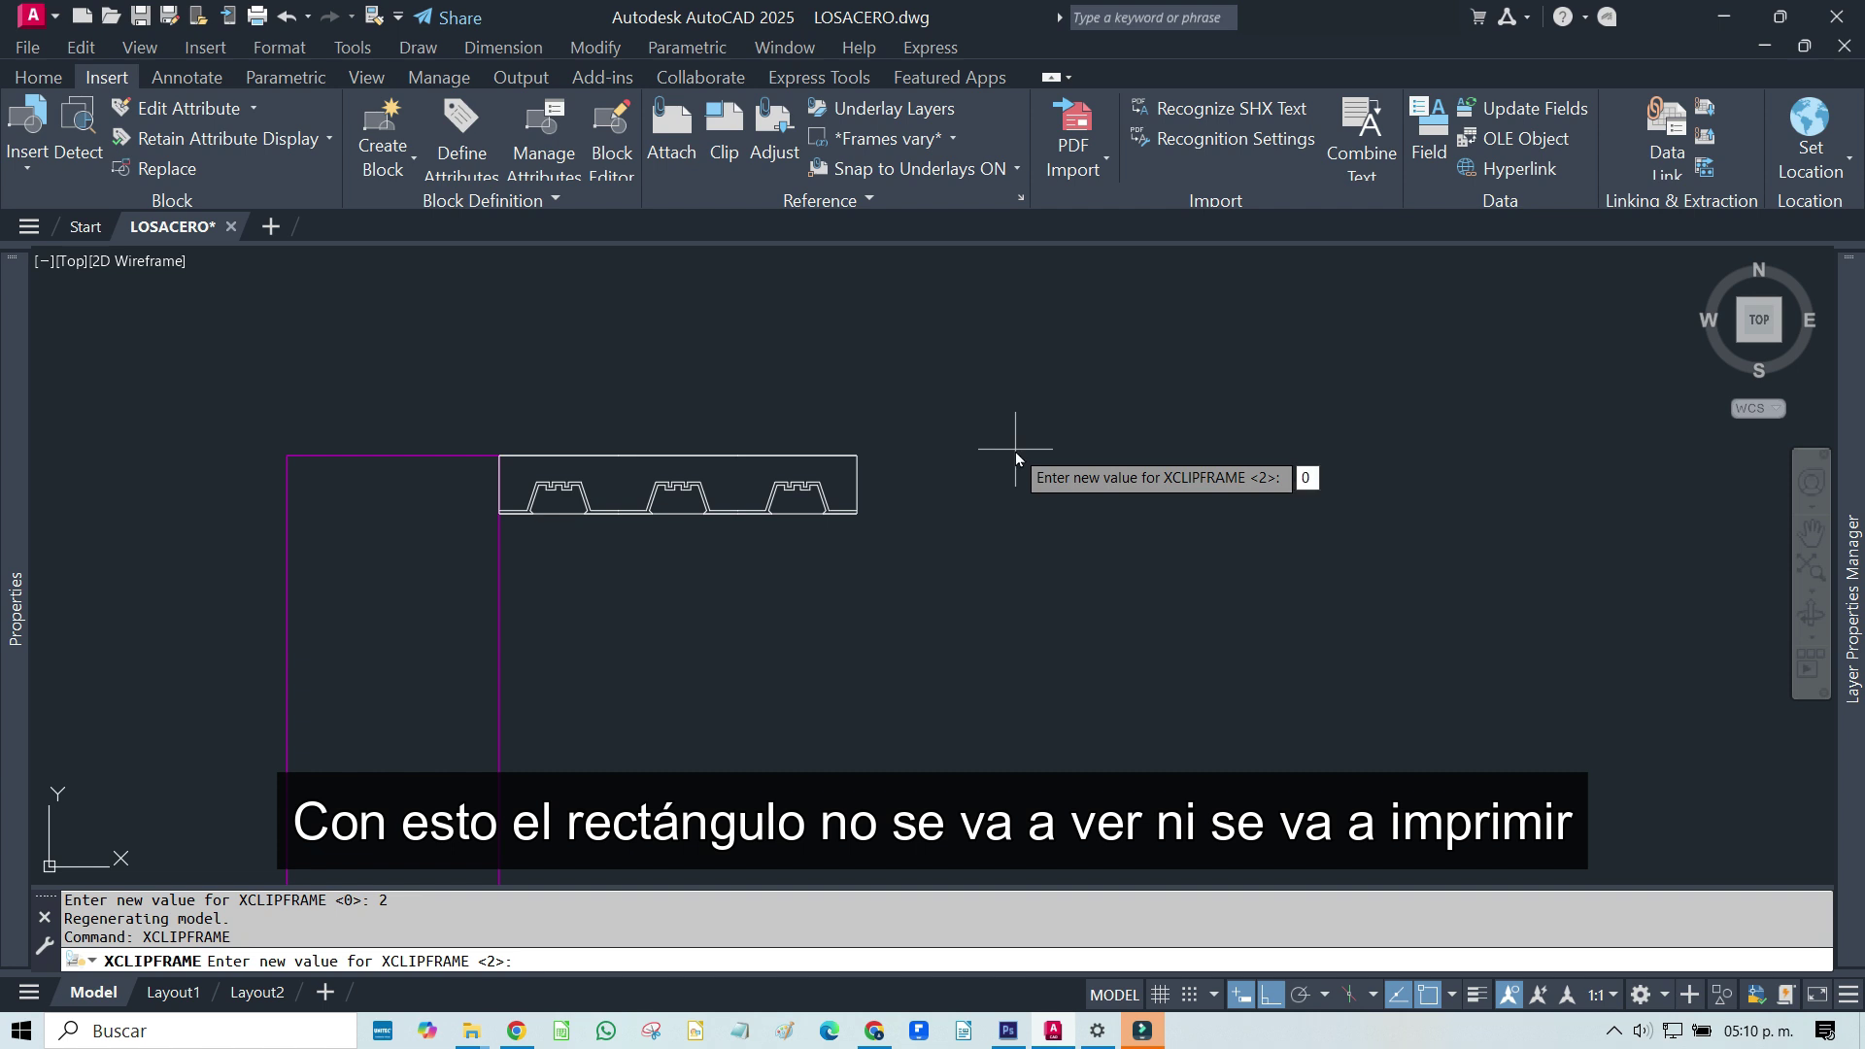
{"action": "key", "text": "Return"}
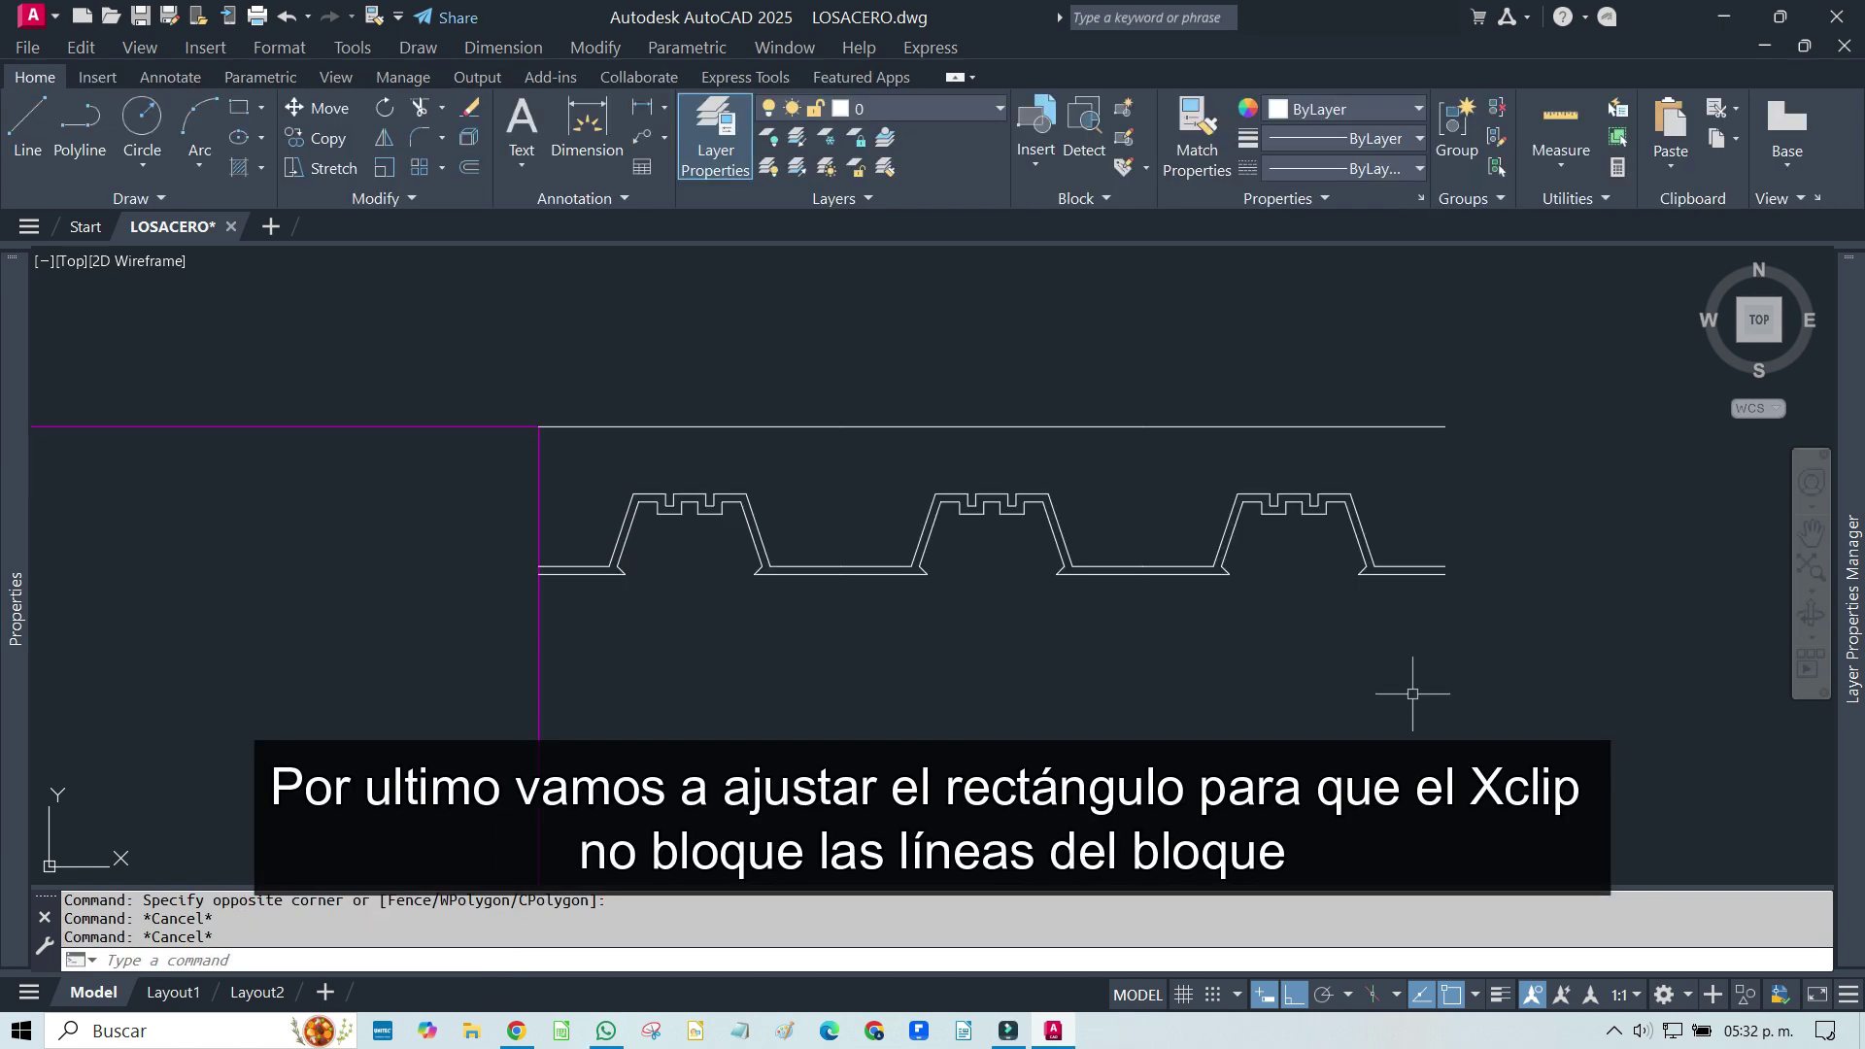
Stretch the clip rectangle's top edge above the slab and its bottom edge below the deck
{"action": "left_click", "coordinate": [1525, 504]}
{"action": "left_click", "coordinate": [1363, 647]}
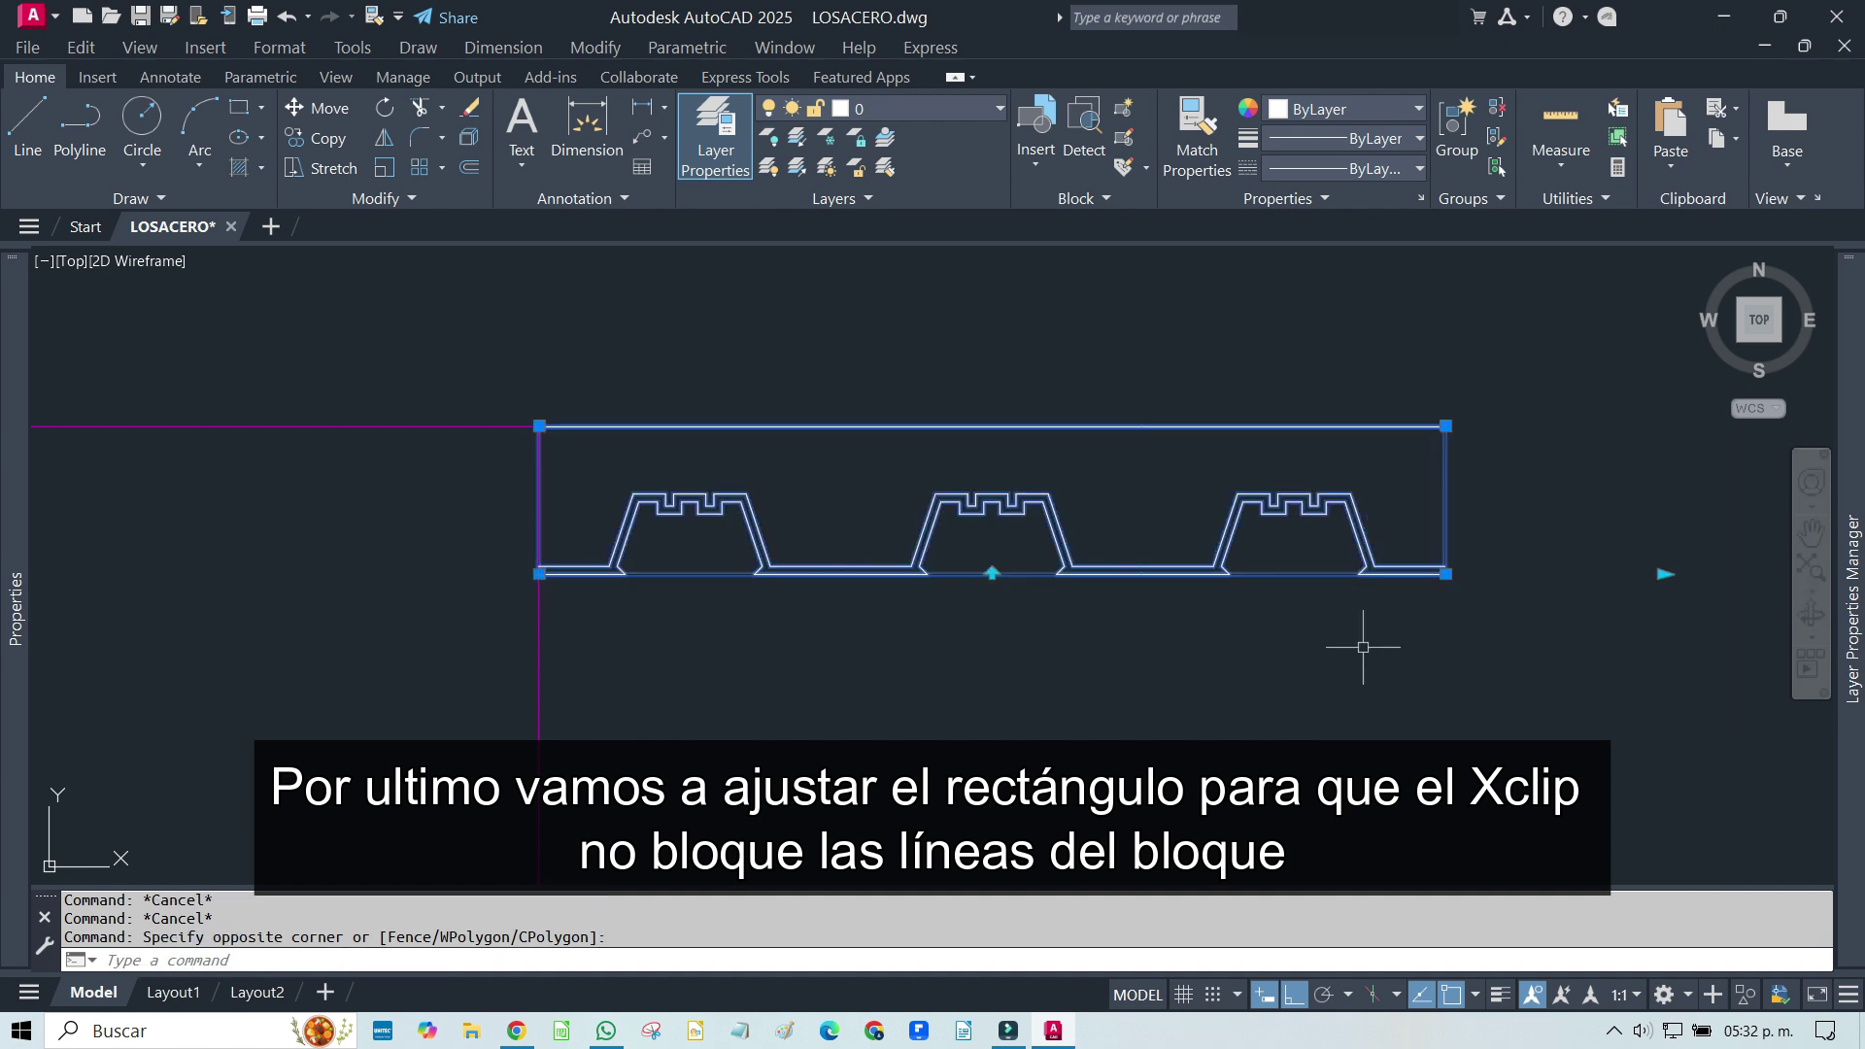
{"action": "left_click", "coordinate": [1446, 426]}
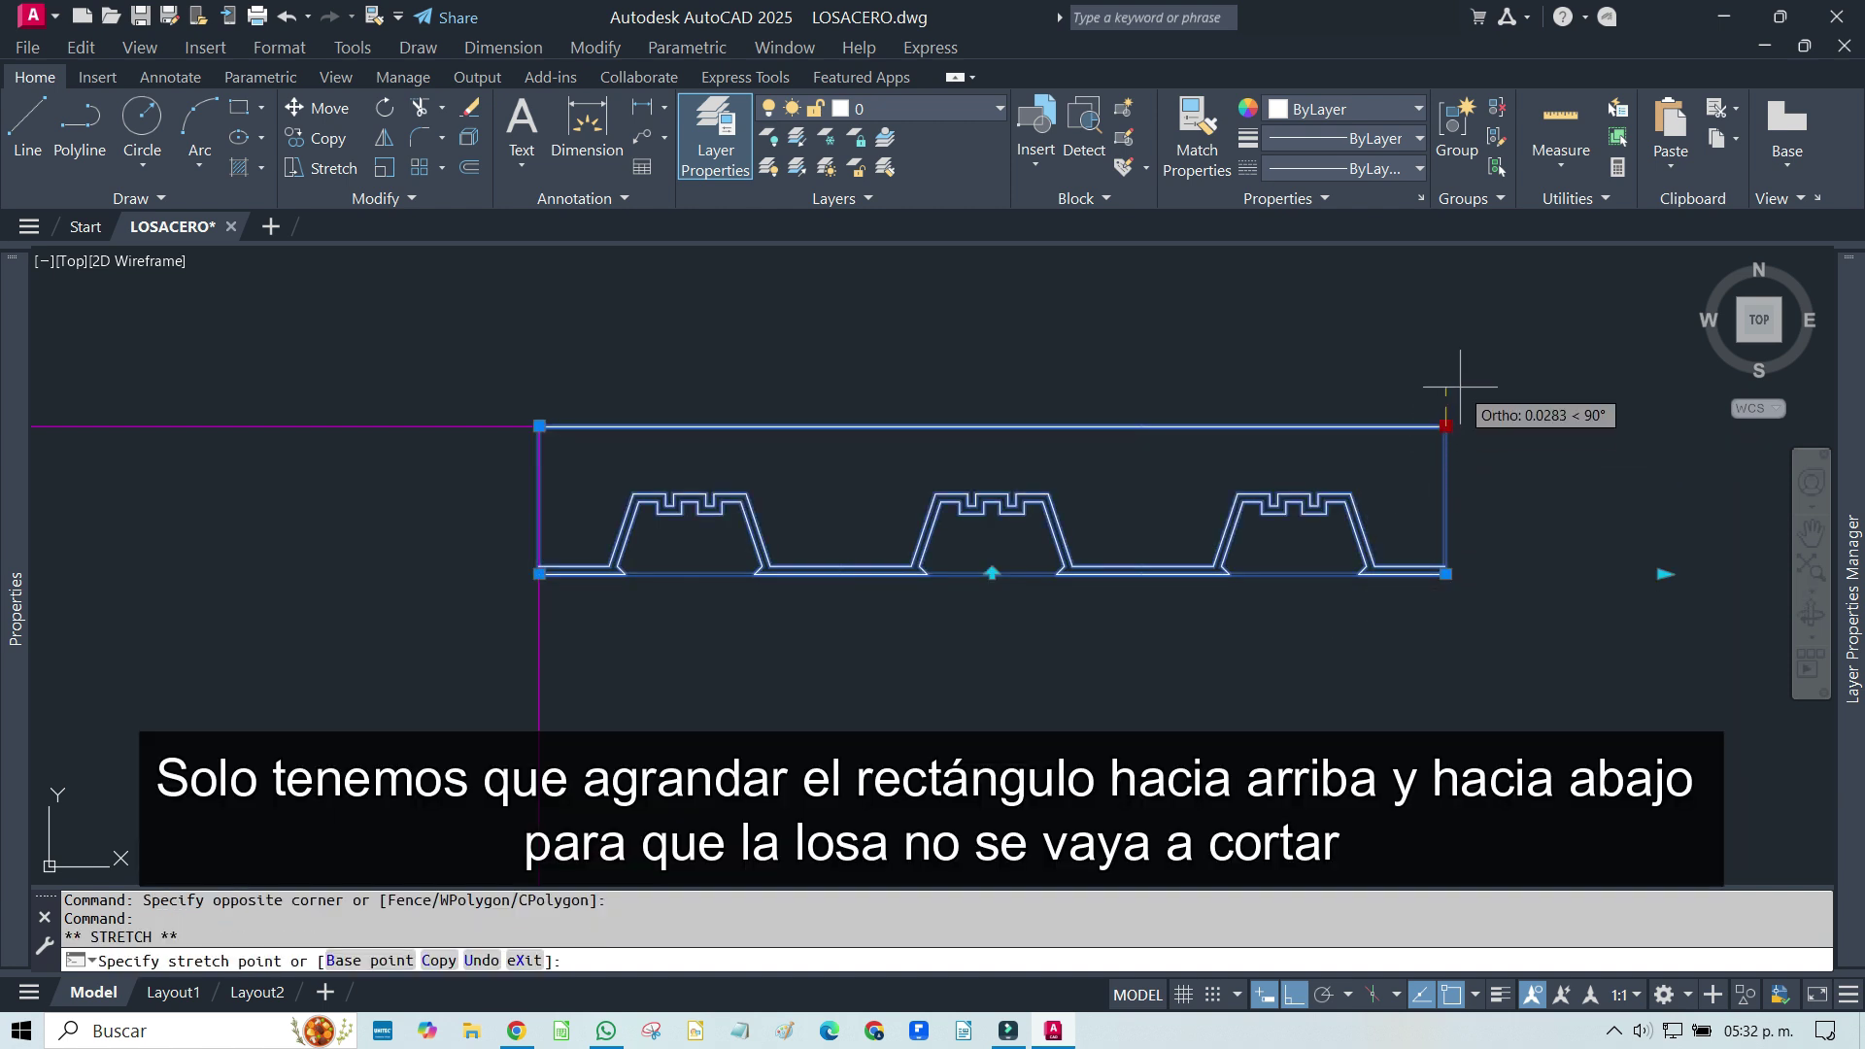
{"action": "left_click", "coordinate": [1459, 393]}
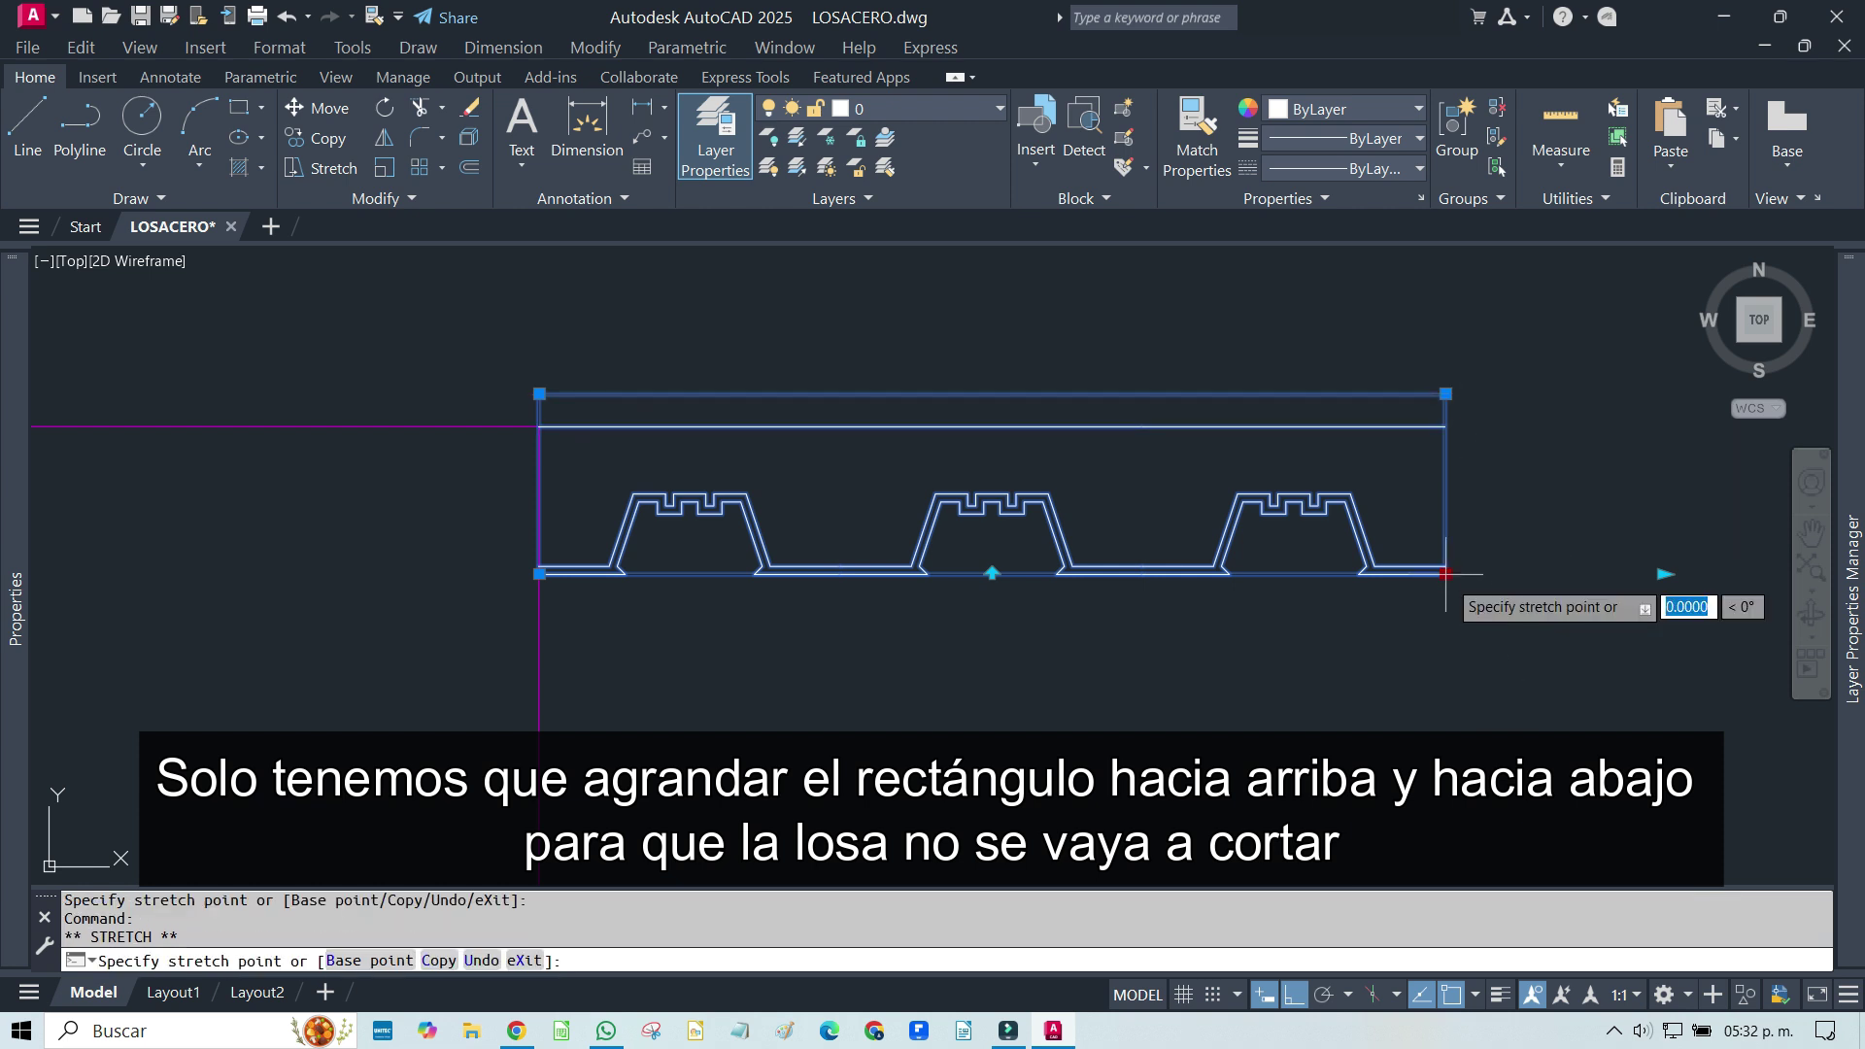
{"action": "left_click", "coordinate": [1455, 621]}
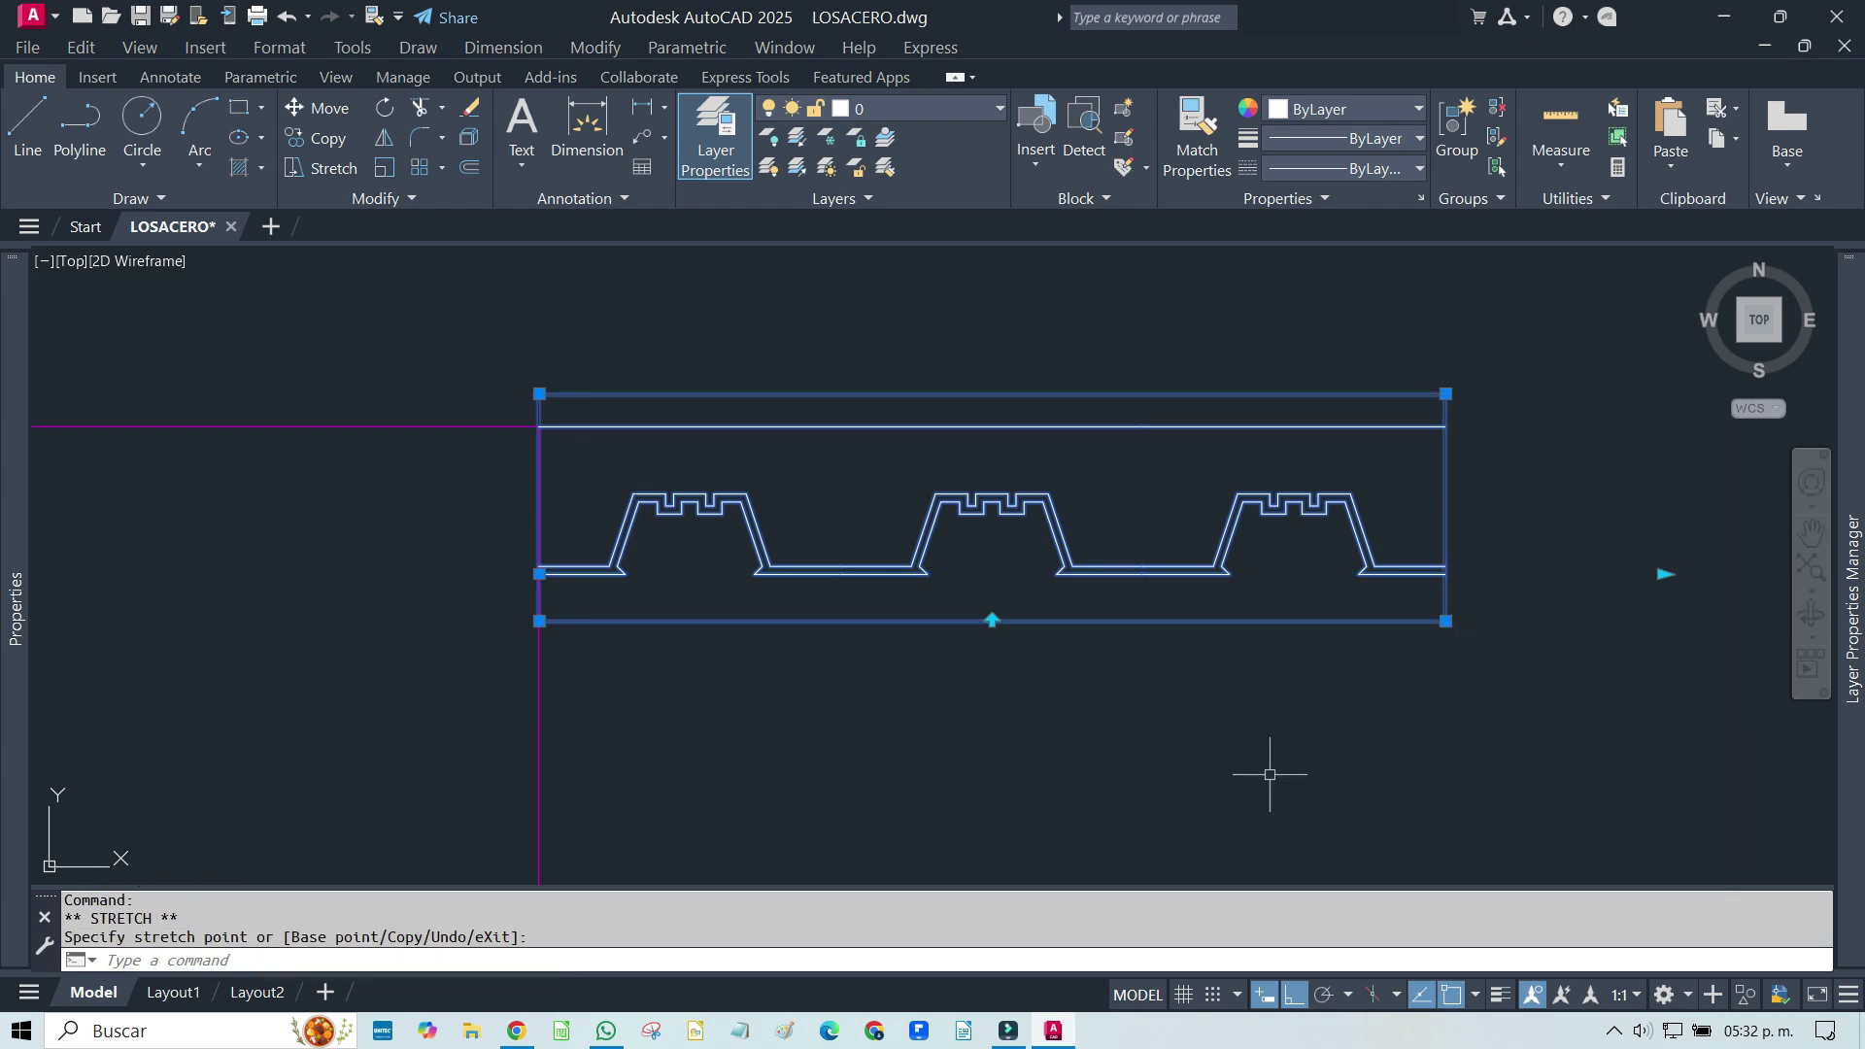
{"action": "key", "text": "Escape"}
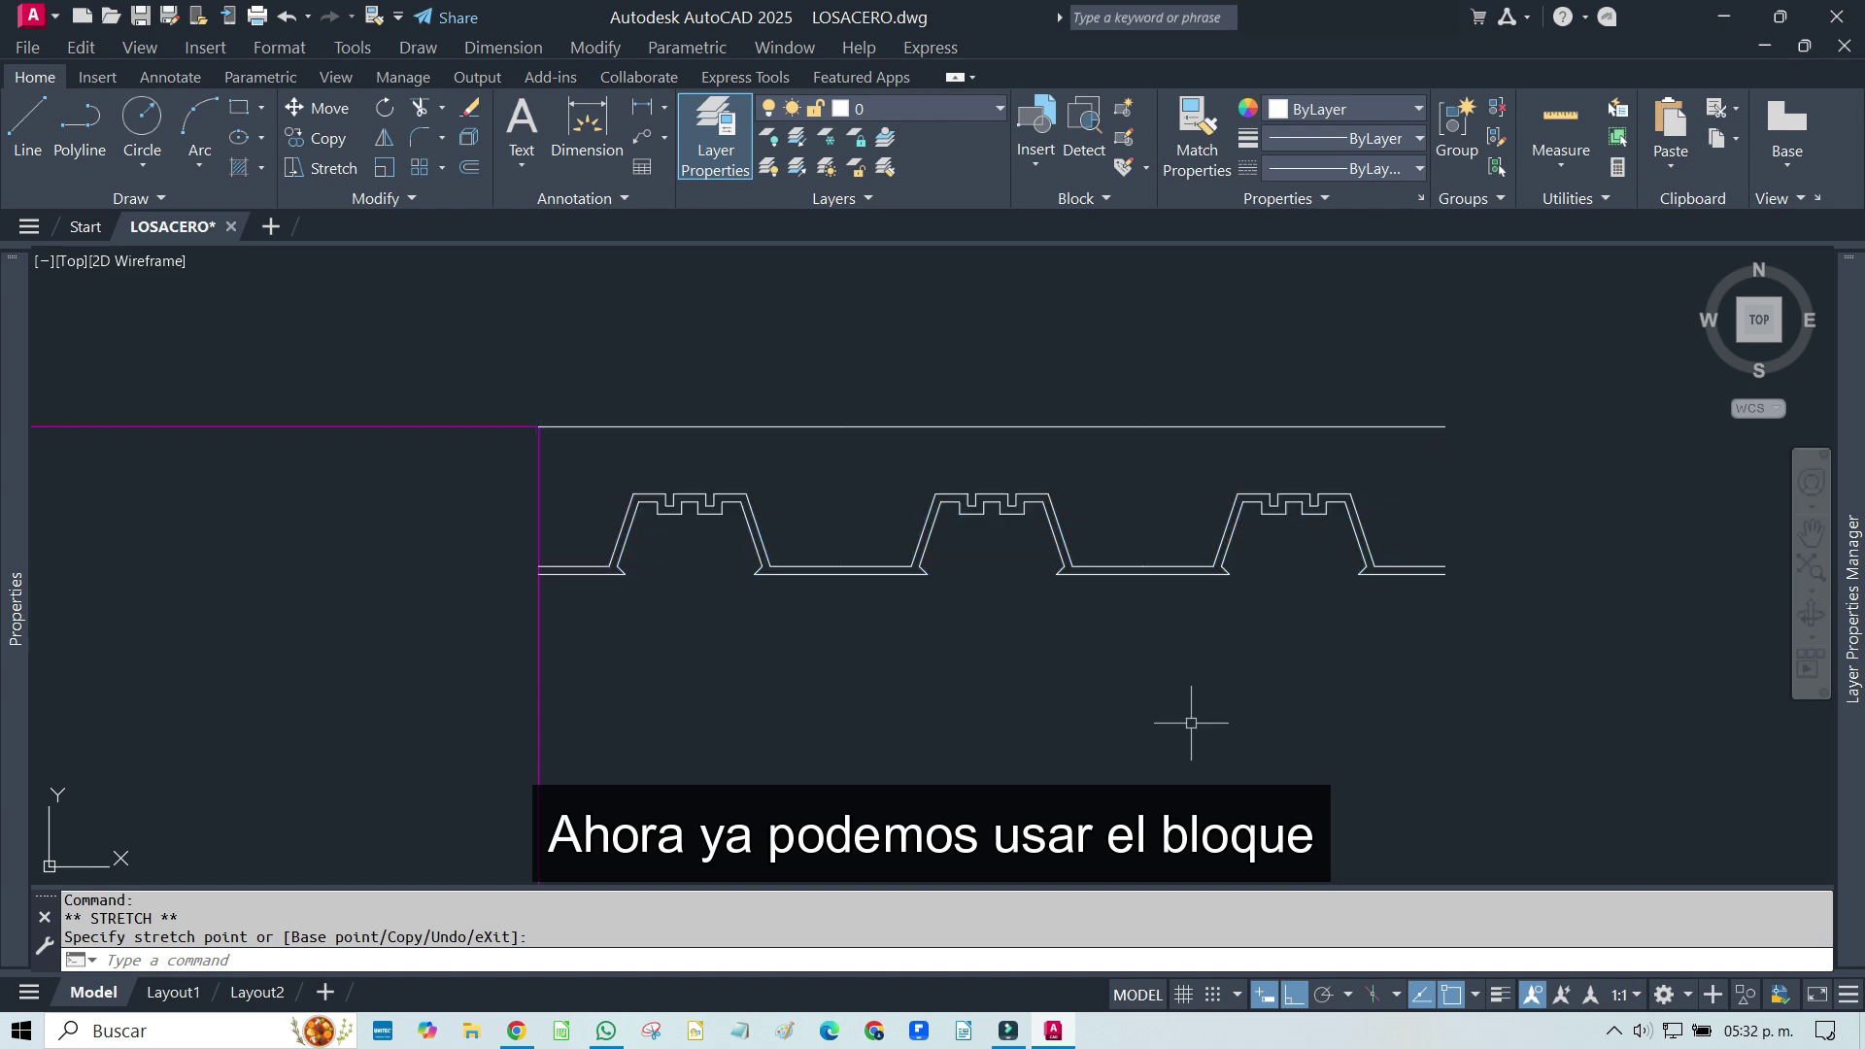
{"action": "middle_click_drag", "start_coordinate": [1241, 655], "coordinate": [1119, 669]}
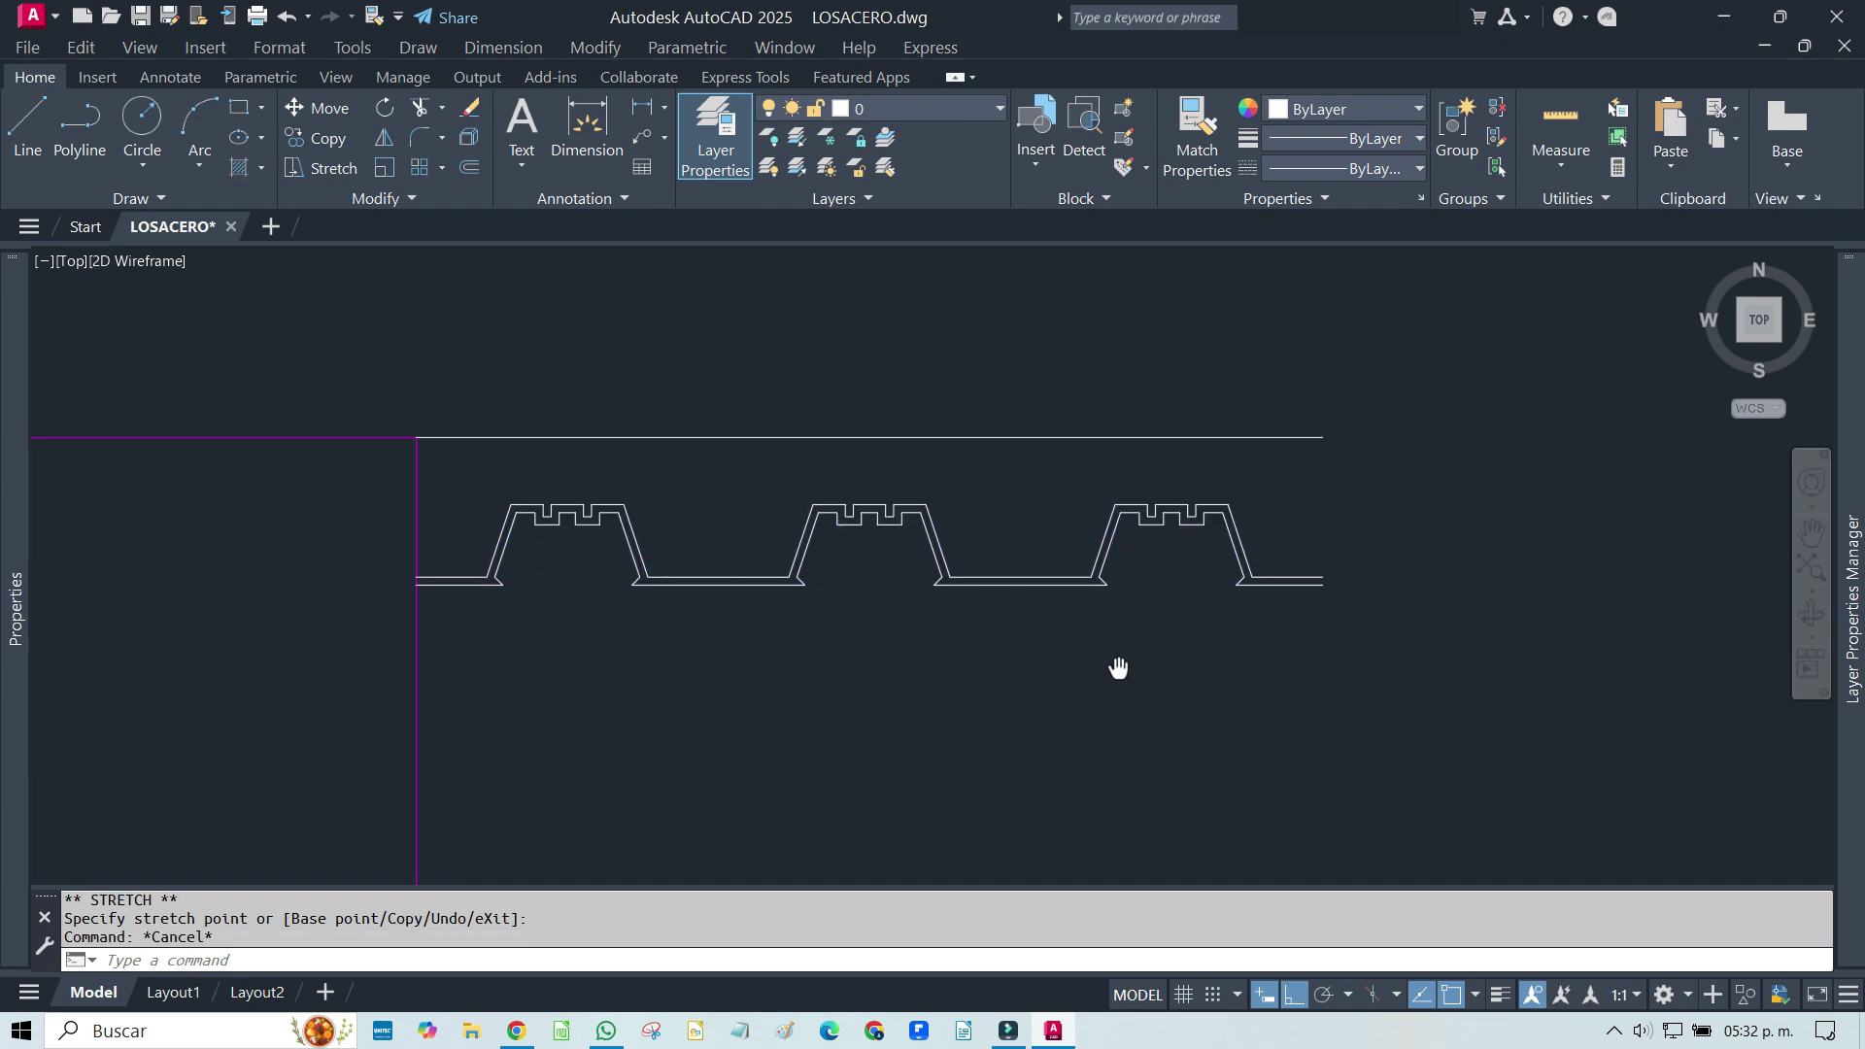
{"action": "scroll", "coordinate": [1121, 644], "scroll_direction": "down", "scroll_amount": 2}
{"action": "middle_click_drag", "start_coordinate": [1365, 654], "coordinate": [1194, 625]}
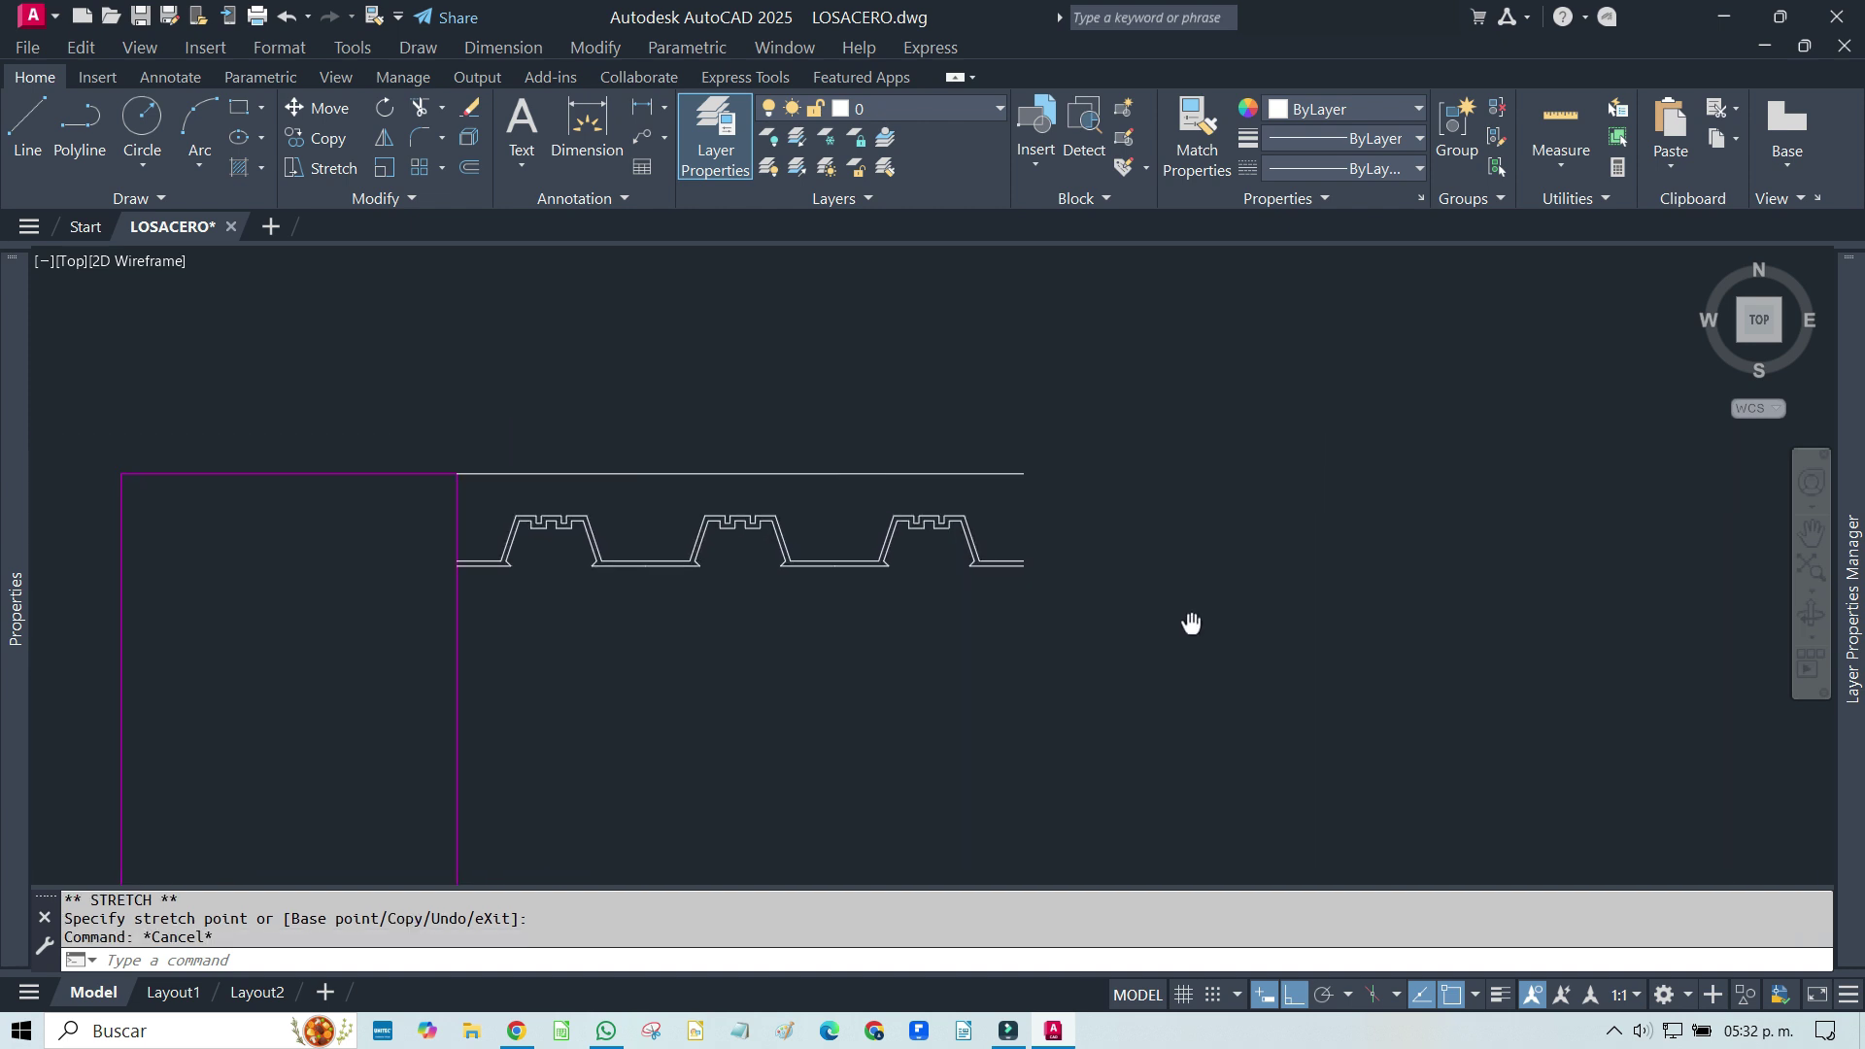
{"action": "left_click", "coordinate": [1146, 494]}
Stretch the deck block's array grip to a longer repeating length
{"action": "left_click", "coordinate": [874, 516]}
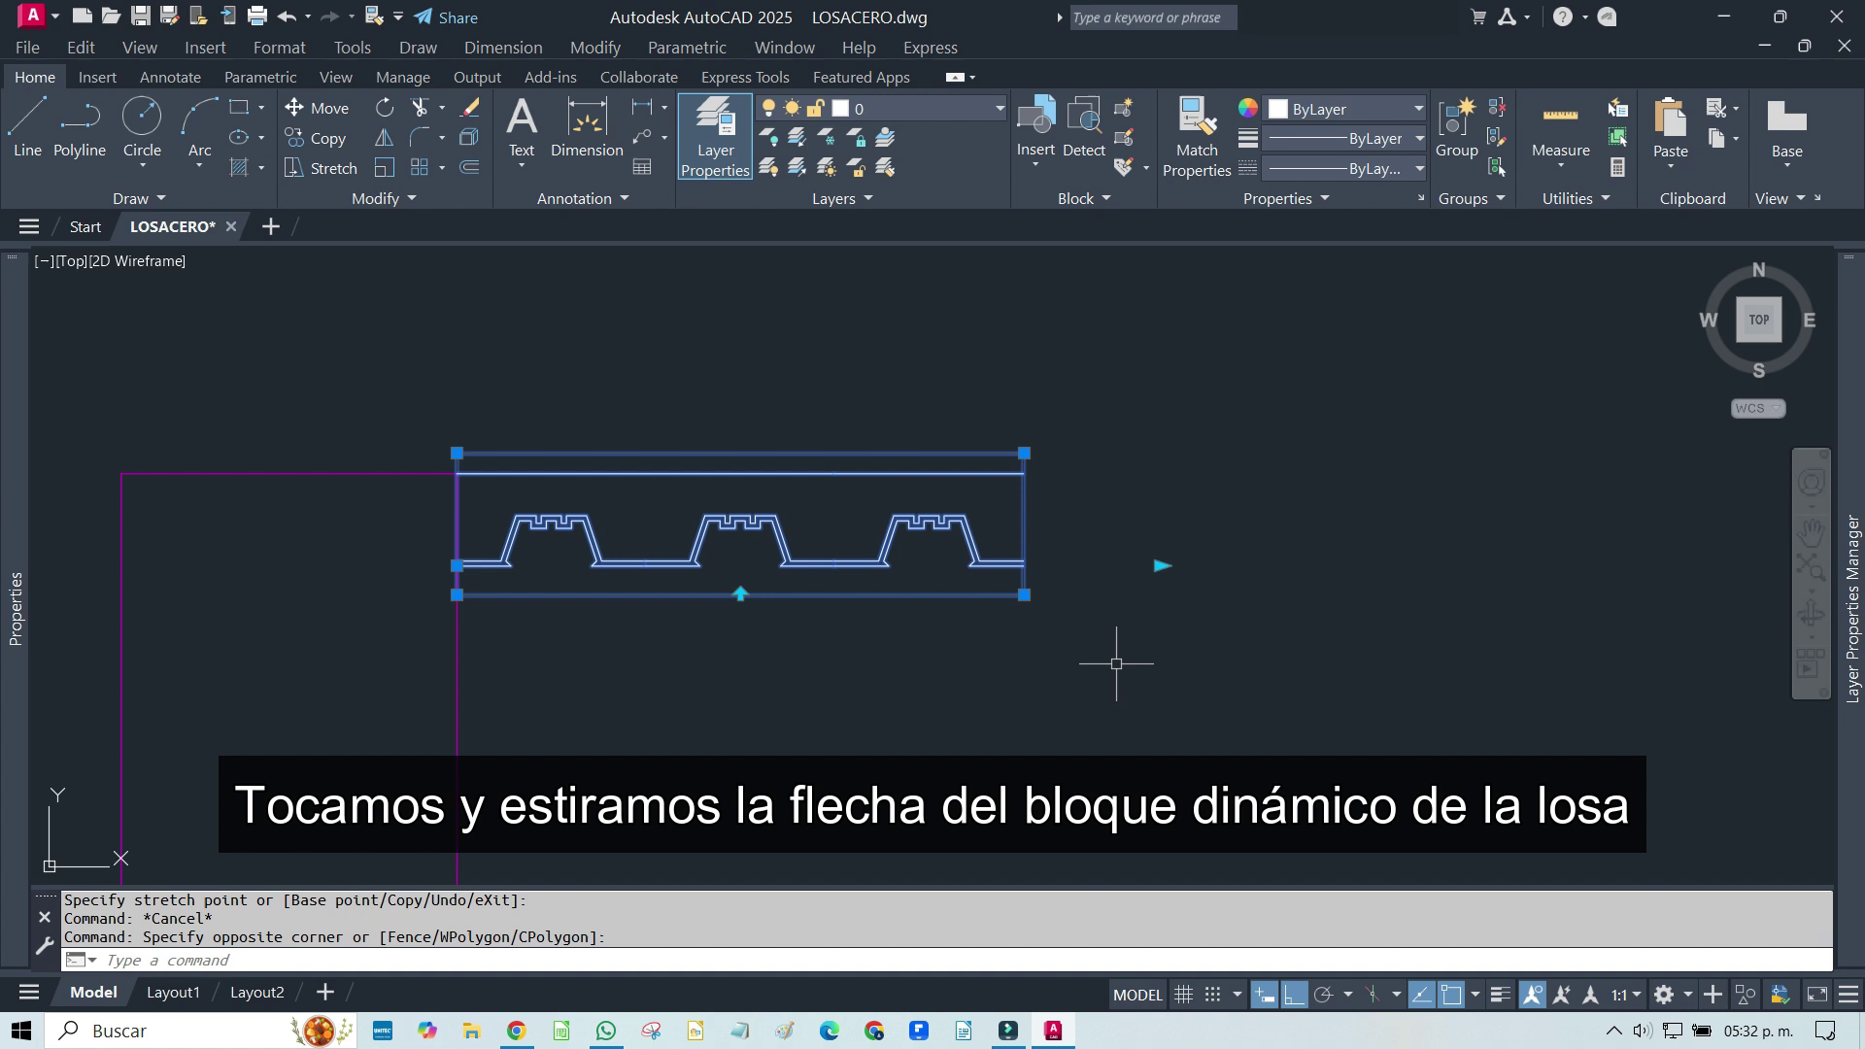
{"action": "left_click", "coordinate": [1160, 566]}
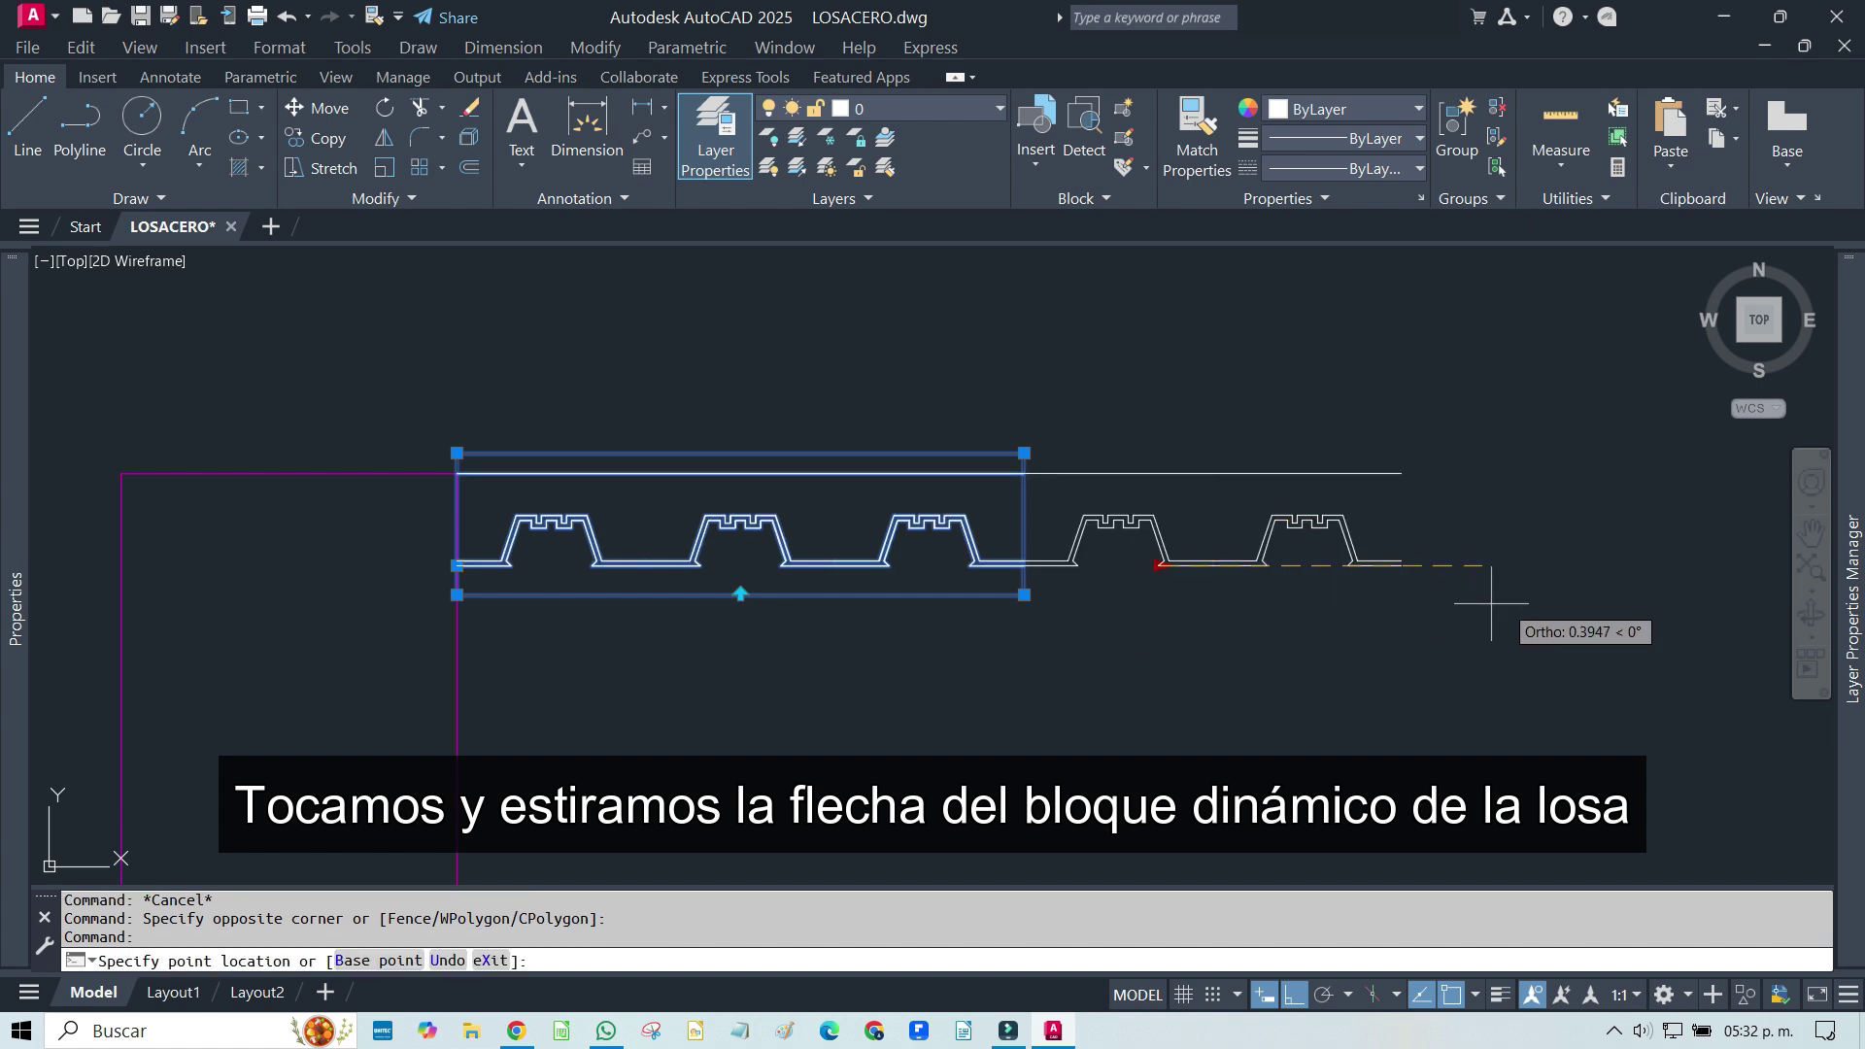
{"action": "scroll", "coordinate": [1717, 625], "scroll_direction": "down", "scroll_amount": 2}
{"action": "middle_click_drag", "start_coordinate": [1718, 626], "coordinate": [1280, 626]}
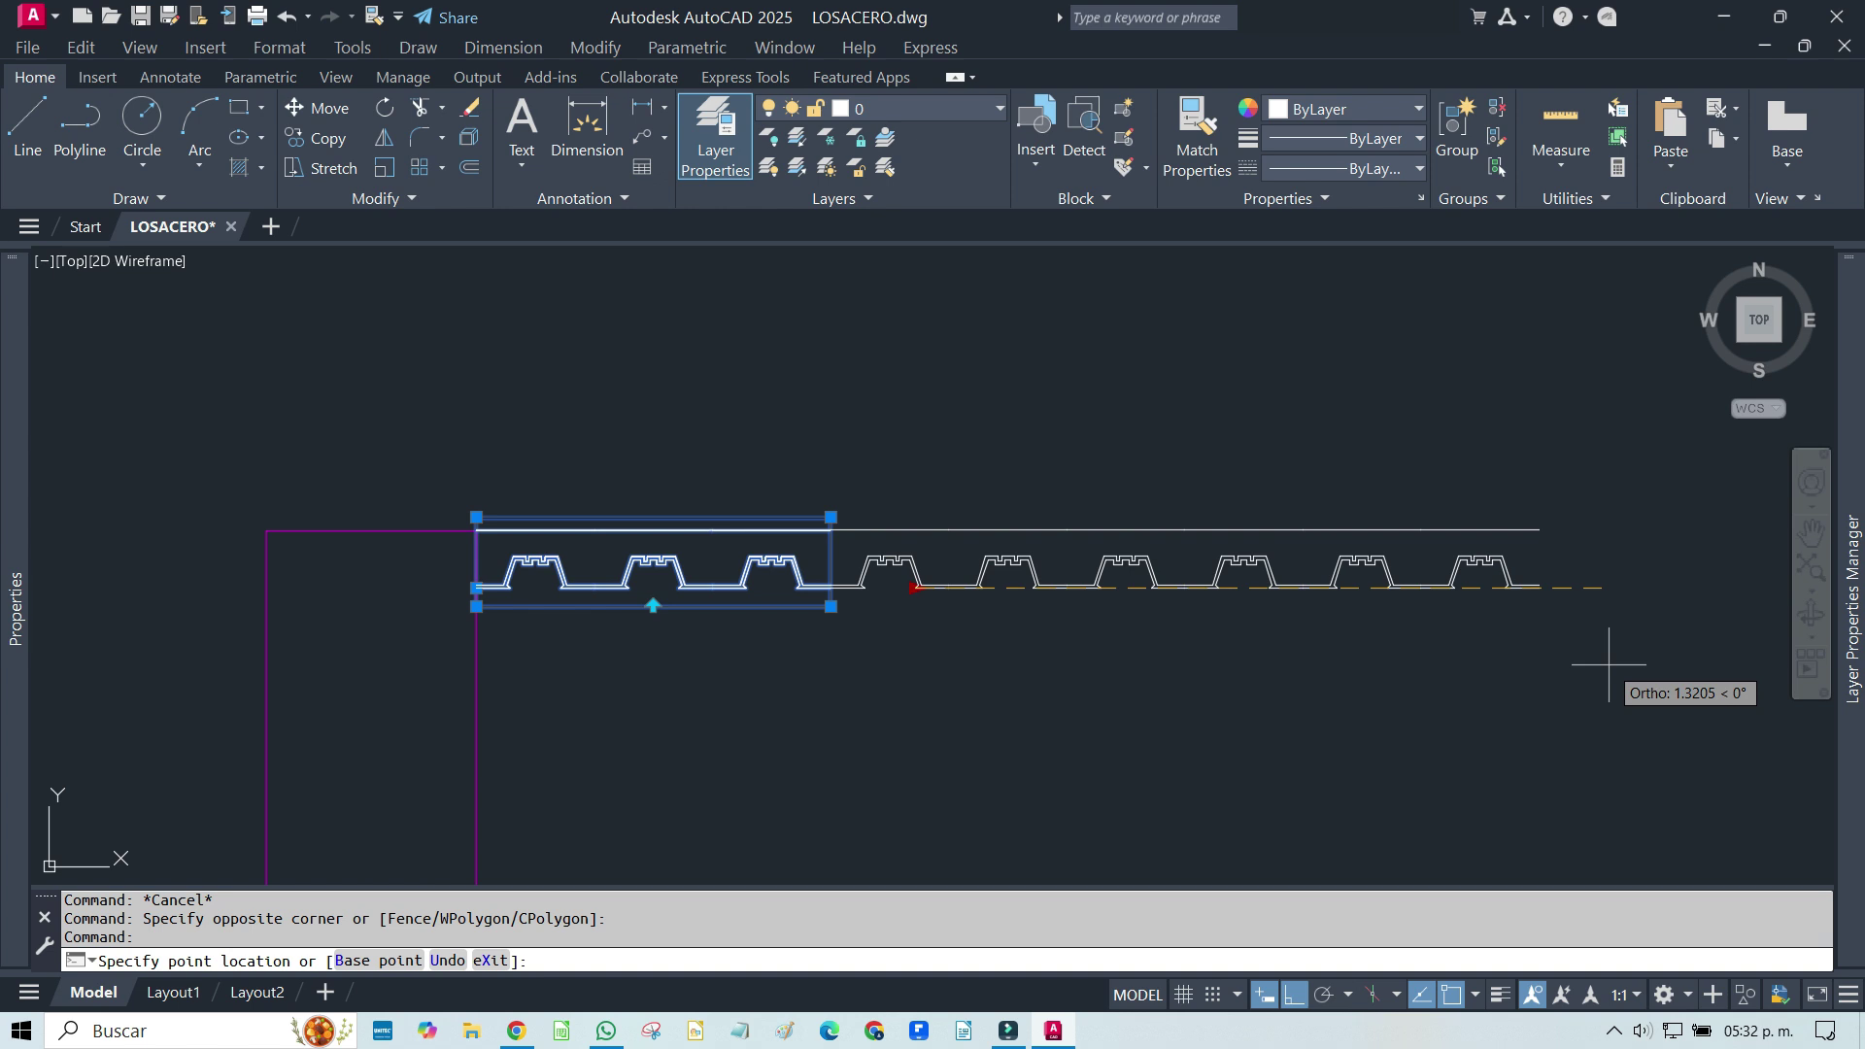
{"action": "left_click", "coordinate": [1609, 665]}
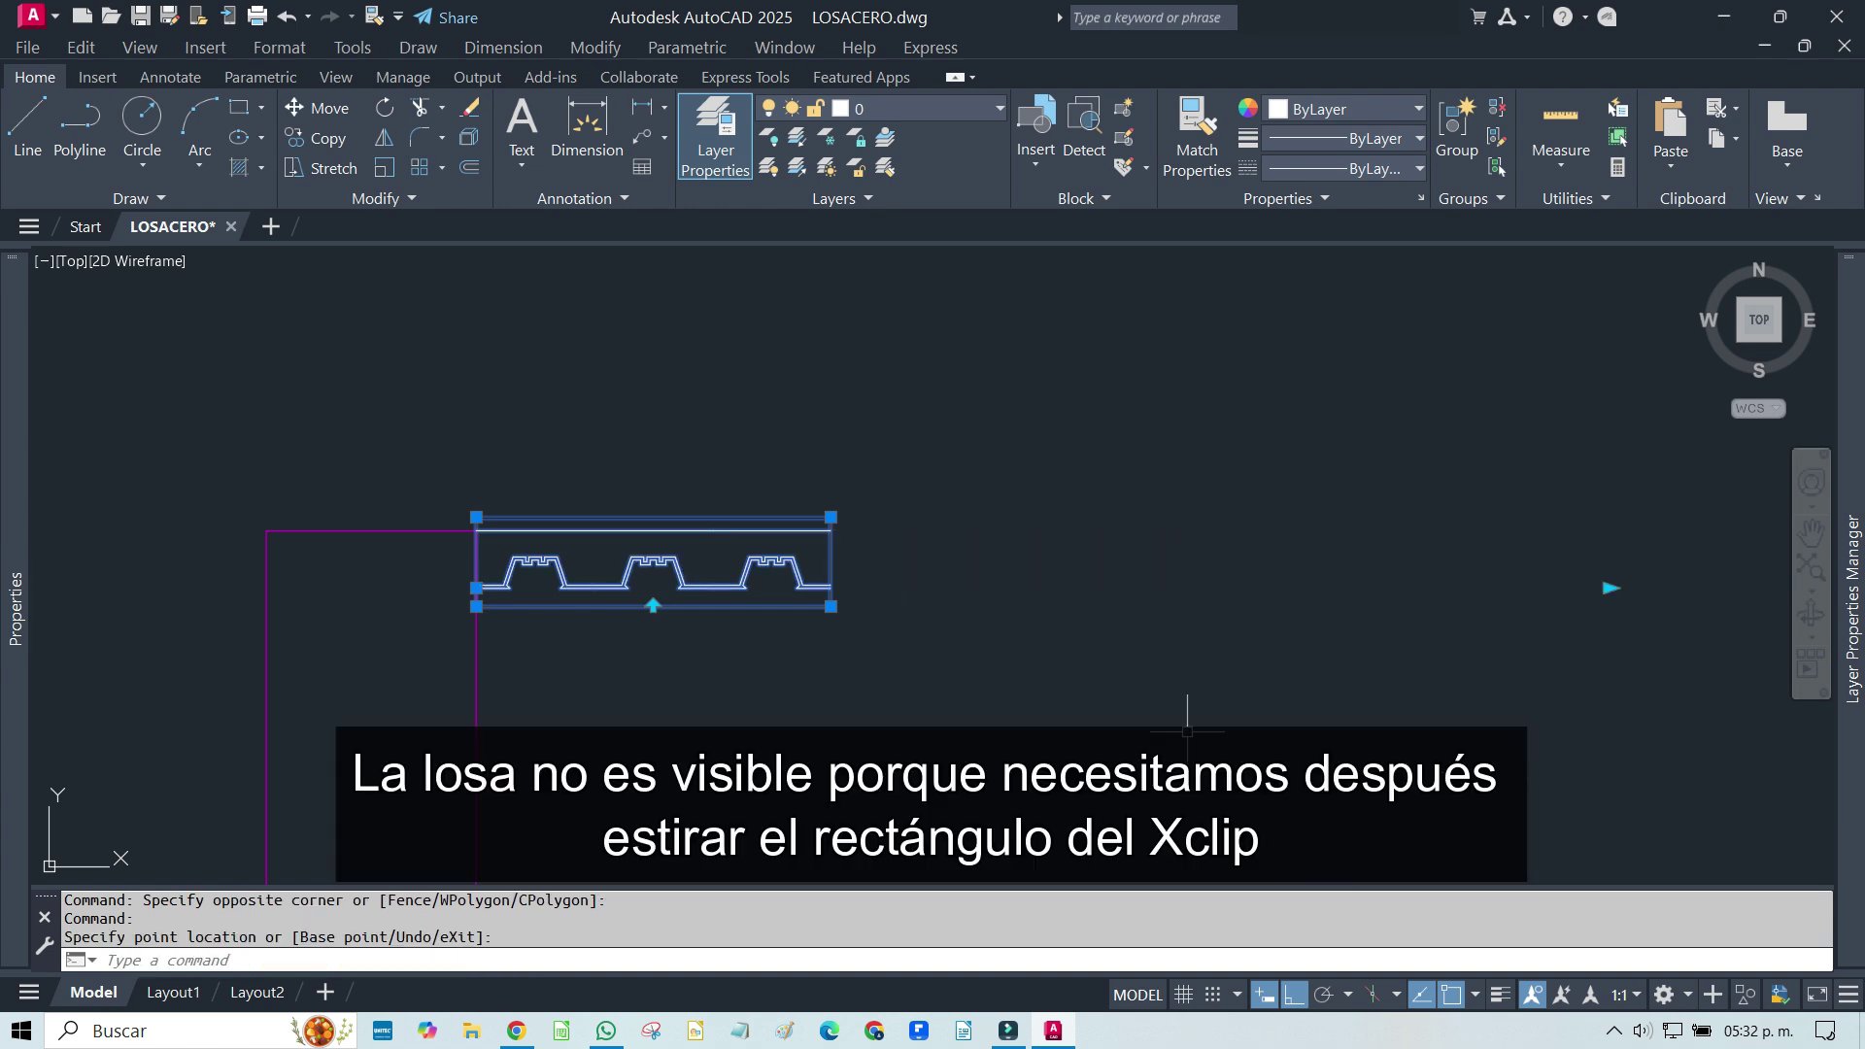
Widen the clip rectangle, then extend the deck profile well past the right column
{"action": "left_click", "coordinate": [831, 606]}
{"action": "left_click", "coordinate": [1389, 667]}
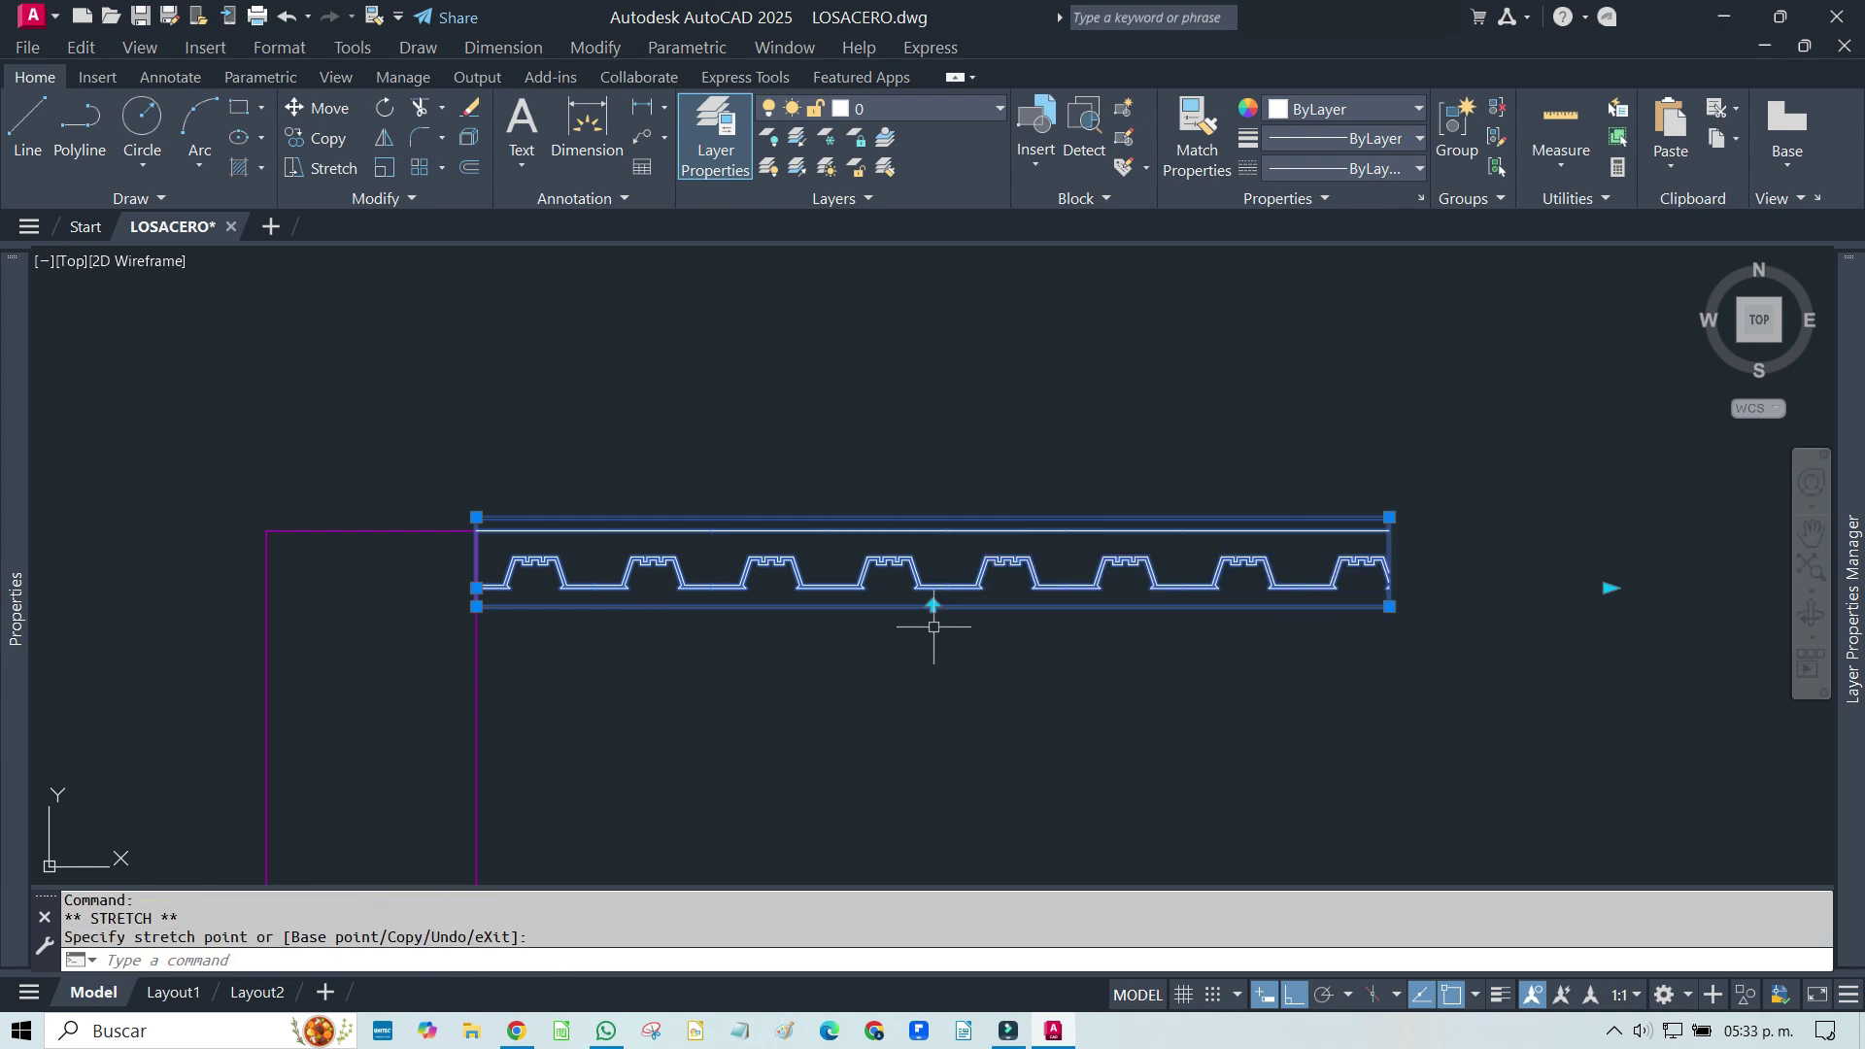
{"action": "scroll", "coordinate": [826, 543], "scroll_direction": "down", "scroll_amount": 4}
{"action": "scroll", "coordinate": [1275, 610], "scroll_direction": "down", "scroll_amount": 2}
{"action": "middle_click_drag", "start_coordinate": [1233, 595], "coordinate": [999, 535]}
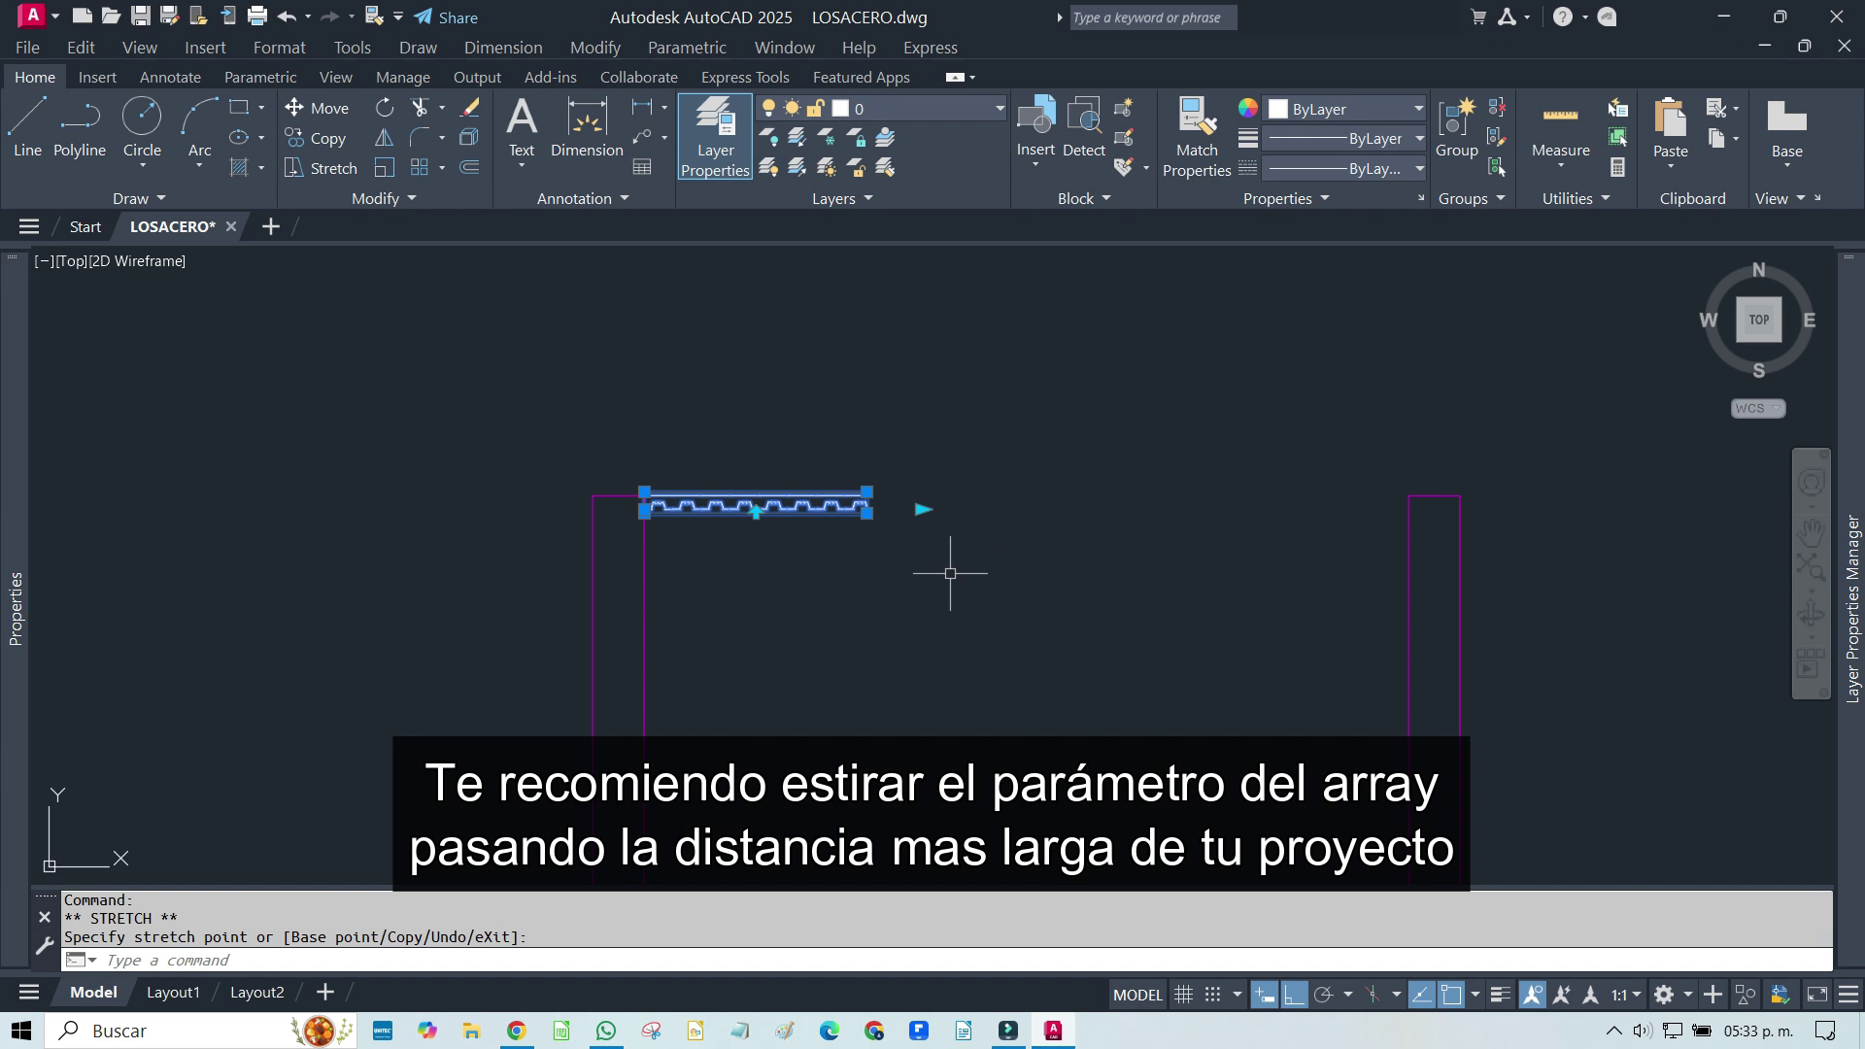
{"action": "left_click", "coordinate": [922, 508]}
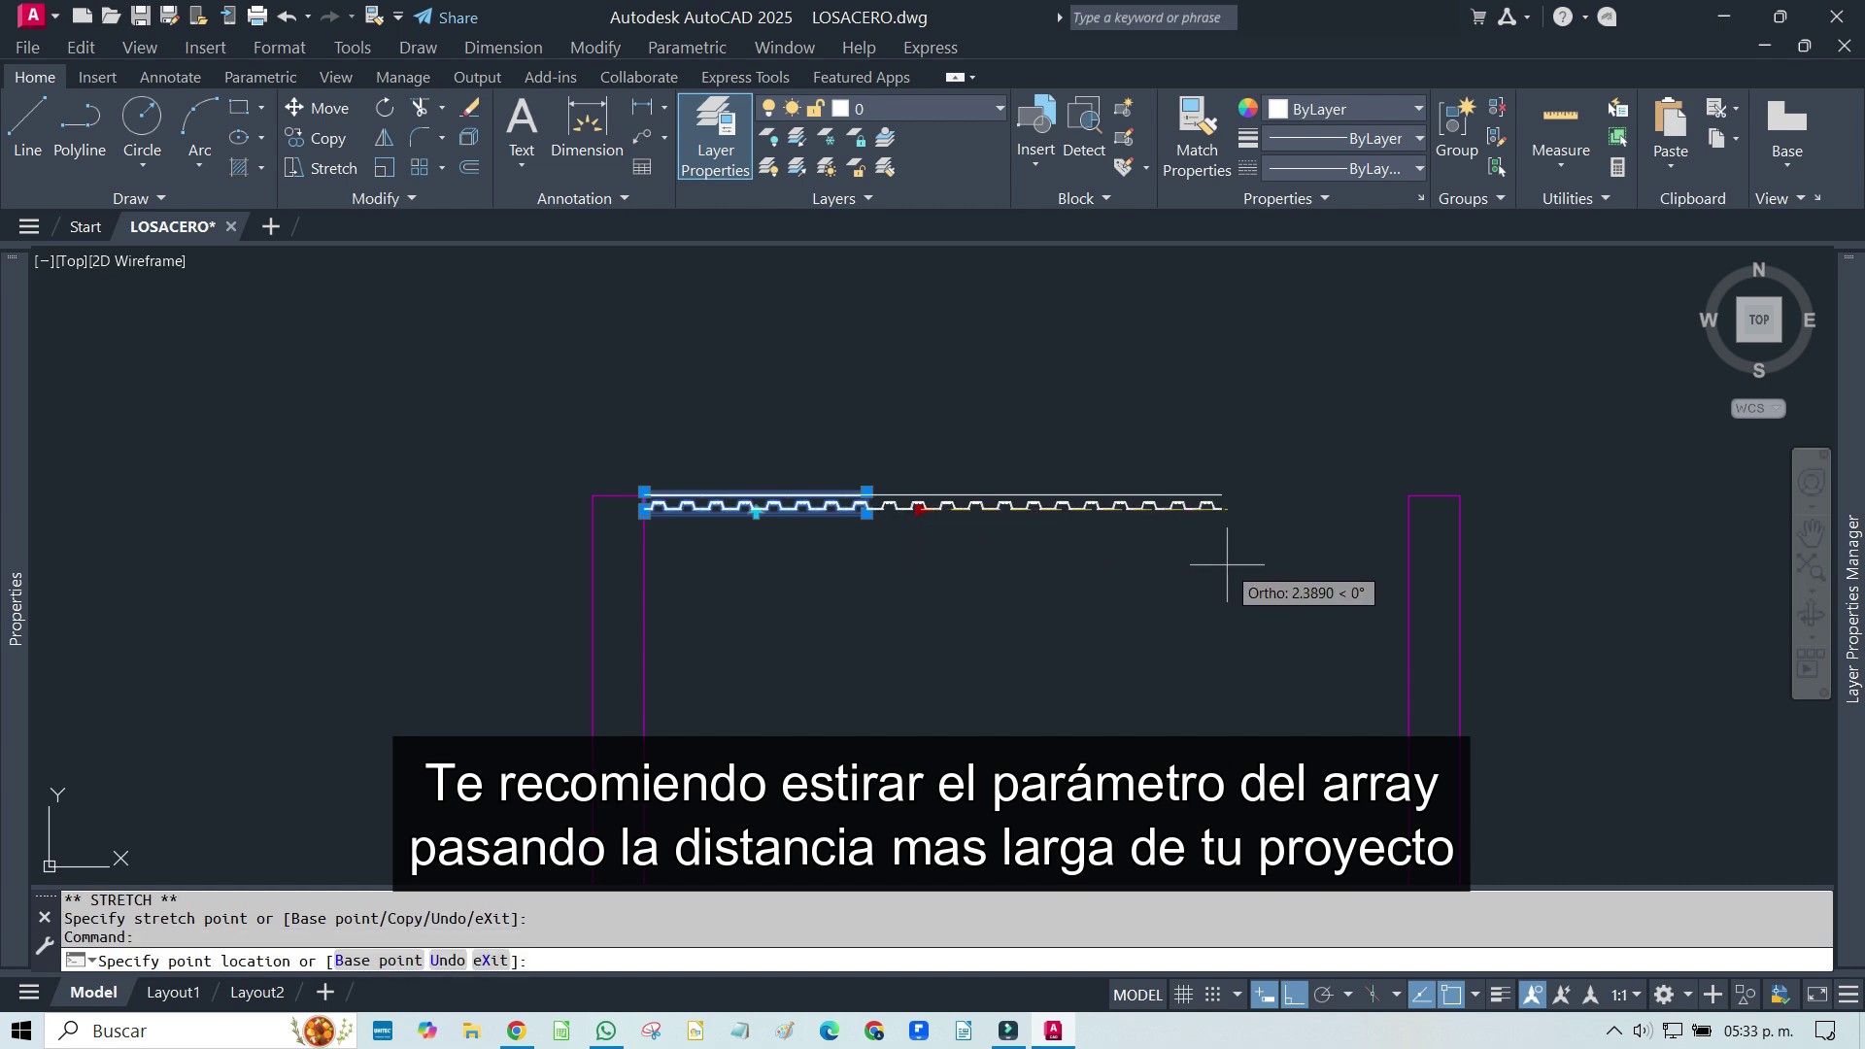
{"action": "left_click", "coordinate": [1453, 576]}
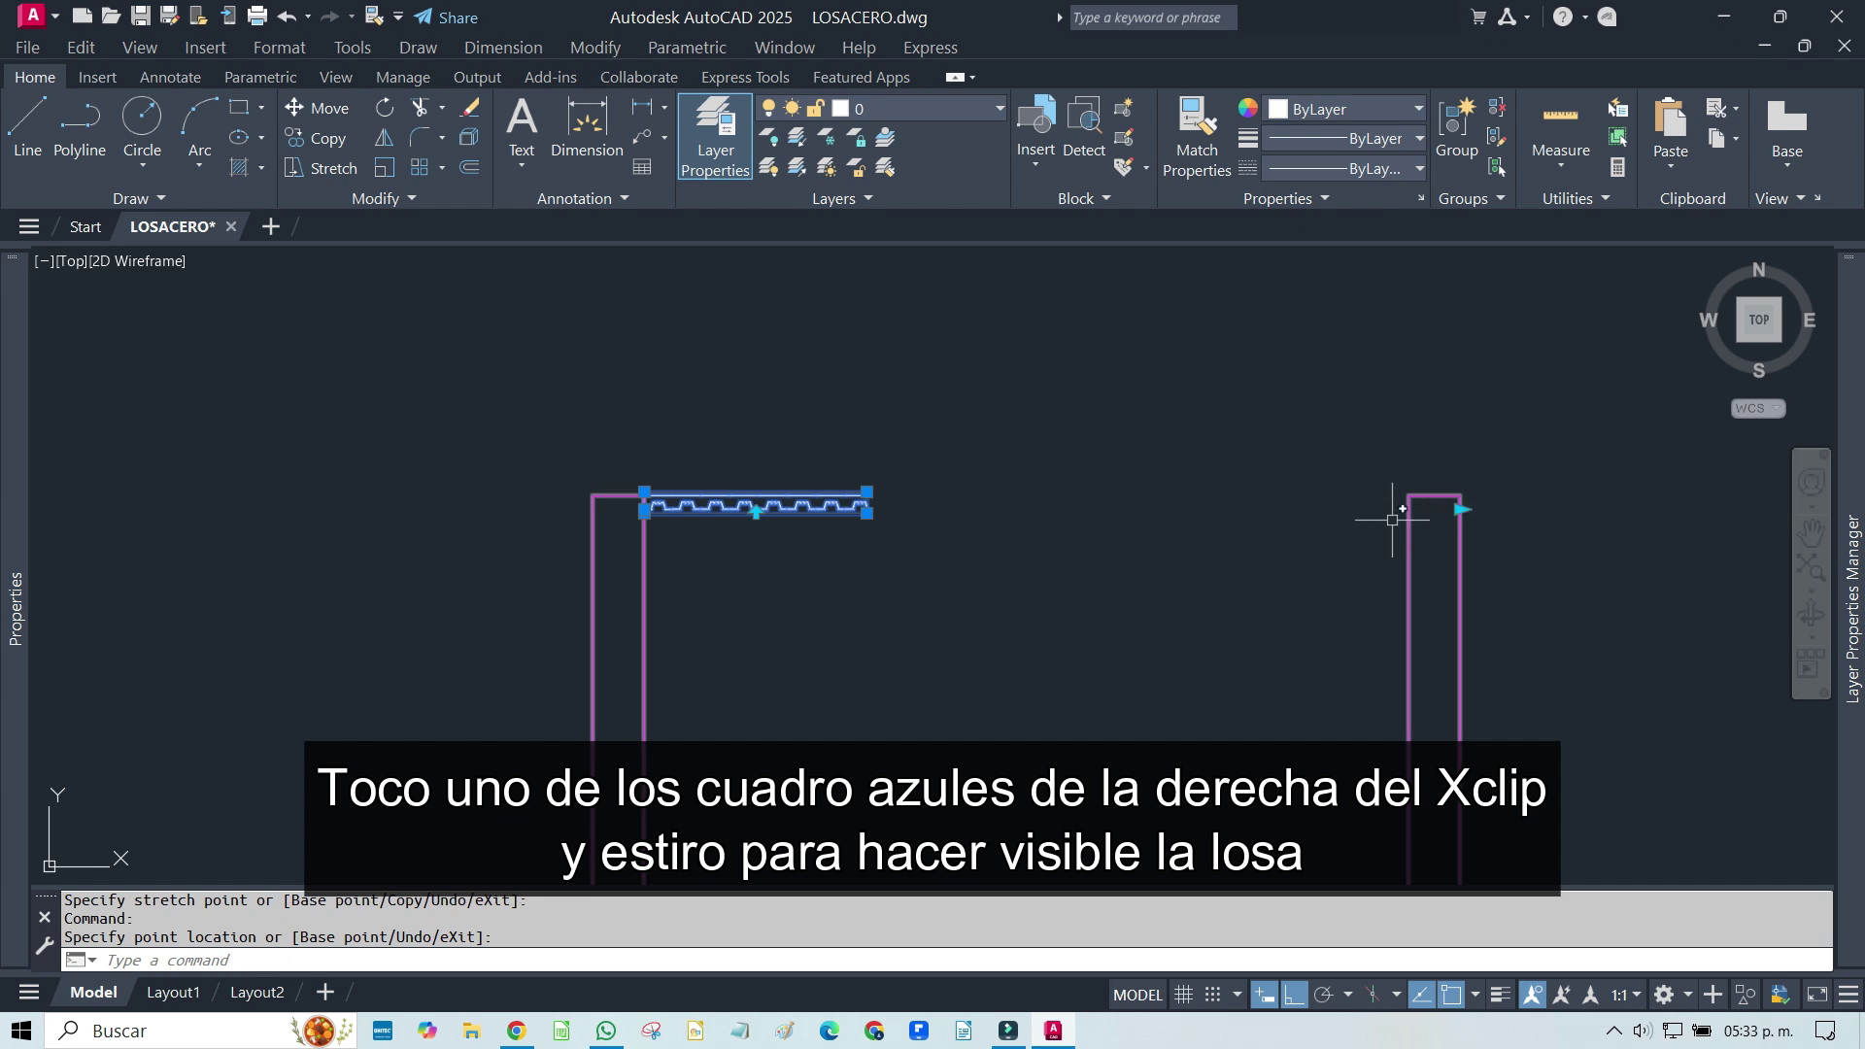
Drag the XCLIP boundary's right grip to the right column face and deselect the slab
{"action": "left_click", "coordinate": [867, 512]}
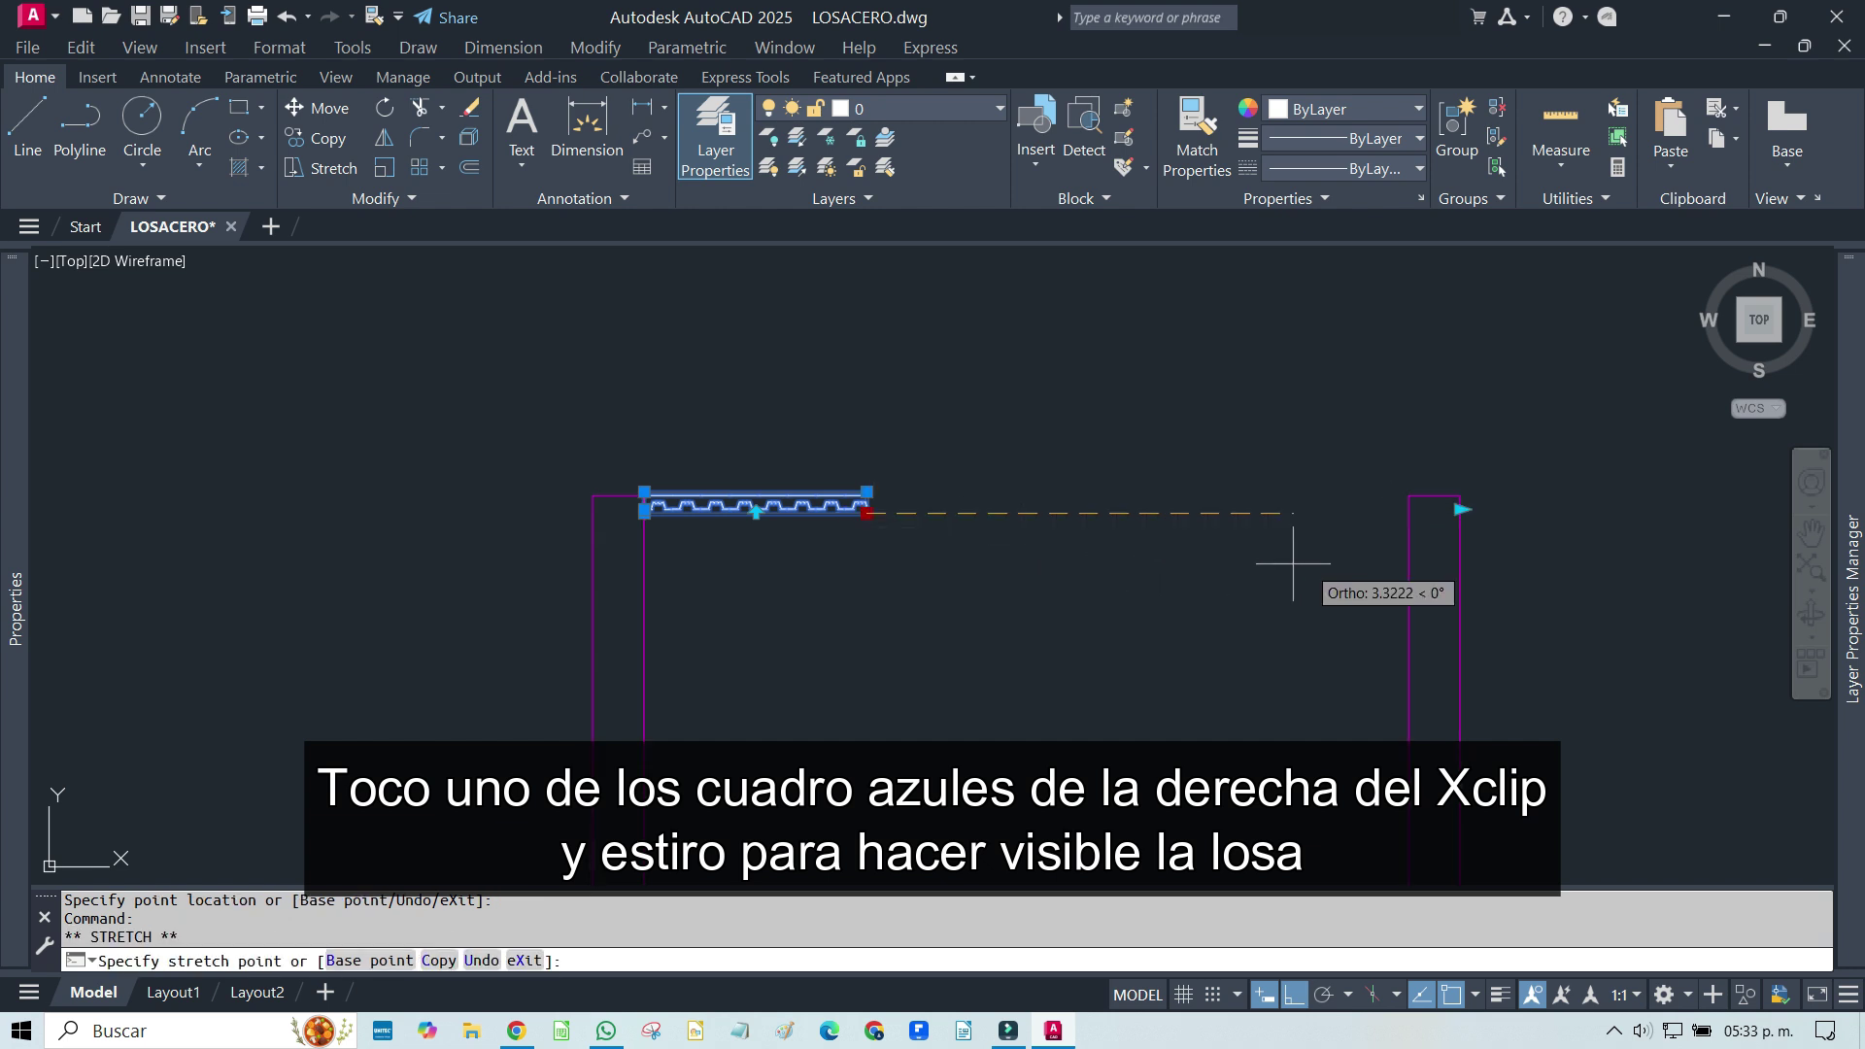
{"action": "left_click", "coordinate": [1409, 512]}
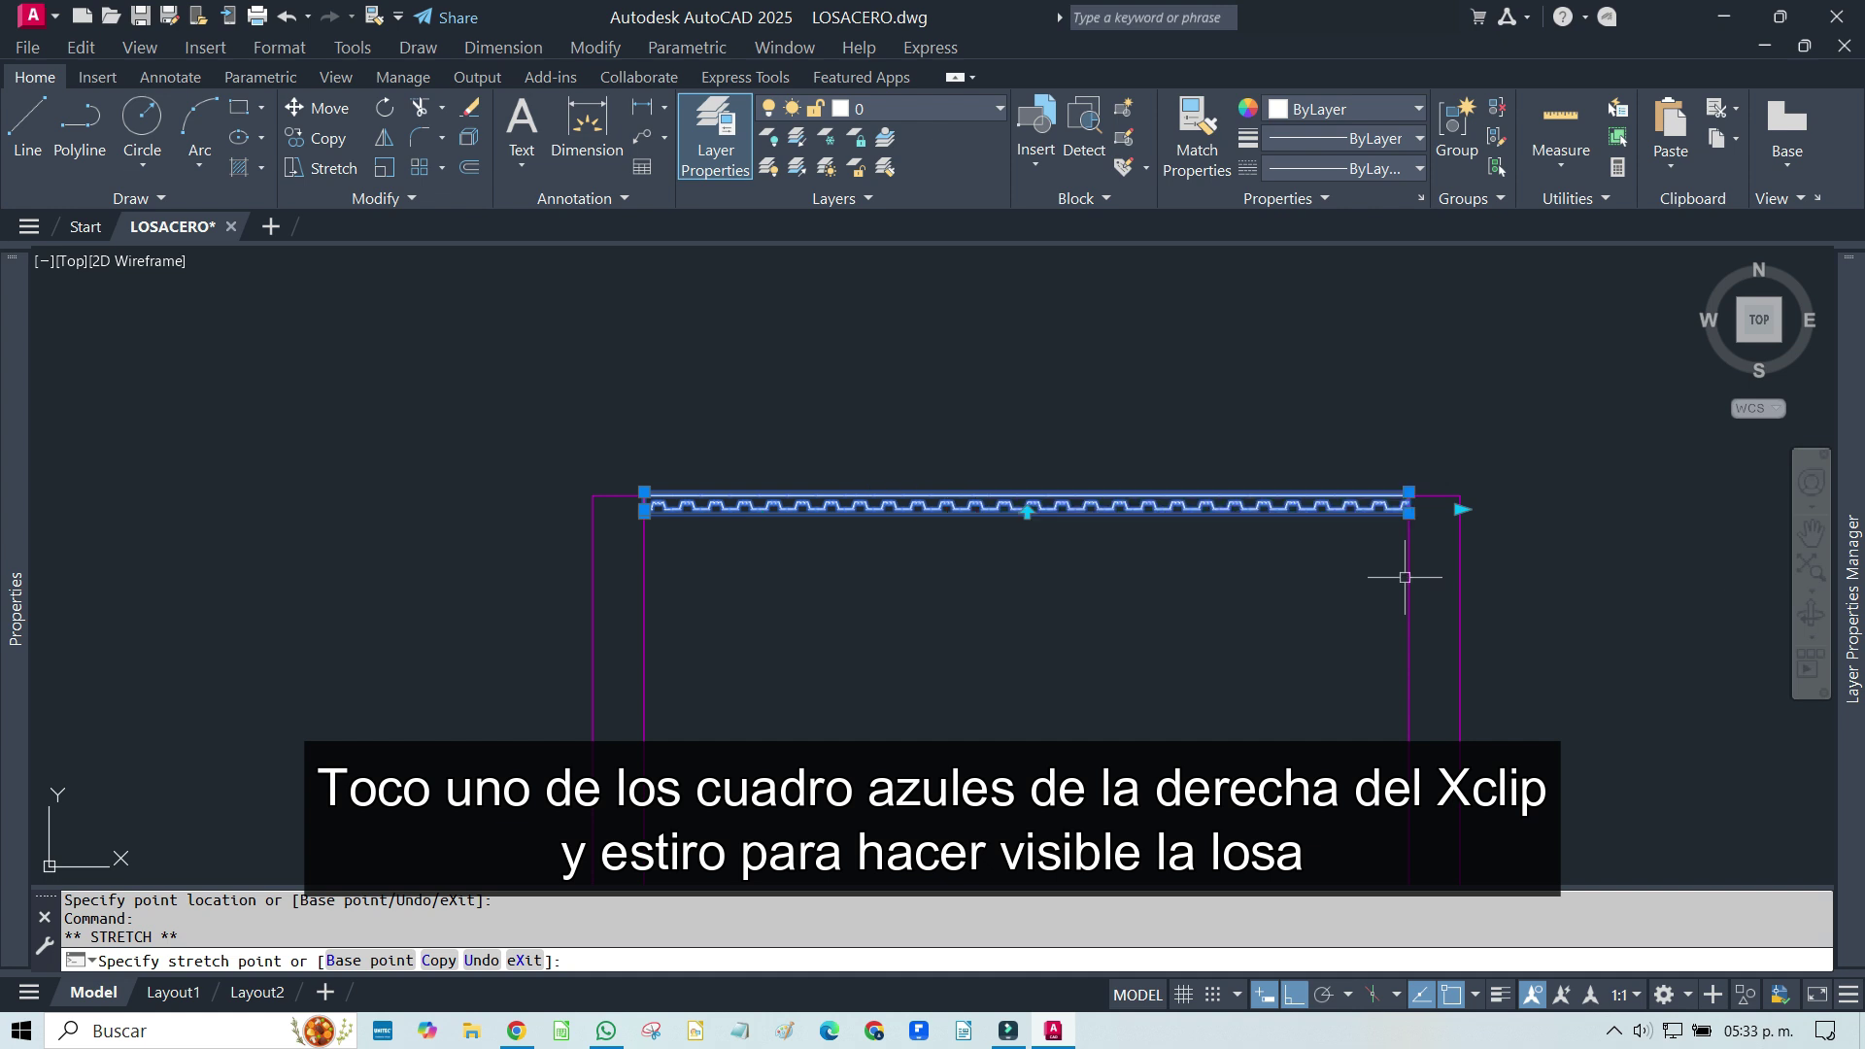
{"action": "key", "text": "Escape"}
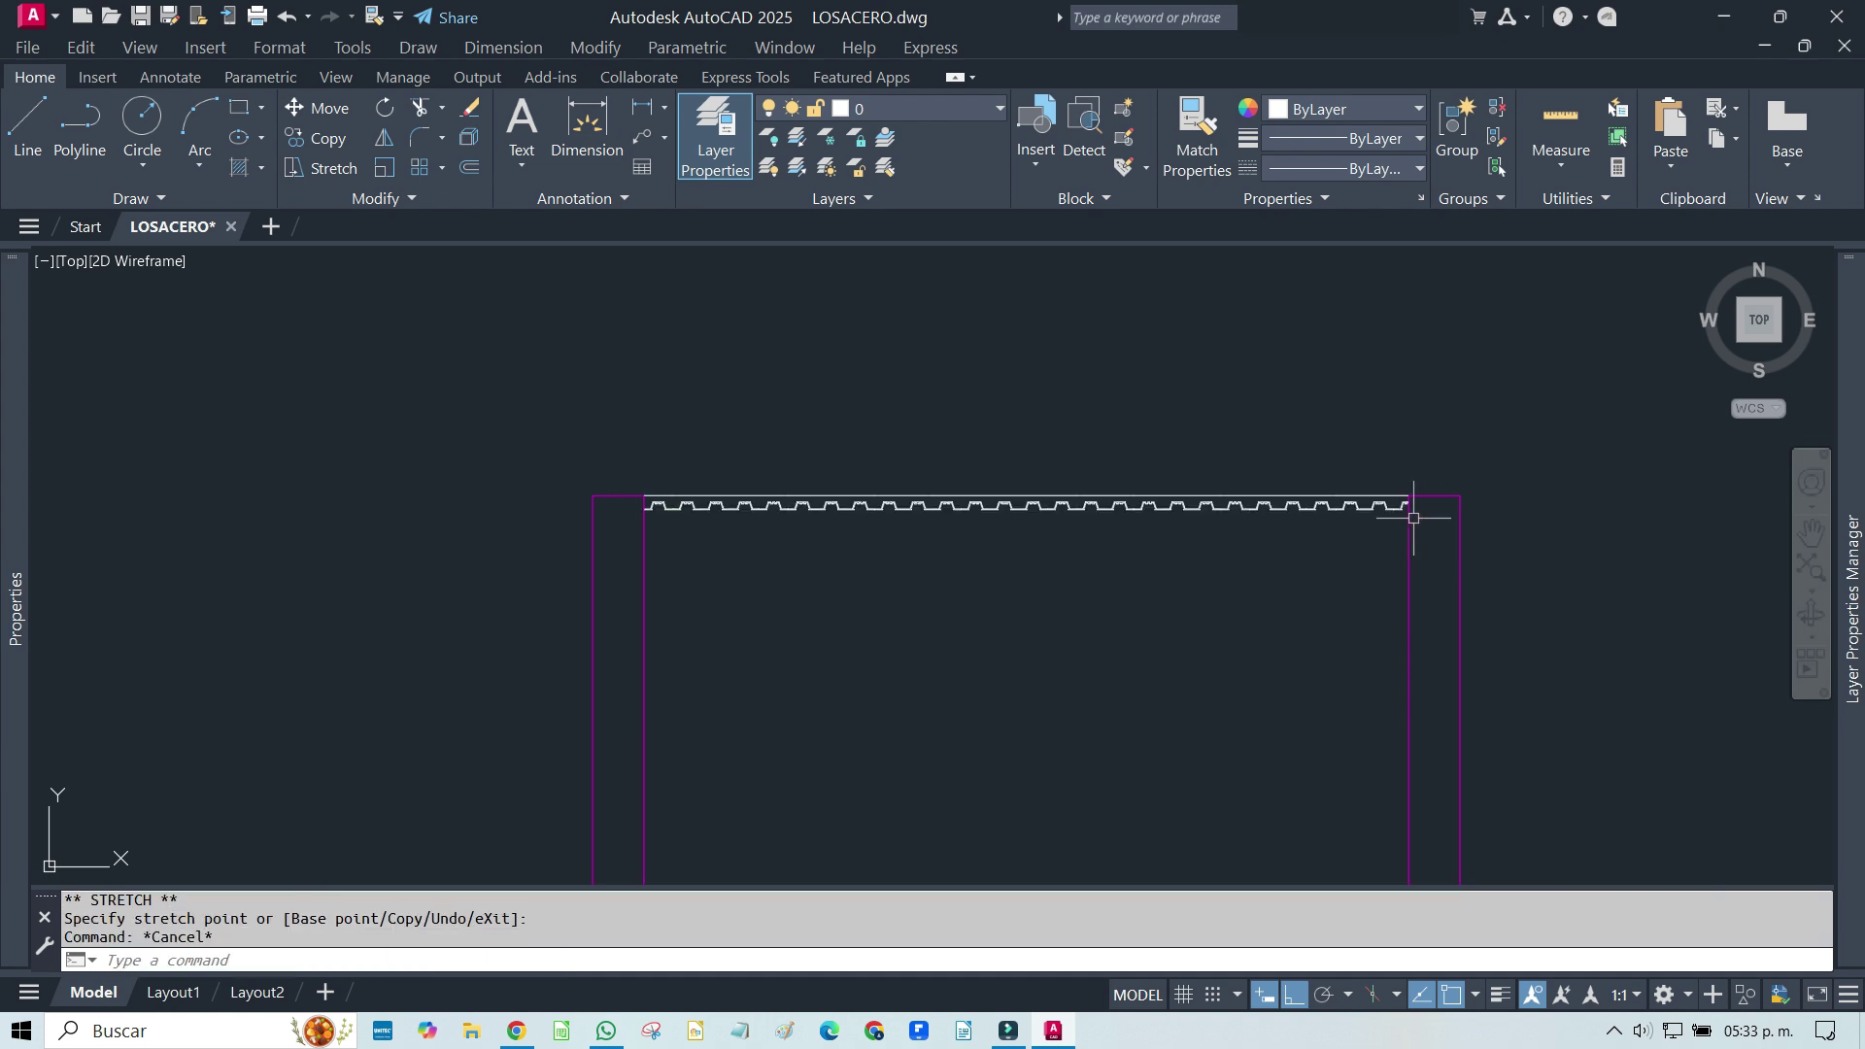
{"action": "scroll", "coordinate": [1418, 515], "scroll_direction": "up", "scroll_amount": 5}
{"action": "scroll", "coordinate": [1421, 504], "scroll_direction": "up", "scroll_amount": 5}
{"action": "scroll", "coordinate": [1375, 406], "scroll_direction": "up", "scroll_amount": 1}
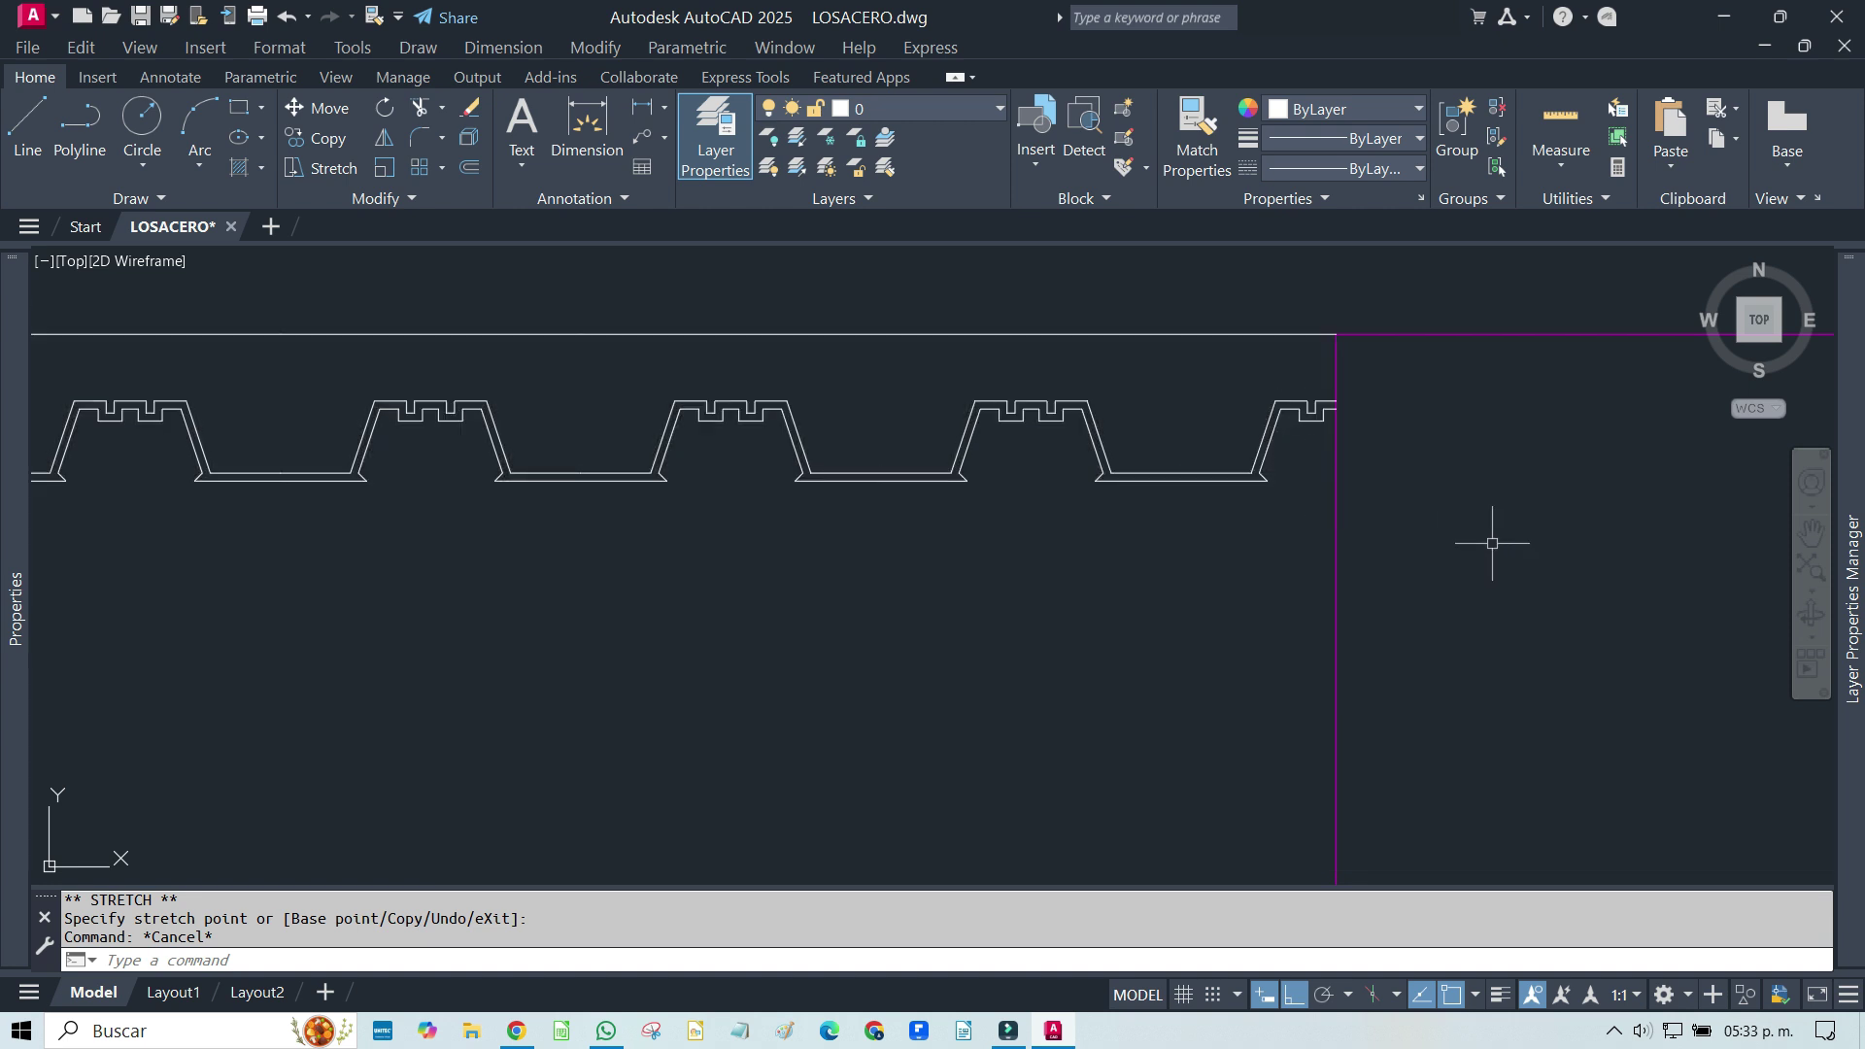
{"action": "scroll", "coordinate": [1373, 528], "scroll_direction": "down", "scroll_amount": 4}
{"action": "scroll", "coordinate": [1408, 505], "scroll_direction": "down", "scroll_amount": 4}
{"action": "scroll", "coordinate": [1415, 508], "scroll_direction": "down", "scroll_amount": 2}
{"action": "mouse_move", "coordinate": [1221, 532]}
{"action": "middle_mouse_down"}
{"action": "mouse_move", "coordinate": [1195, 462]}
{"action": "mouse_move", "coordinate": [1131, 503]}
{"action": "middle_mouse_up"}
{"action": "scroll", "coordinate": [1195, 462], "scroll_direction": "down", "scroll_amount": 3}
Copy the clipped deck slab from its corner into the other span with CO
{"action": "type", "text": "co"}
{"action": "key", "text": "Return"}
{"action": "left_click", "coordinate": [1133, 491]}
{"action": "left_click", "coordinate": [1116, 386]}
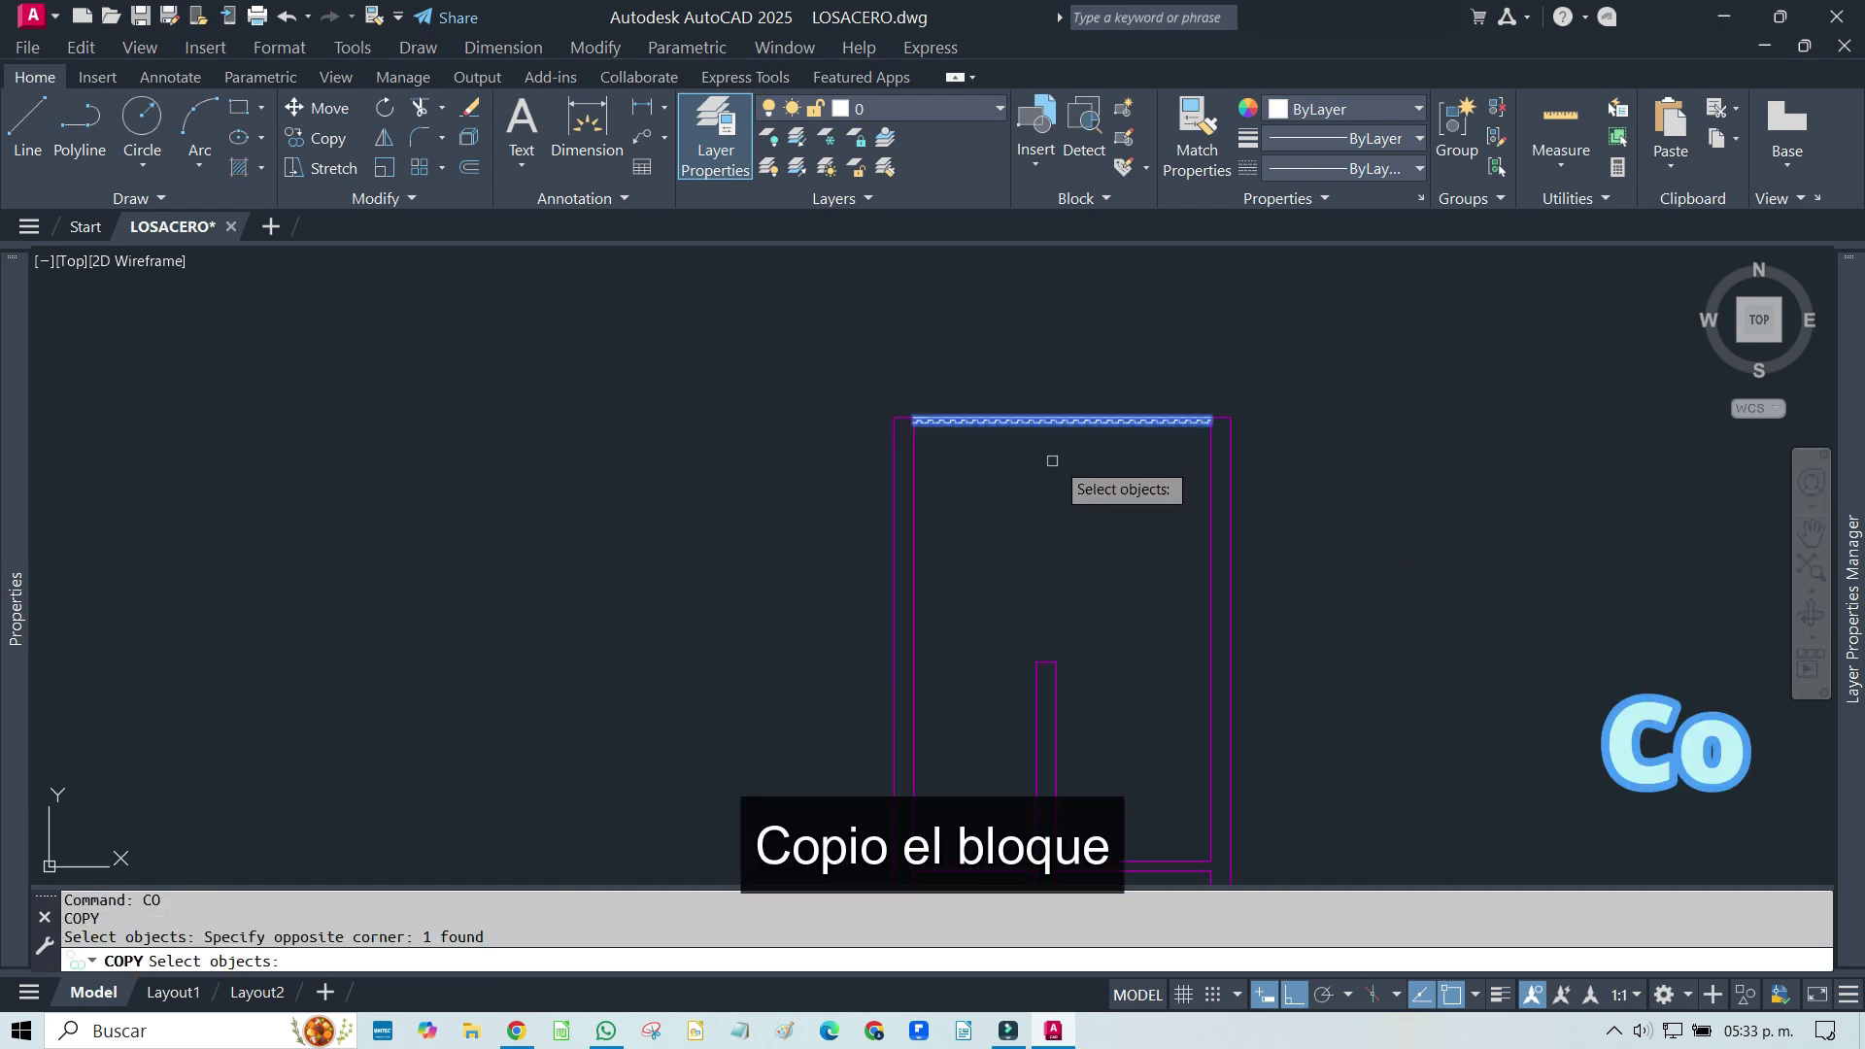
{"action": "scroll", "coordinate": [969, 421], "scroll_direction": "up", "scroll_amount": 4}
{"action": "scroll", "coordinate": [887, 416], "scroll_direction": "up", "scroll_amount": 2}
{"action": "key", "text": "Return"}
{"action": "scroll", "coordinate": [868, 446], "scroll_direction": "up", "scroll_amount": 3}
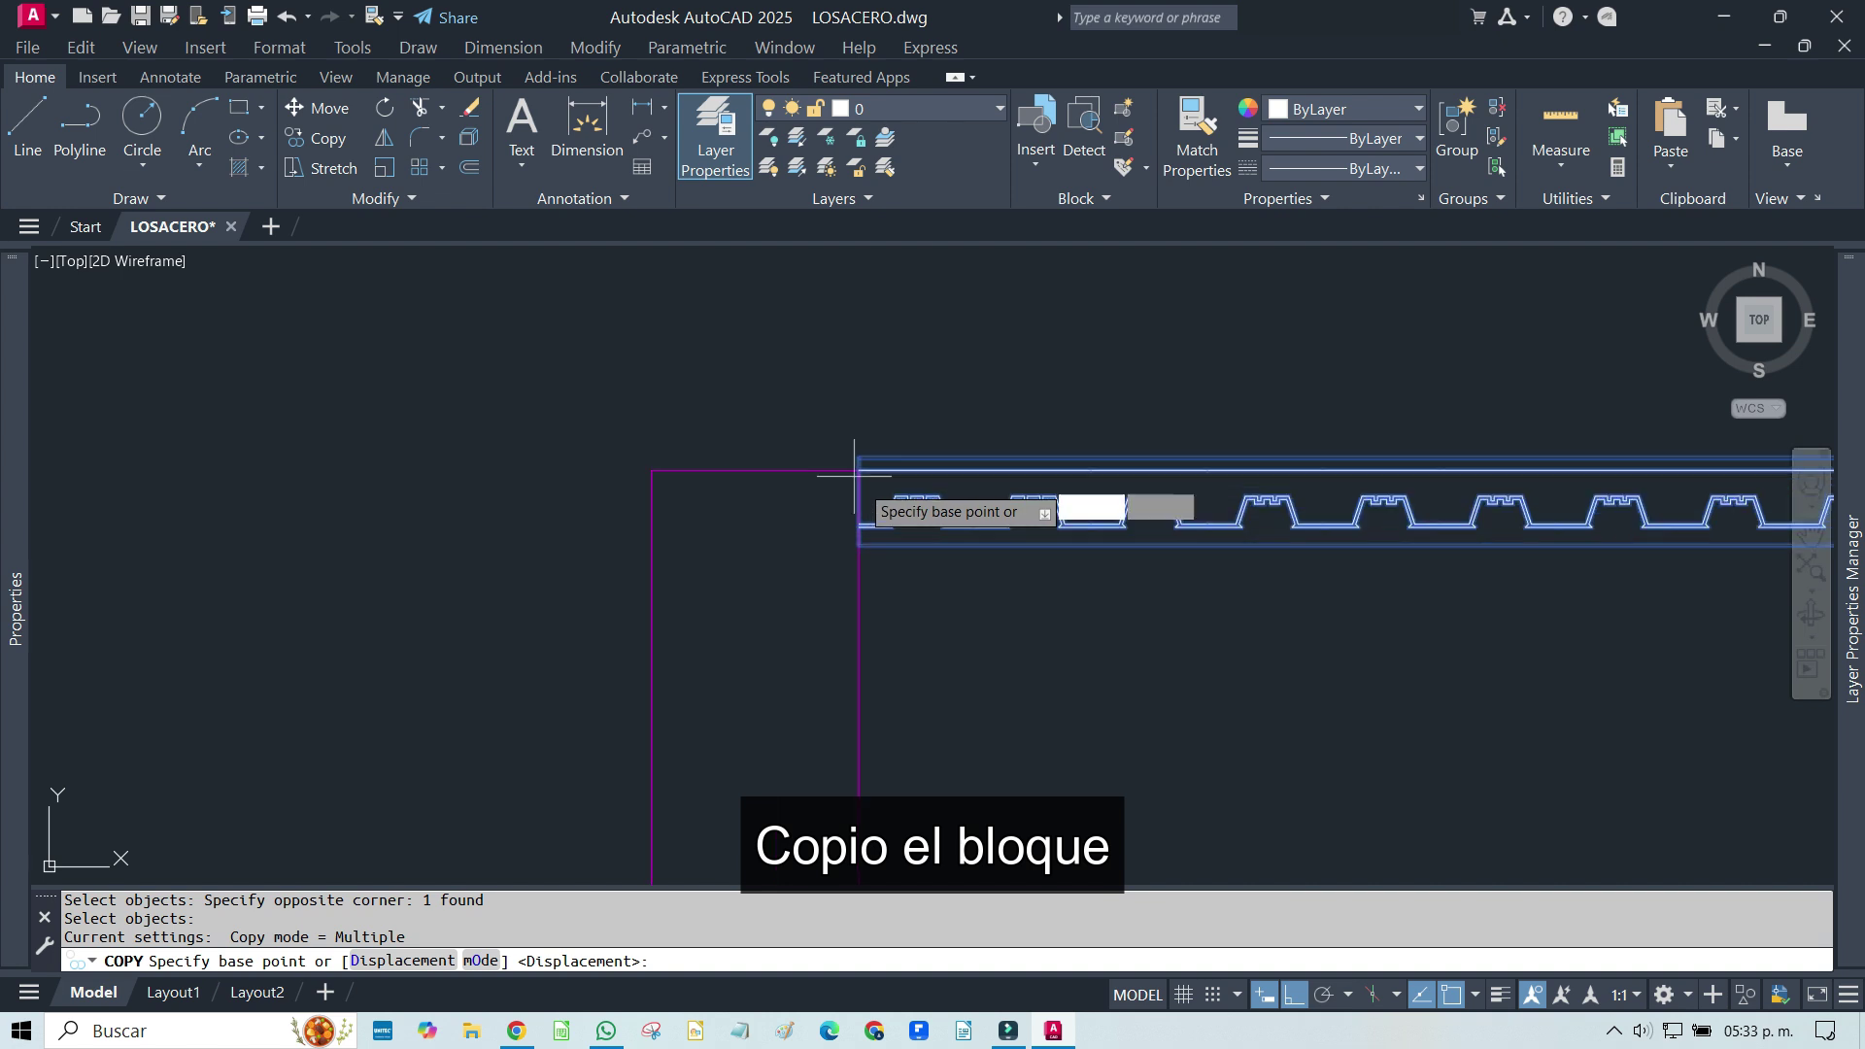
{"action": "scroll", "coordinate": [855, 449], "scroll_direction": "up", "scroll_amount": 3}
{"action": "scroll", "coordinate": [835, 447], "scroll_direction": "up", "scroll_amount": 2}
{"action": "left_click", "coordinate": [821, 449]}
{"action": "scroll", "coordinate": [821, 427], "scroll_direction": "down", "scroll_amount": 2}
{"action": "scroll", "coordinate": [1068, 389], "scroll_direction": "down", "scroll_amount": 3}
{"action": "scroll", "coordinate": [1166, 534], "scroll_direction": "down", "scroll_amount": 3}
{"action": "left_click", "coordinate": [1063, 521]}
{"action": "key", "text": "Escape"}
Pull the copied slab's right clip end back to that span's column line
{"action": "scroll", "coordinate": [1257, 505], "scroll_direction": "up", "scroll_amount": 5}
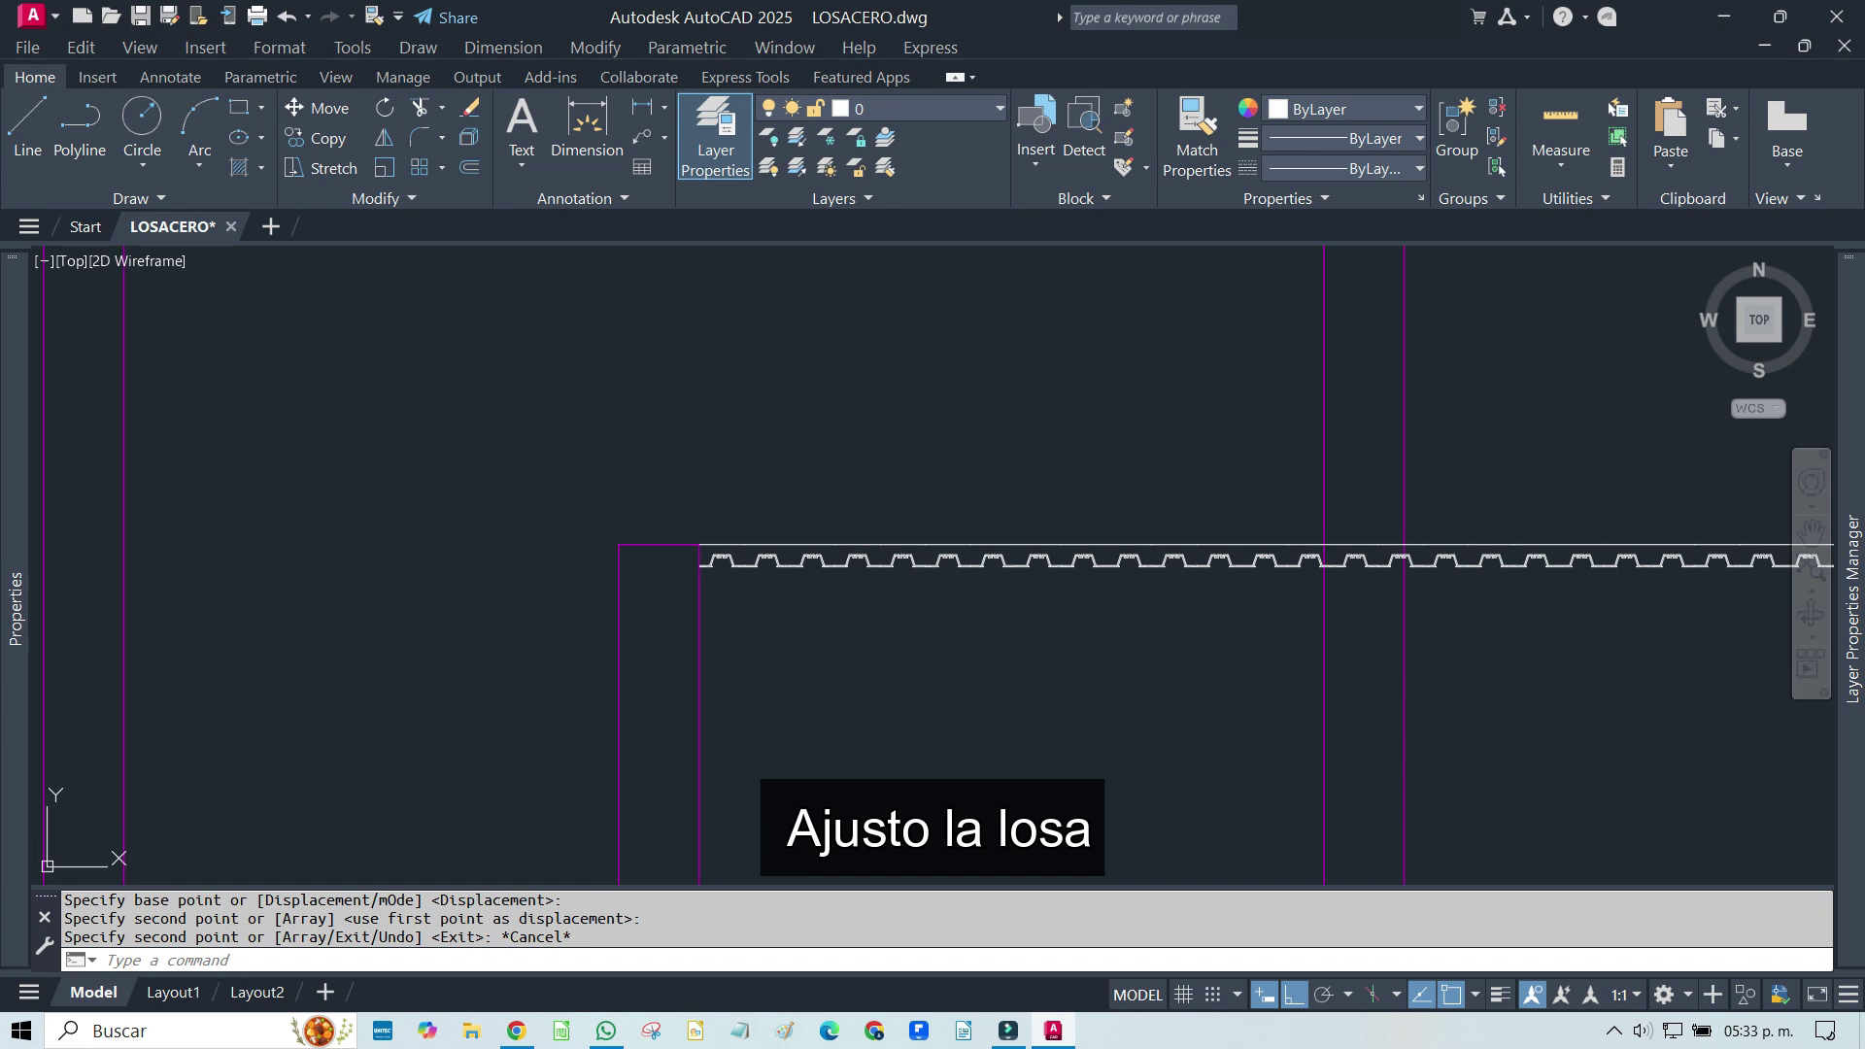
{"action": "middle_click_drag", "start_coordinate": [1265, 495], "coordinate": [1052, 412]}
{"action": "left_click", "coordinate": [1016, 399]}
{"action": "left_click", "coordinate": [849, 545]}
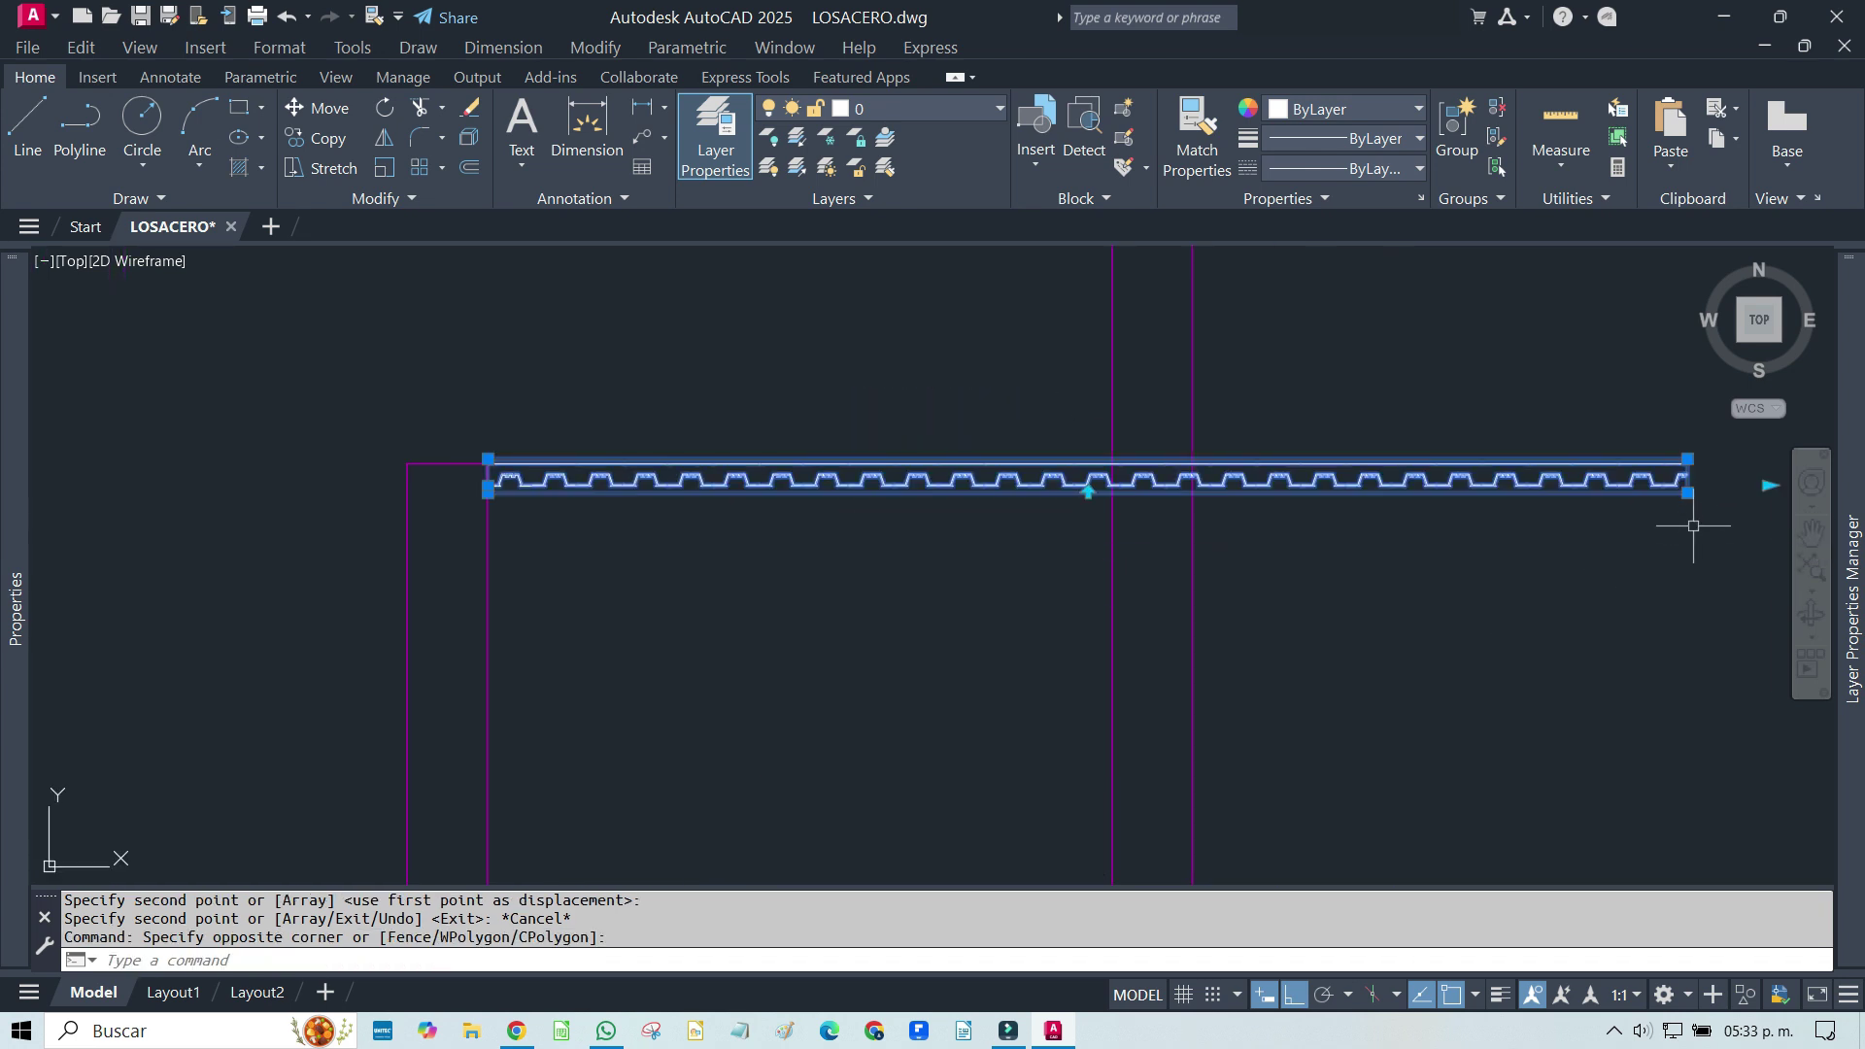
{"action": "left_click", "coordinate": [1687, 493]}
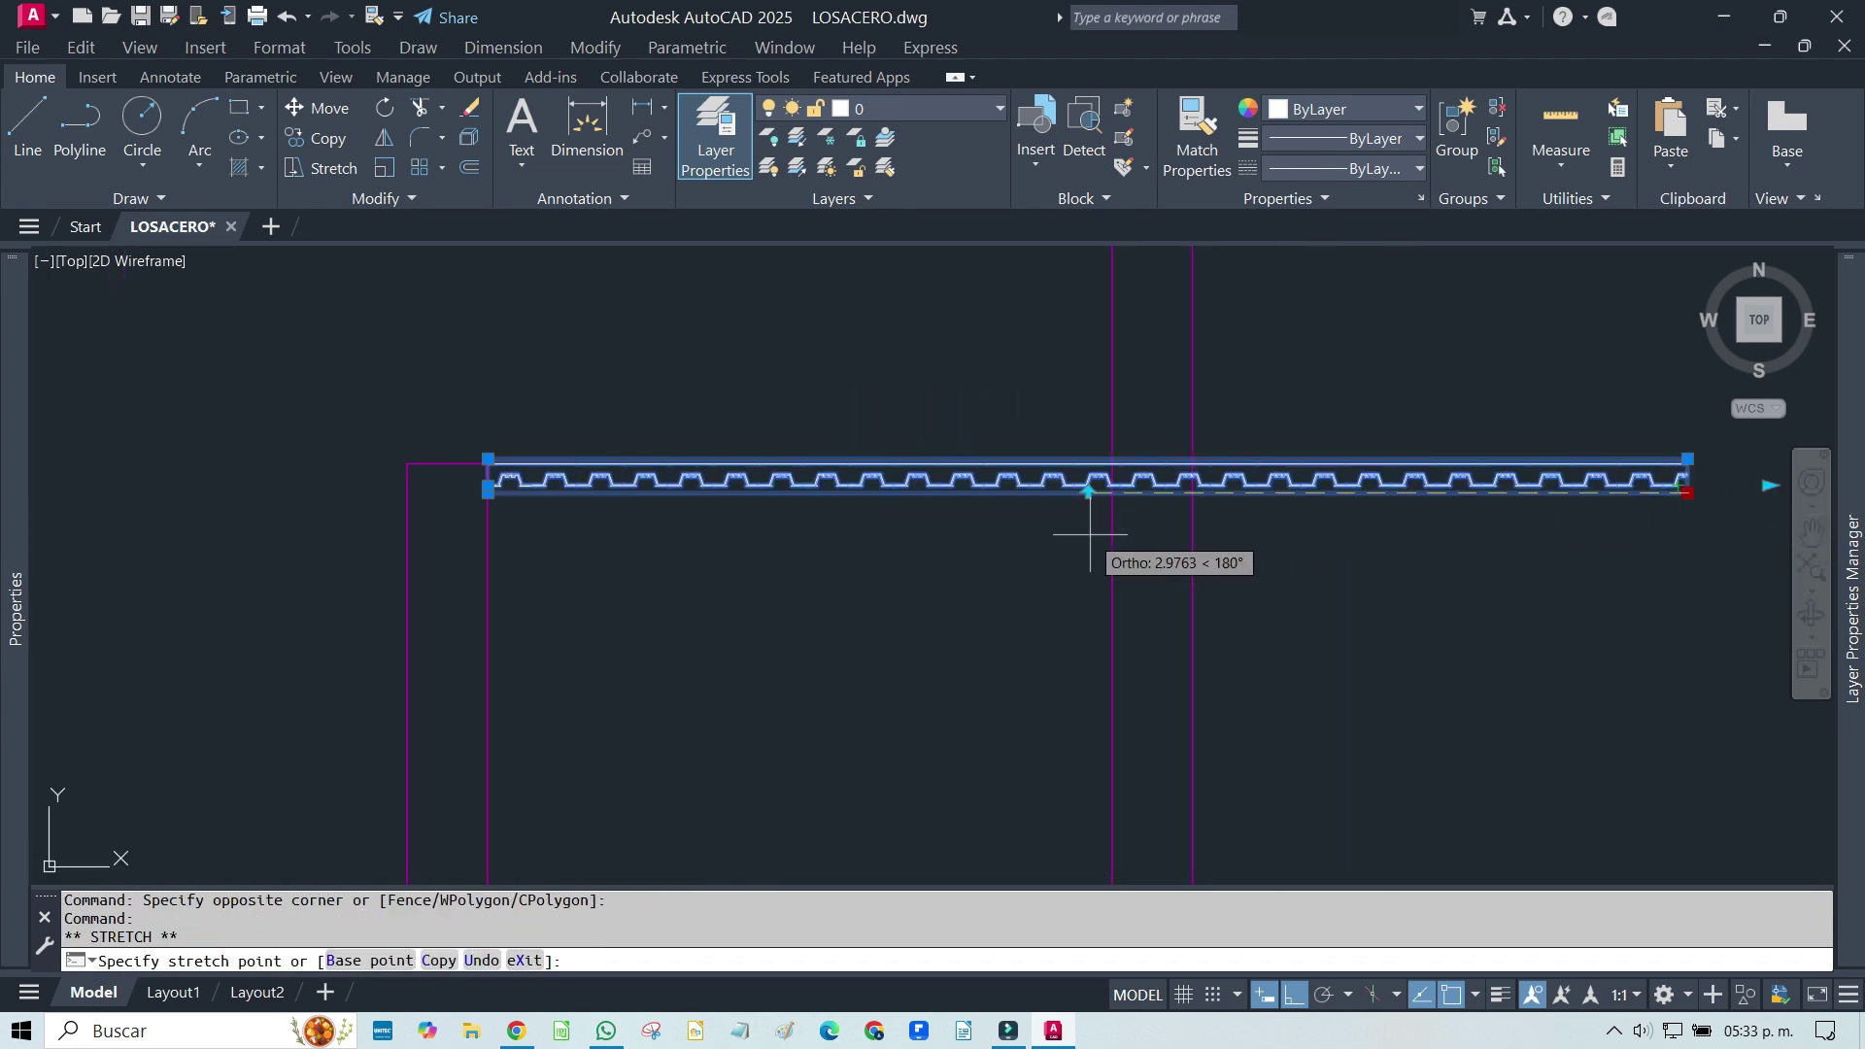
{"action": "left_click", "coordinate": [1108, 535]}
{"action": "key", "text": "Escape"}
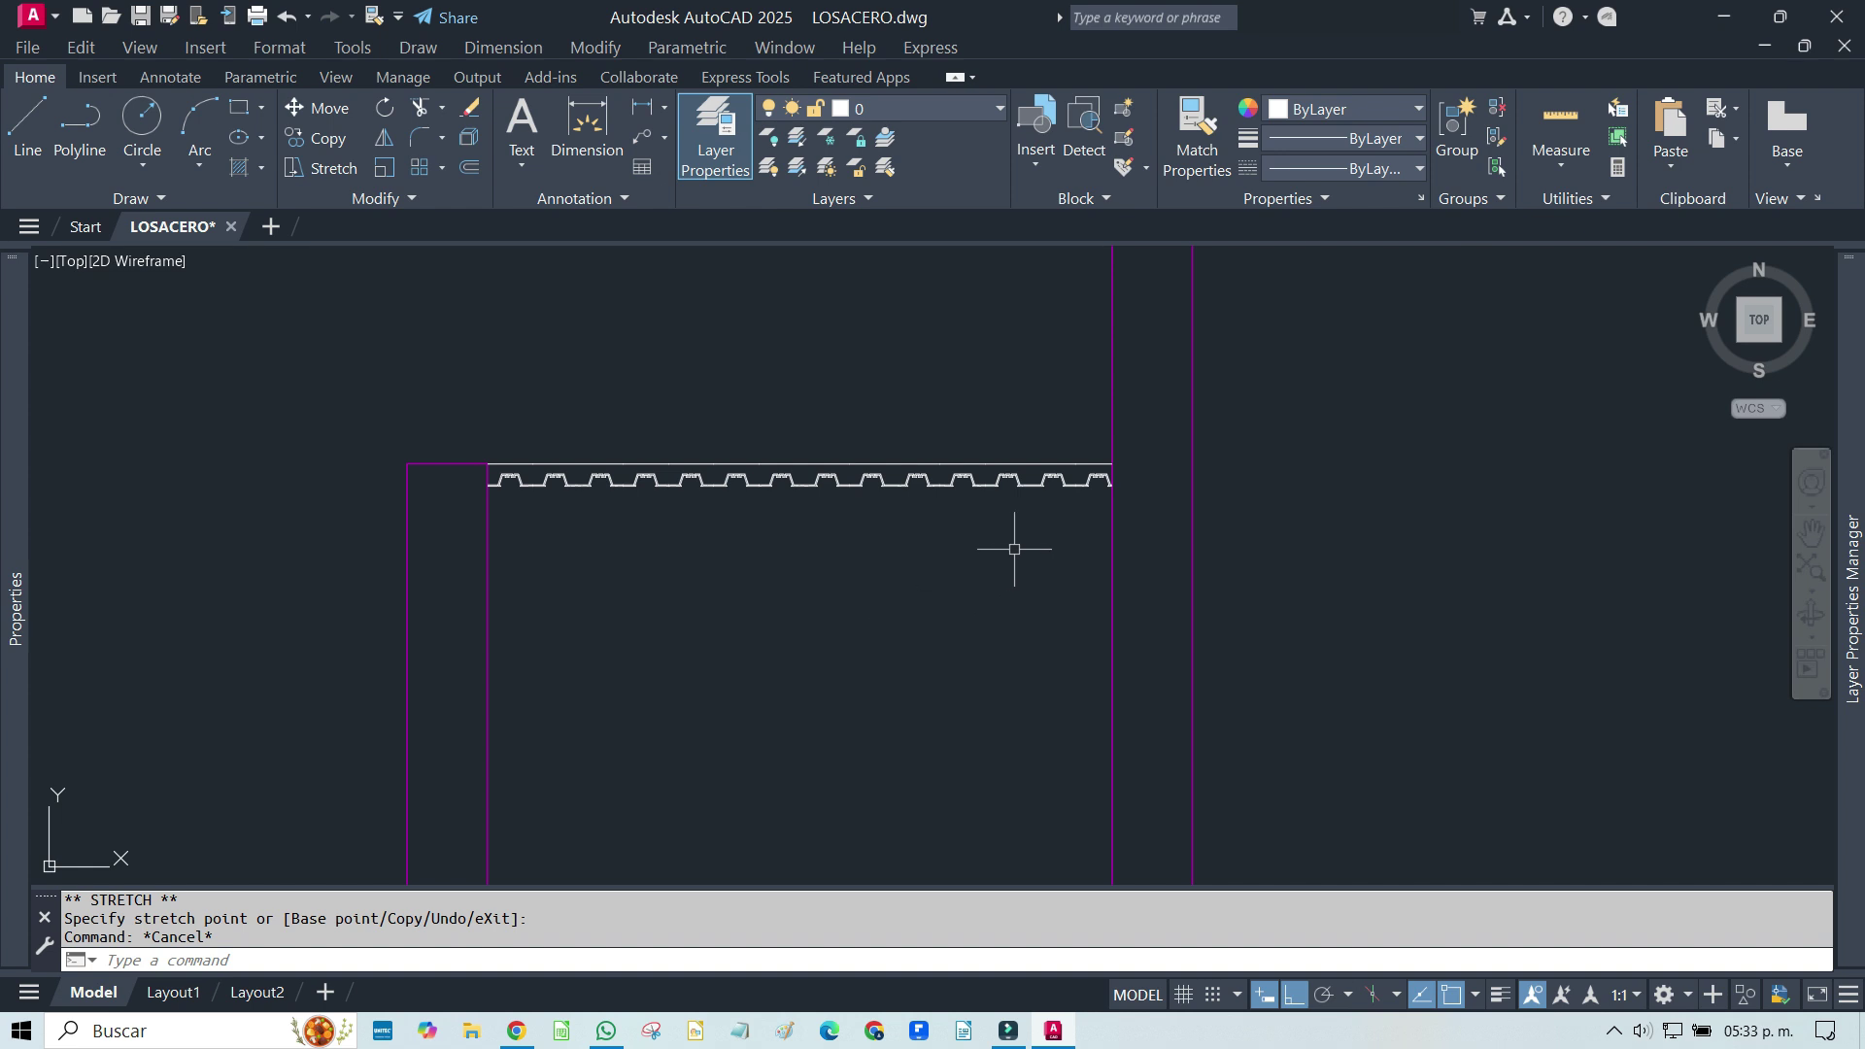
{"action": "scroll", "coordinate": [1107, 554], "scroll_direction": "down", "scroll_amount": 2}
{"action": "middle_click_drag", "start_coordinate": [932, 563], "coordinate": [1104, 571]}
Copy the deck slab from its top-left corner to the left column line
{"action": "type", "text": "co"}
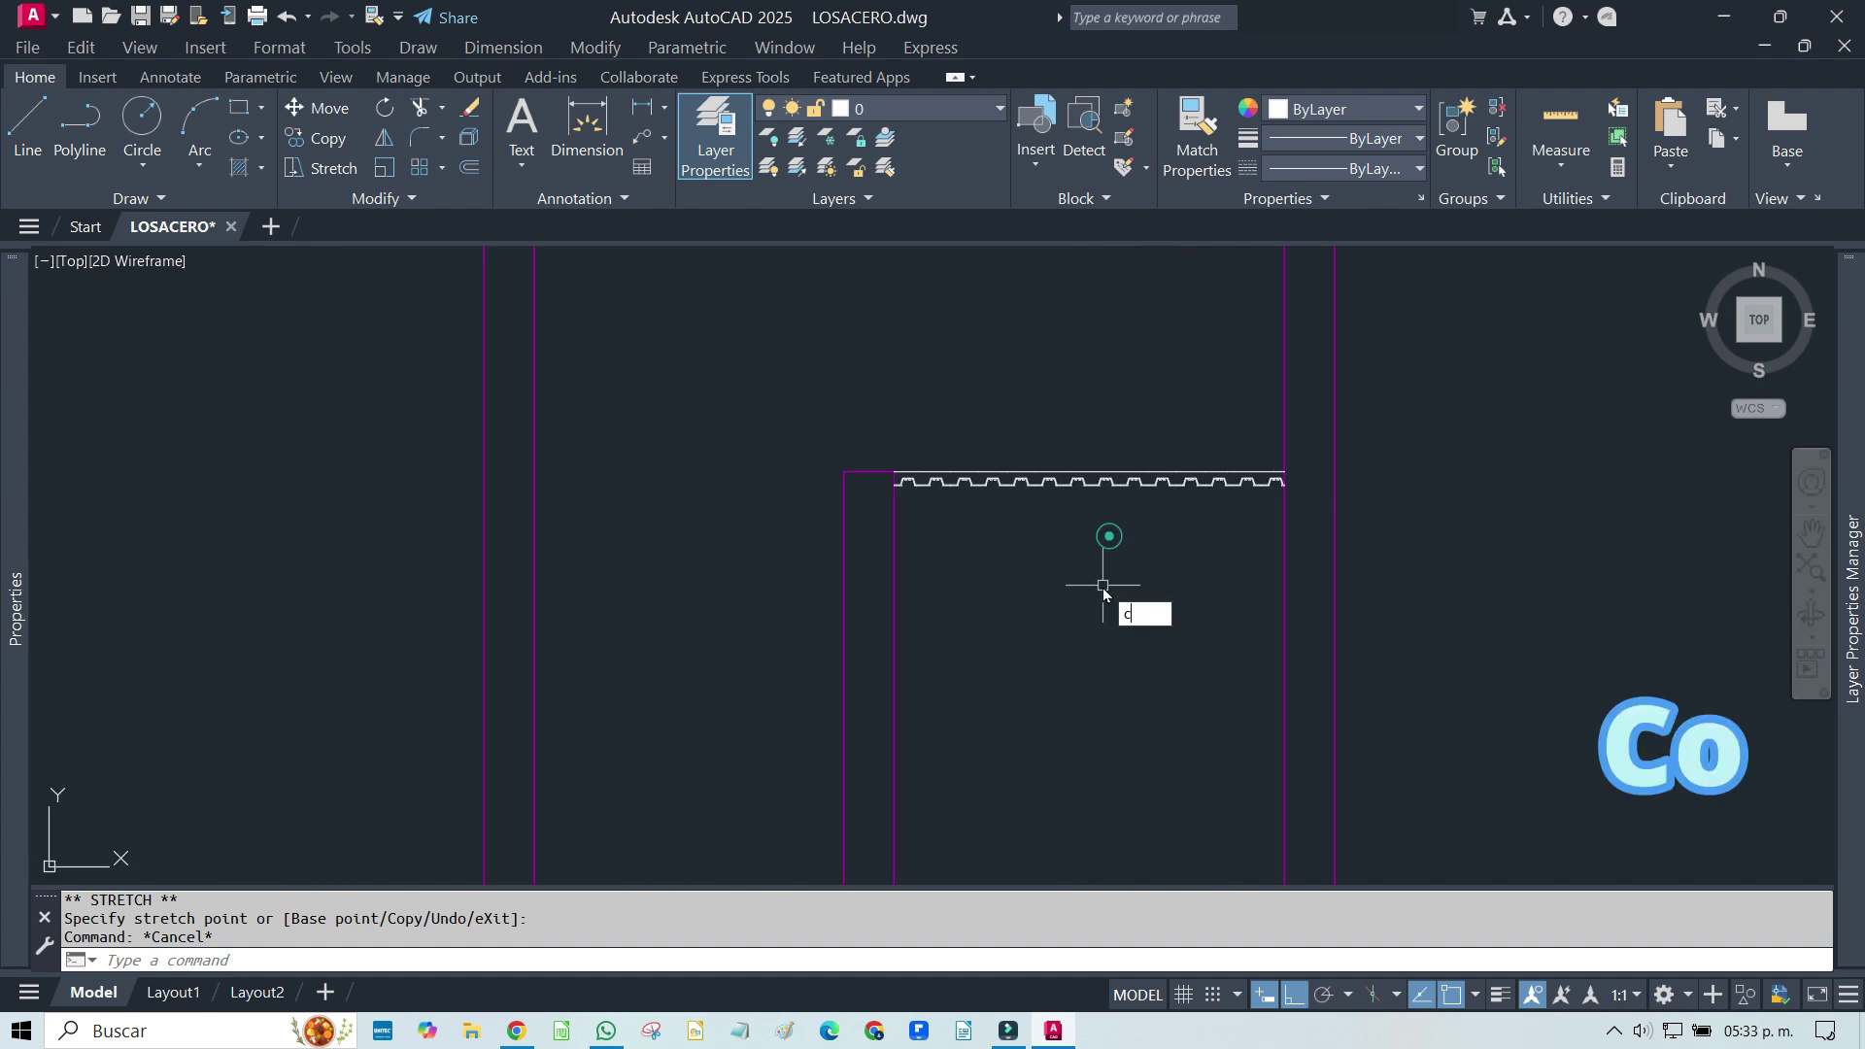
{"action": "key", "text": "Return"}
{"action": "scroll", "coordinate": [1020, 438], "scroll_direction": "up", "scroll_amount": 2}
{"action": "left_click_drag", "start_coordinate": [1016, 429], "coordinate": [933, 569]}
{"action": "scroll", "coordinate": [874, 490], "scroll_direction": "up", "scroll_amount": 1}
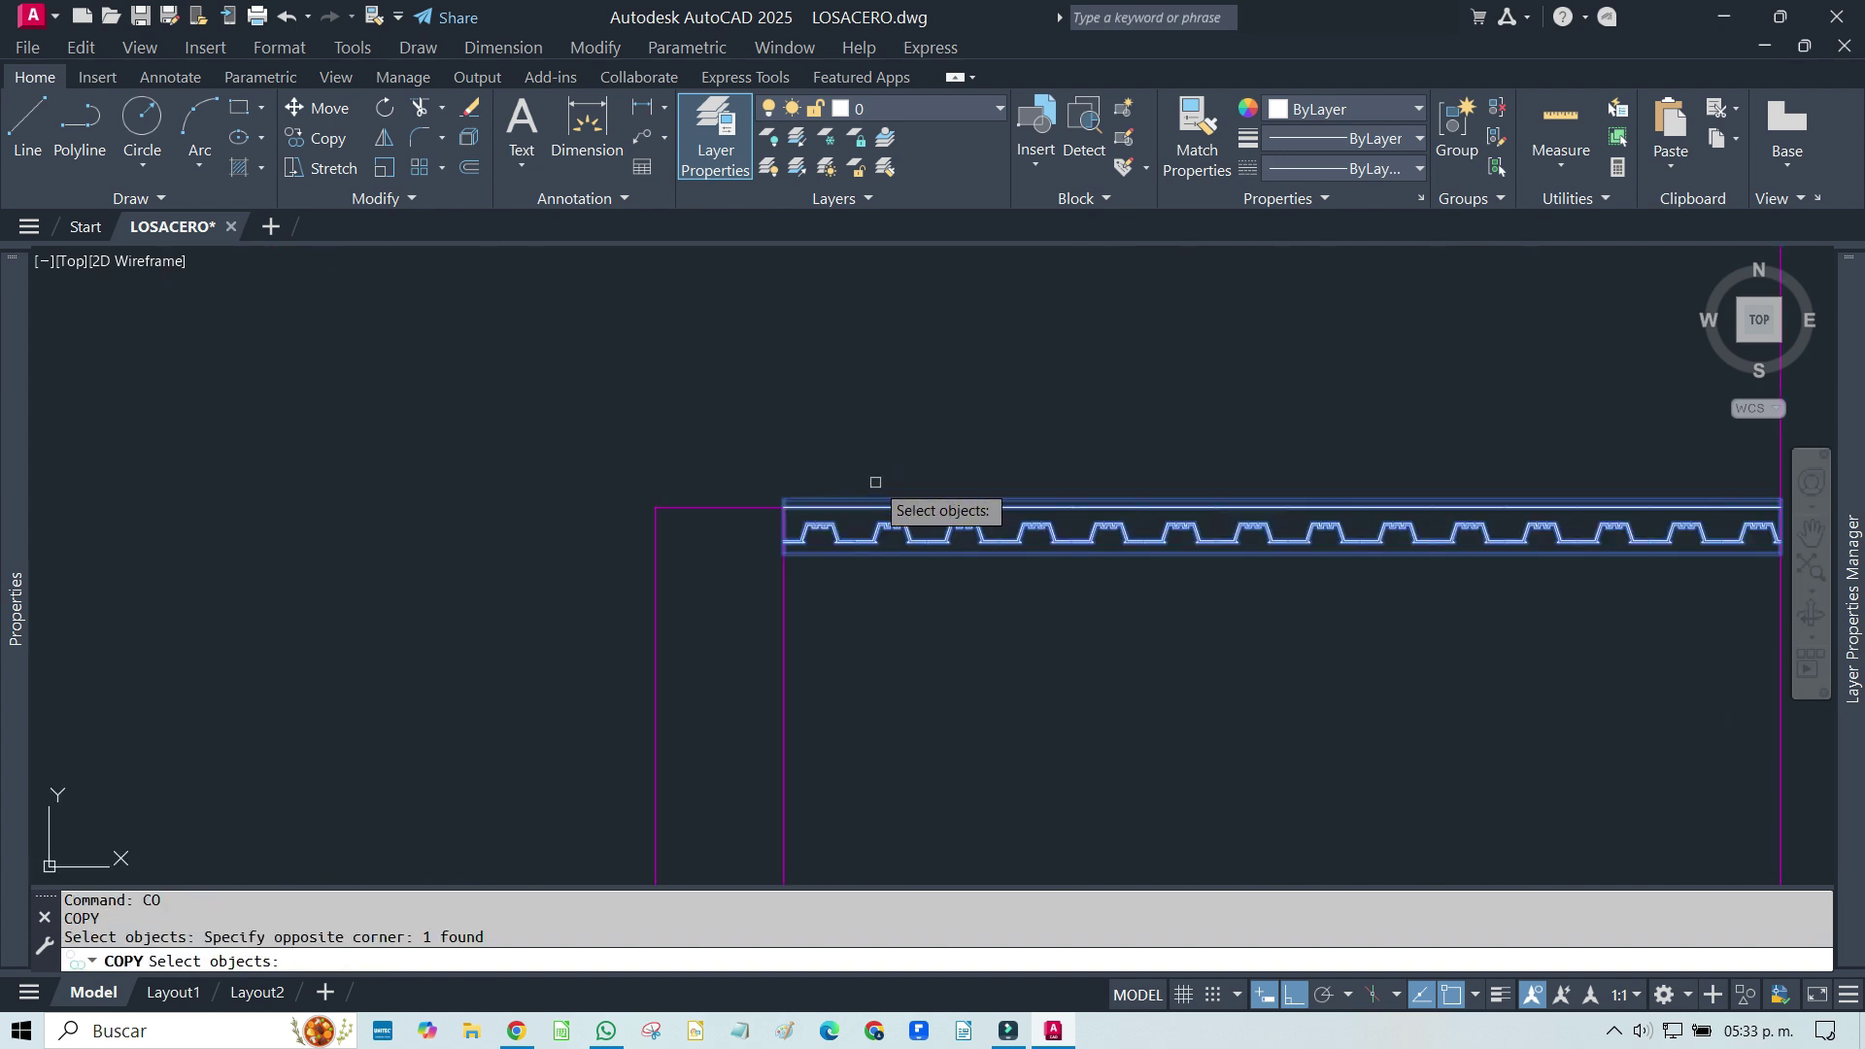
{"action": "key", "text": "Return"}
{"action": "scroll", "coordinate": [797, 505], "scroll_direction": "up", "scroll_amount": 1}
{"action": "scroll", "coordinate": [768, 490], "scroll_direction": "up", "scroll_amount": 1}
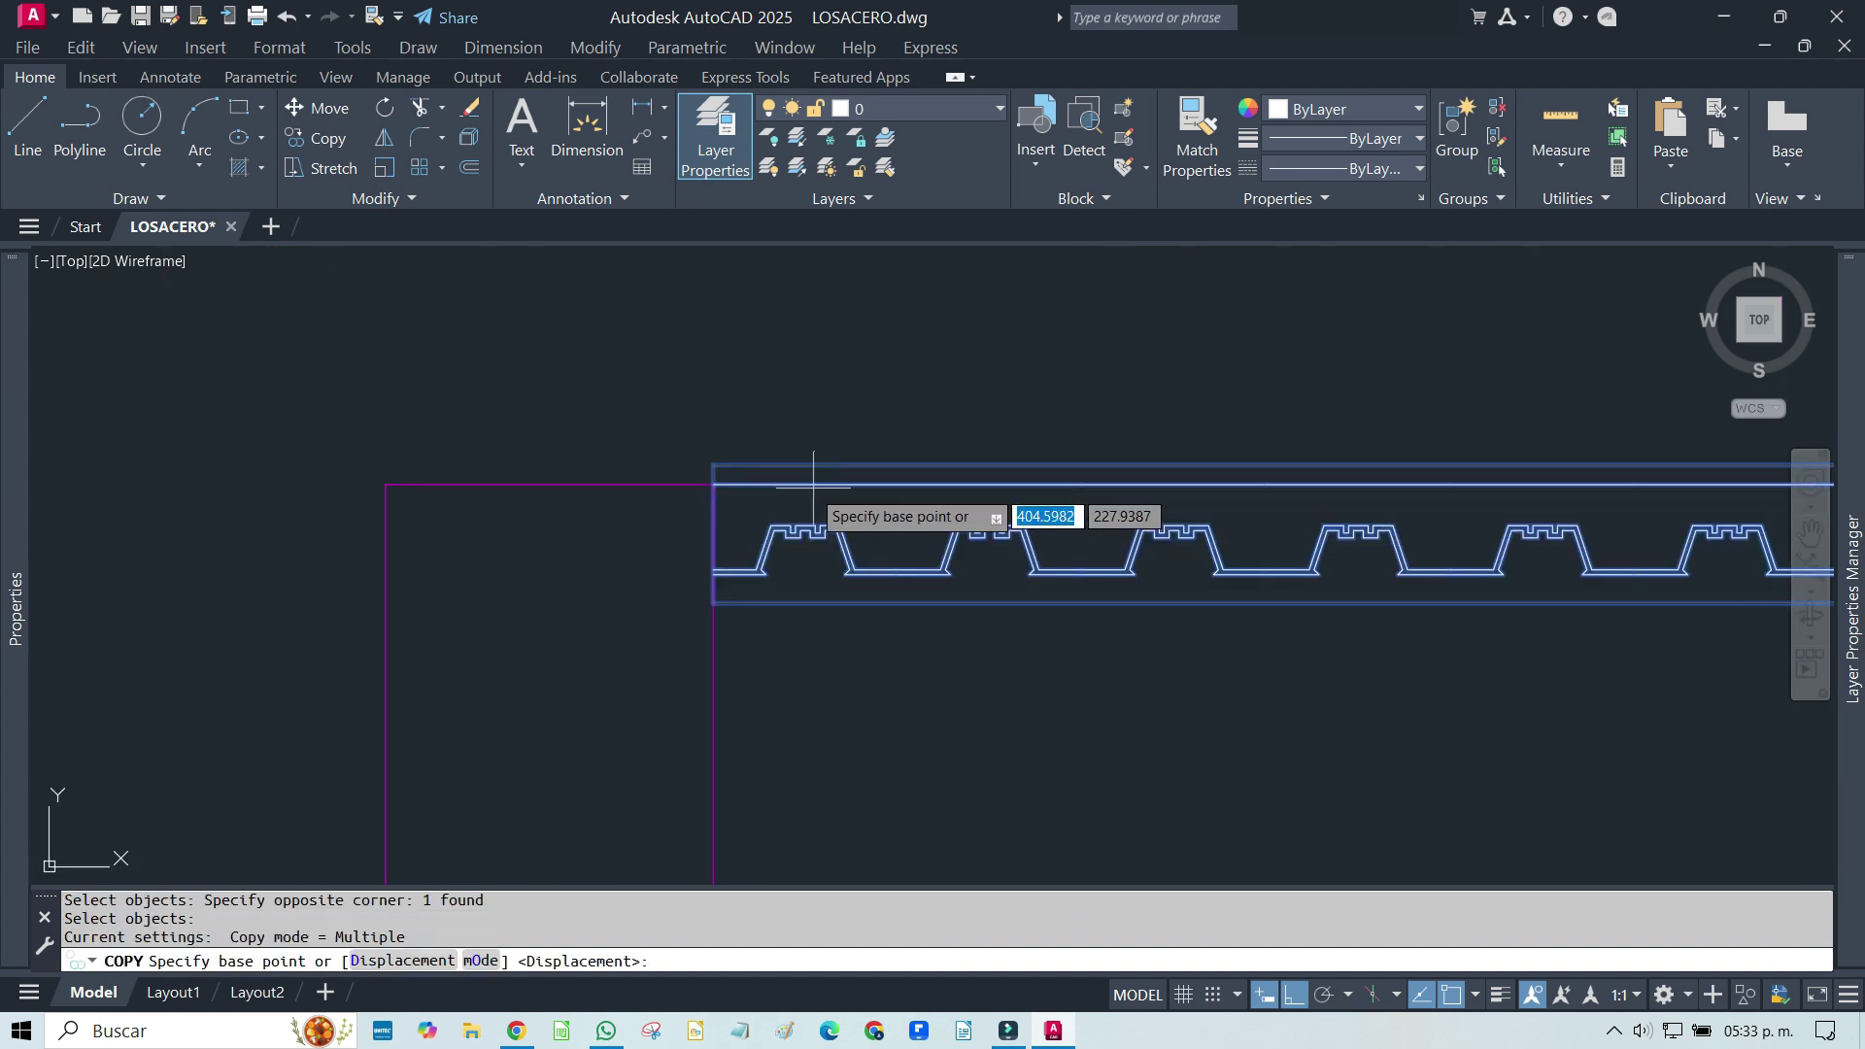
{"action": "left_click", "coordinate": [716, 485]}
{"action": "scroll", "coordinate": [936, 498], "scroll_direction": "down", "scroll_amount": 5}
{"action": "left_click", "coordinate": [309, 495]}
{"action": "key", "text": "Escape"}
Stretch the new copy's right end back to the column and check the whole frame
{"action": "left_click", "coordinate": [515, 452]}
{"action": "left_click", "coordinate": [450, 584]}
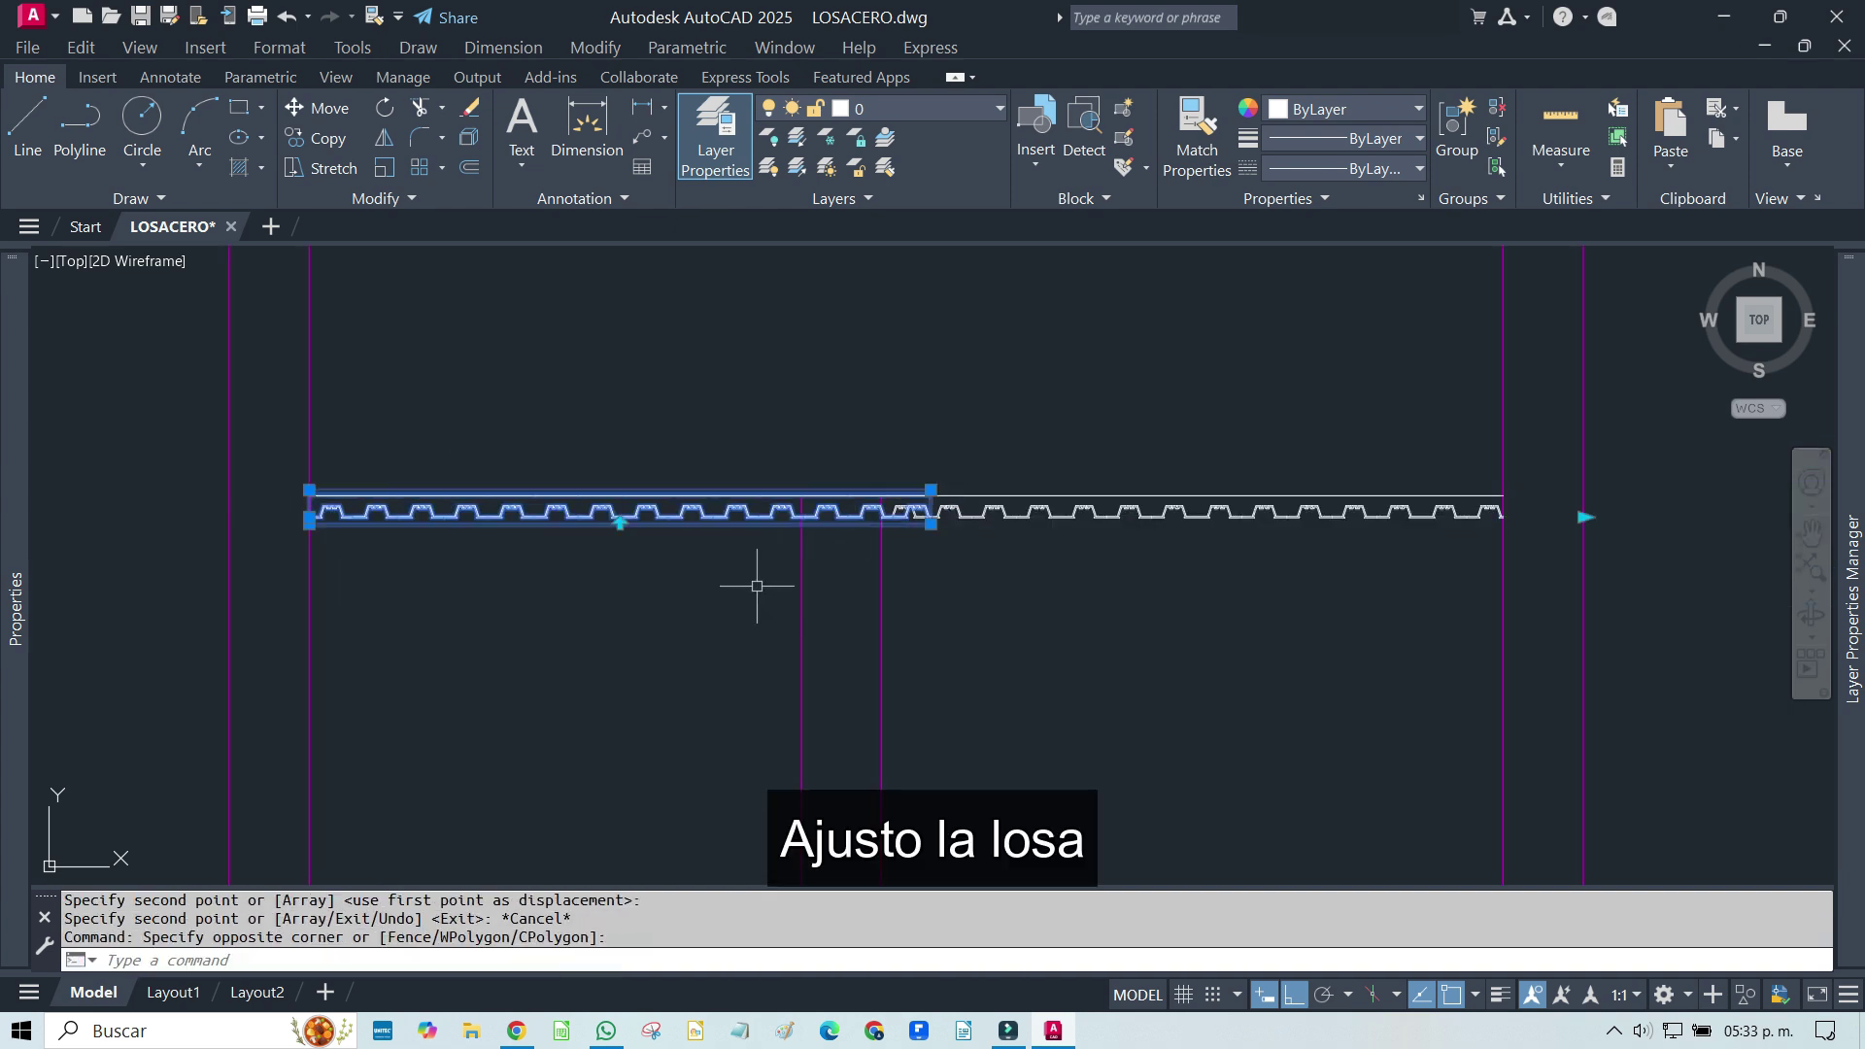
{"action": "scroll", "coordinate": [845, 563], "scroll_direction": "up", "scroll_amount": 2}
{"action": "left_click", "coordinate": [978, 502]}
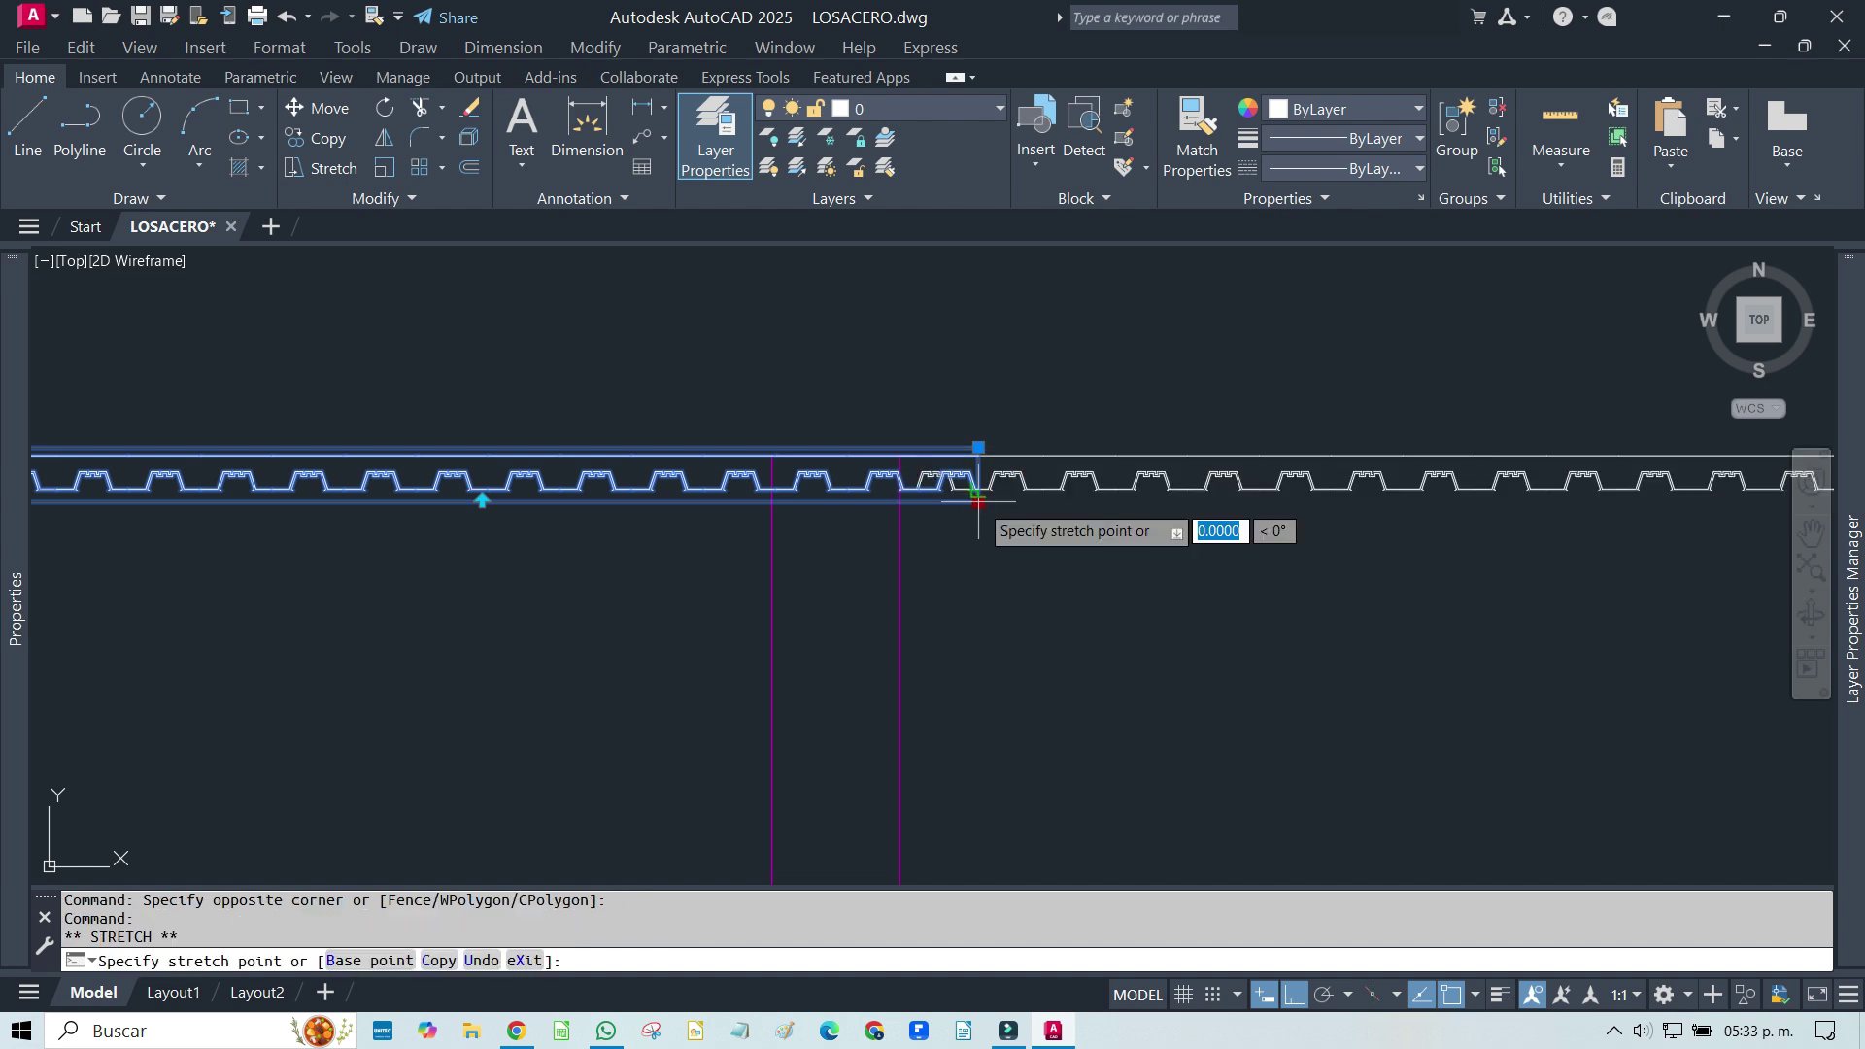
{"action": "left_click", "coordinate": [772, 502]}
{"action": "key", "text": "Escape"}
{"action": "scroll", "coordinate": [690, 491], "scroll_direction": "up", "scroll_amount": 4}
{"action": "middle_click_drag", "start_coordinate": [882, 499], "coordinate": [756, 512]}
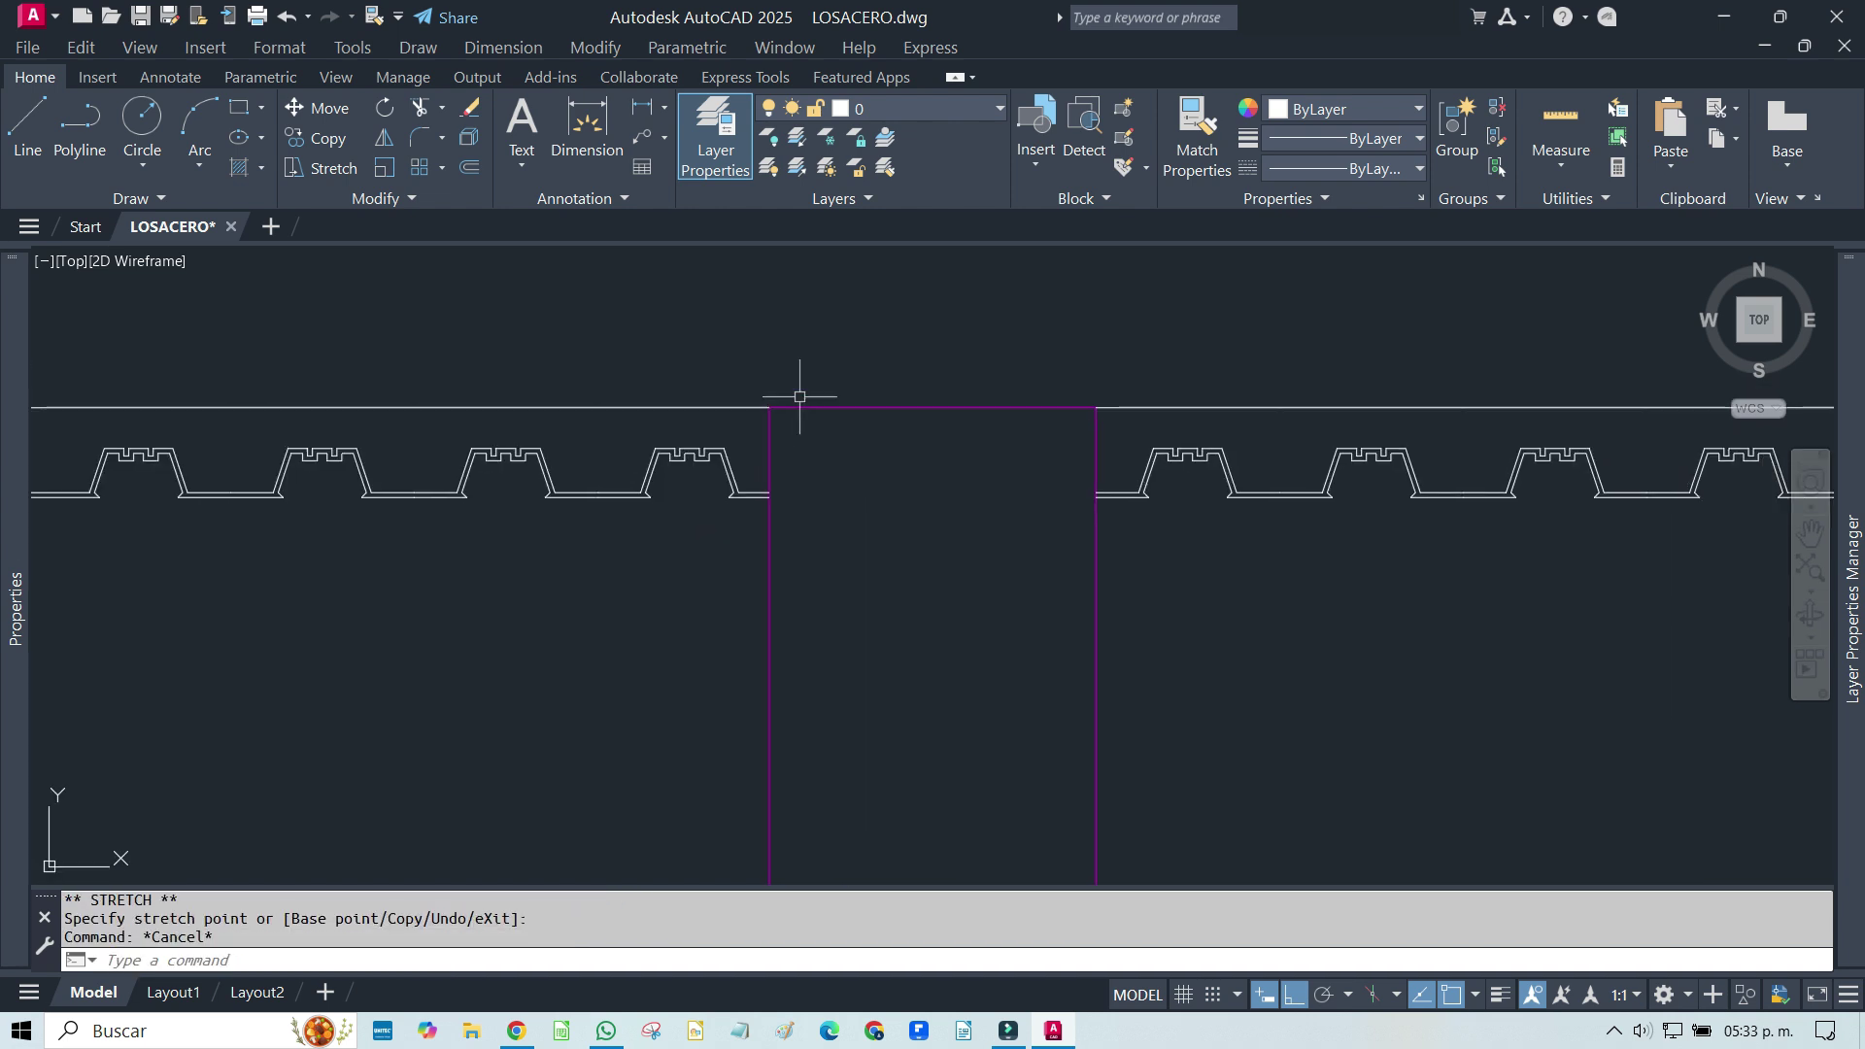
{"action": "scroll", "coordinate": [950, 550], "scroll_direction": "down", "scroll_amount": 5}
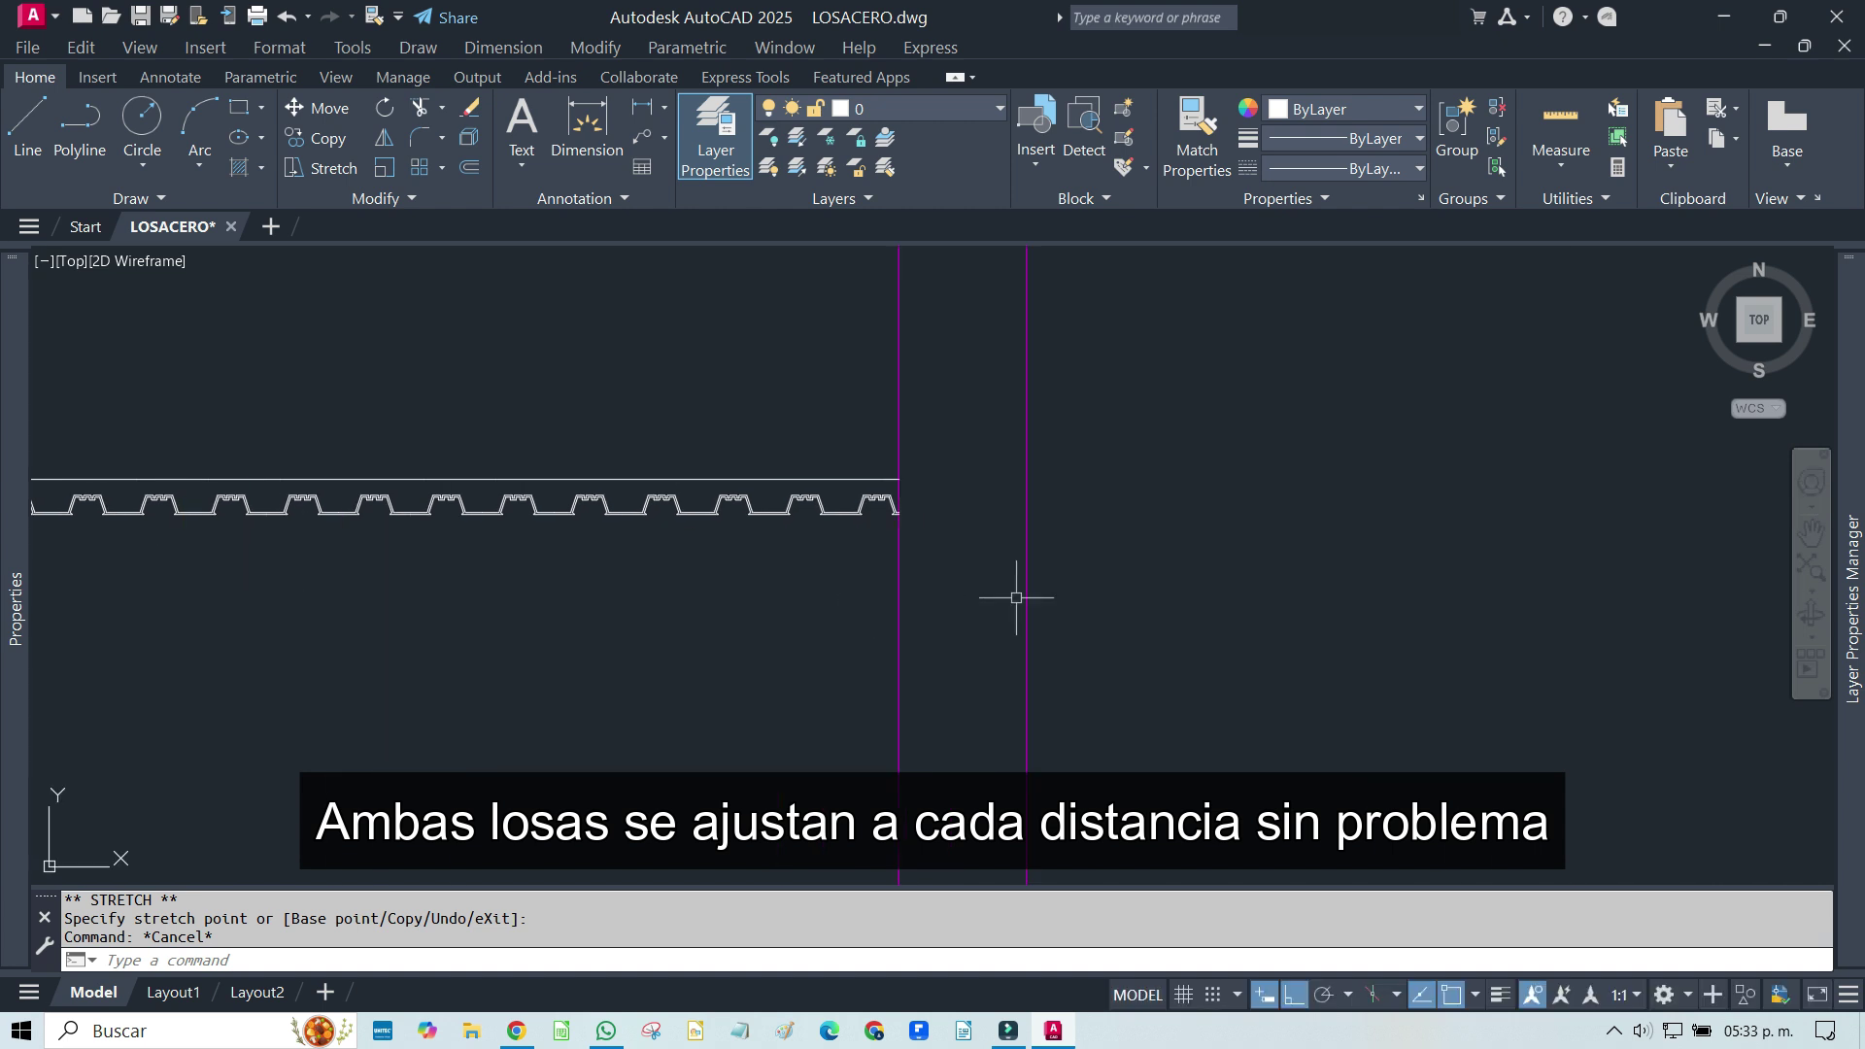
{"action": "scroll", "coordinate": [915, 506], "scroll_direction": "up", "scroll_amount": 2}
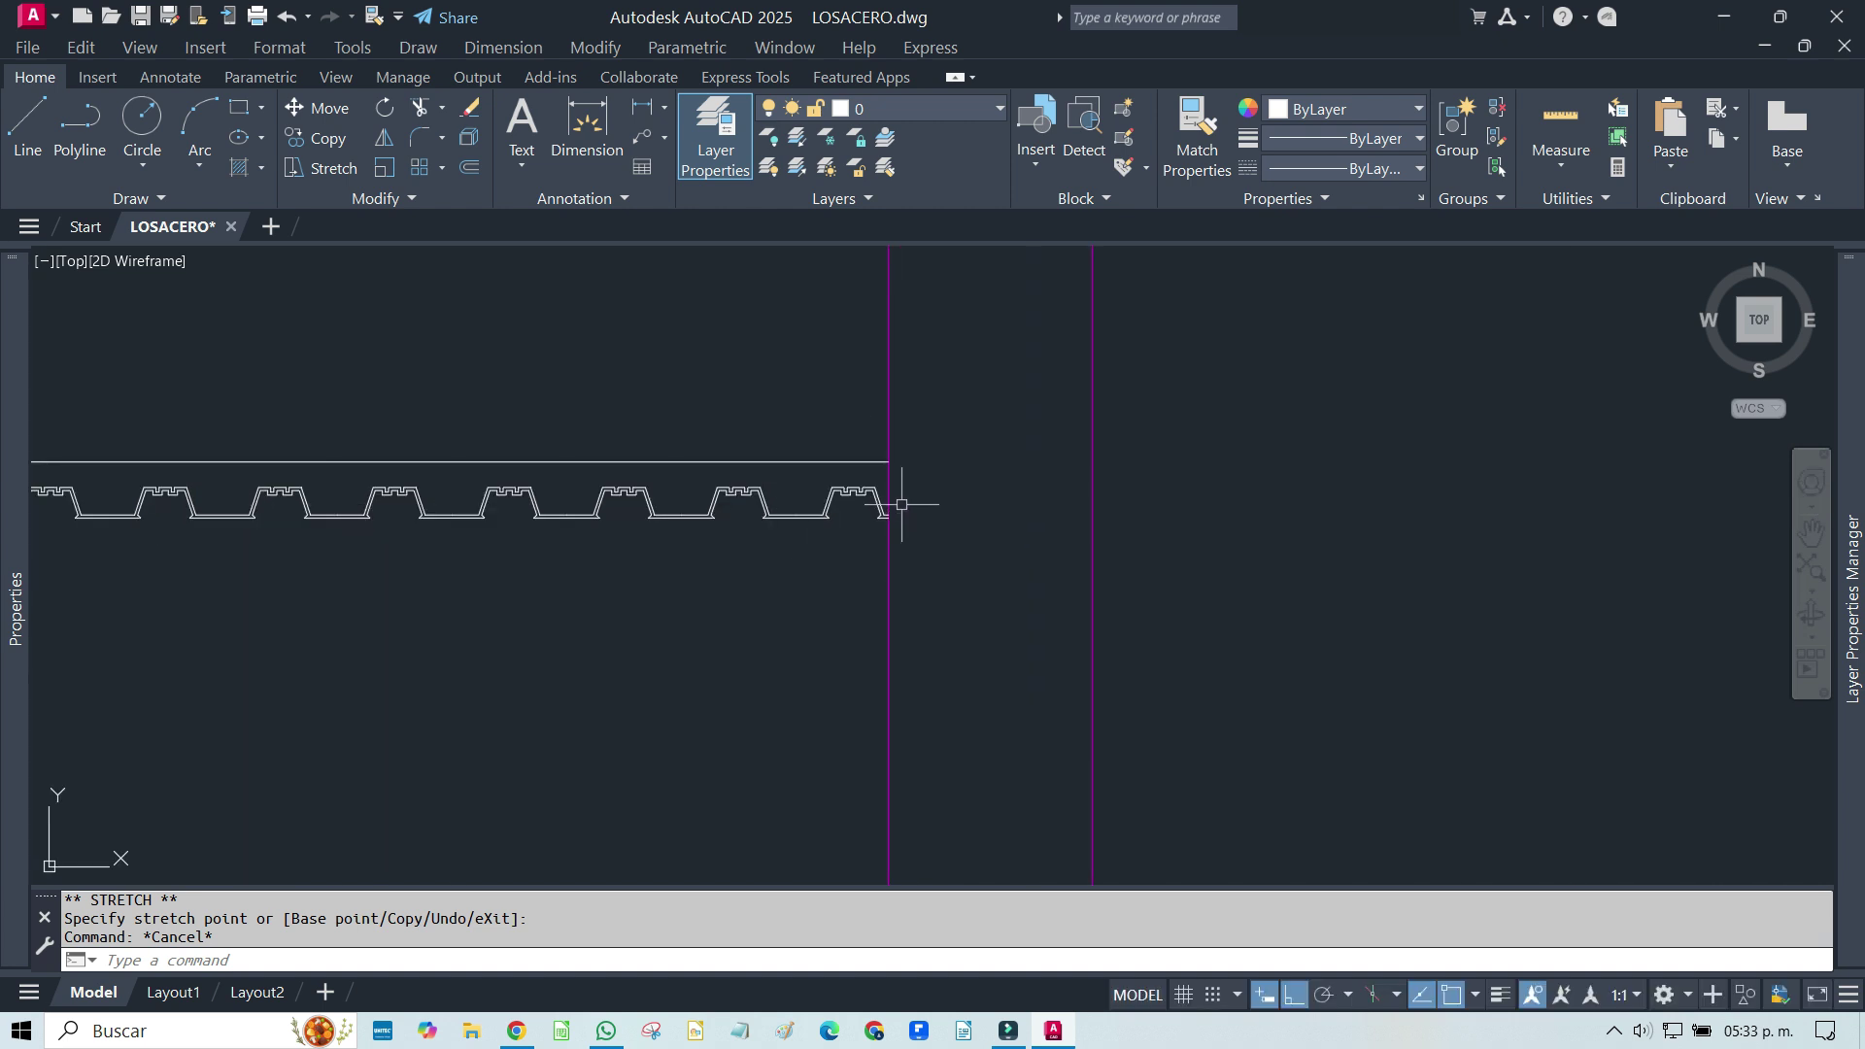
{"action": "scroll", "coordinate": [893, 512], "scroll_direction": "down", "scroll_amount": 5}
{"action": "scroll", "coordinate": [886, 541], "scroll_direction": "down", "scroll_amount": 2}
{"action": "middle_click_drag", "start_coordinate": [812, 542], "coordinate": [1021, 674]}
{"action": "middle_click_drag", "start_coordinate": [1076, 533], "coordinate": [1113, 610]}
Select the three deck slab blocks and assign them to the A-Losa metalica layer
{"action": "left_click", "coordinate": [1112, 309]}
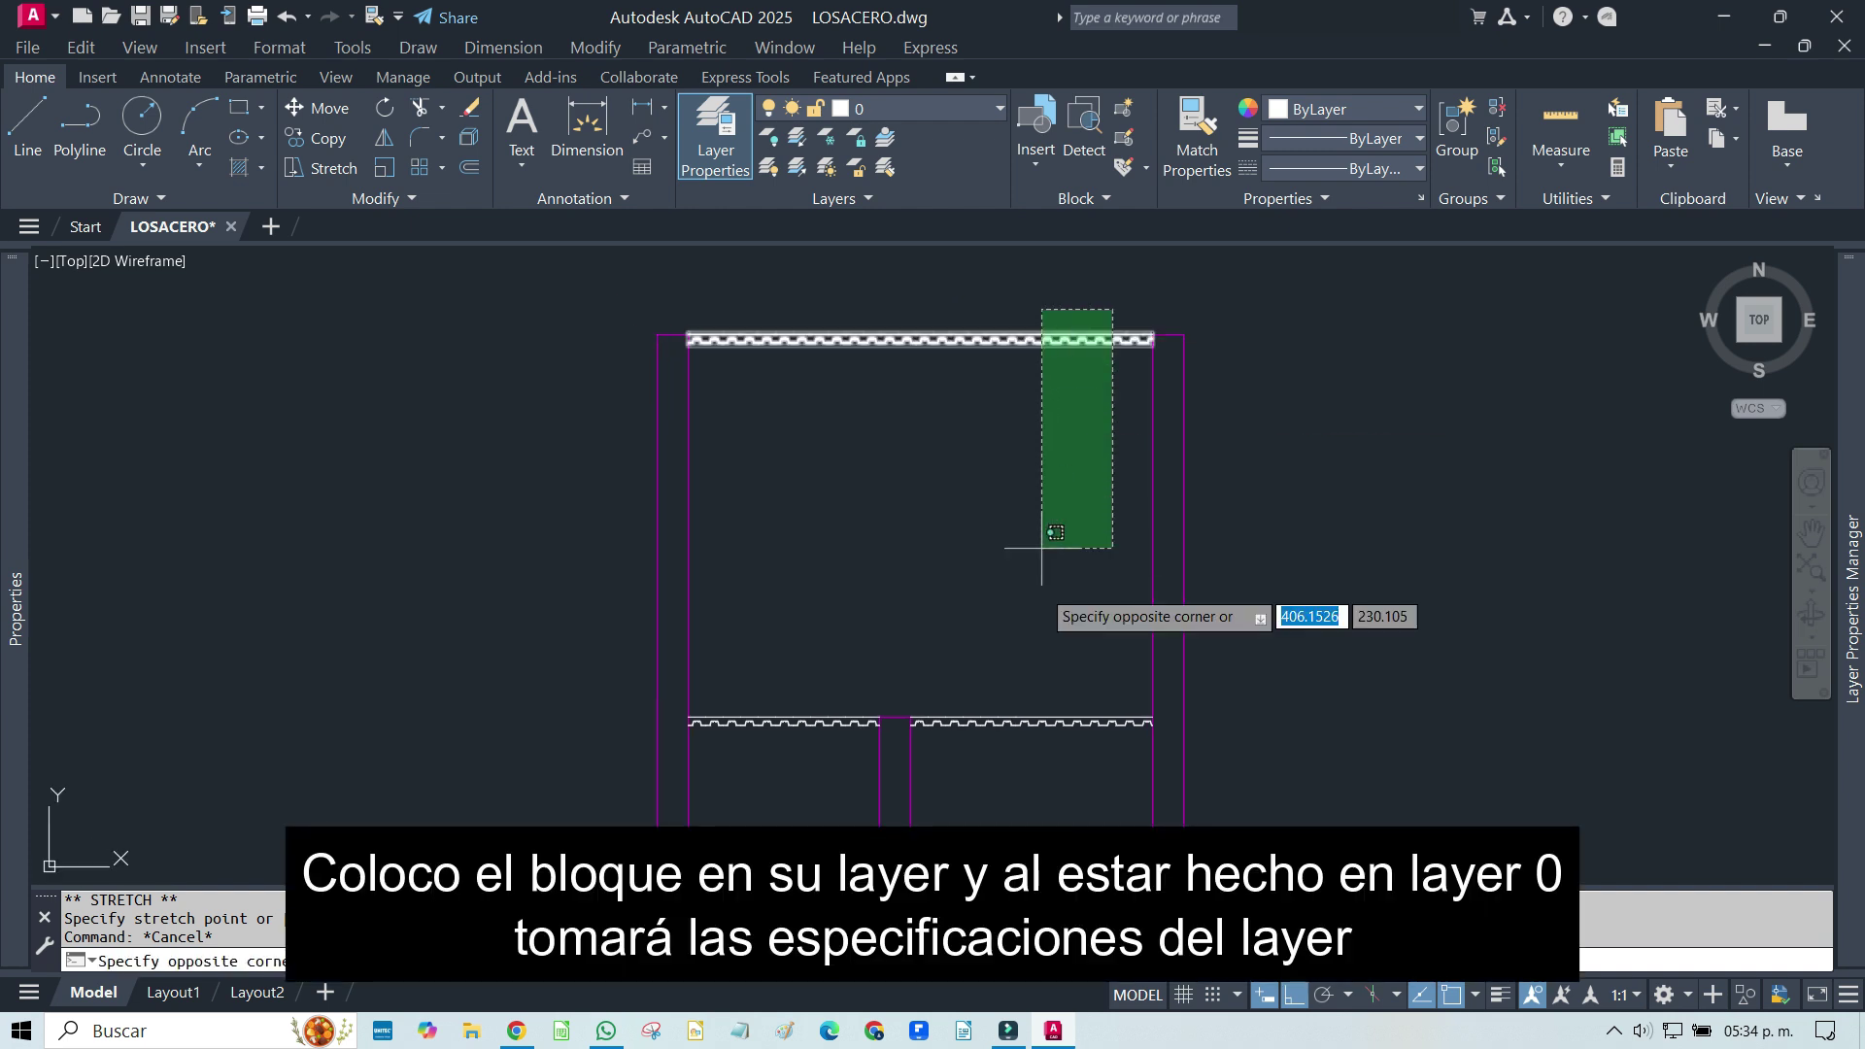
{"action": "left_click", "coordinate": [1036, 757]}
{"action": "left_click", "coordinate": [835, 658]}
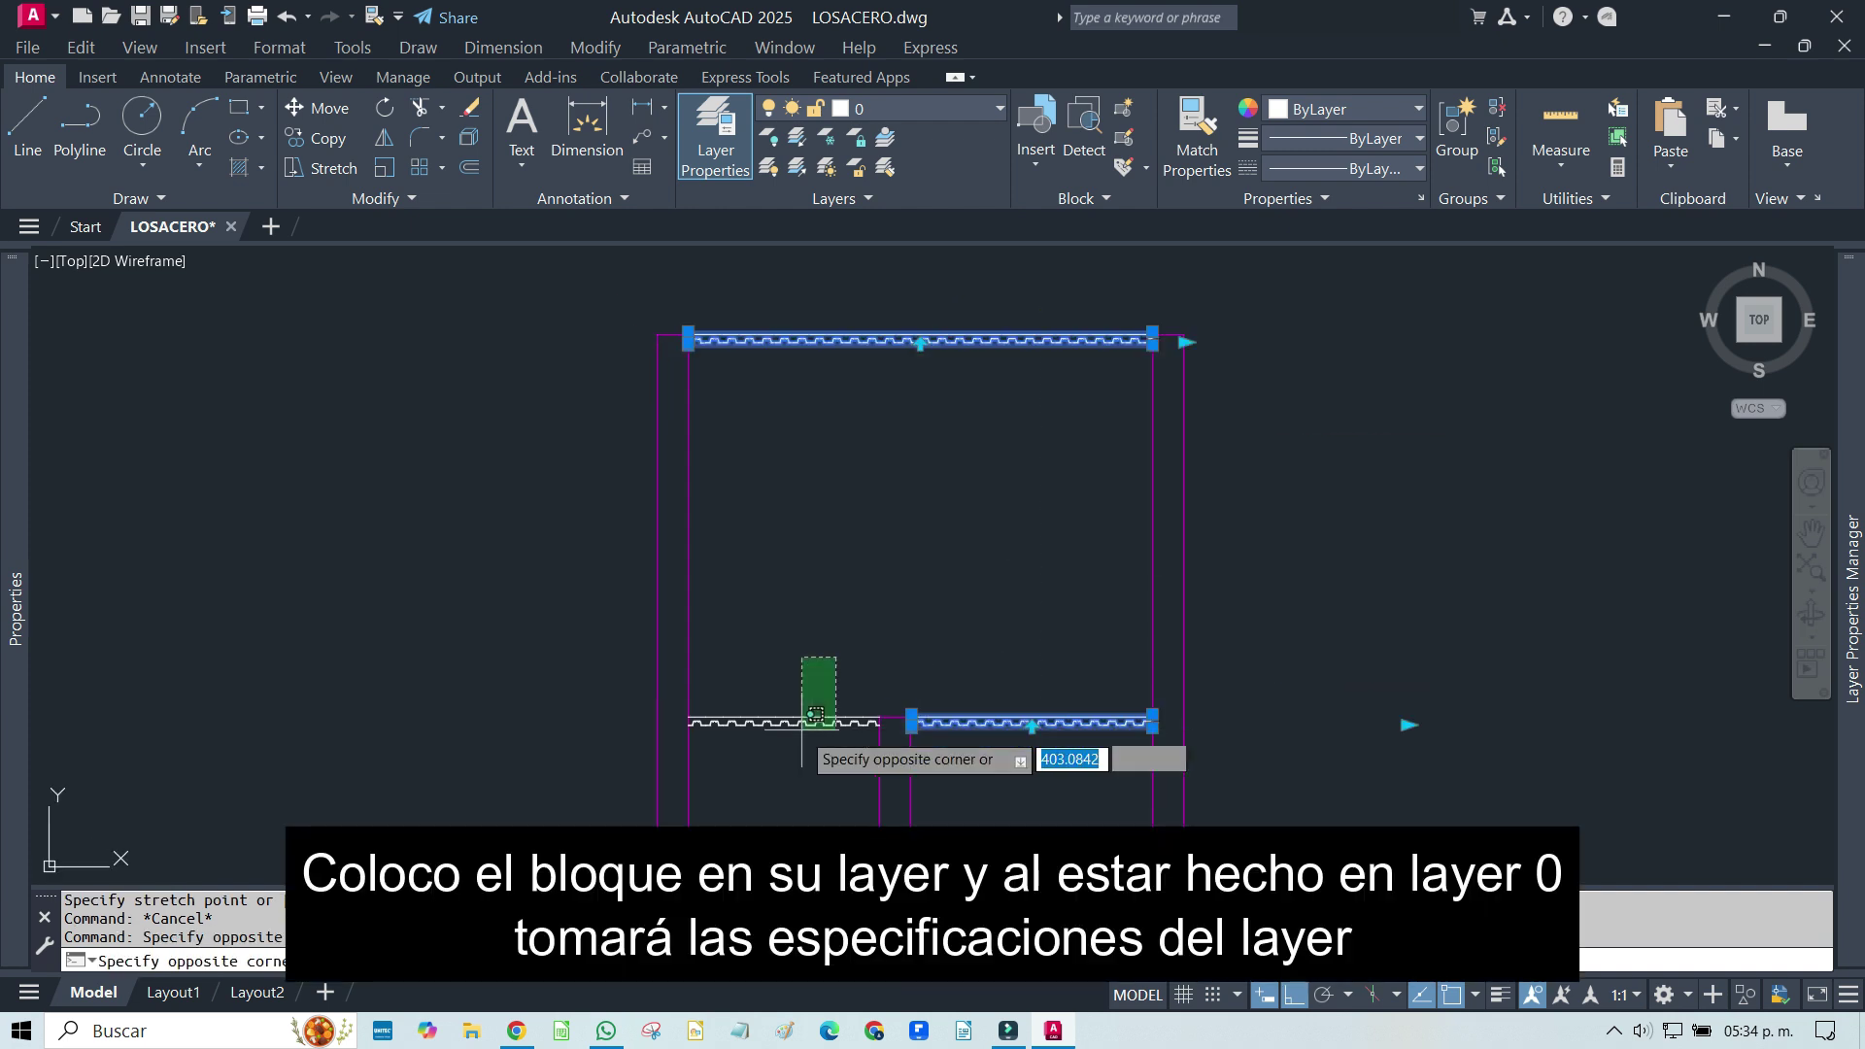
{"action": "left_click", "coordinate": [791, 753]}
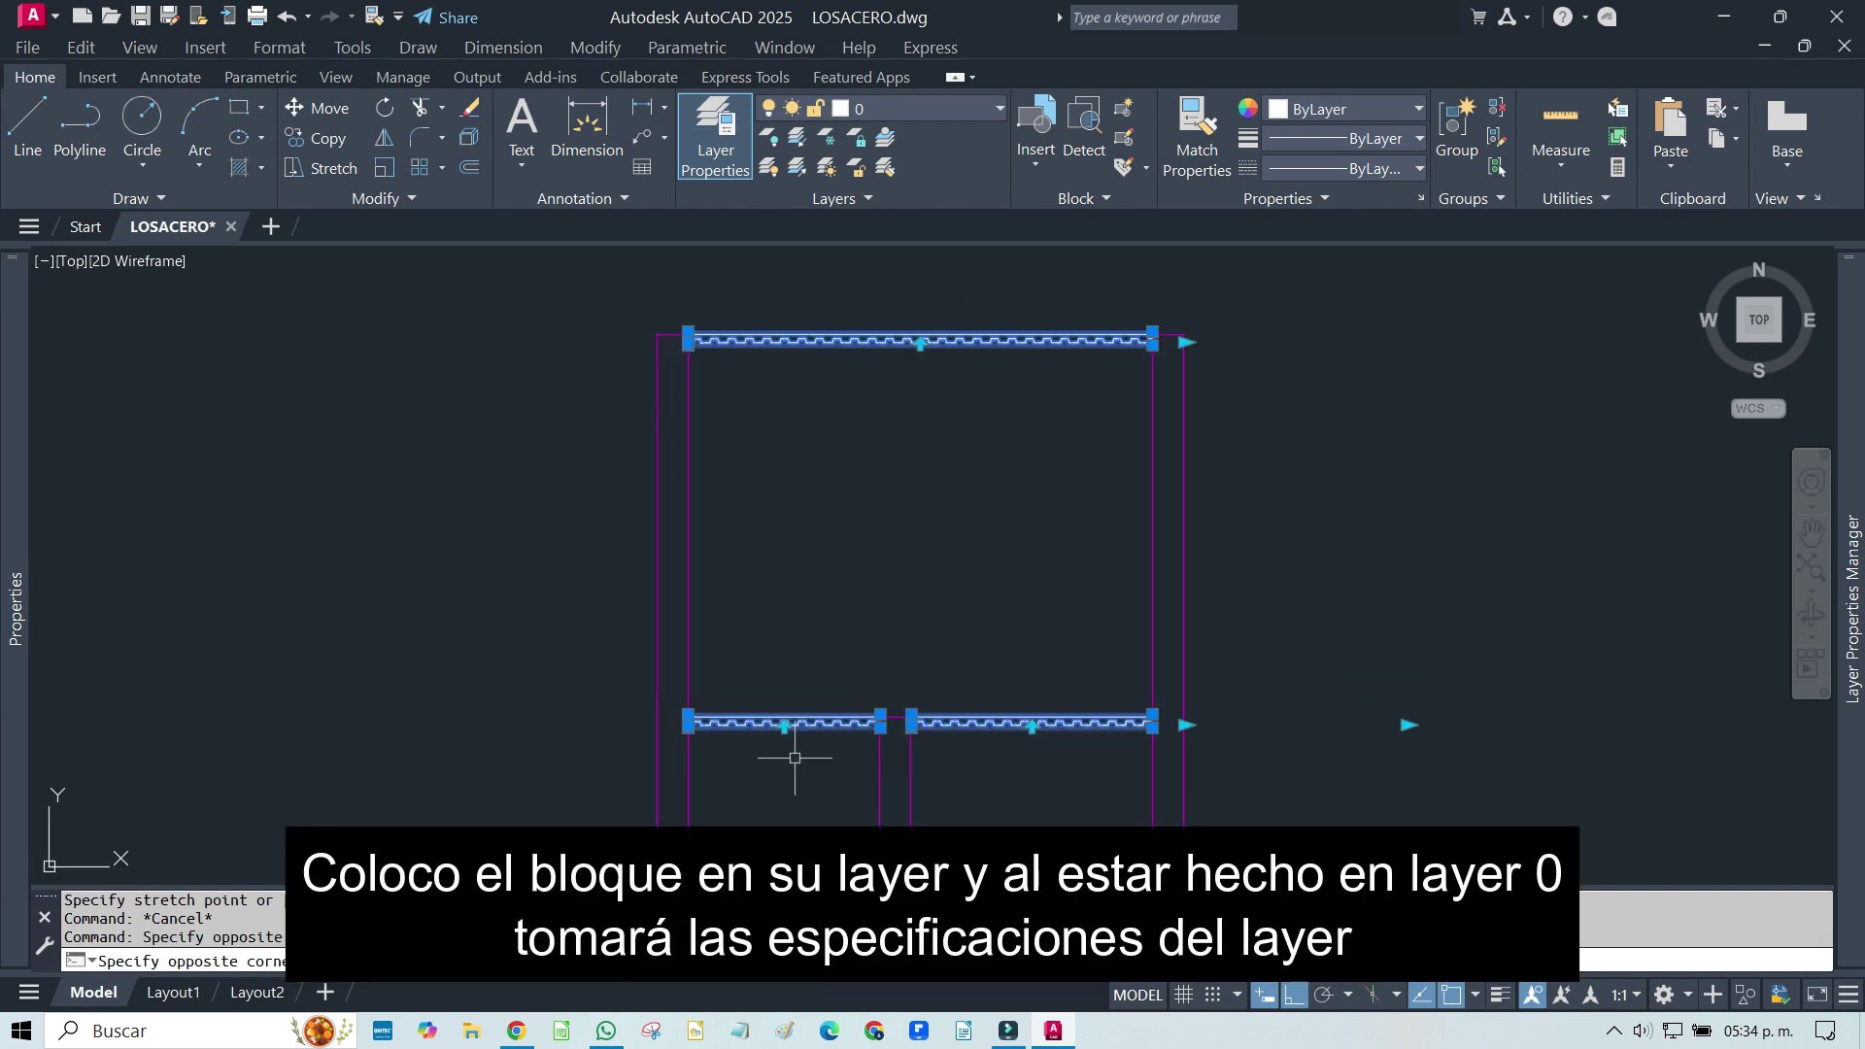
{"action": "left_click", "coordinate": [998, 108]}
{"action": "left_click", "coordinate": [935, 194]}
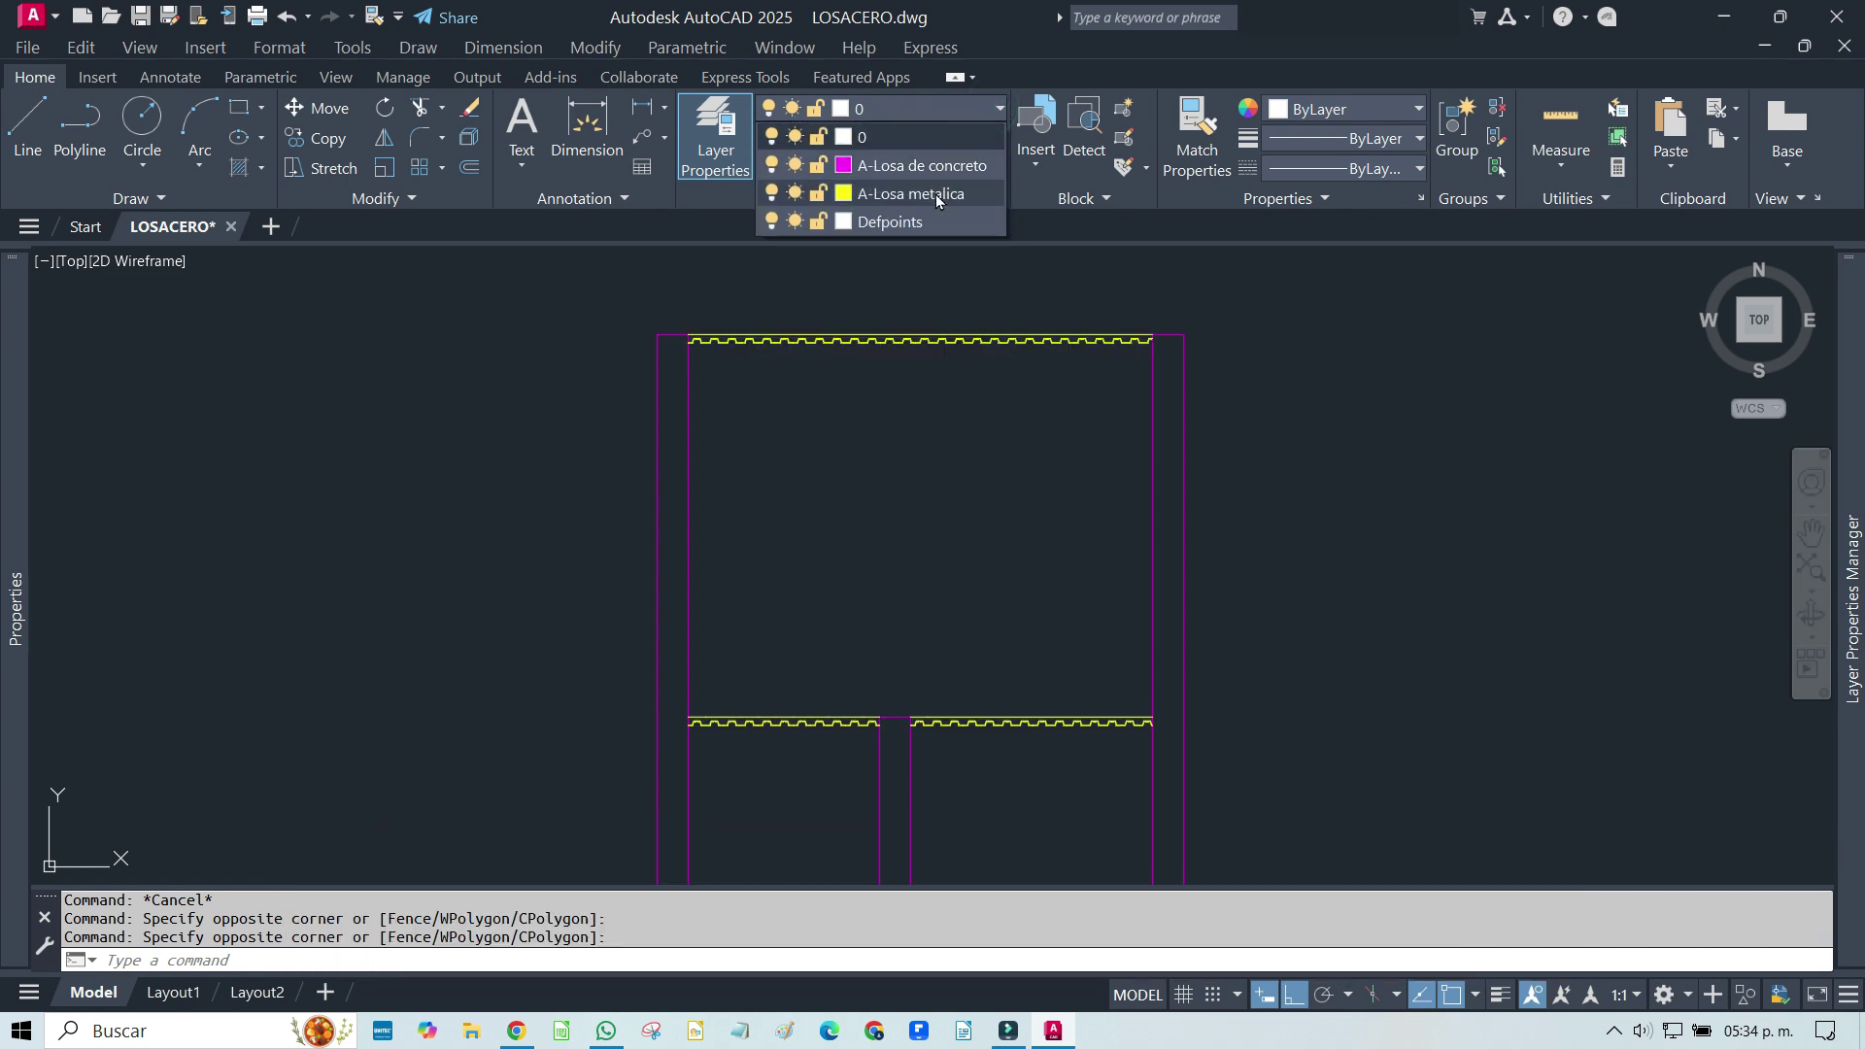
{"action": "left_click", "coordinate": [935, 195]}
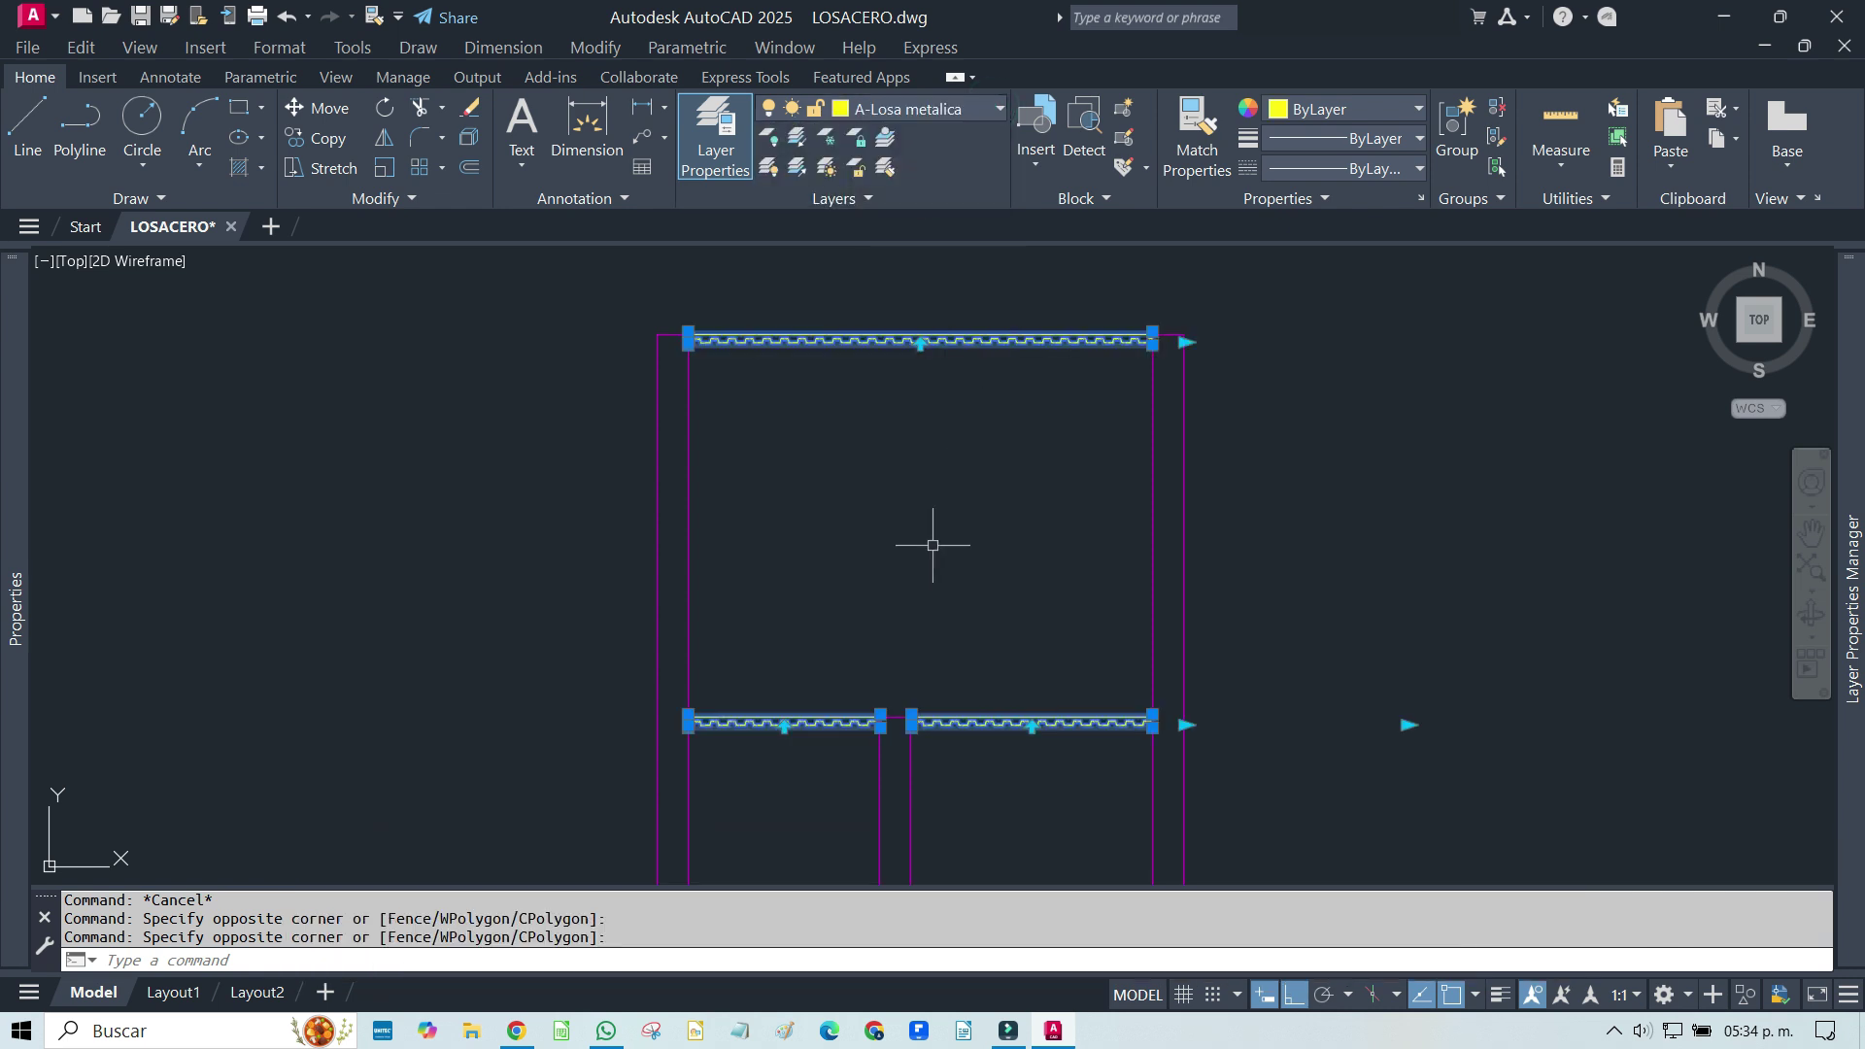
{"action": "key", "text": "Escape"}
{"action": "middle_click_drag", "start_coordinate": [1036, 633], "coordinate": [1062, 638]}
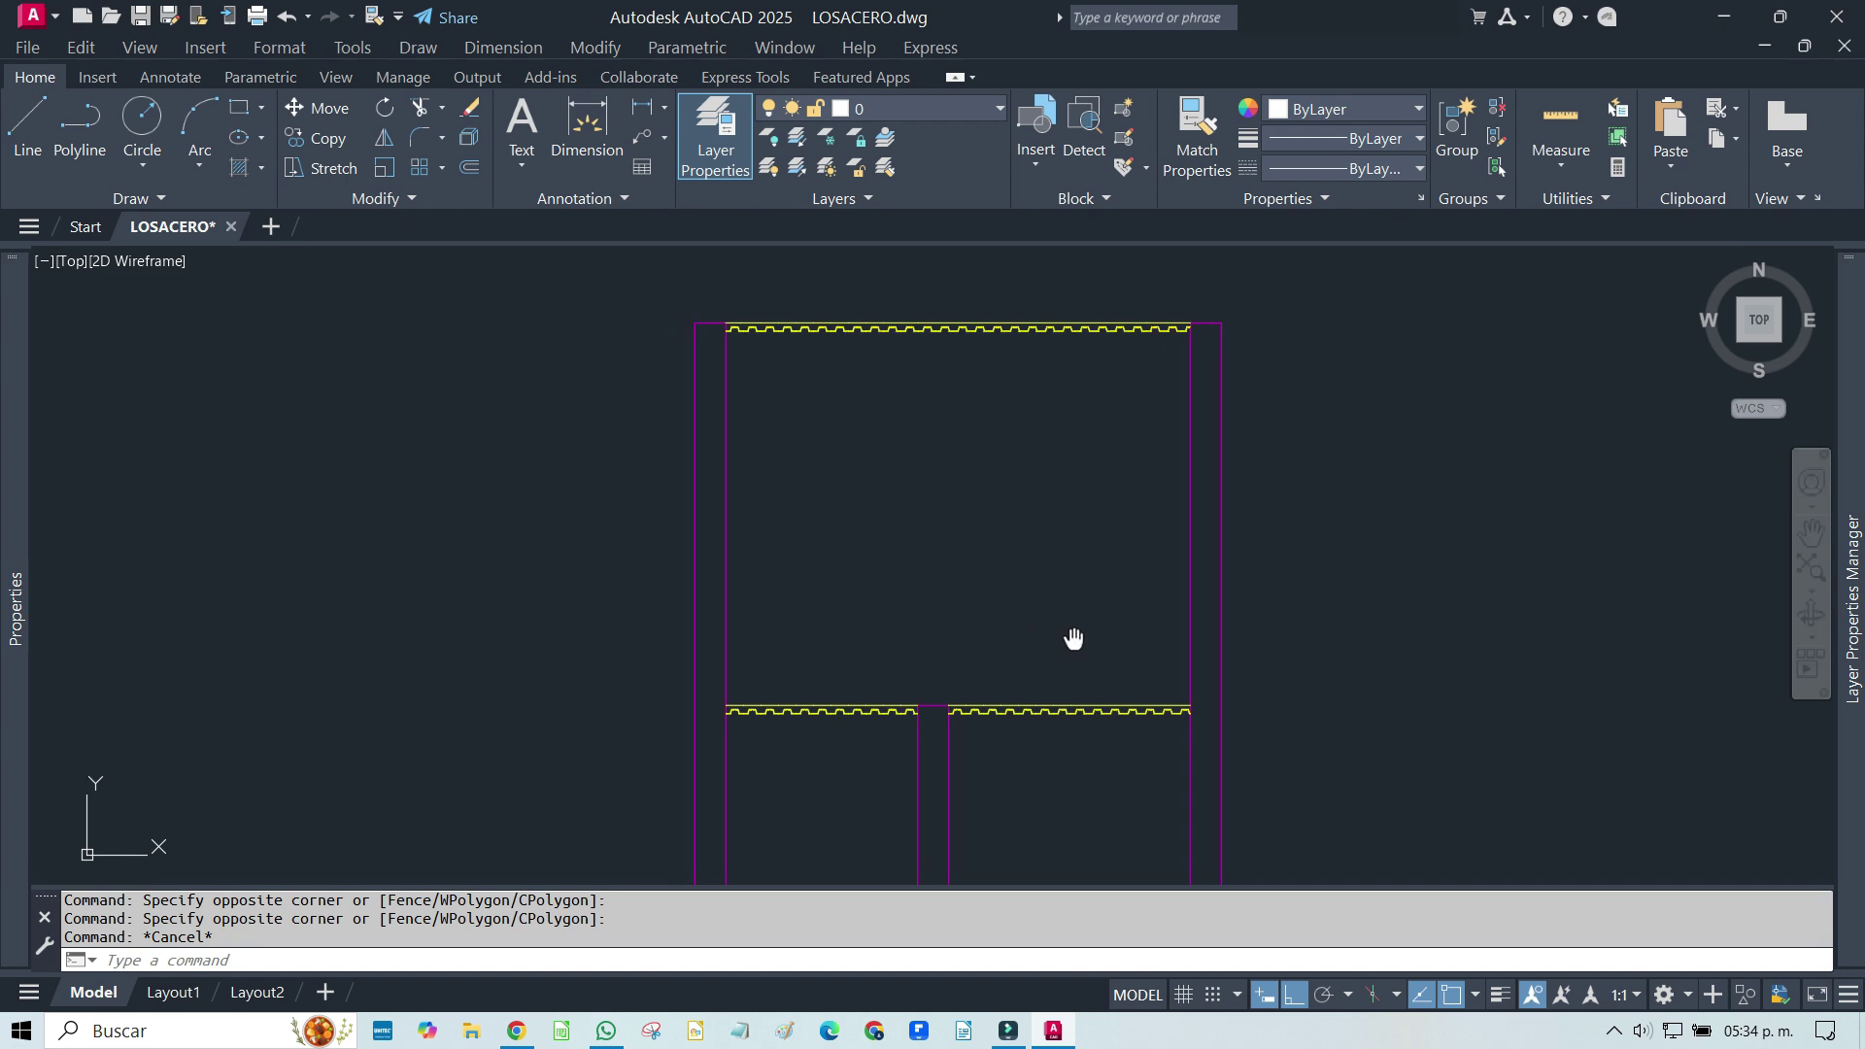